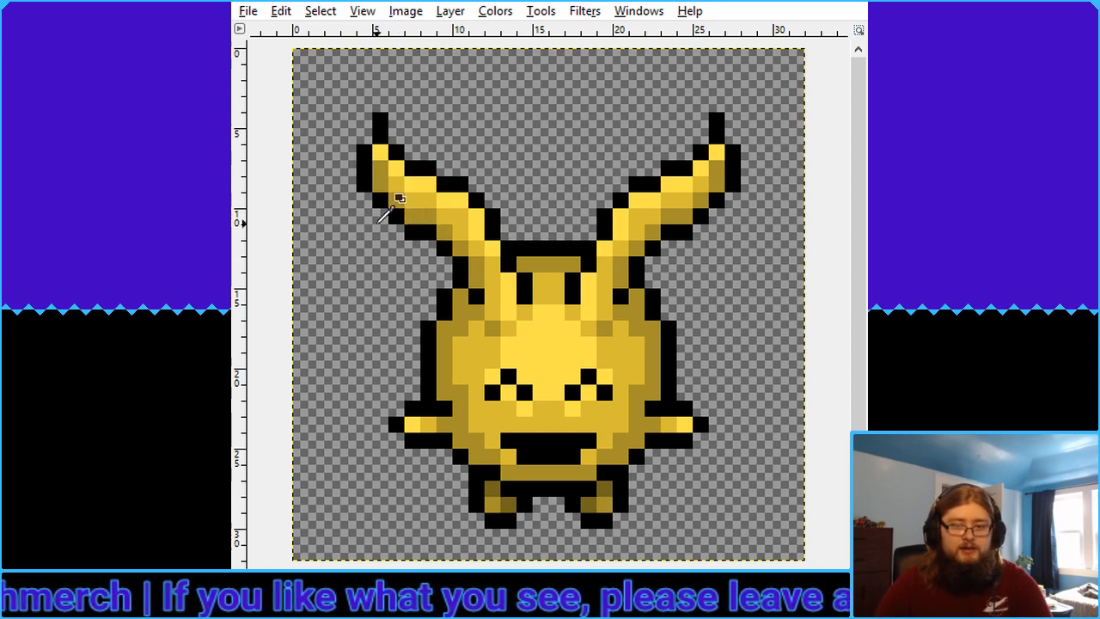
# Isolate the 16 × 16 pixel body area with a rectangular selection, clear the rest of the sprite, and paste the body back in place
pyautogui.press('r')
pyautogui.moveTo(372, 241); pyautogui.dragTo(676, 496)
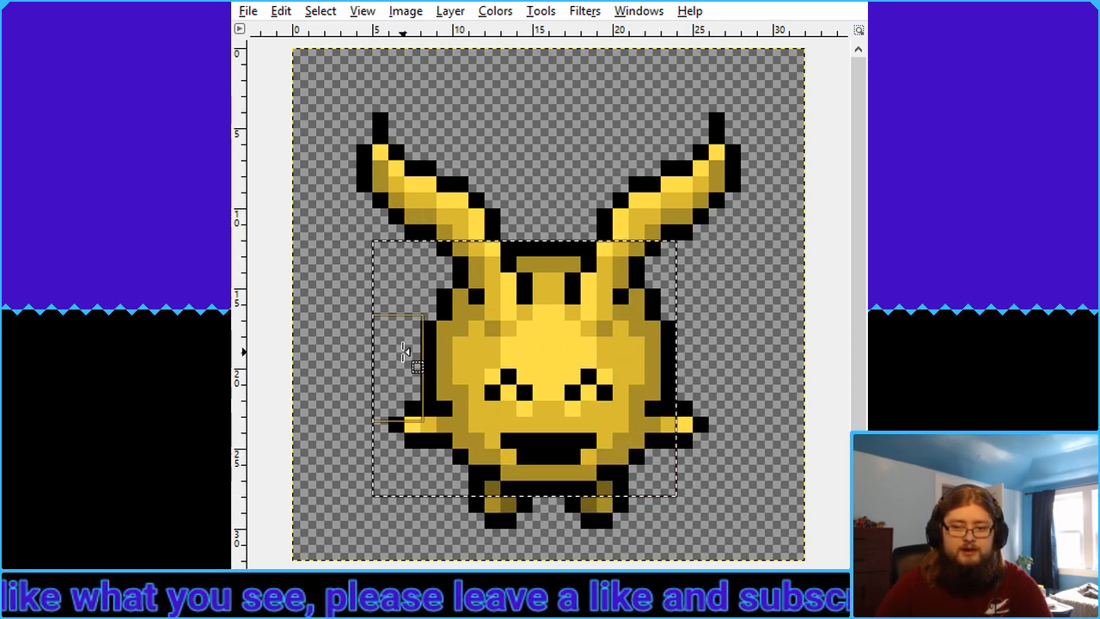
pyautogui.moveTo(398, 369); pyautogui.dragTo(448, 369)
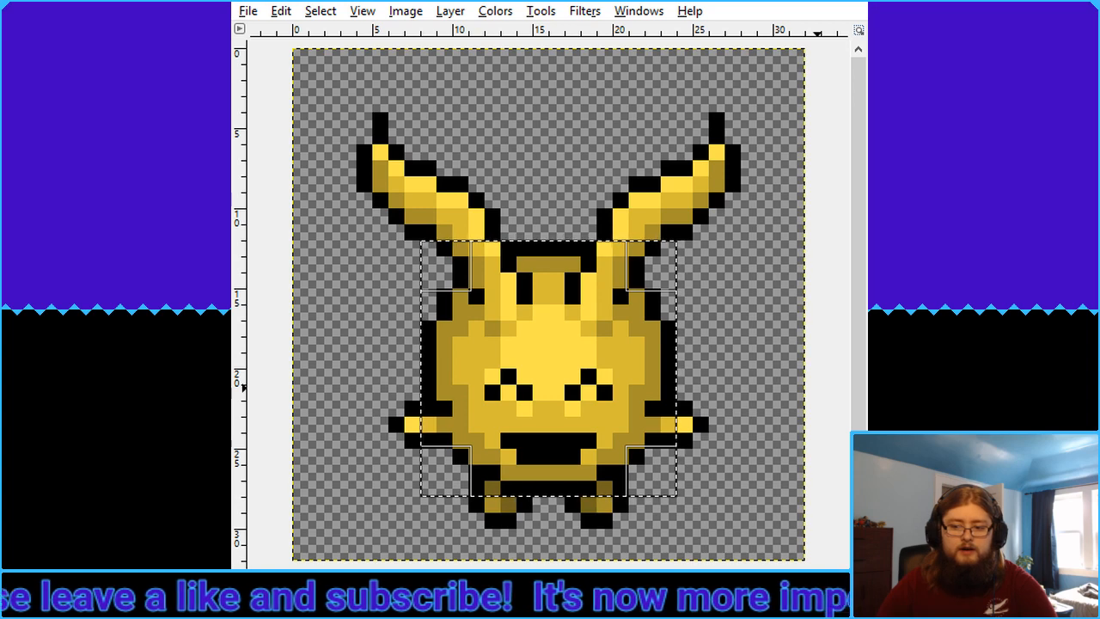
pyautogui.press('Return')
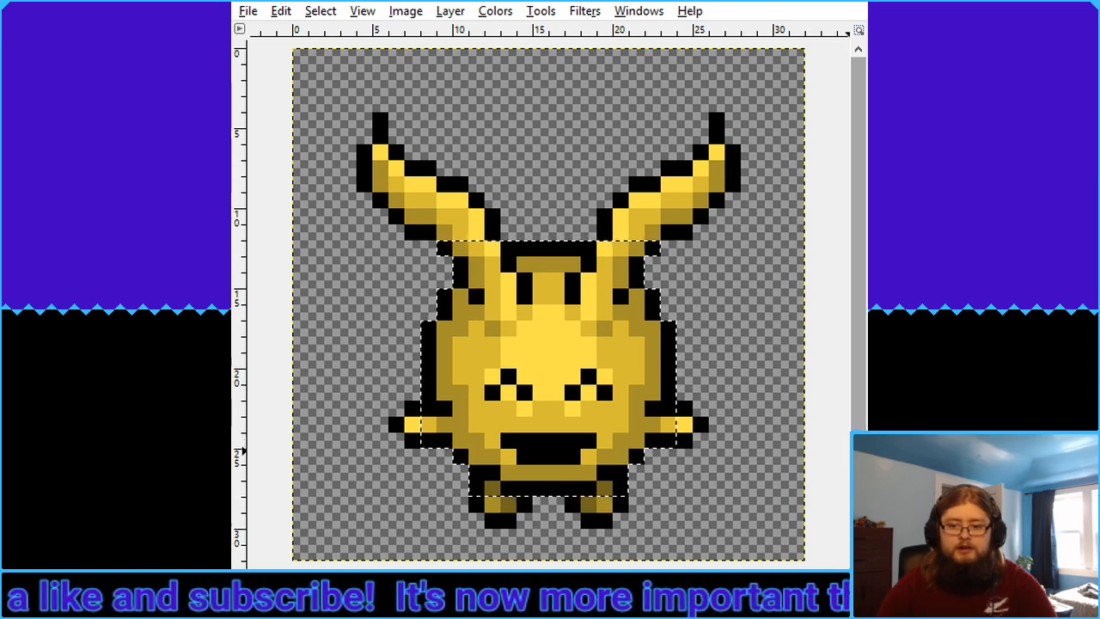
pyautogui.hotkey('ctrl', 'shift', 'a')
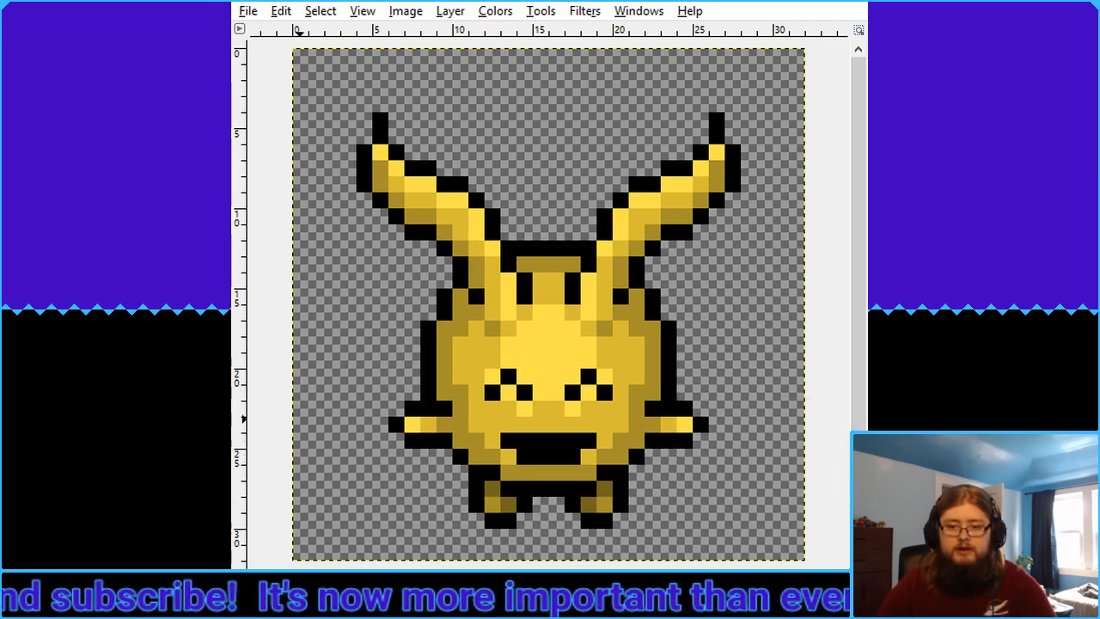
pyautogui.press('Delete')
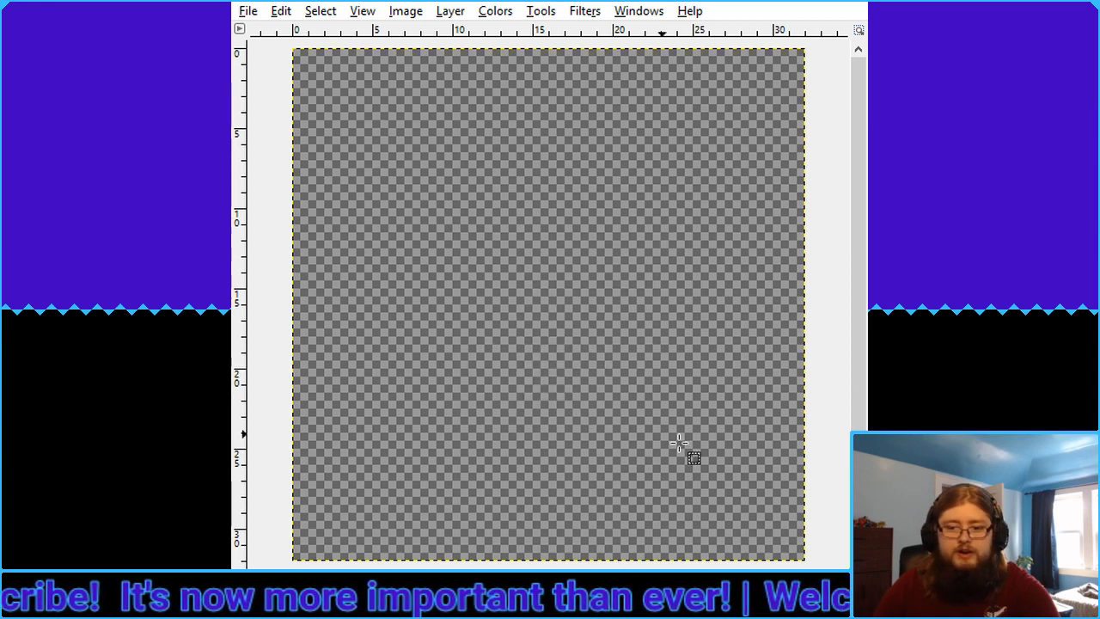
pyautogui.hotkey('ctrl', 'v')
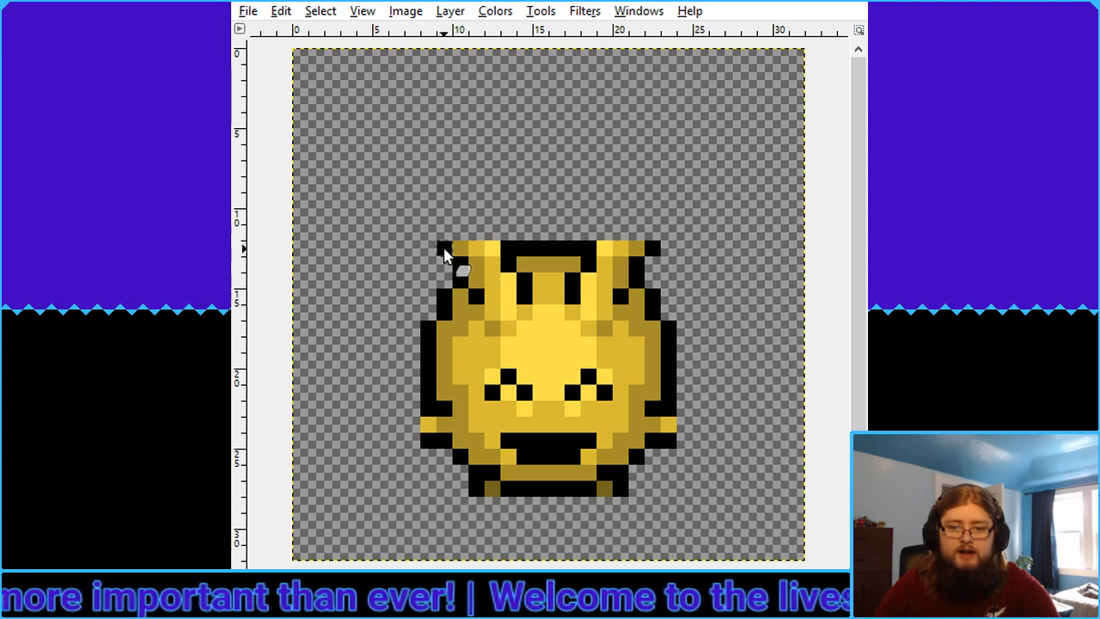
# Erase stray ear pixels above the body, fit a 16-pixel-wide circular selection around it, and stroke the selection with a black one-pixel outline
pyautogui.moveTo(442, 246); pyautogui.dragTo(473, 252)
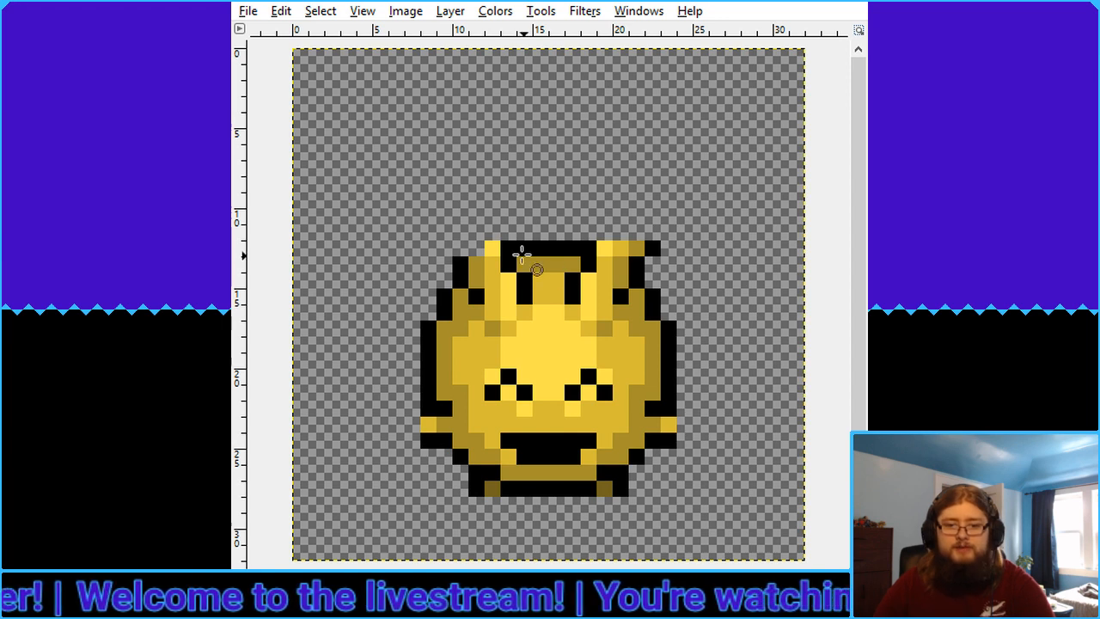
pyautogui.moveTo(404, 256); pyautogui.dragTo(656, 496)
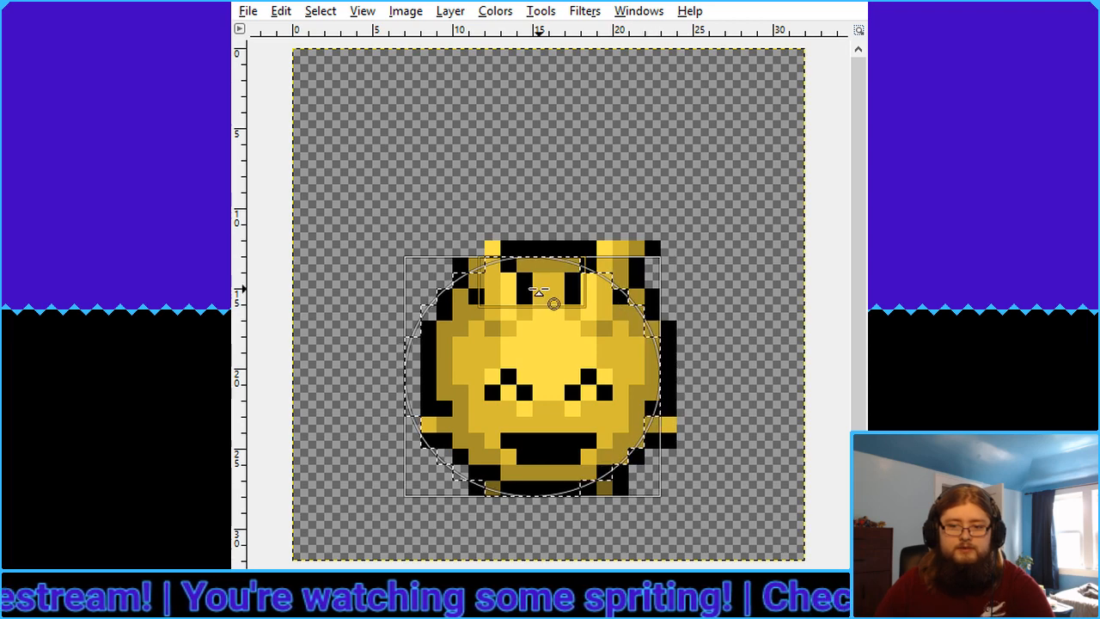
pyautogui.moveTo(551, 381); pyautogui.dragTo(567, 366)
pyautogui.press('Return')
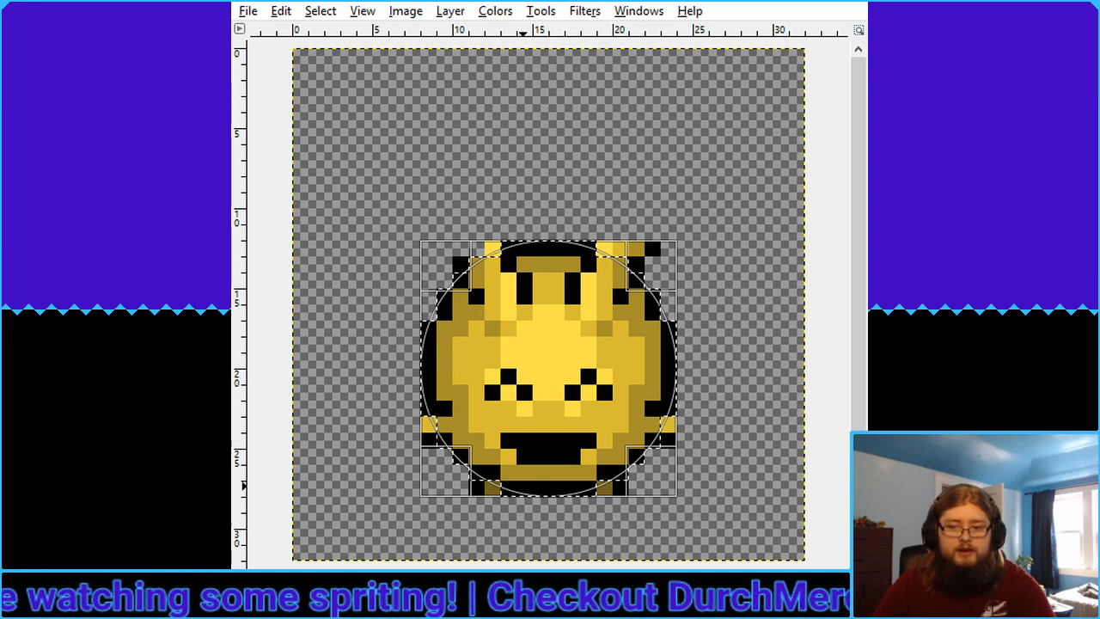
pyautogui.press('Return')
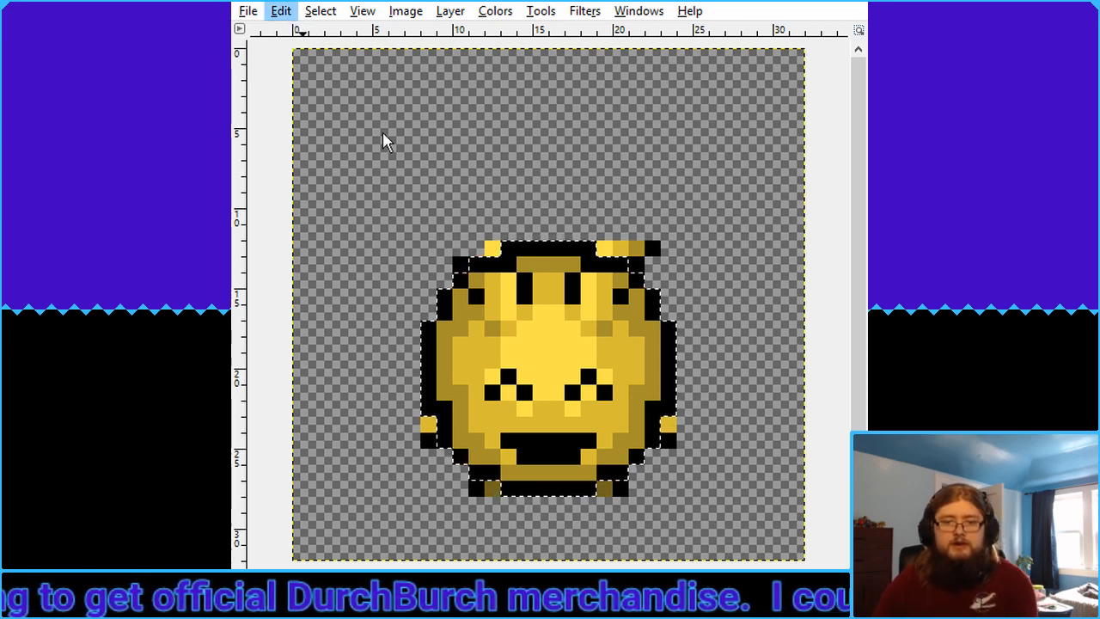
# Invert the circular selection, delete everything outside the round body, and clear the selection
pyautogui.click(320, 10)
pyautogui.click(346, 75)
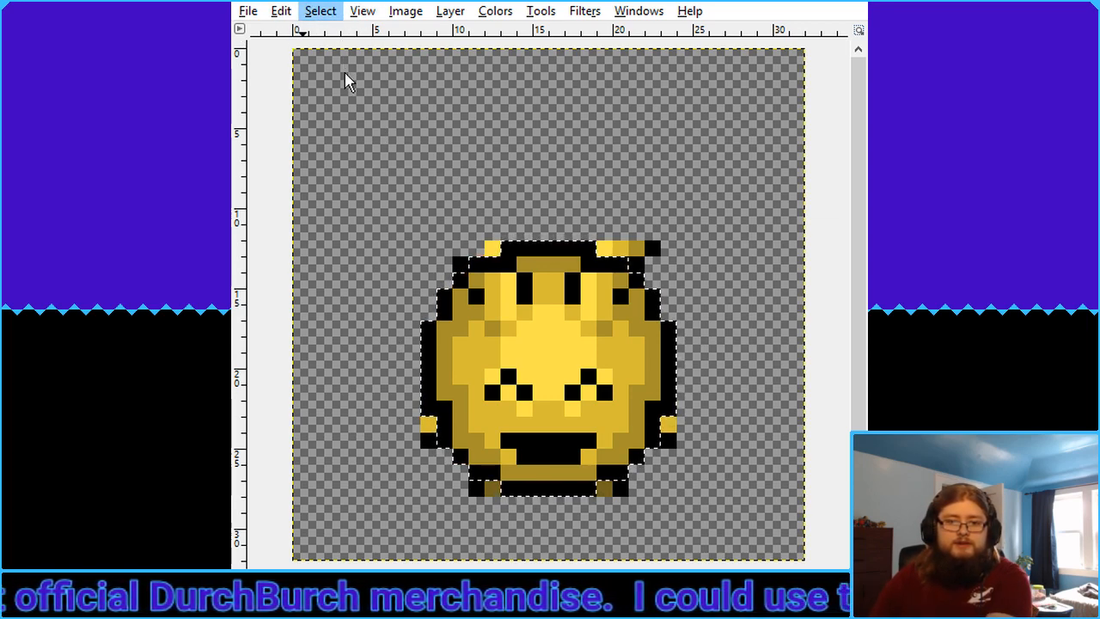
pyautogui.press('Delete')
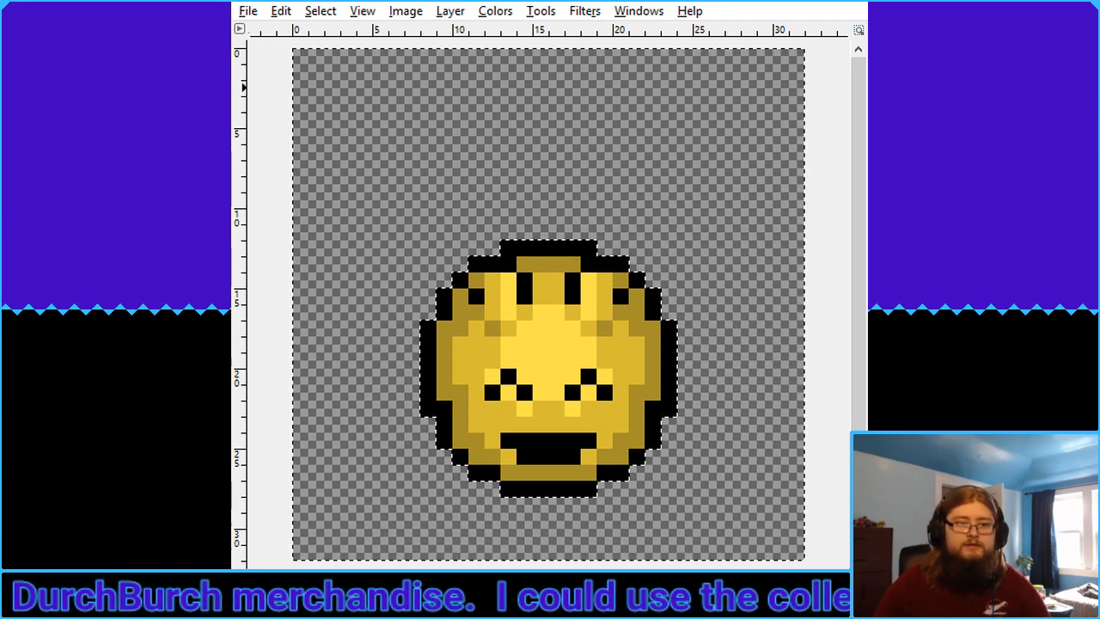
pyautogui.click(458, 238)
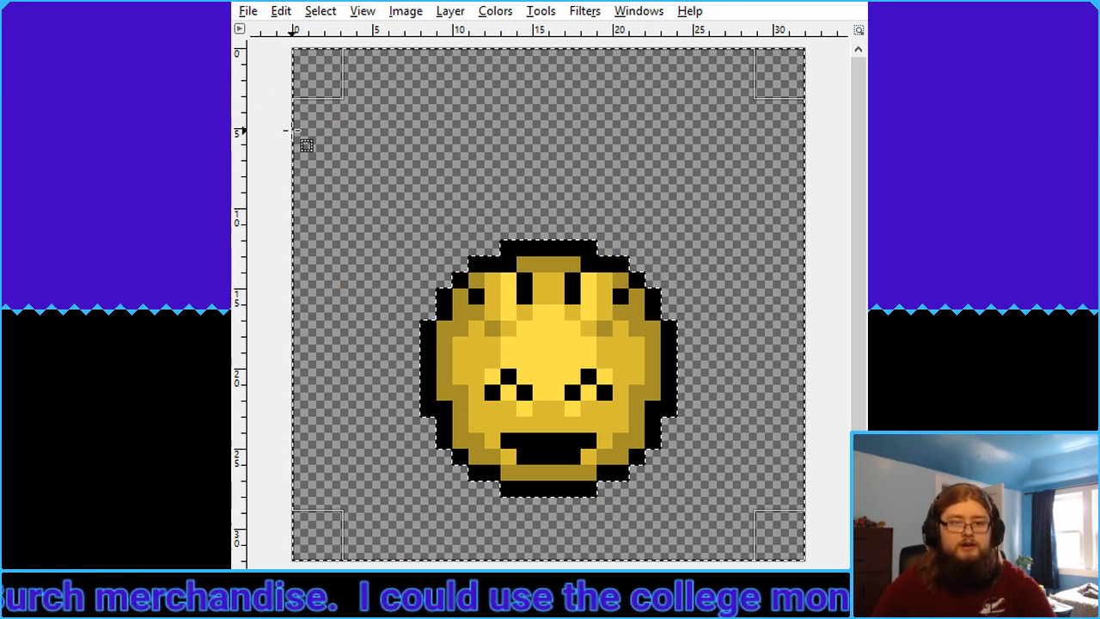
pyautogui.click(264, 194)
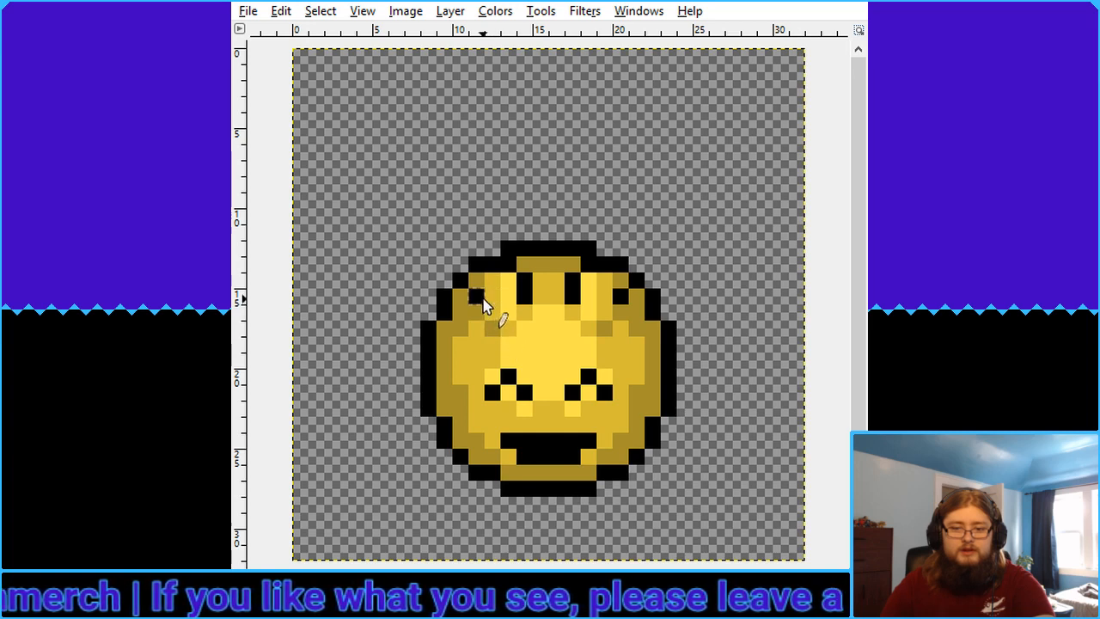
# Paint over the black ear marks on the forehead with surrounding yellow shades and even out the shading pixels around them
pyautogui.moveTo(475, 300)
pyautogui.mouseDown()
pyautogui.moveTo(489, 287)
pyautogui.moveTo(601, 290)
pyautogui.moveTo(572, 289)
pyautogui.moveTo(616, 297)
pyautogui.moveTo(626, 317)
pyautogui.moveTo(625, 301)
pyautogui.mouseUp()
pyautogui.click(624, 300)
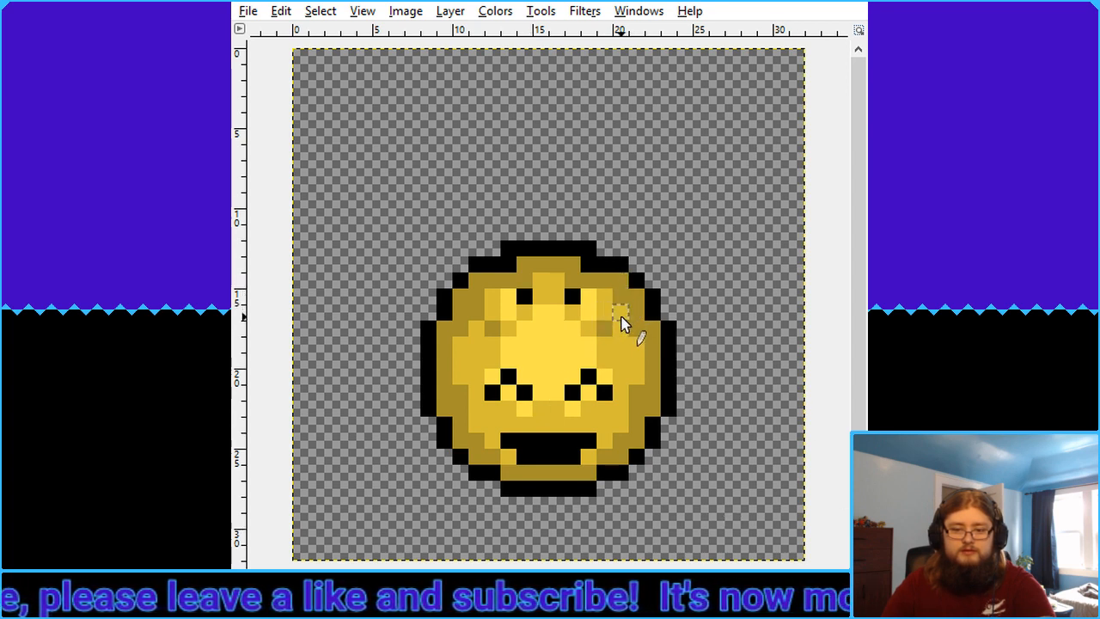
pyautogui.click(571, 298)
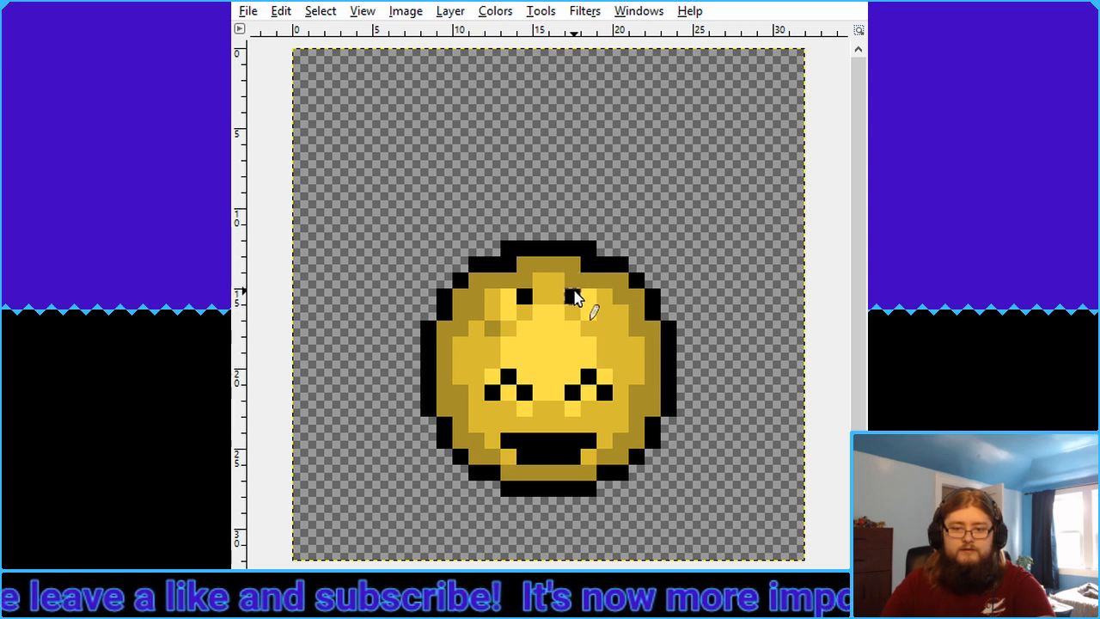
pyautogui.click(525, 305)
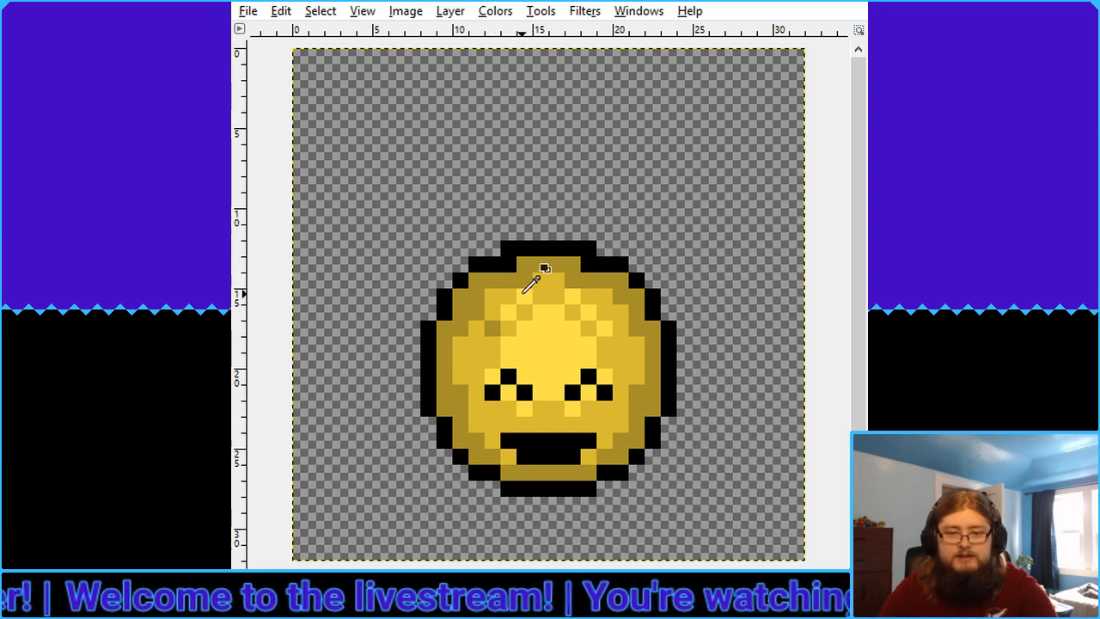
pyautogui.click(493, 327)
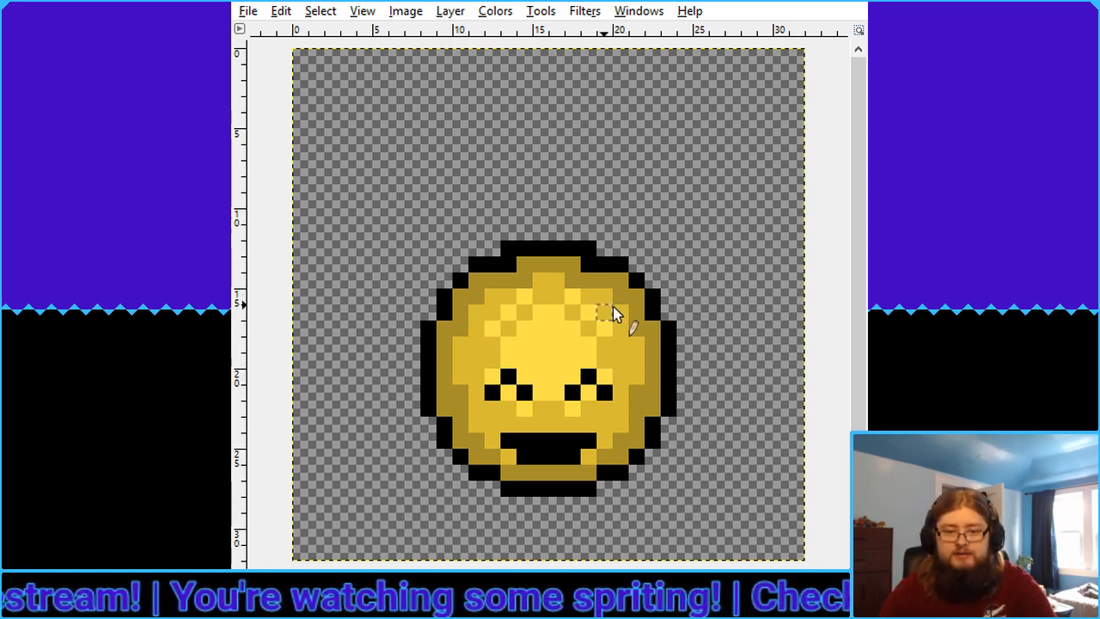
pyautogui.click(569, 282)
pyautogui.click(521, 284)
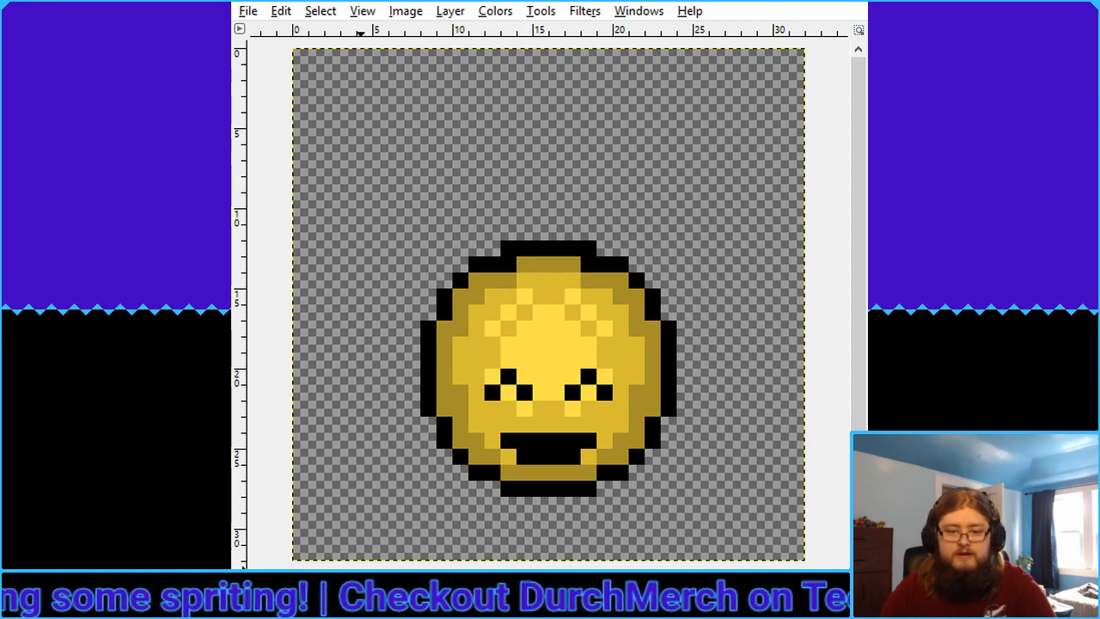
# Examine how the round body's outline and shading read at a small display size
pyautogui.press('-')
pyautogui.press('-')
pyautogui.press('-')
pyautogui.press('-')
pyautogui.press('-')
pyautogui.press('-')
pyautogui.press('+')
pyautogui.press('+')
pyautogui.press('+')
pyautogui.press('+')
pyautogui.press('+')
pyautogui.press('+')
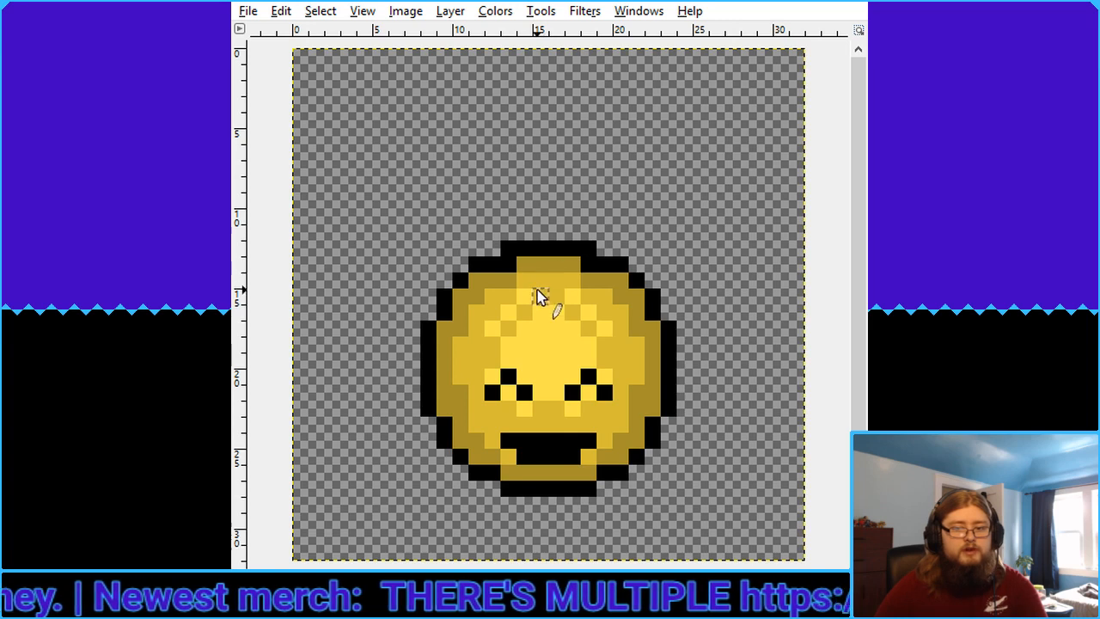
# Recolour the two inner corner pixels of the top black outline dark yellow and check the sprite at small size
pyautogui.click(507, 264)
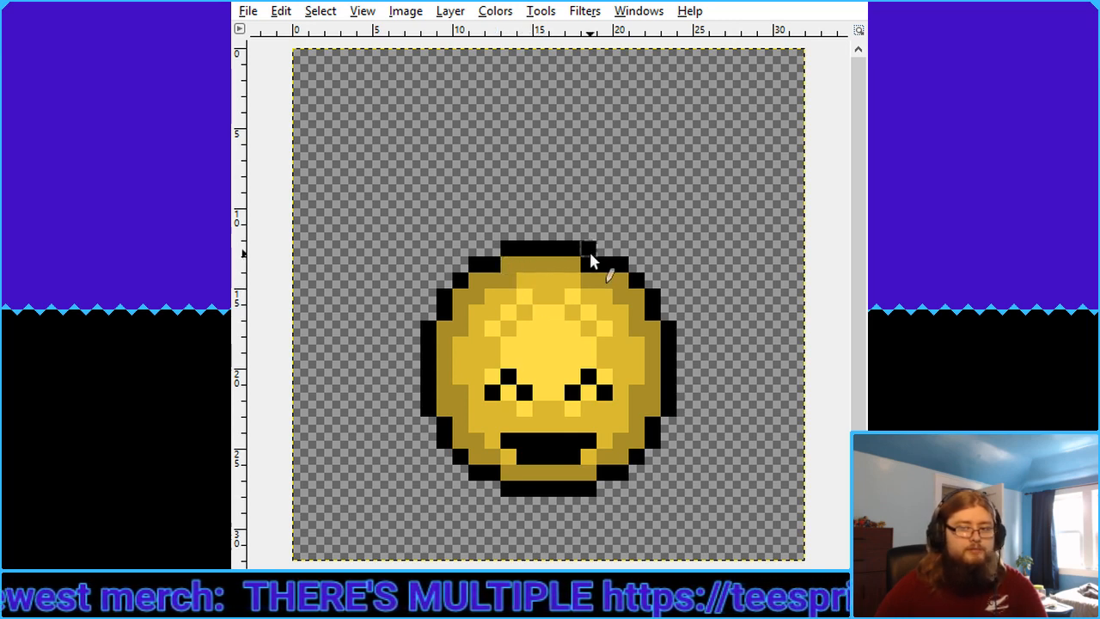
pyautogui.click(589, 263)
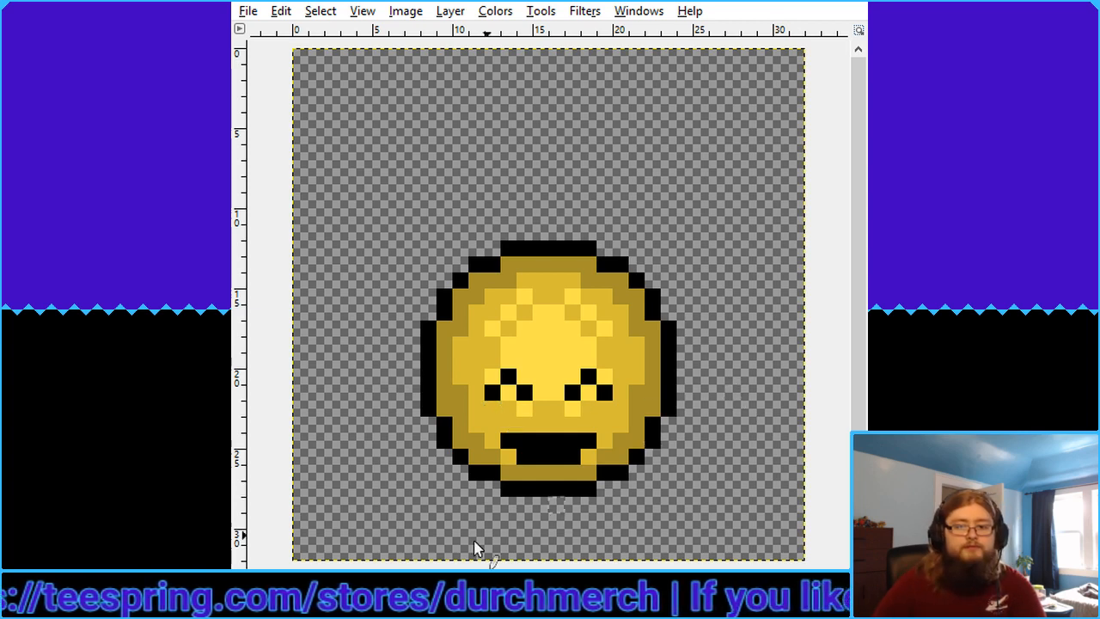
pyautogui.press('3')
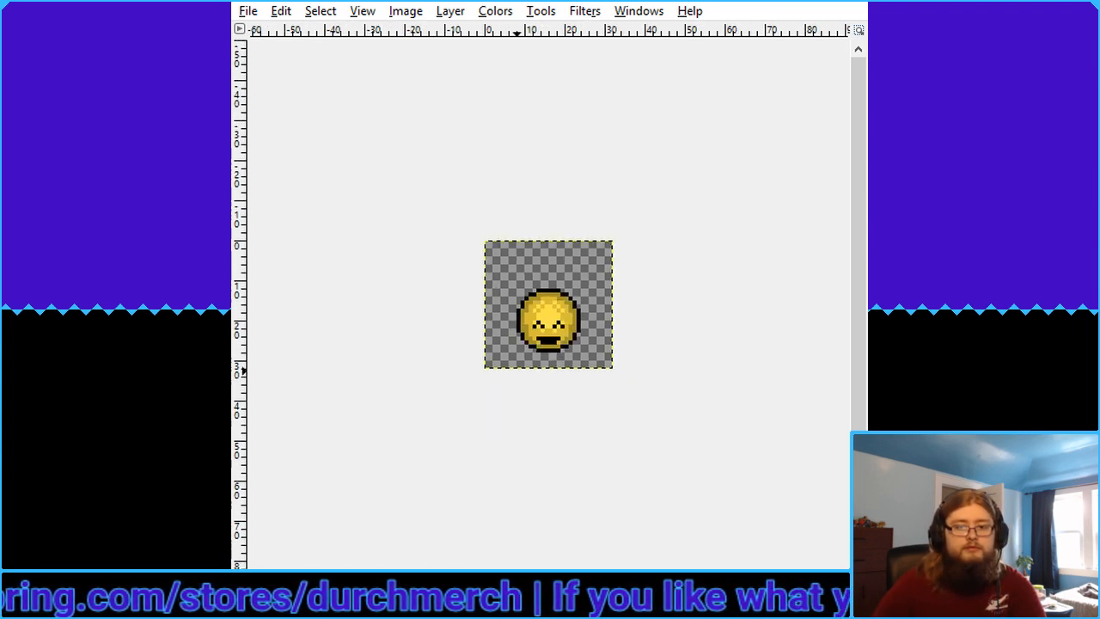
pyautogui.hotkey('shift', 'ctrl', 'j')
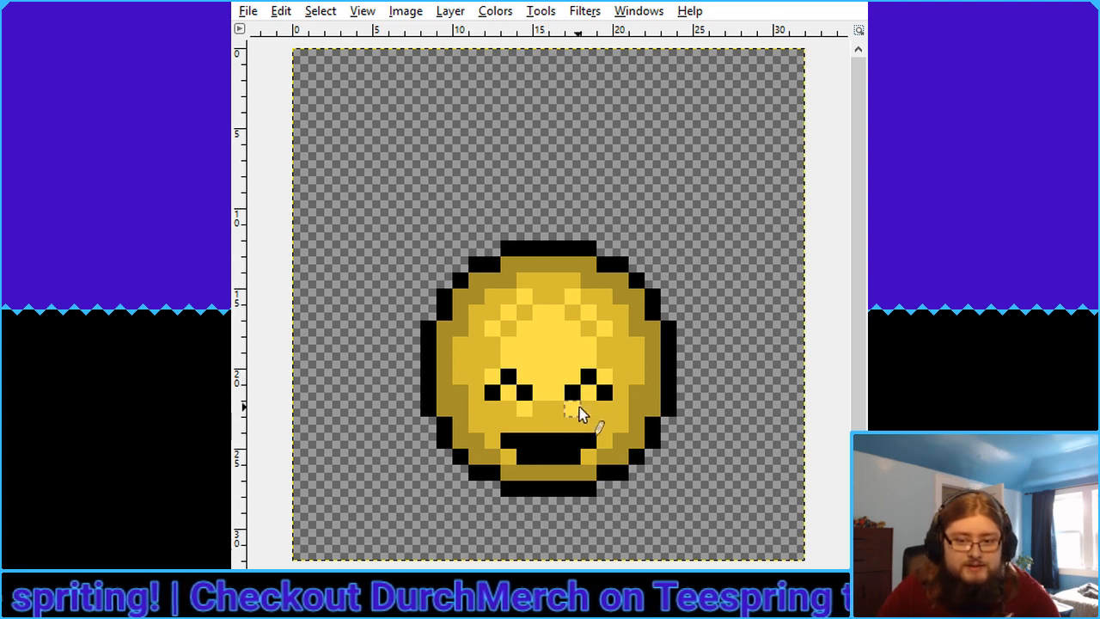
# Try different placements of a two-pixel black diagonal mark on the body's right side near the outline
pyautogui.click(639, 377)
pyautogui.click(652, 361)
pyautogui.hotkey('ctrl', 'z')
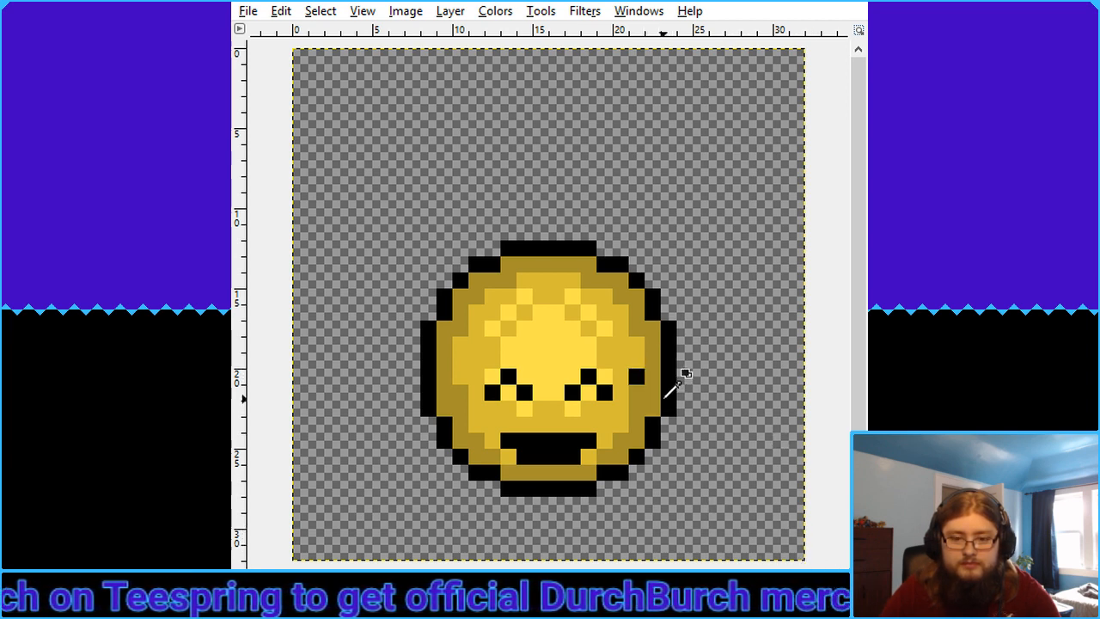
pyautogui.hotkey('ctrl', 'z')
pyautogui.click(621, 376)
pyautogui.click(636, 361)
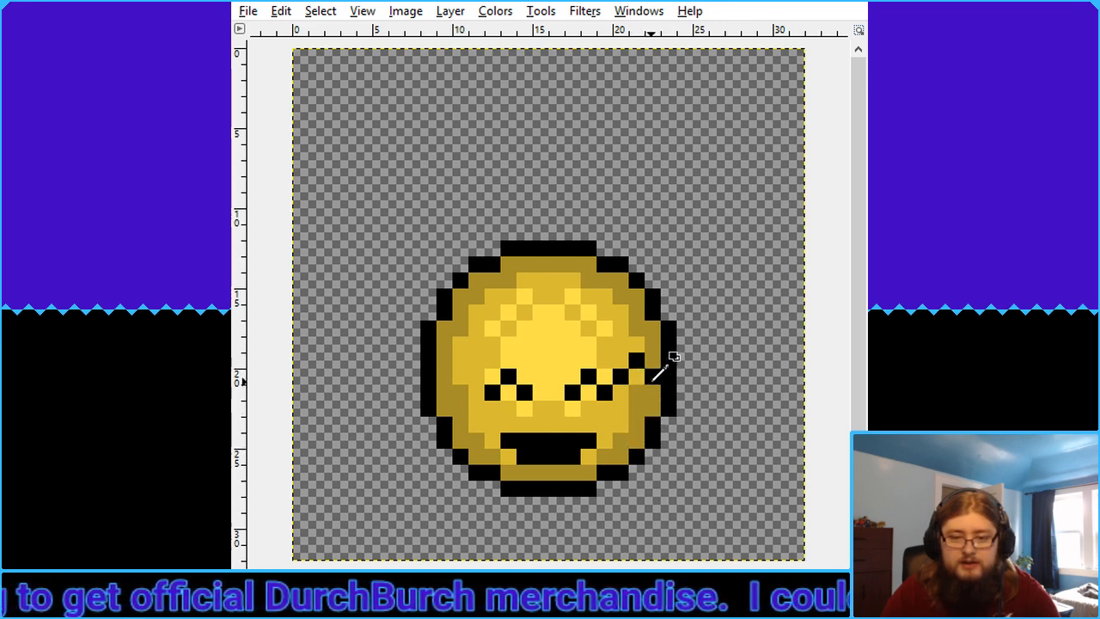
pyautogui.hotkey('ctrl', 'z')
pyautogui.hotkey('ctrl', 'z')
pyautogui.click(651, 362)
pyautogui.click(635, 376)
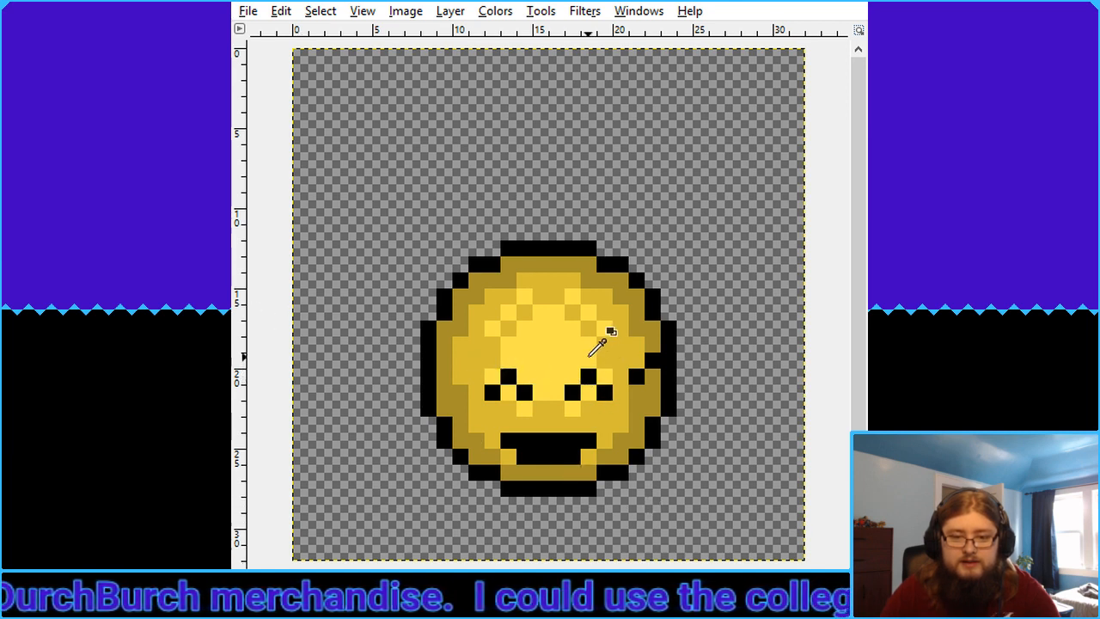
# Try painting over both black eyes with medium yellow and check the sprite at small size
pyautogui.click(588, 375)
pyautogui.click(572, 391)
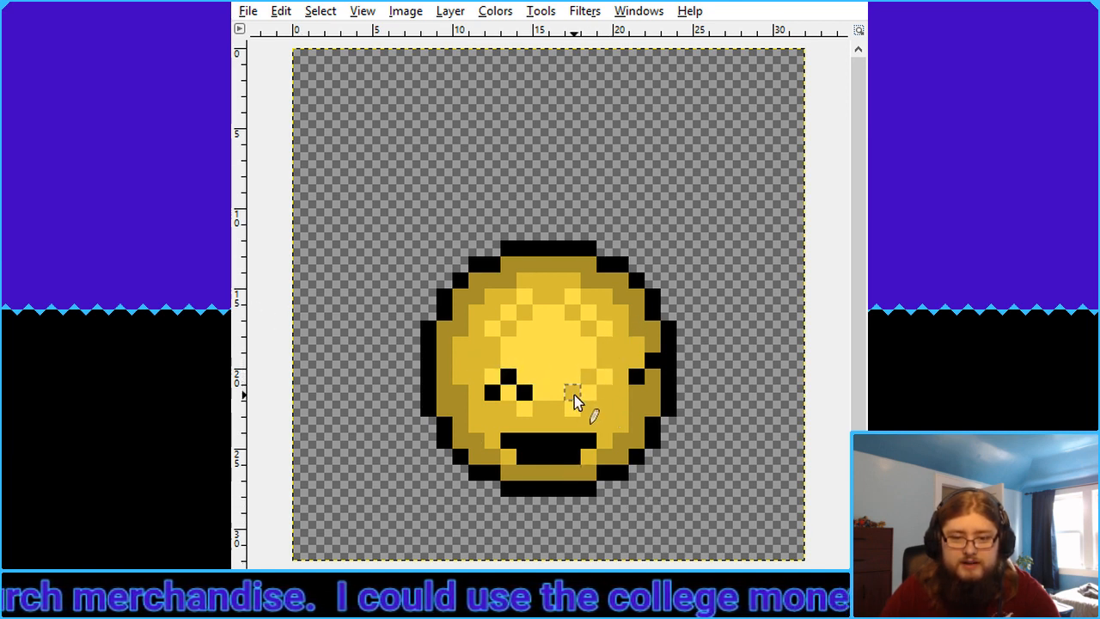
pyautogui.click(524, 392)
pyautogui.click(508, 375)
pyautogui.click(491, 392)
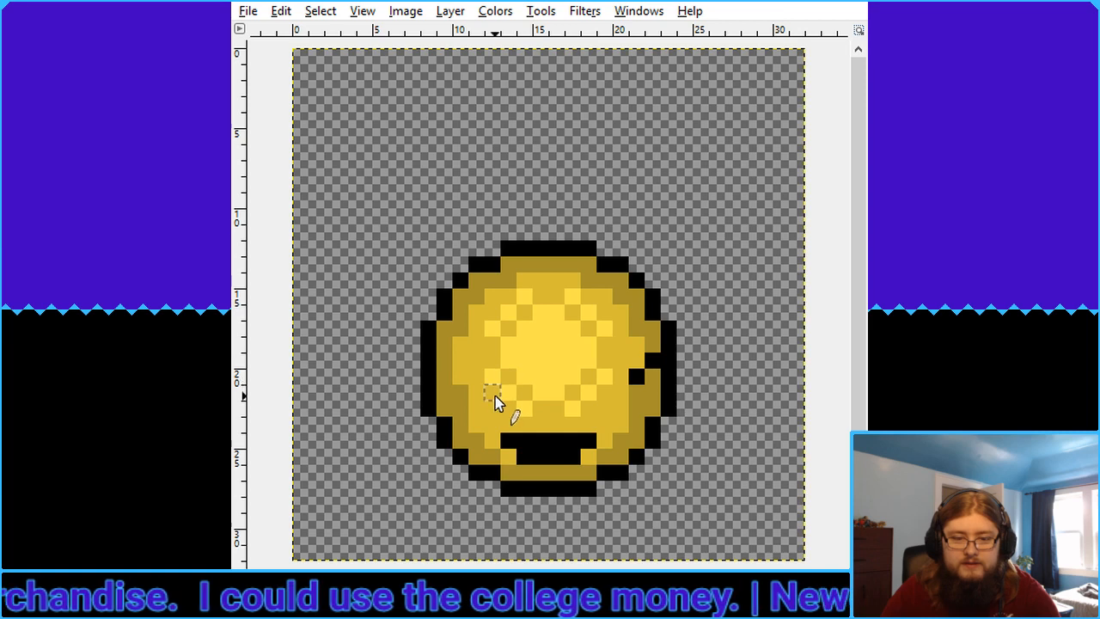
pyautogui.scroll(-5, 363, 563)
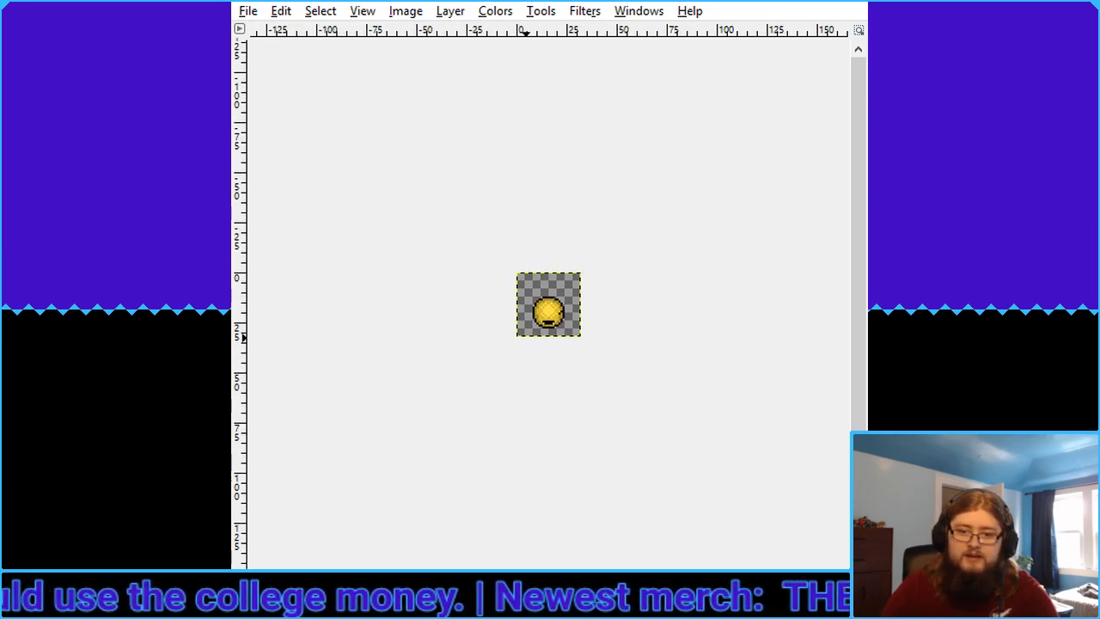
pyautogui.hotkey('ctrl', 'shift', 'j')
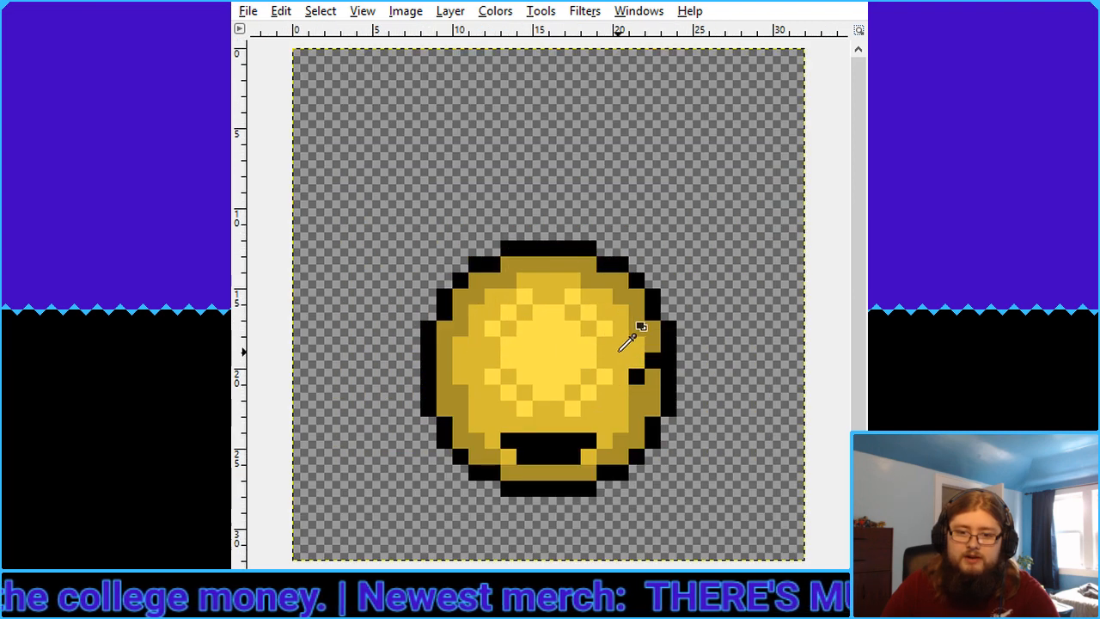
# Undo the eye removal and the black diagonal mark on the body's right side
pyautogui.hotkey('ctrl', 'z')
pyautogui.hotkey('ctrl', 'z')
pyautogui.click(524, 392)
pyautogui.click(572, 391)
pyautogui.click(589, 376)
pyautogui.click(604, 392)
pyautogui.click(636, 375)
pyautogui.click(652, 359)
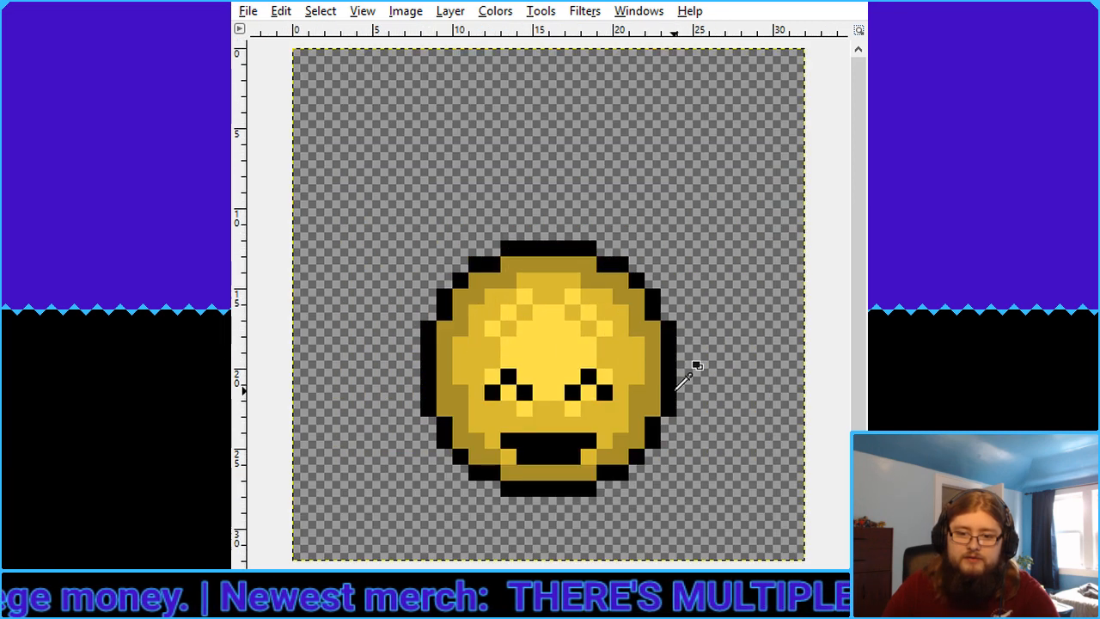
# Paint over all six black eye pixels with the medium yellow of the face
pyautogui.click(604, 392)
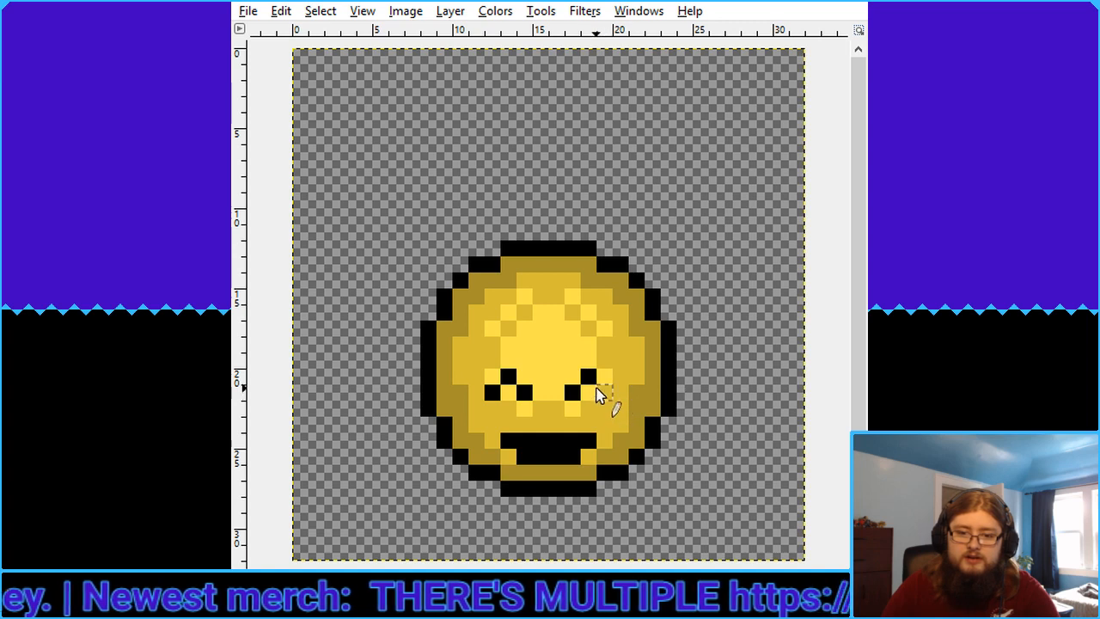
pyautogui.click(589, 375)
pyautogui.click(572, 392)
pyautogui.click(524, 391)
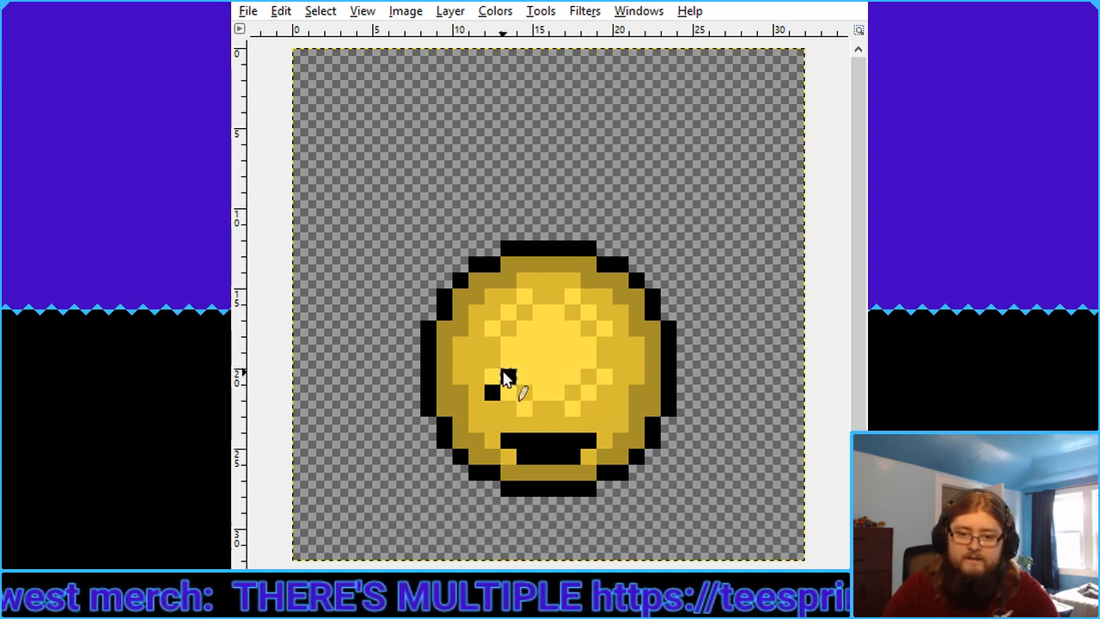
pyautogui.click(508, 376)
pyautogui.click(492, 392)
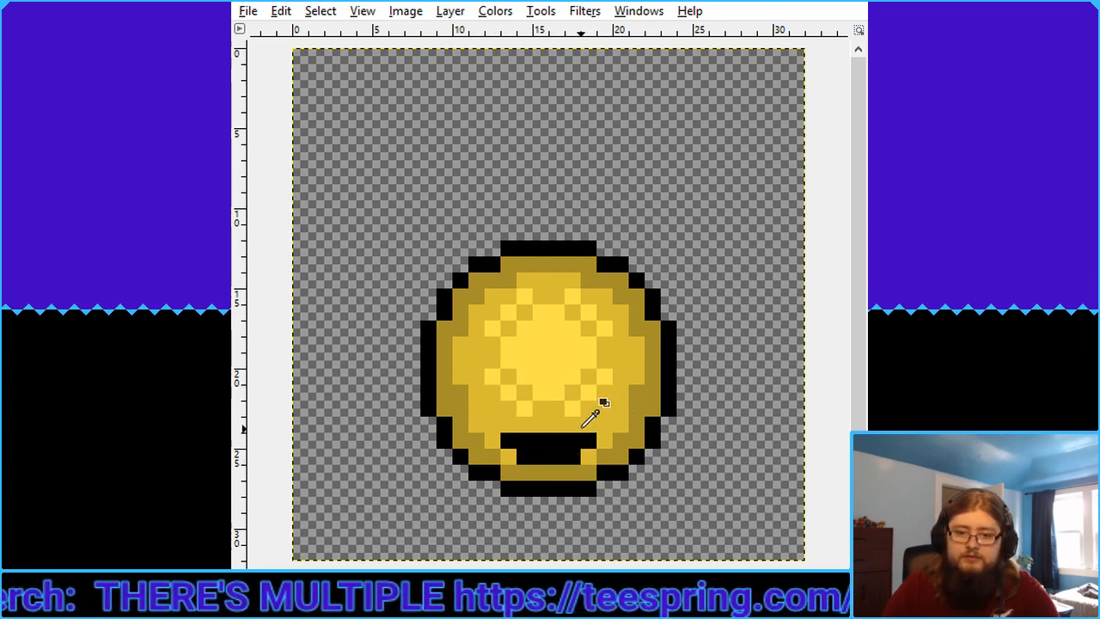
# Paint a small three-pixel black eye arch against the ball's right outline and check the sprite at small size
pyautogui.click(636, 359)
pyautogui.click(620, 375)
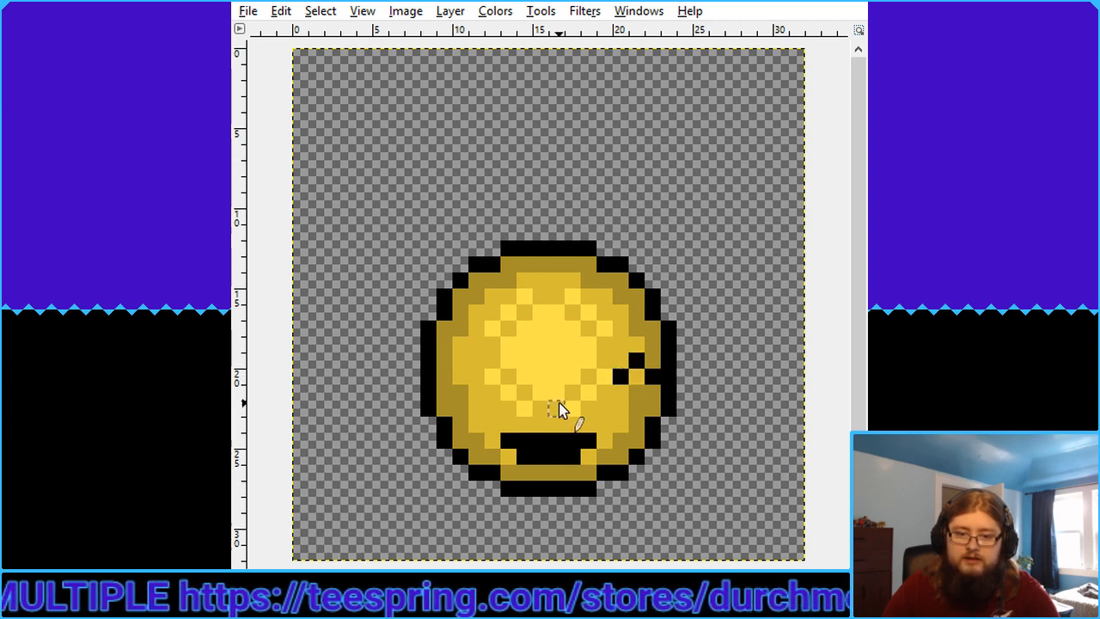
pyautogui.scroll(-6, 571, 447)
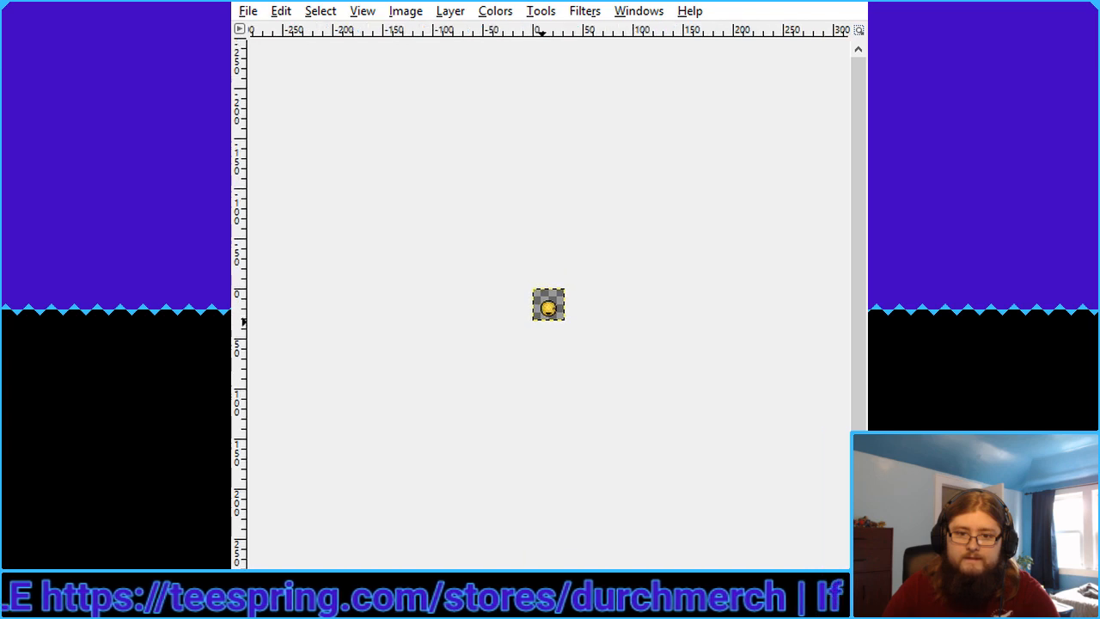
pyautogui.scroll(6, 578, 451)
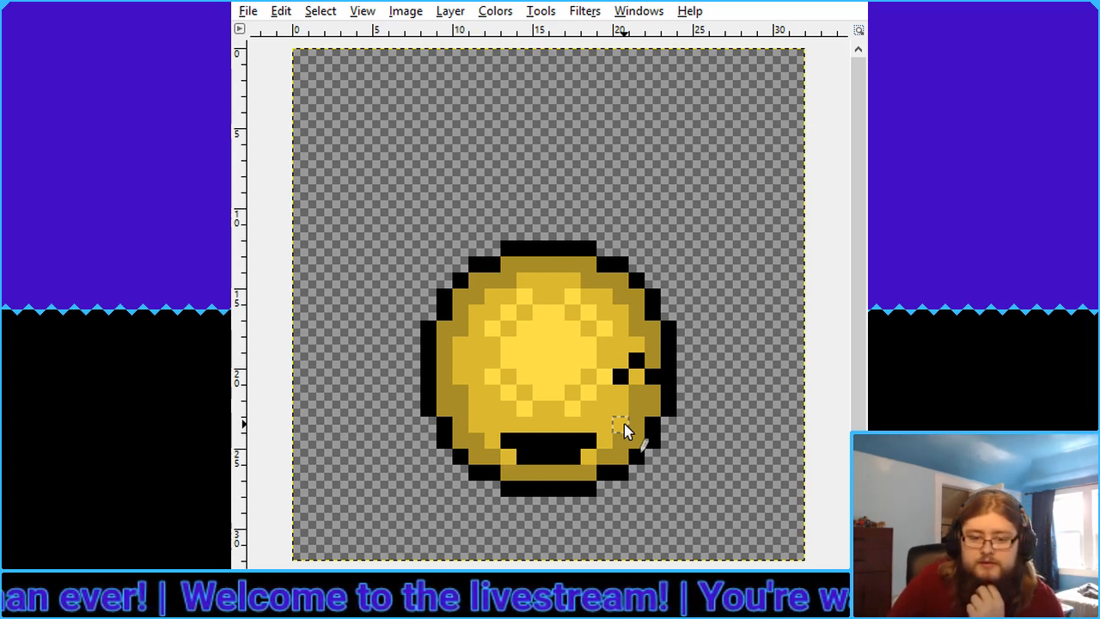
# Paint a black mouth mark against the ball's lower-right outline, undo the erased outline pixels beside it, and check it at small size
pyautogui.moveTo(626, 431); pyautogui.dragTo(636, 438)
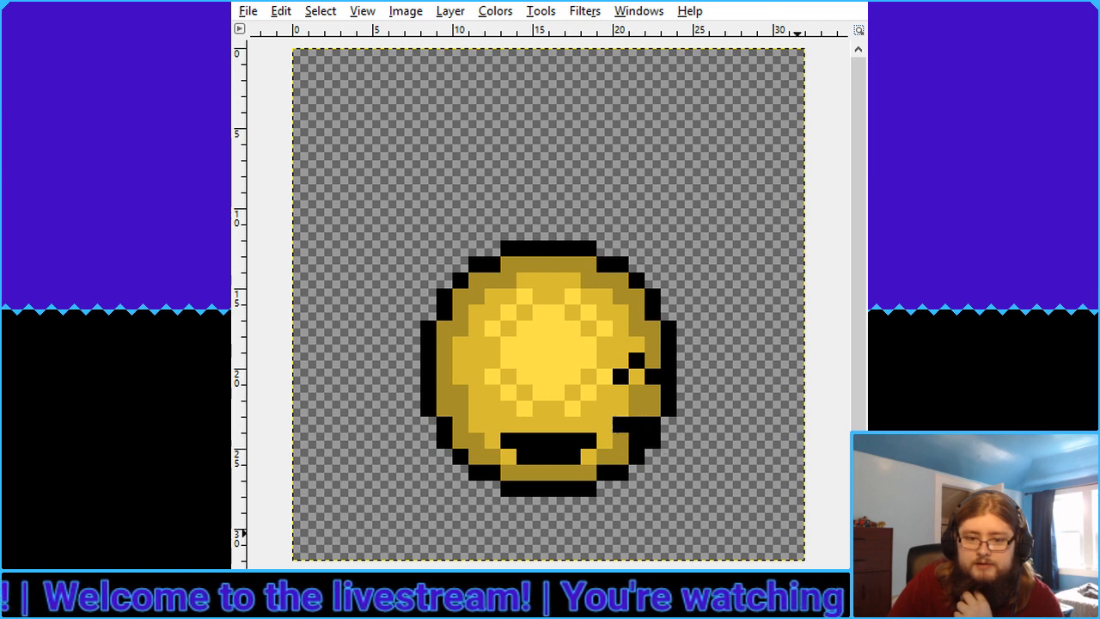
pyautogui.press('-')
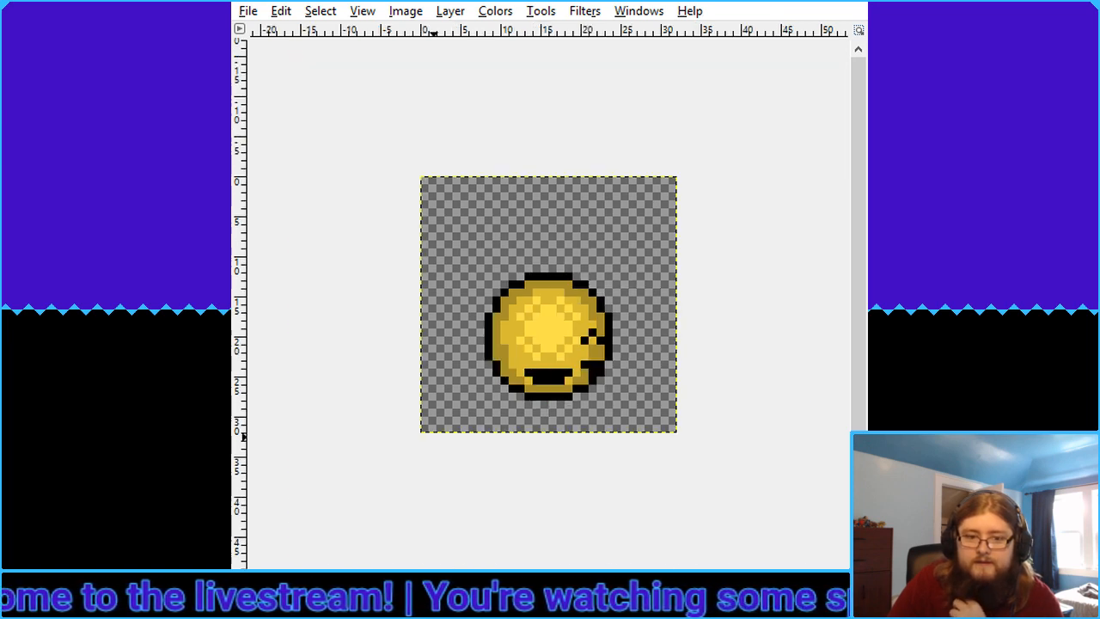
pyautogui.press('+')
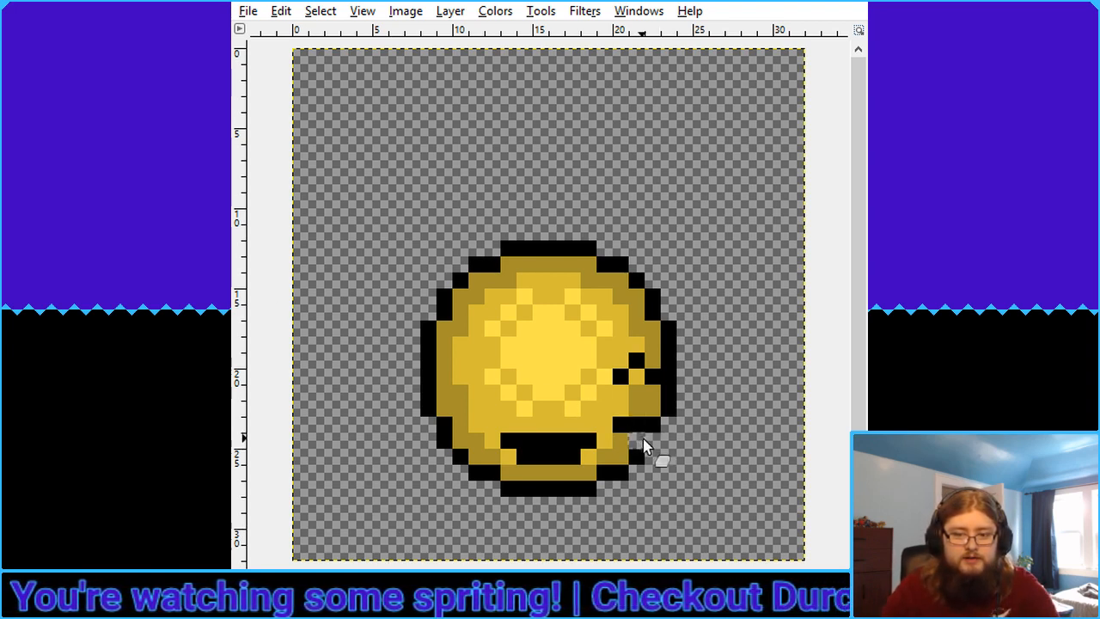
pyautogui.hotkey('ctrl', 'z')
pyautogui.hotkey('ctrl', 'z')
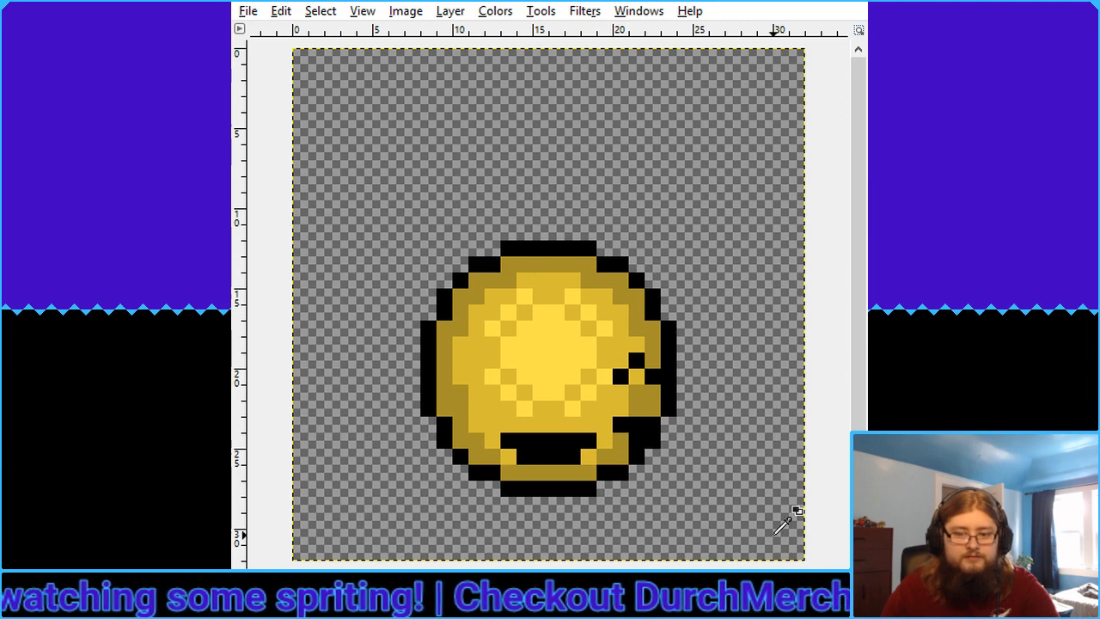
pyautogui.scroll(-5, 510, 295)
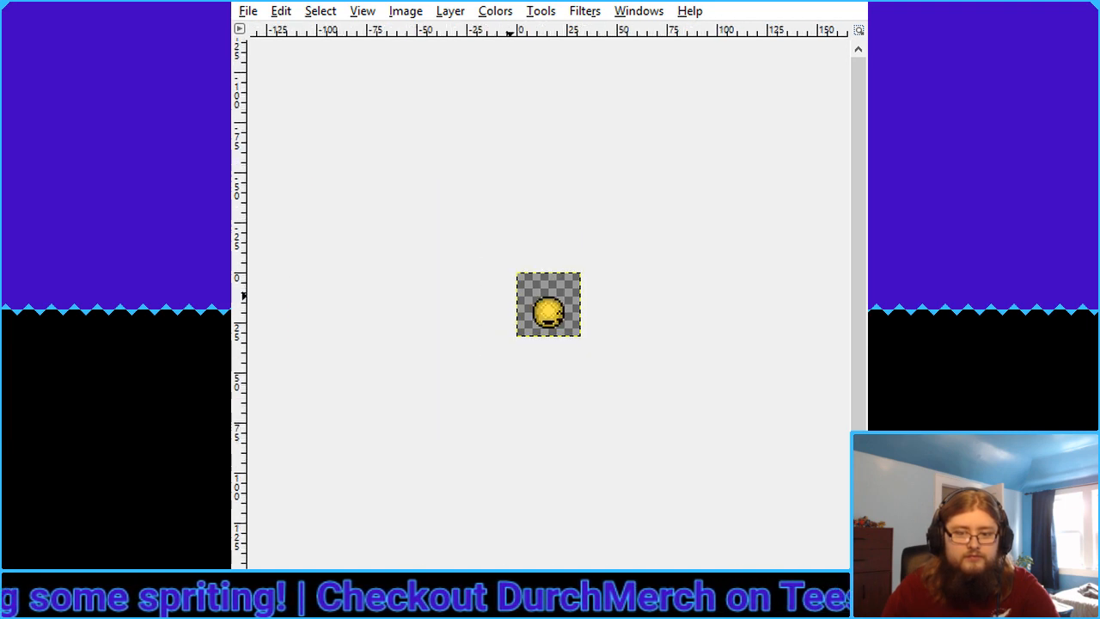
pyautogui.hotkey('shift', 'ctrl', 'j')
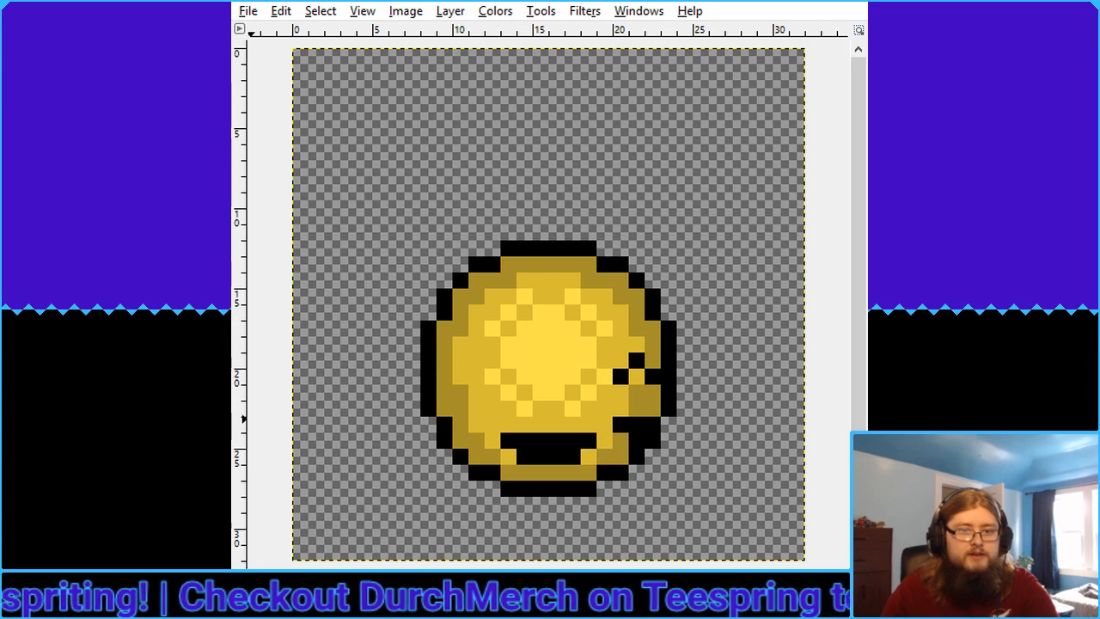
# Paint over the wide black mouth near the ball's base with medium yellow and check the sprite at small size
pyautogui.moveTo(598, 440)
pyautogui.mouseDown()
pyautogui.moveTo(508, 434)
pyautogui.moveTo(522, 456)
pyautogui.moveTo(567, 464)
pyautogui.mouseUp()
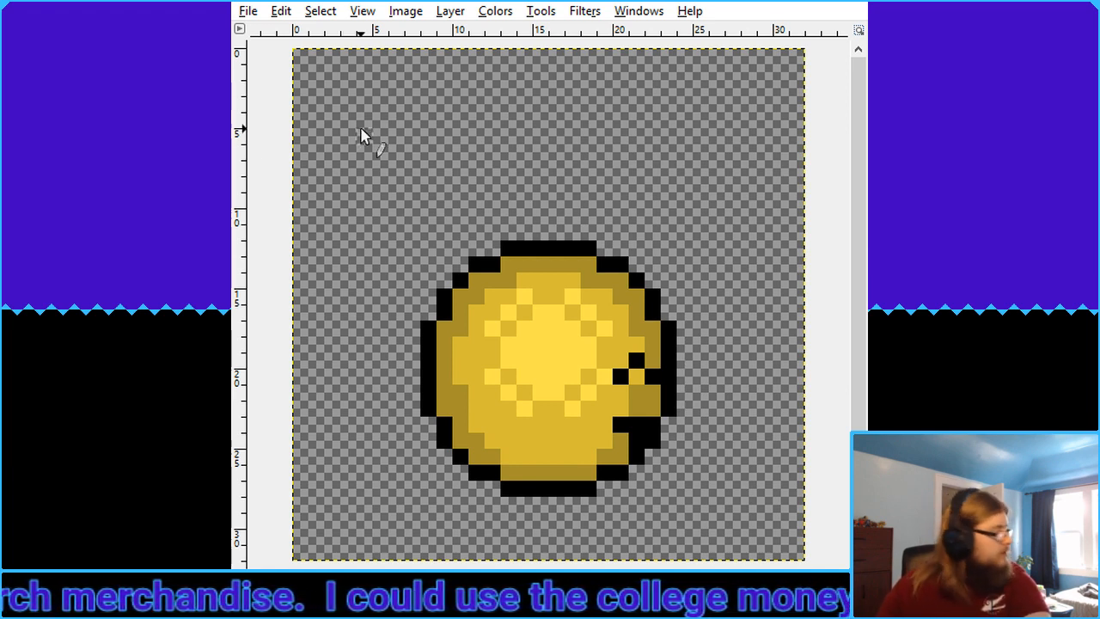
pyautogui.click(247, 13)
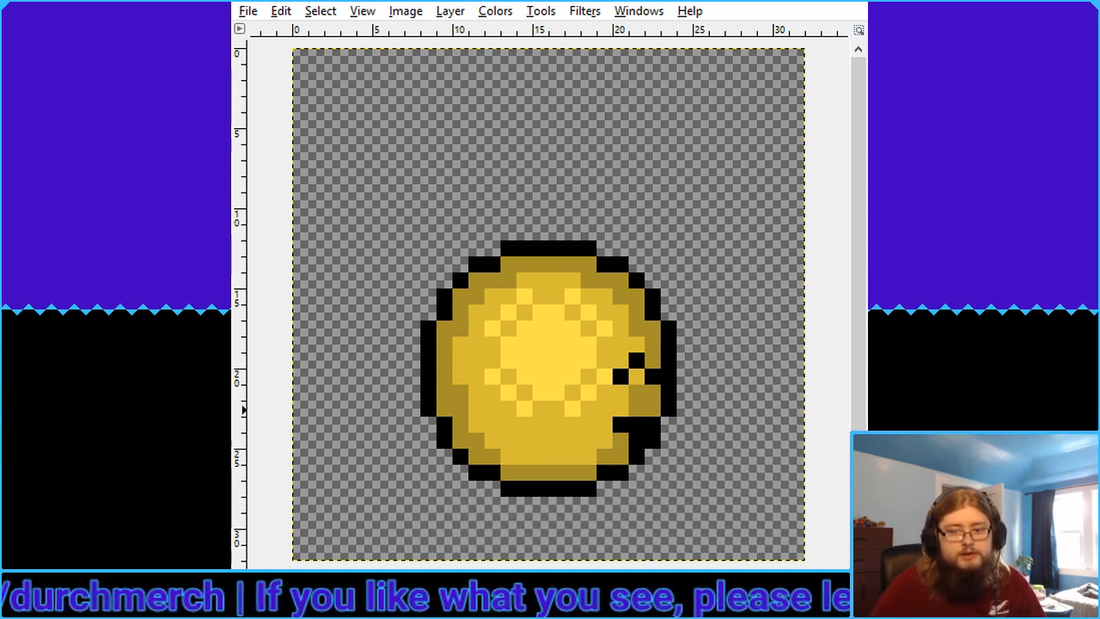
pyautogui.press('2')
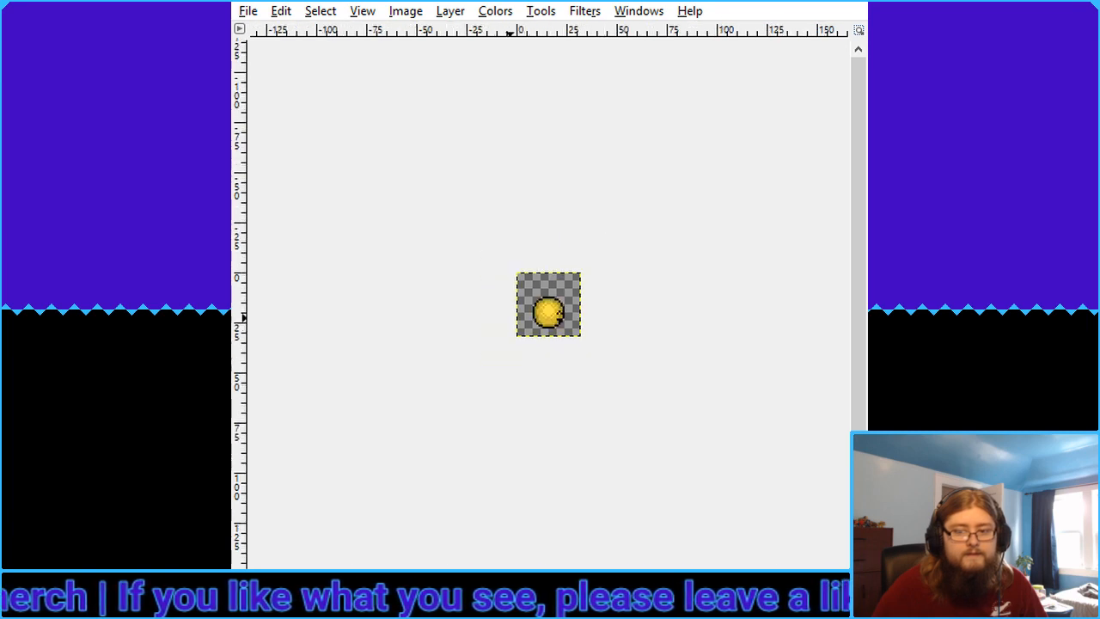
pyautogui.press('1')
pyautogui.hotkey('shift', 'ctrl', 'j')
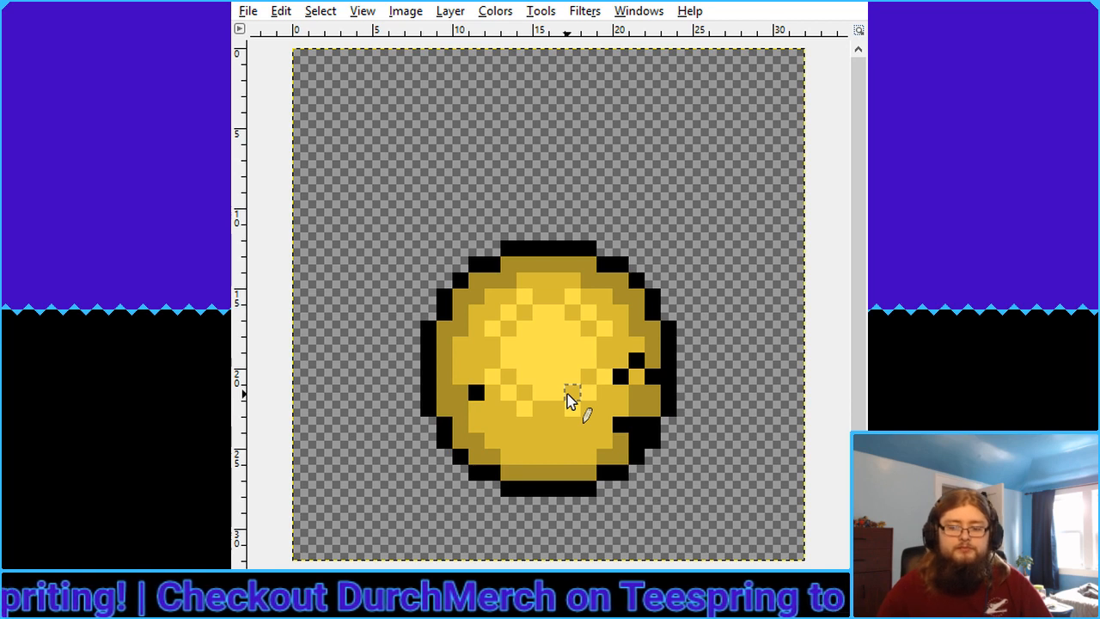
# Try a black V-shaped mark just below the centre of the ball, and undo it
pyautogui.moveTo(570, 393)
pyautogui.mouseDown()
pyautogui.moveTo(573, 409)
pyautogui.moveTo(555, 418)
pyautogui.moveTo(539, 390)
pyautogui.mouseUp()
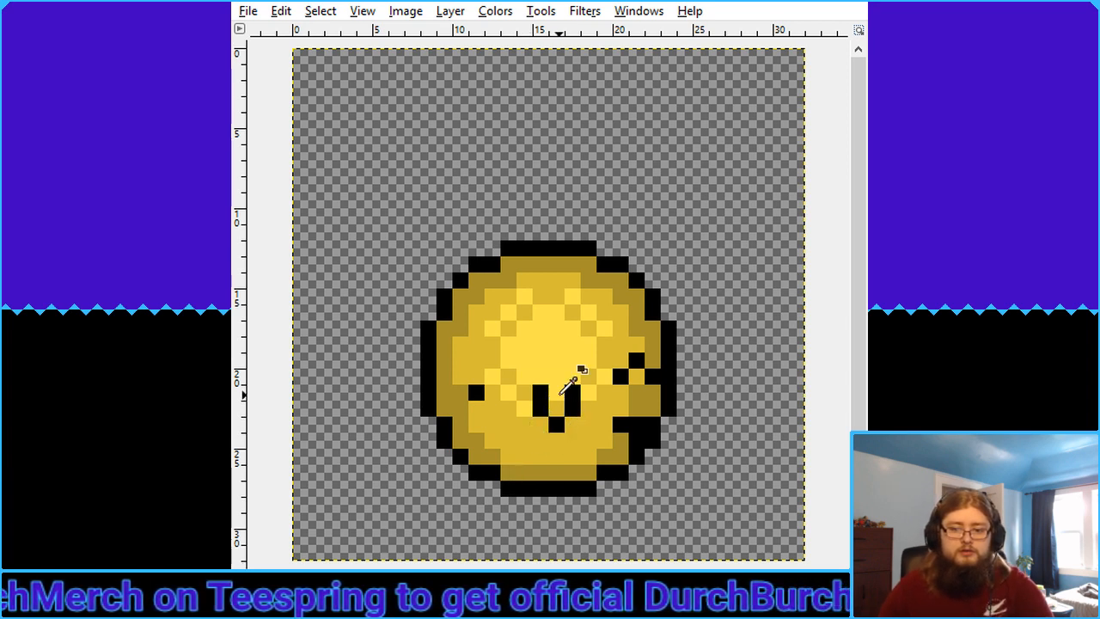
pyautogui.click(560, 393)
pyautogui.hotkey('ctrl', 'z')
pyautogui.hotkey('ctrl', 'z')
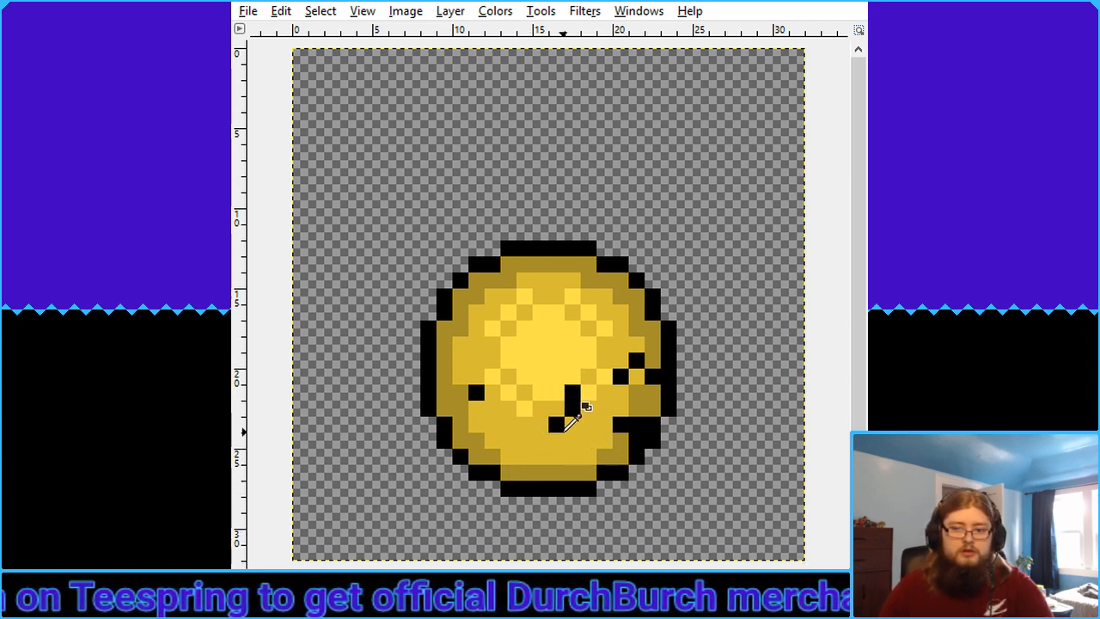
pyautogui.hotkey('ctrl', 'z')
pyautogui.hotkey('ctrl', 'z')
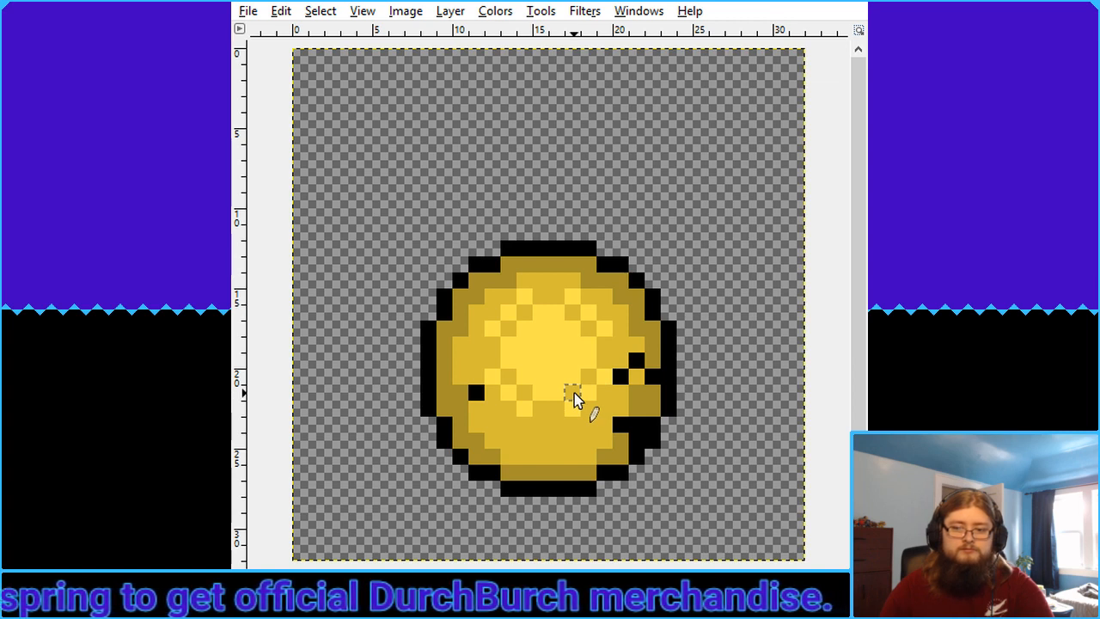
# Try a four-pixel black diamond just below the ball's centre and check it at small size
pyautogui.click(572, 392)
pyautogui.click(556, 375)
pyautogui.click(539, 392)
pyautogui.click(556, 424)
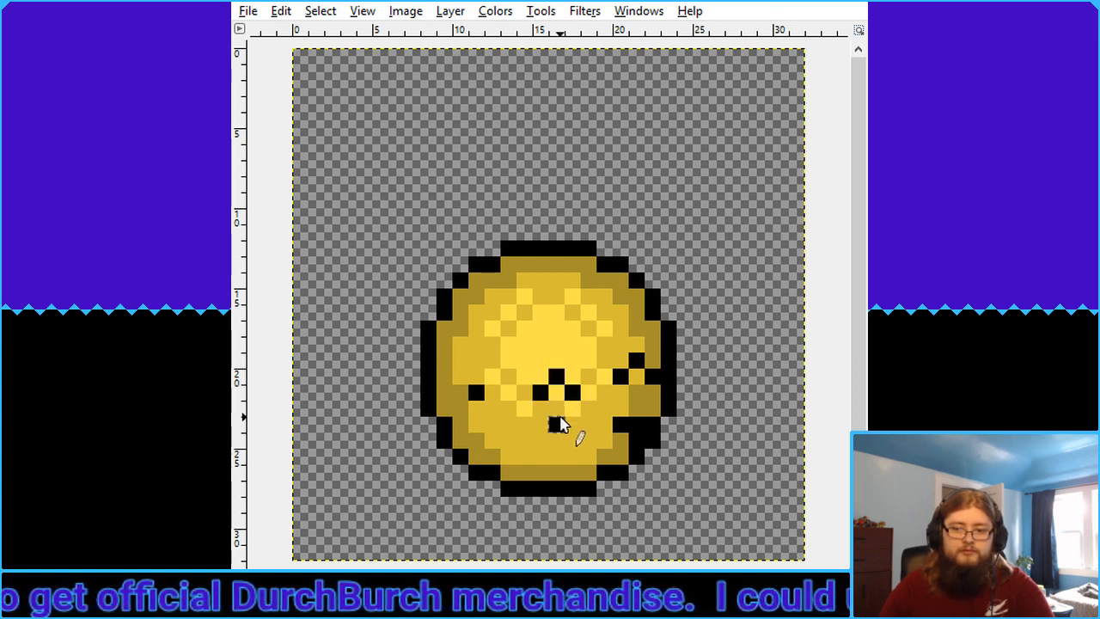
pyautogui.hotkey('ctrl', 'z')
pyautogui.click(556, 407)
pyautogui.press('-')
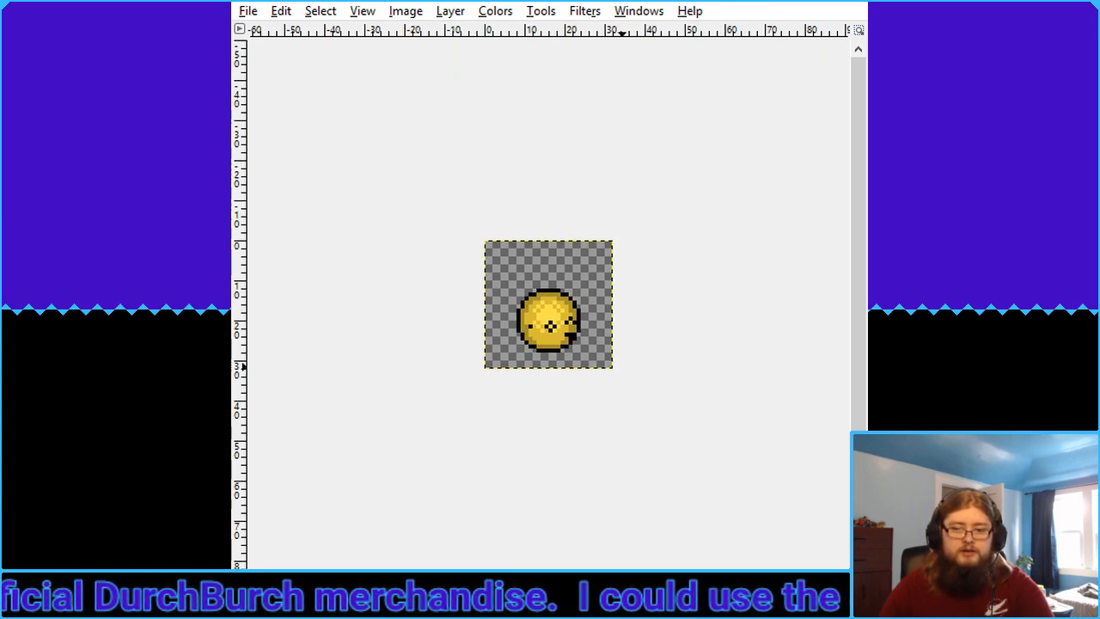
pyautogui.press('-')
pyautogui.hotkey('ctrl', 'shift', 'j')
# Undo the black diamond below the ball's centre
pyautogui.hotkey('ctrl', 'z')
pyautogui.hotkey('ctrl', 'z')
pyautogui.hotkey('ctrl', 'z')
pyautogui.hotkey('ctrl', 'z')
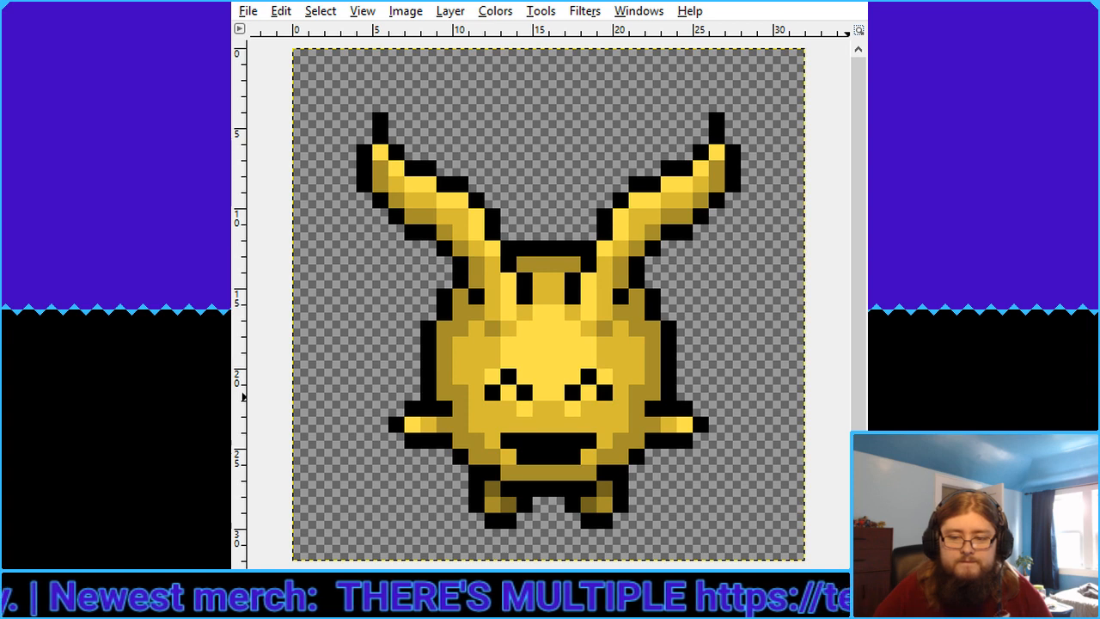
# Compare the ball with the eared character's other poses, and check the ball at small size
pyautogui.hotkey('ctrl', 'z')
pyautogui.hotkey('ctrl', 'y')
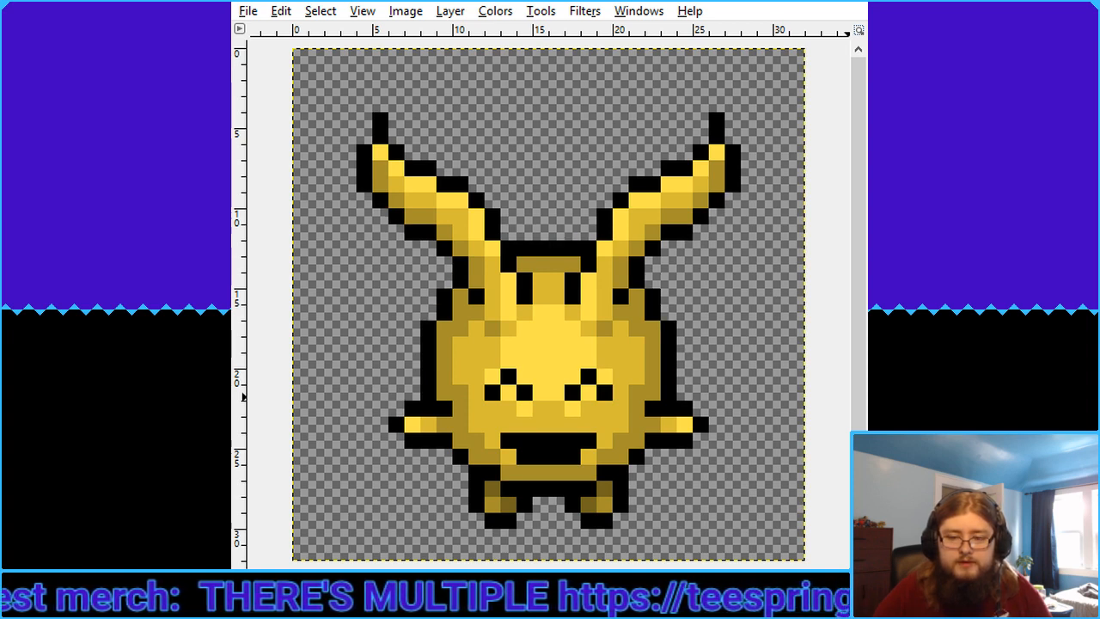
pyautogui.hotkey('ctrl', 'z')
pyautogui.hotkey('ctrl', 'z')
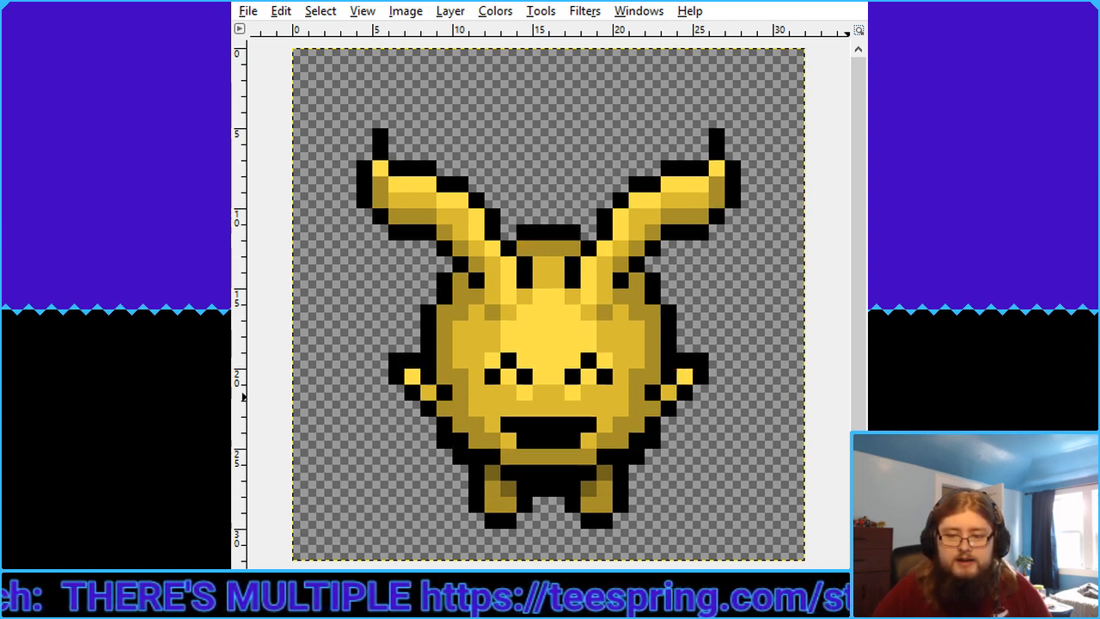
pyautogui.hotkey('ctrl', 'y')
pyautogui.hotkey('ctrl', 'z')
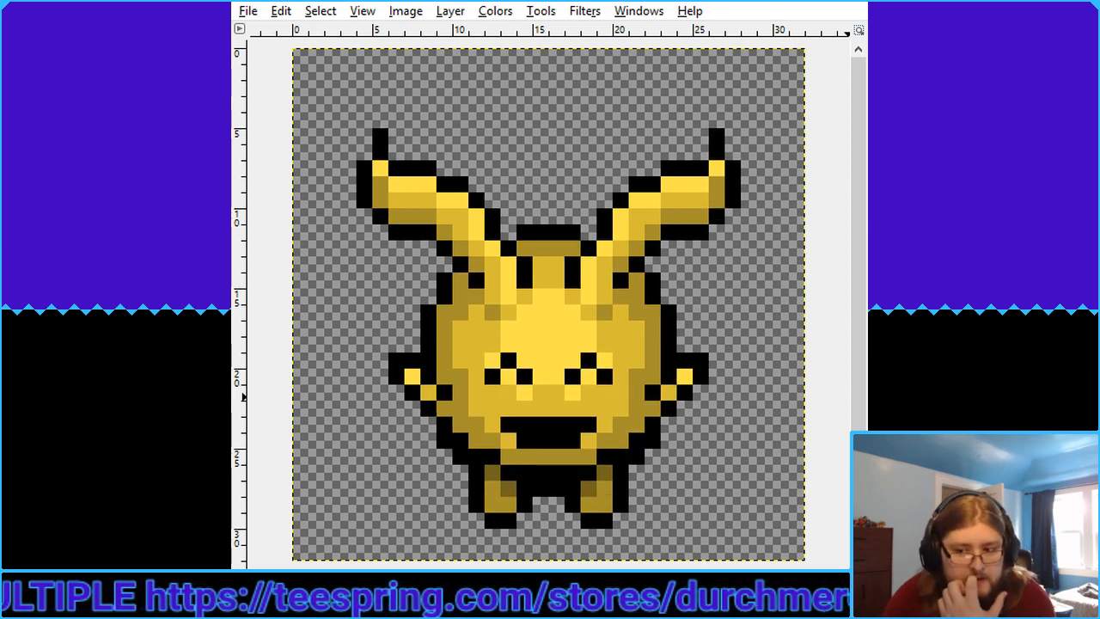
pyautogui.hotkey('ctrl', 'y')
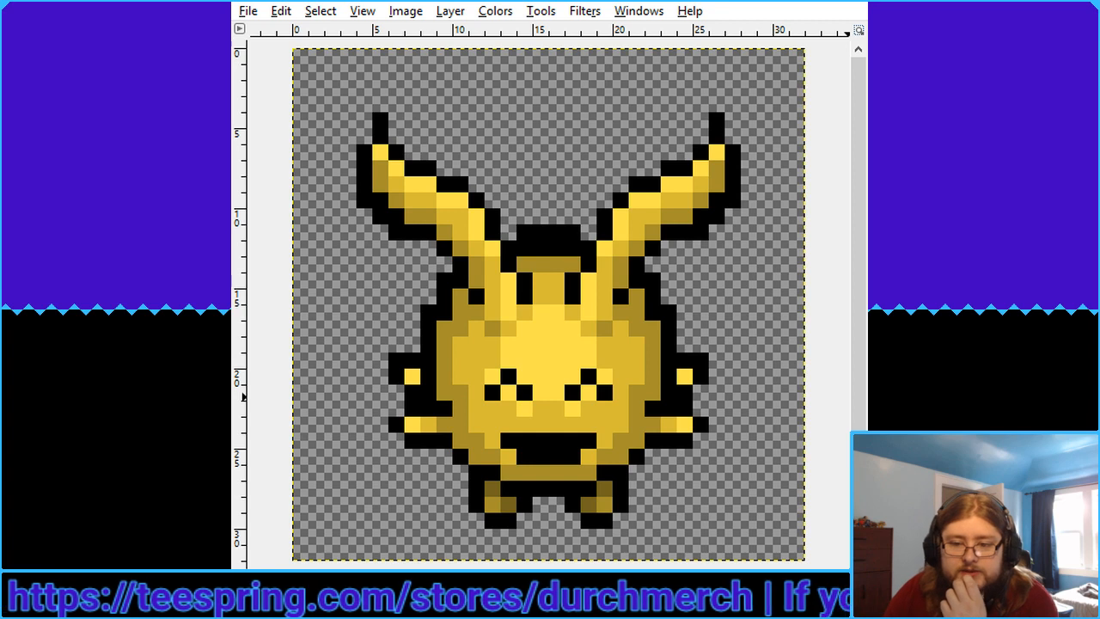
pyautogui.hotkey('ctrl', 'z')
pyautogui.hotkey('ctrl', 'z')
pyautogui.hotkey('ctrl', 'z')
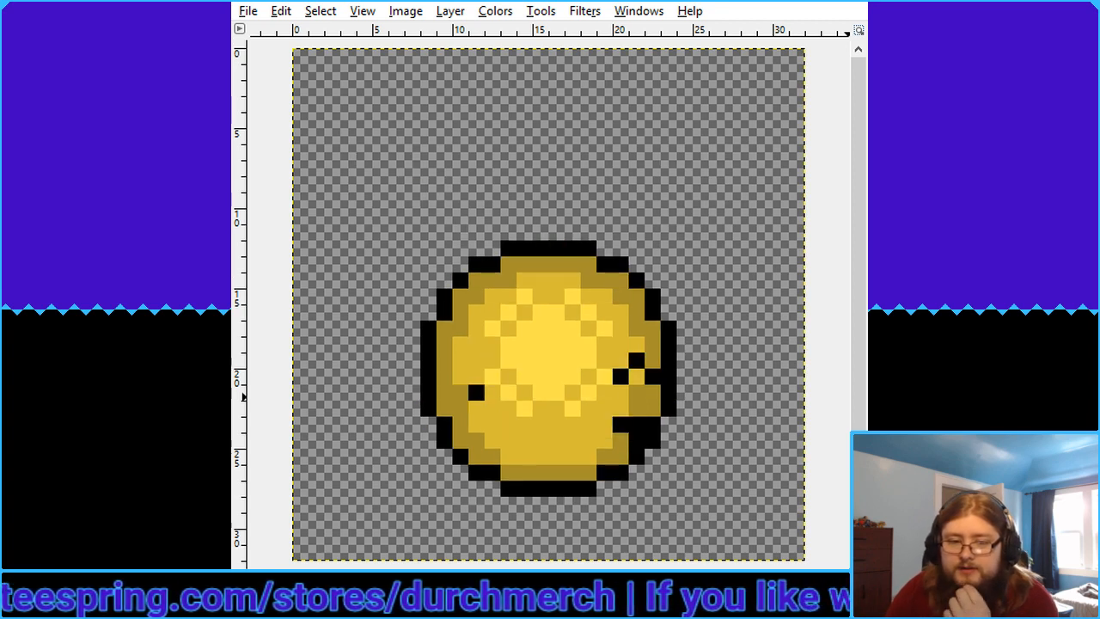
pyautogui.hotkey('ctrl', 'y')
pyautogui.hotkey('ctrl', 'y')
pyautogui.hotkey('ctrl', 'z')
pyautogui.hotkey('ctrl', 'y')
pyautogui.hotkey('ctrl', 'z')
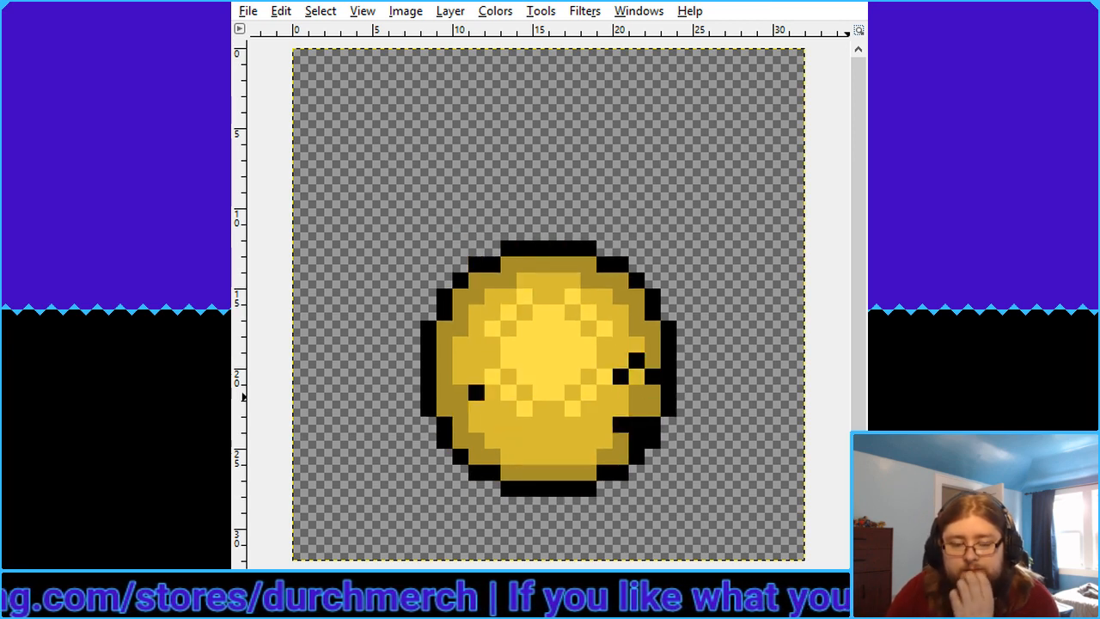
pyautogui.hotkey('ctrl', 'y')
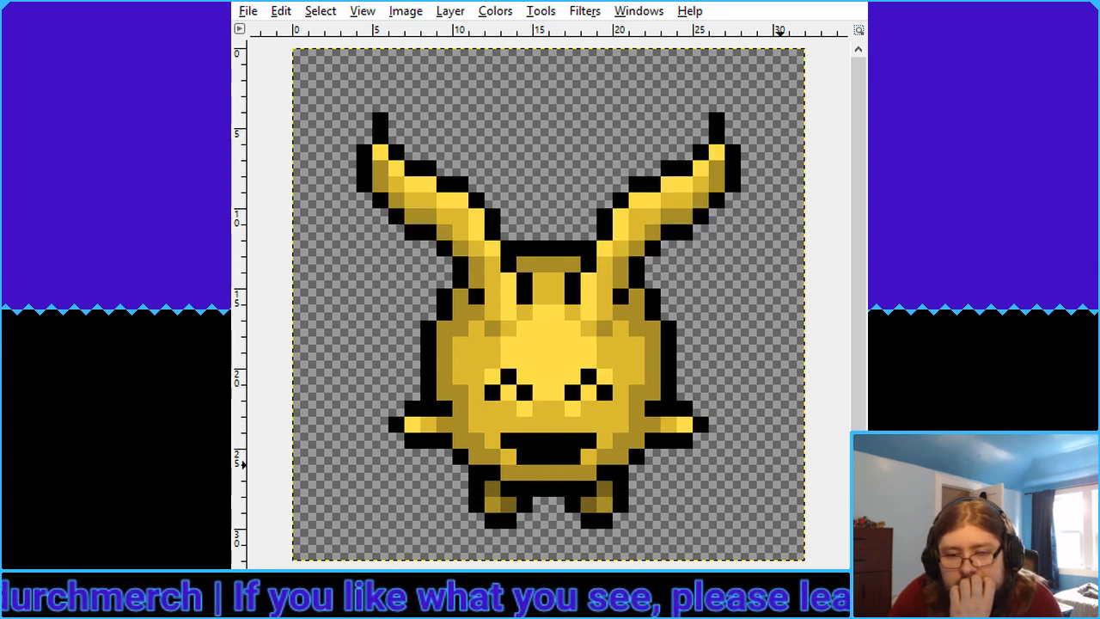
pyautogui.hotkey('ctrl', 'z')
pyautogui.scroll(-4, 470, 369)
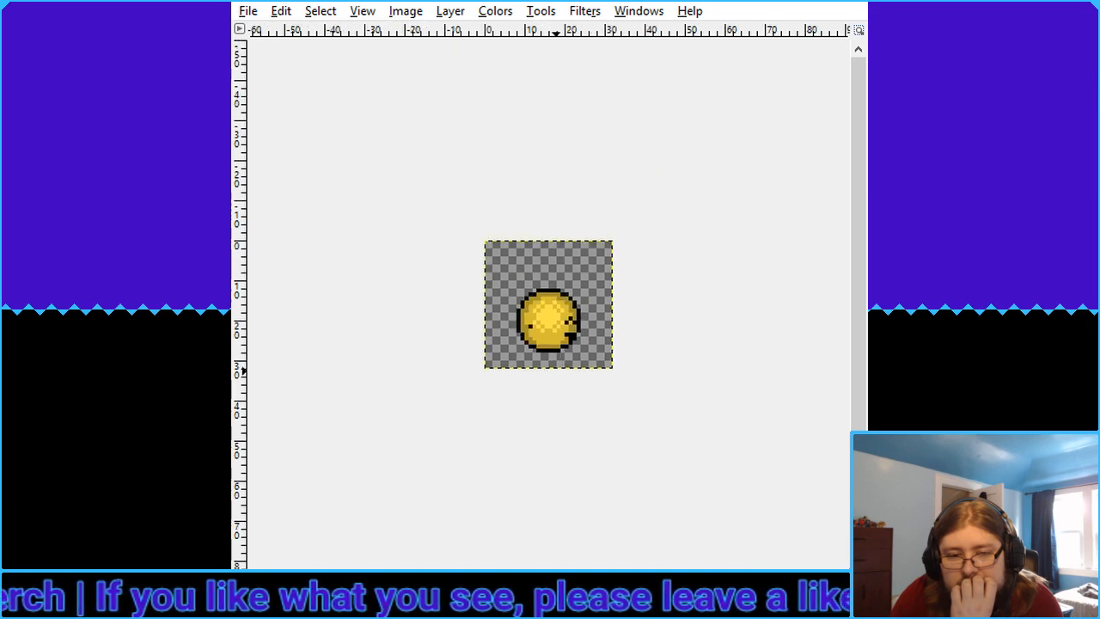
pyautogui.scroll(3, 471, 370)
pyautogui.scroll(2, 470, 370)
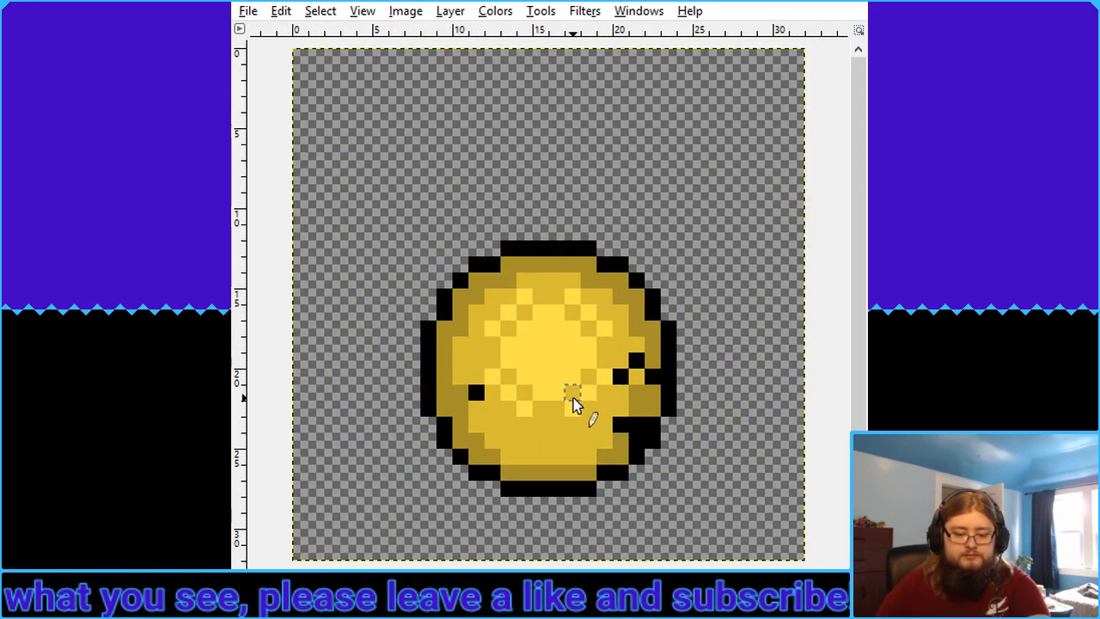
# Paint a black Y-shaped mark of two-pixel strokes below the ball's centre, and cover the stray black pixel on its left side with yellow
pyautogui.click(572, 392)
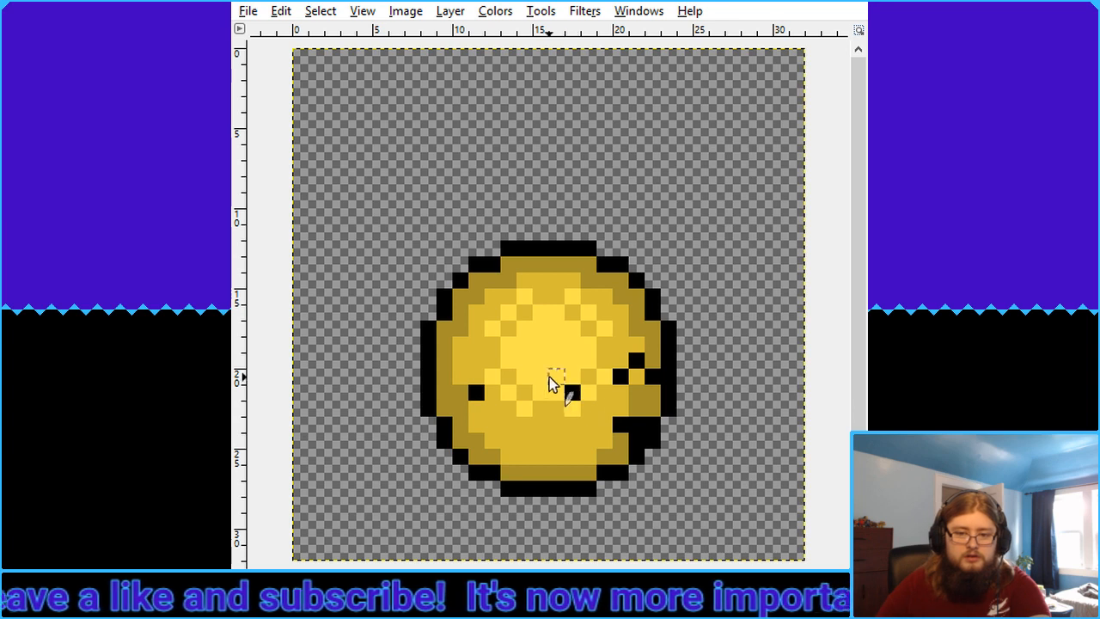
pyautogui.click(540, 392)
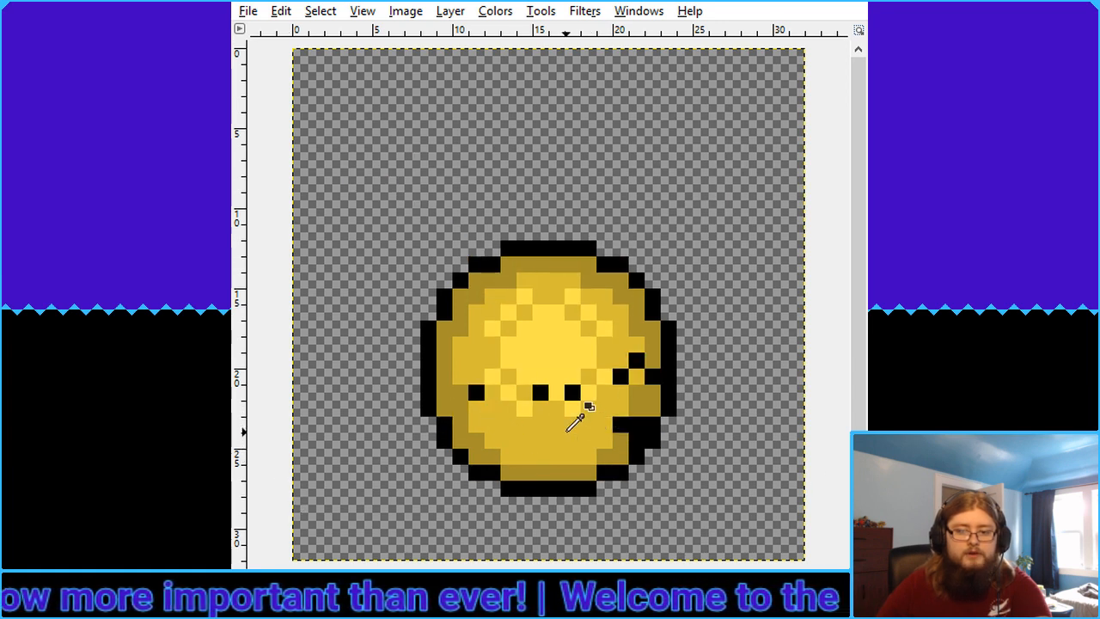
pyautogui.click(477, 395)
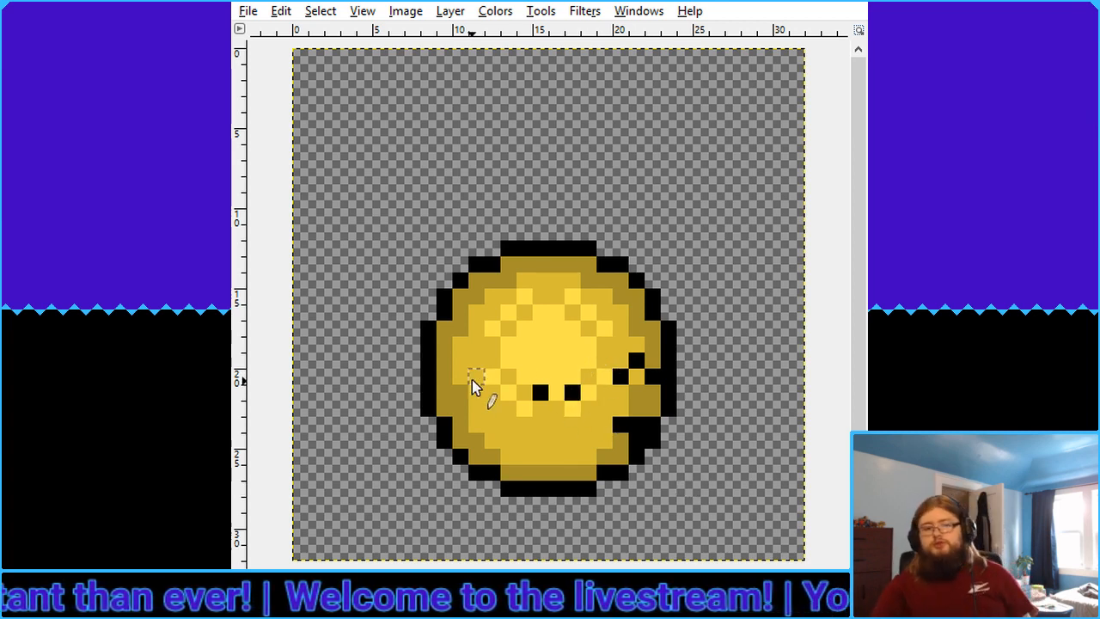
pyautogui.click(540, 377)
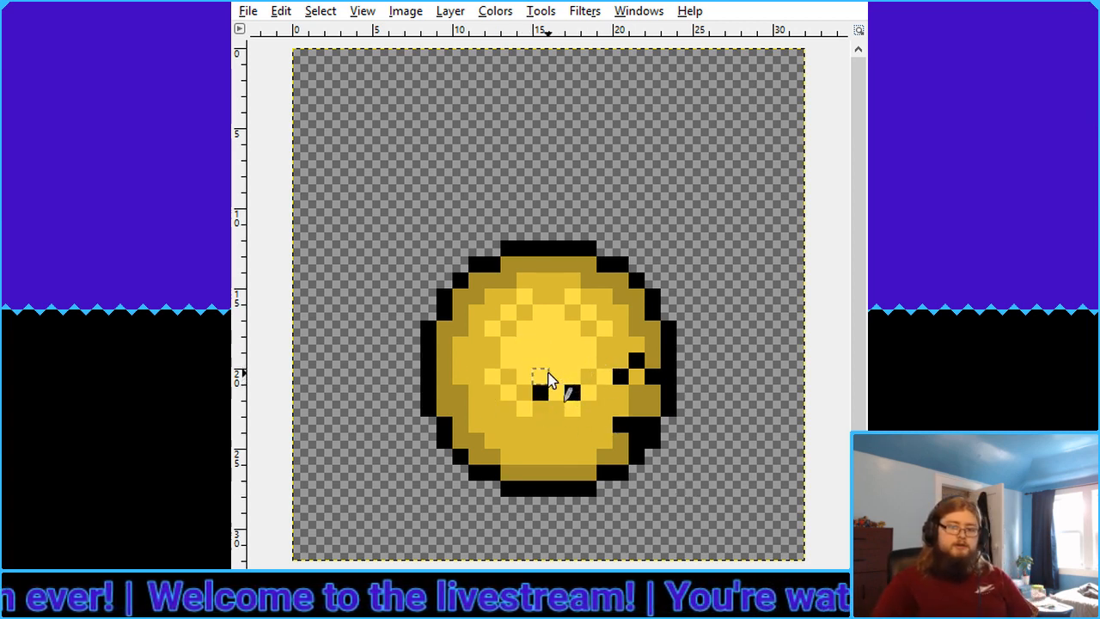
pyautogui.click(572, 377)
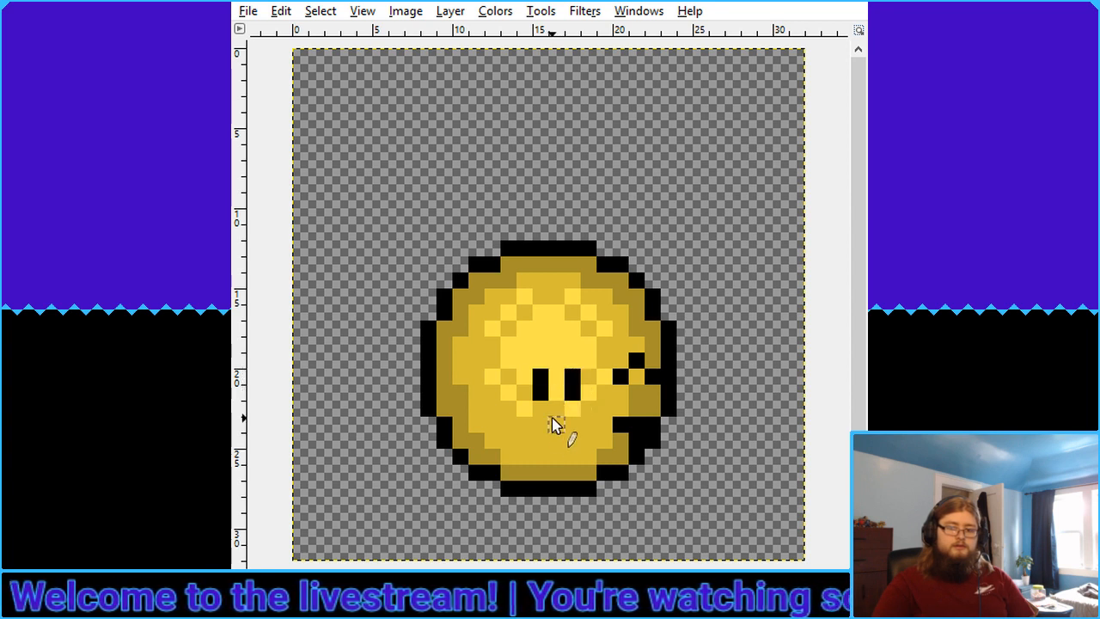
pyautogui.click(556, 416)
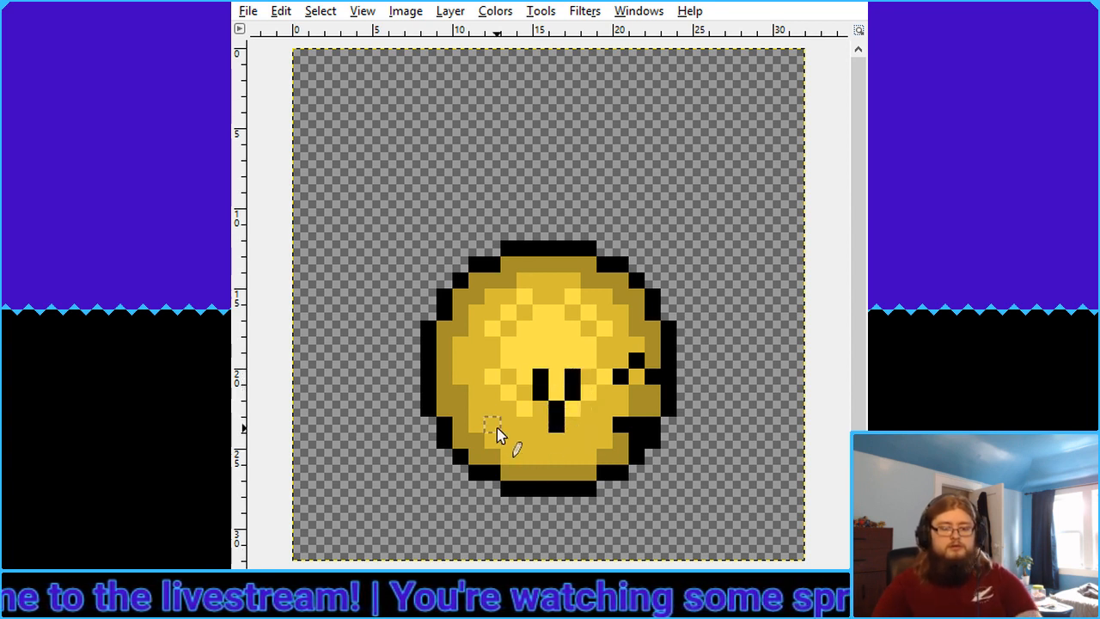
# Show the eared character's arms-out pose to compare it with the ball
pyautogui.hotkey('ctrl', 'z')
pyautogui.hotkey('ctrl', 'z')
pyautogui.hotkey('ctrl', 'z')
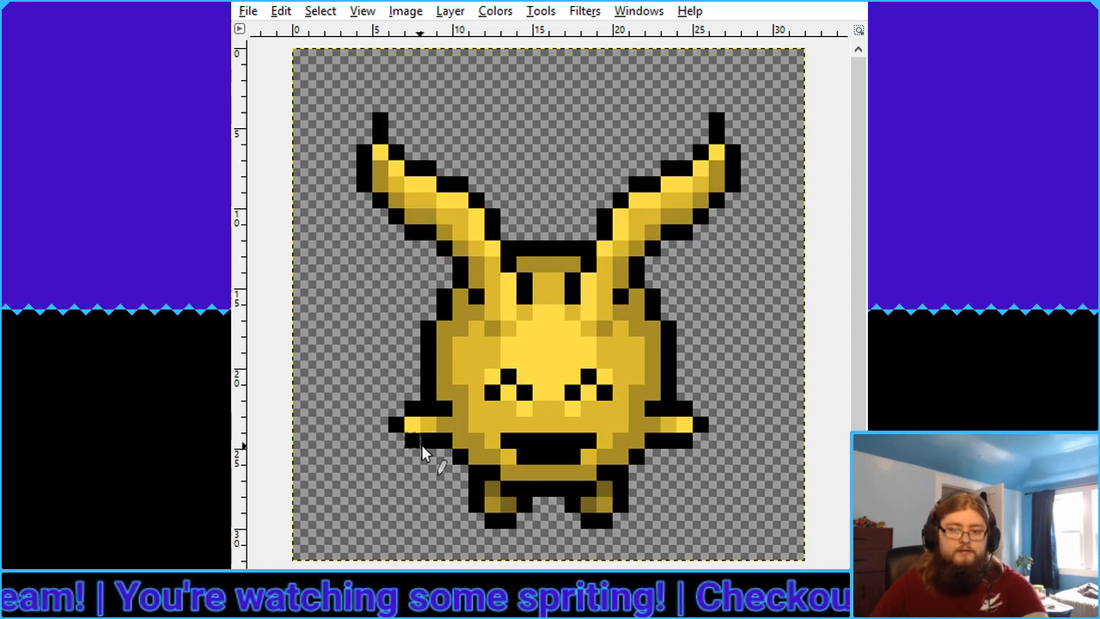
# Show the ball again, try a black V-shaped mark with two-pixel sides below its centre, and check it at small size
pyautogui.hotkey('ctrl', 'Tab')
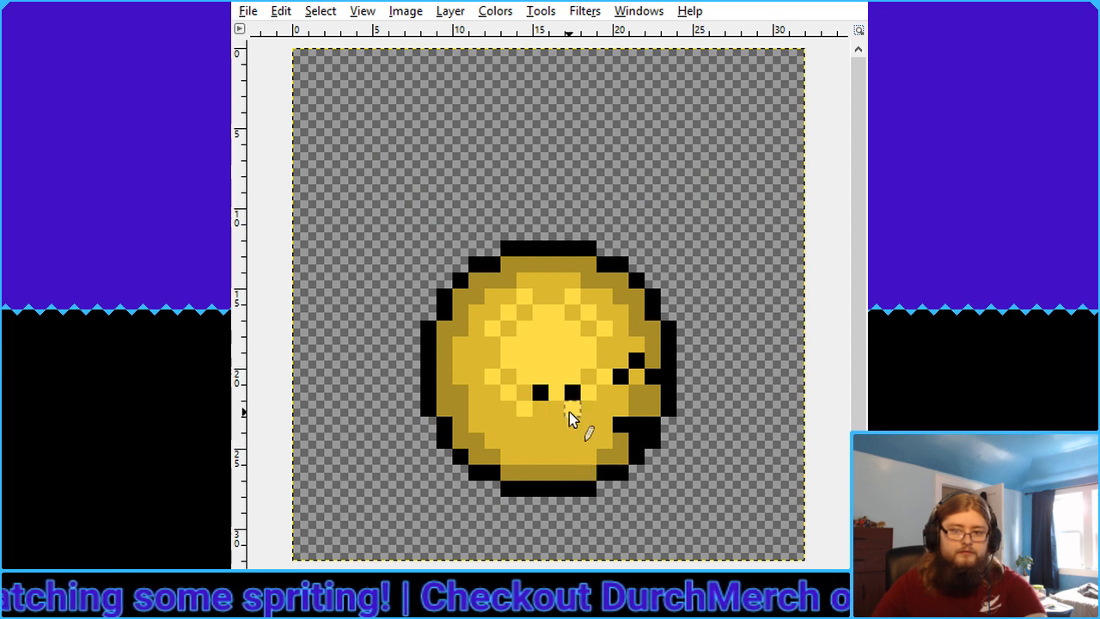
pyautogui.moveTo(540, 413); pyautogui.dragTo(571, 411)
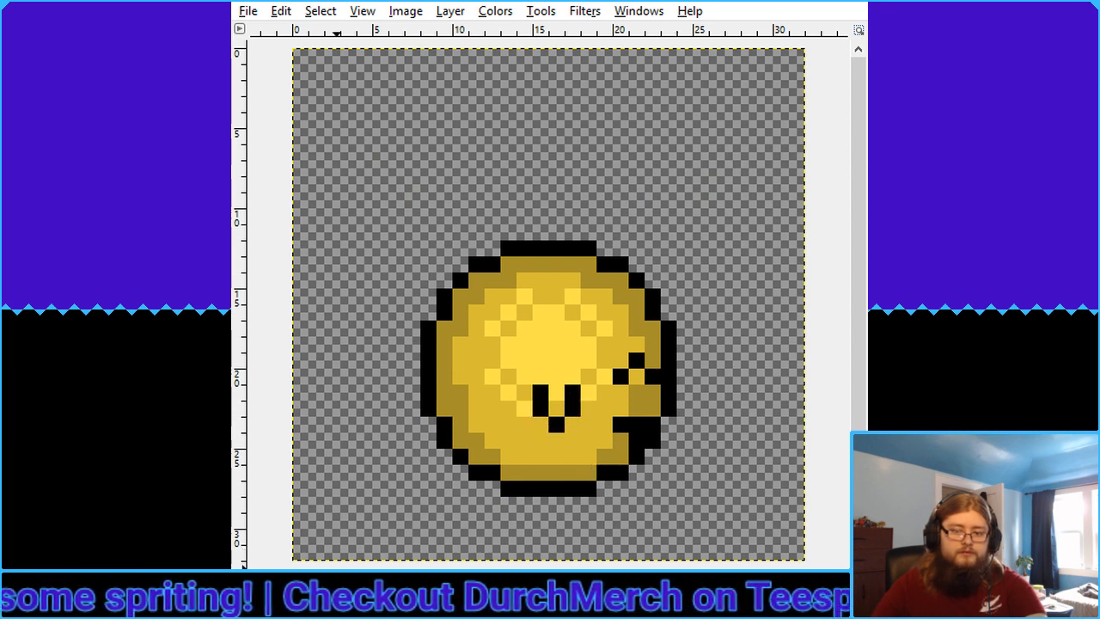
pyautogui.press('1')
pyautogui.hotkey('shift', 'ctrl', 'j')
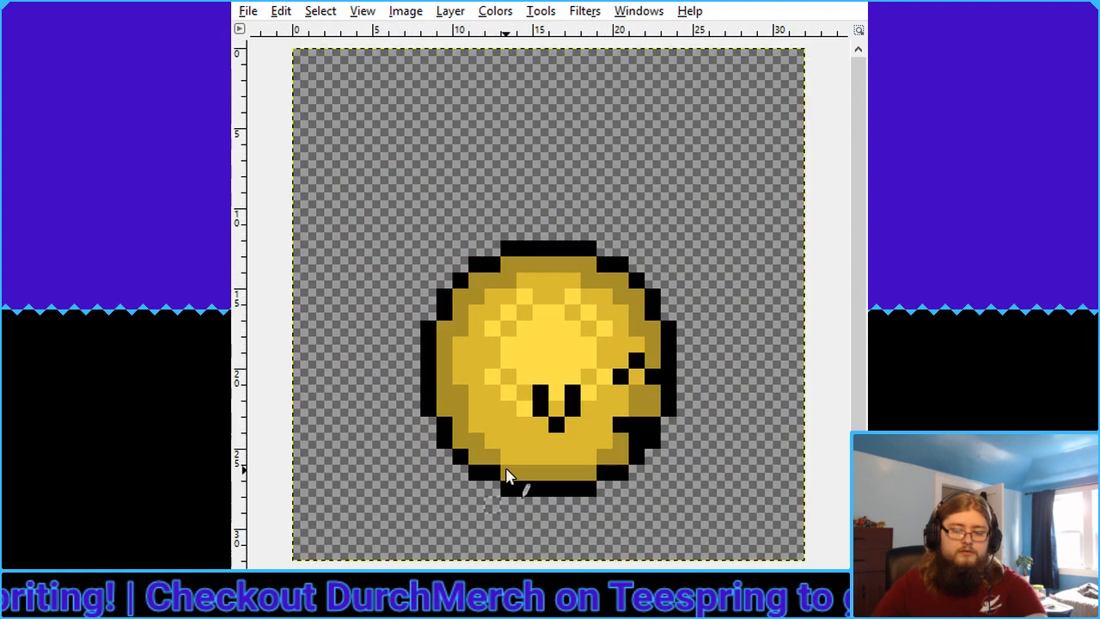
# Undo the long V-shaped mark and try a small three-pixel V, and replace it with a three-pixel caret pointing up
pyautogui.hotkey('ctrl', 'z')
pyautogui.click(557, 408)
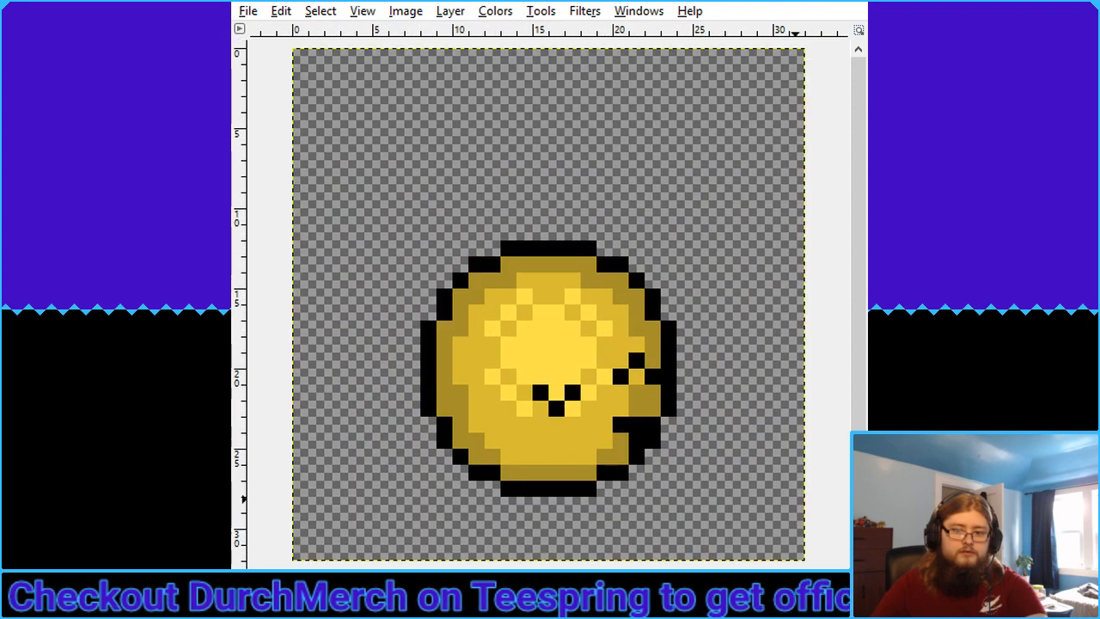
pyautogui.hotkey('ctrl', 'z')
pyautogui.click(556, 381)
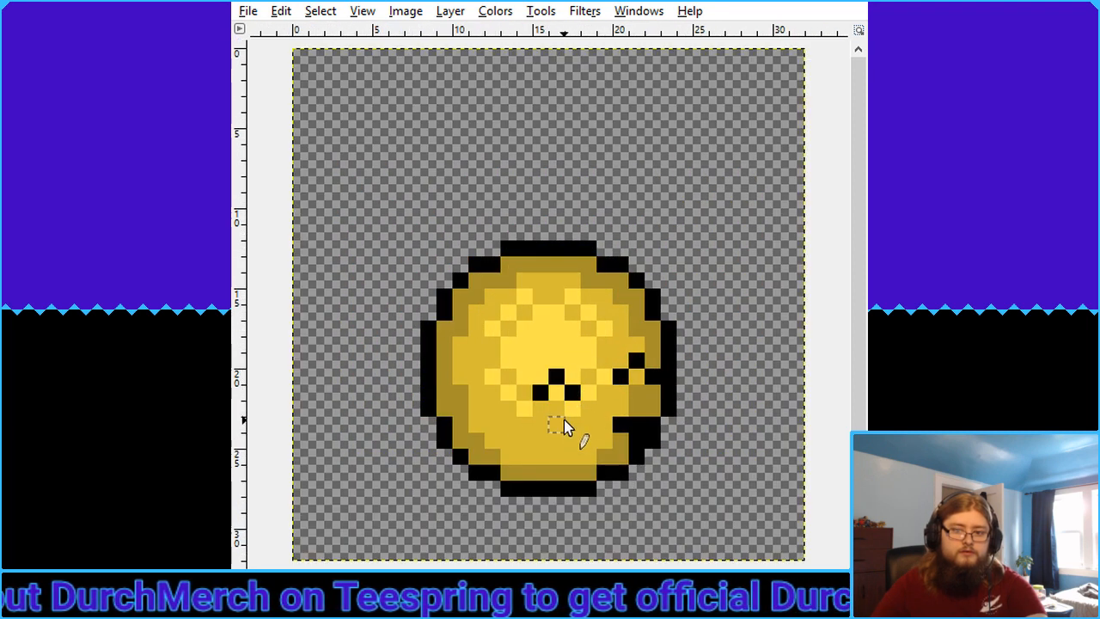
# Extend the black caret downwards into a hollow pointed oval and check the ball at small size
pyautogui.moveTo(572, 411); pyautogui.dragTo(572, 393)
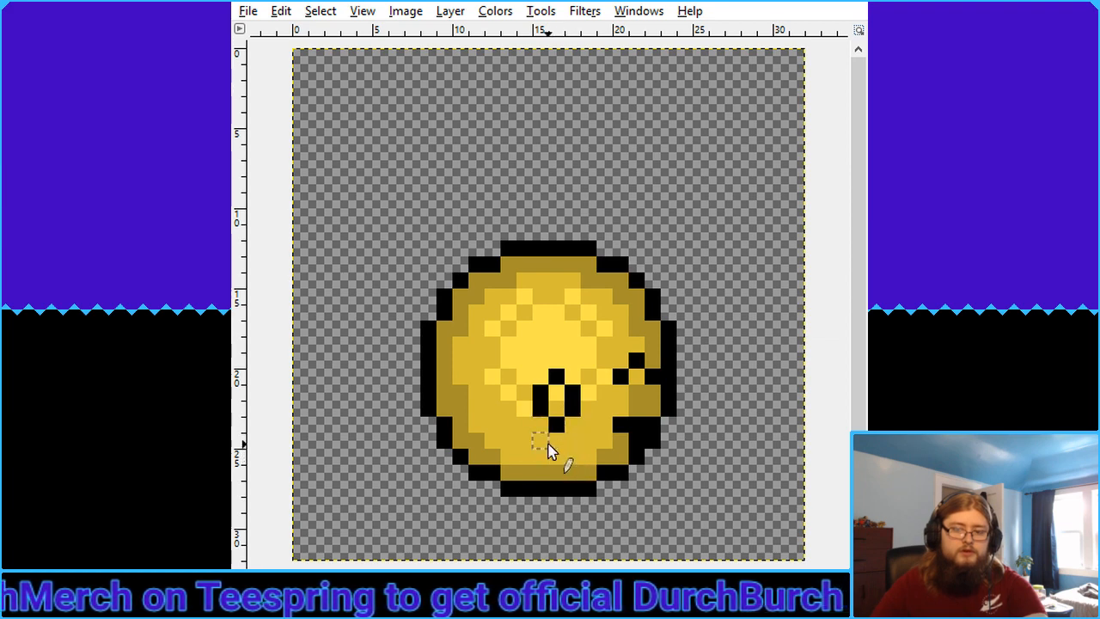
pyautogui.press('-')
pyautogui.press('-')
pyautogui.press('-')
pyautogui.press('-')
pyautogui.press('-')
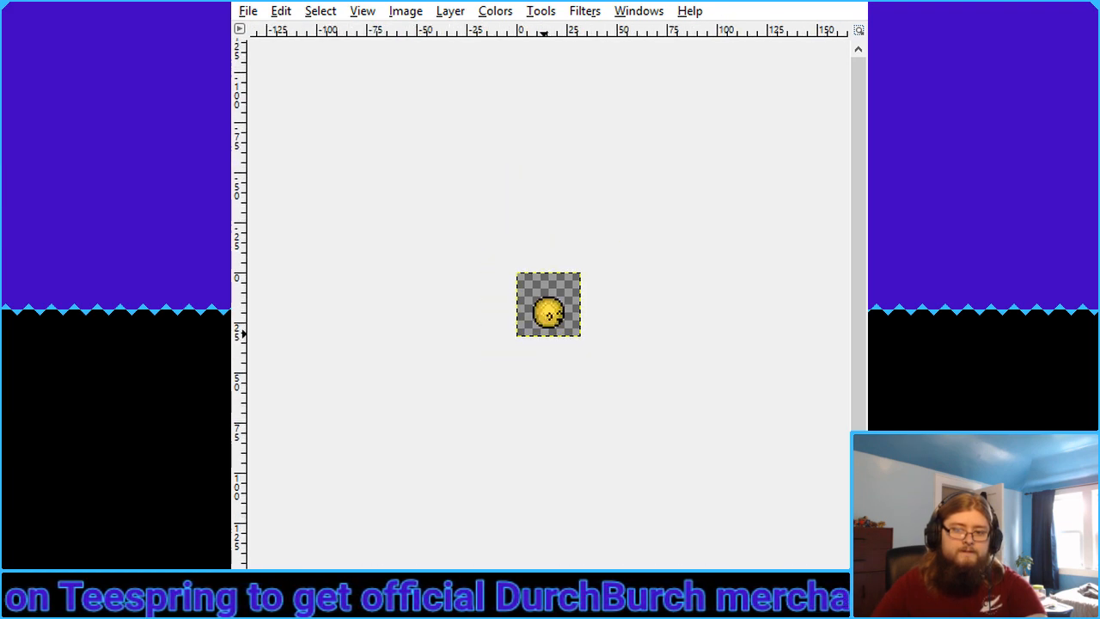
pyautogui.hotkey('shift', 'ctrl', 'j')
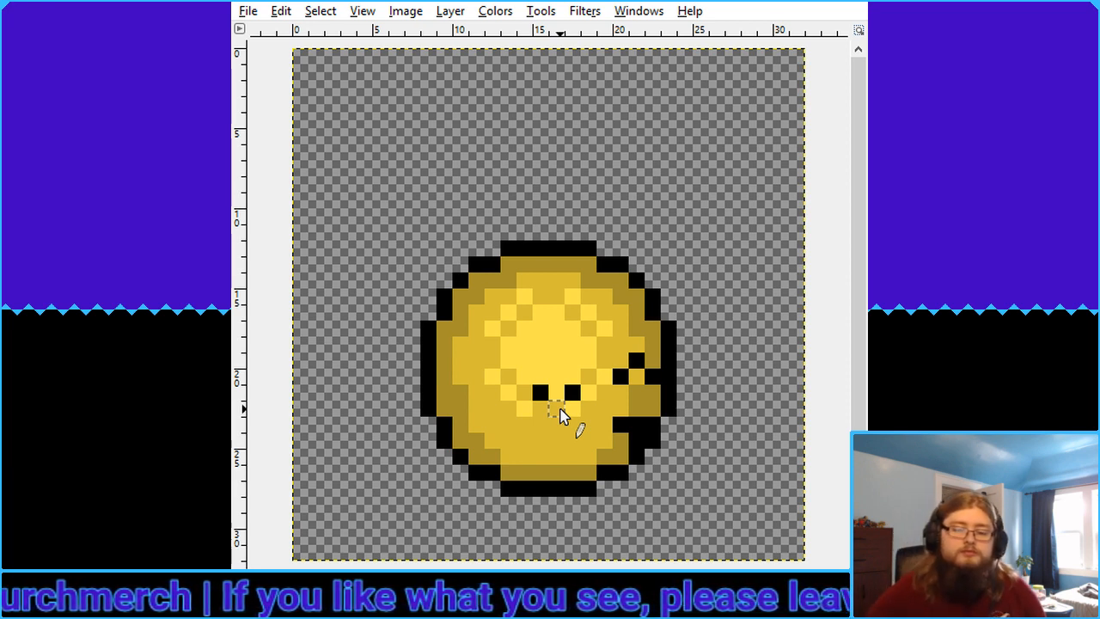
# Join the two black pixels below the ball's centre into a small V with one black pixel, and check it at small size
pyautogui.press('-')
pyautogui.press('-')
pyautogui.press('-')
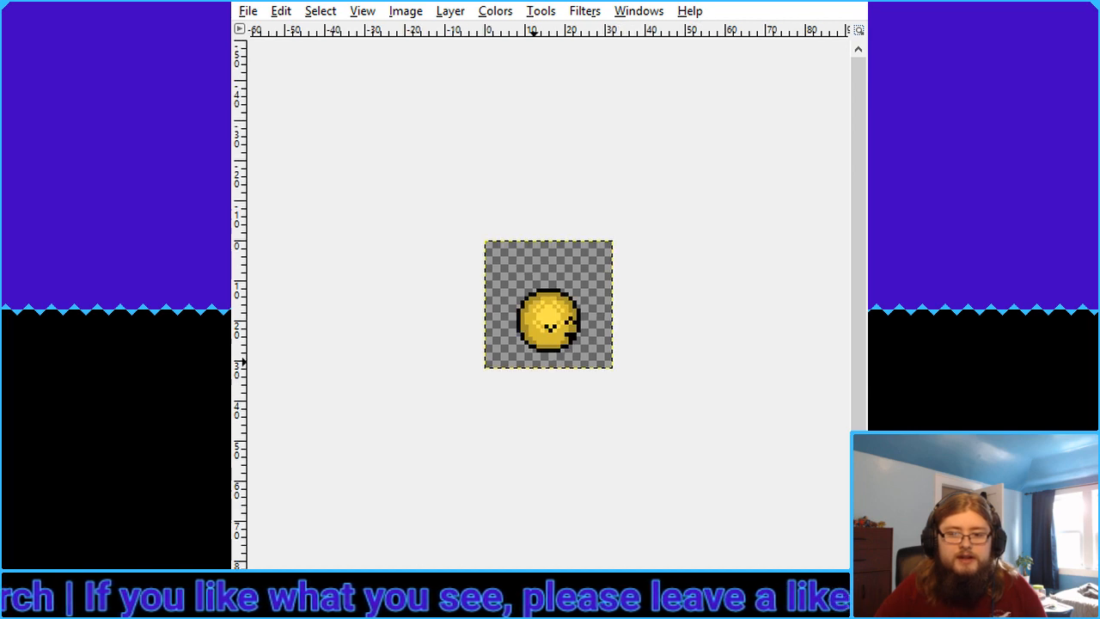
pyautogui.hotkey('shift', 'ctrl', 'j')
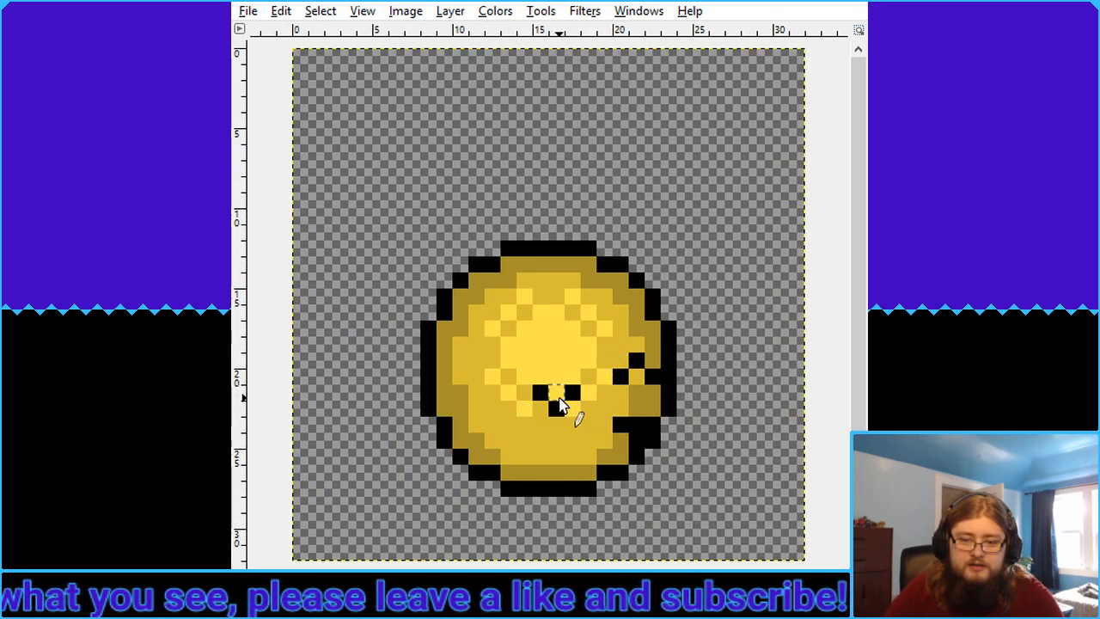
pyautogui.press('1')
pyautogui.hotkey('shift', 'ctrl', 'j')
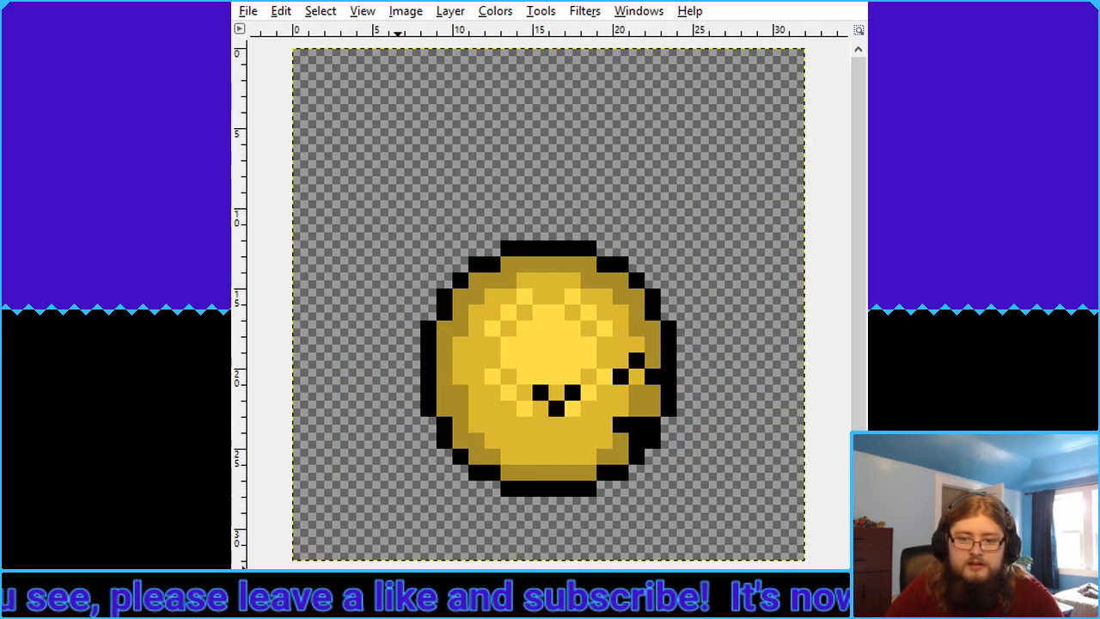
# Paint one dark yellow pixel centred above the black V-shaped mark and check the ball at small size
pyautogui.click(555, 376)
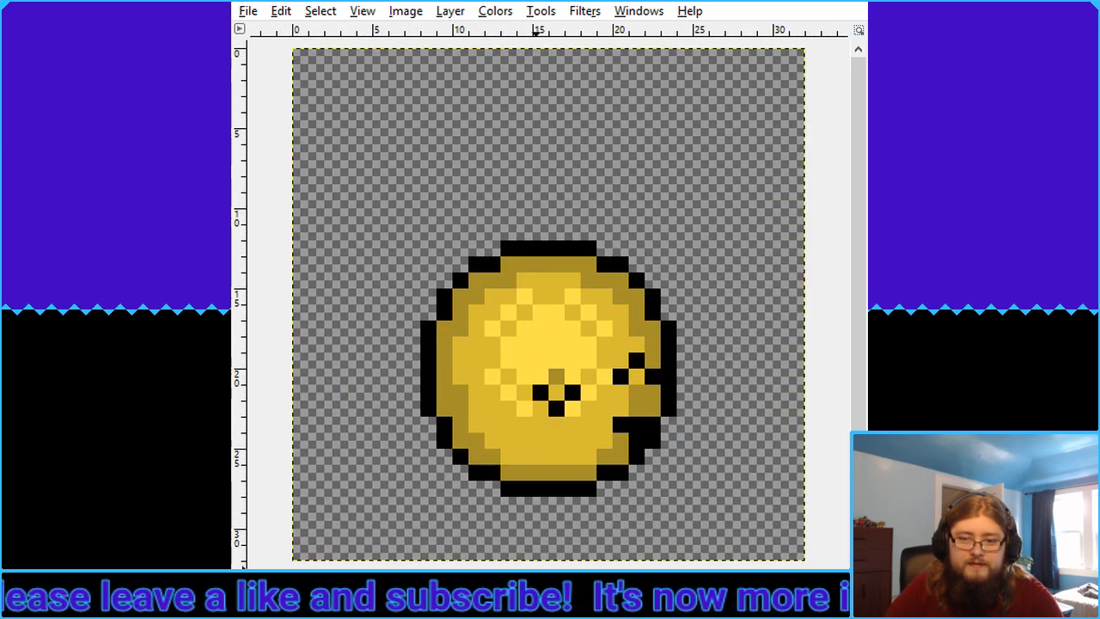
pyautogui.press('3')
pyautogui.press('2')
pyautogui.hotkey('shift', 'ctrl', 'j')
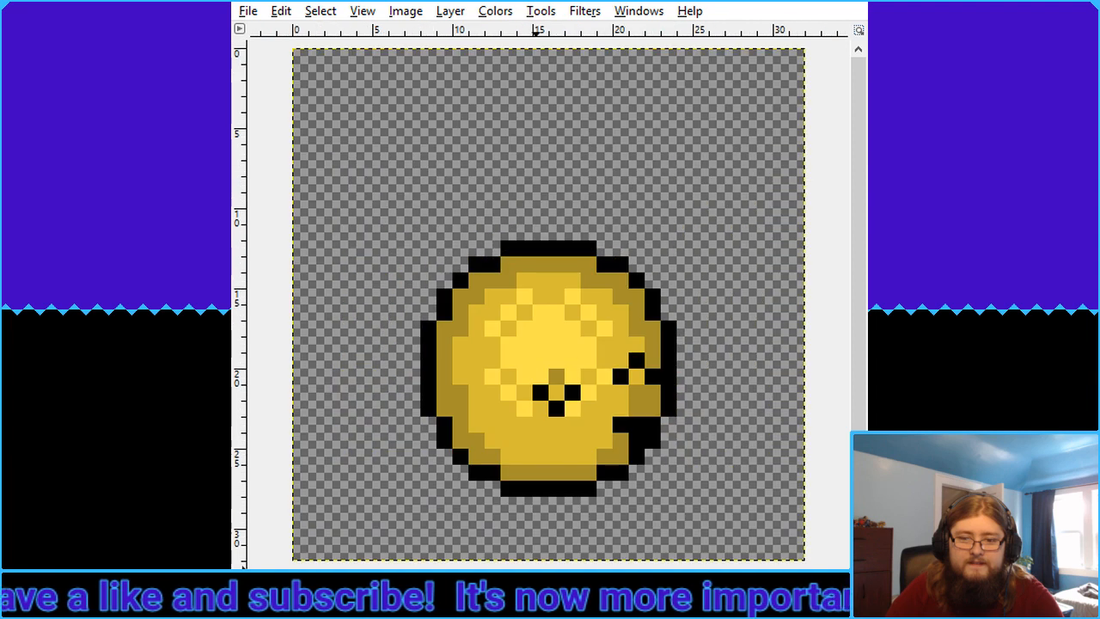
# Lengthen the V's sides to two pixels, put its point one pixel lower with yellow between the sides, and check it at small size
pyautogui.click(569, 393)
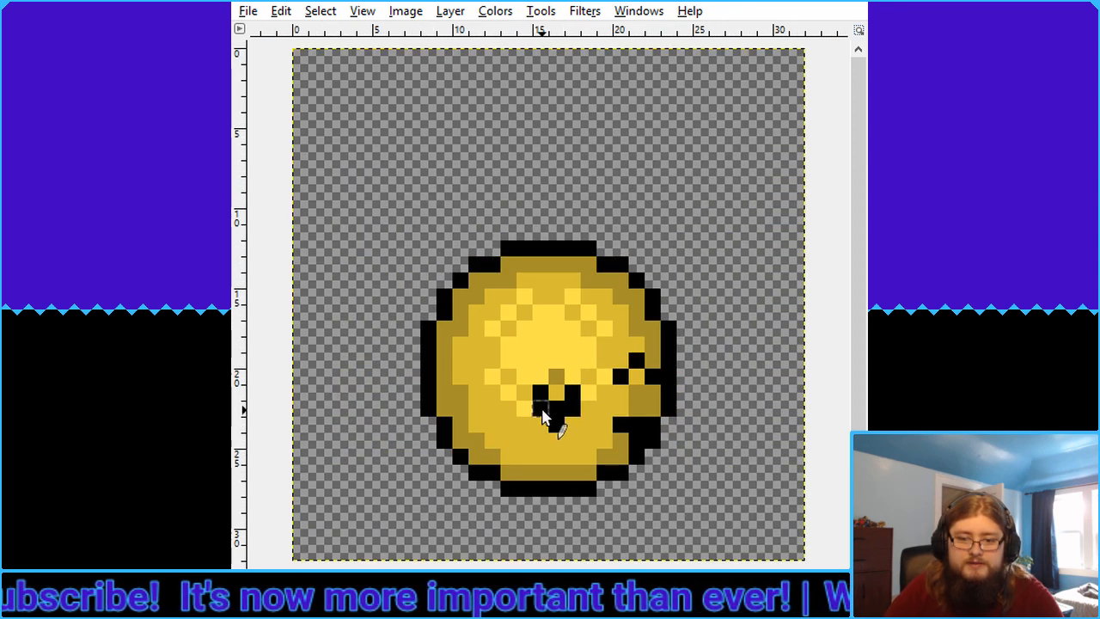
pyautogui.click(555, 422)
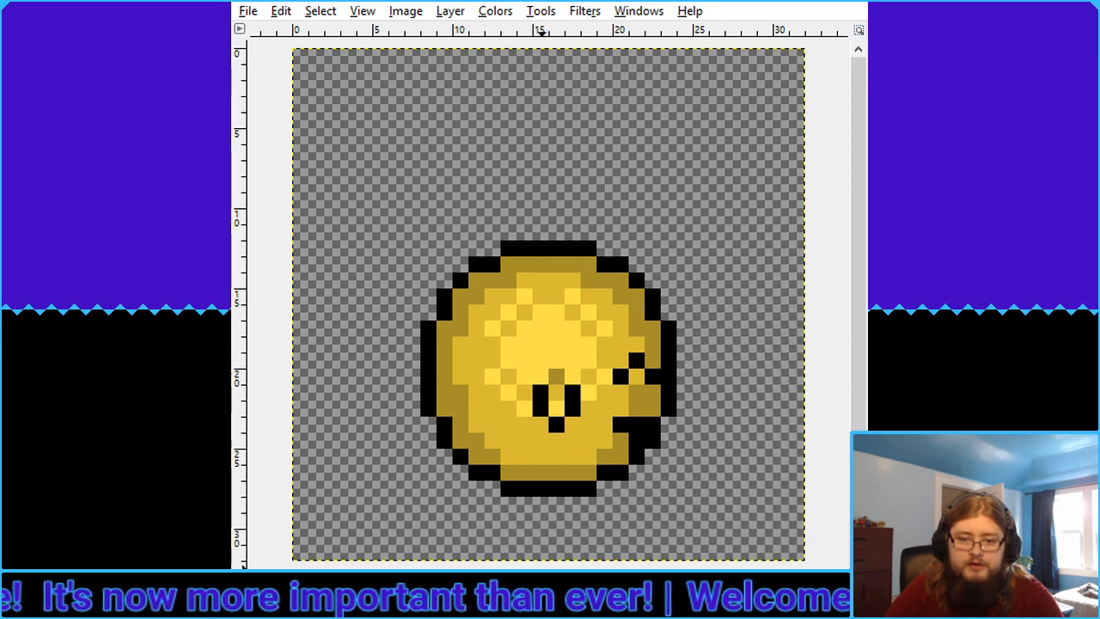
pyautogui.scroll(-5, 548, 338)
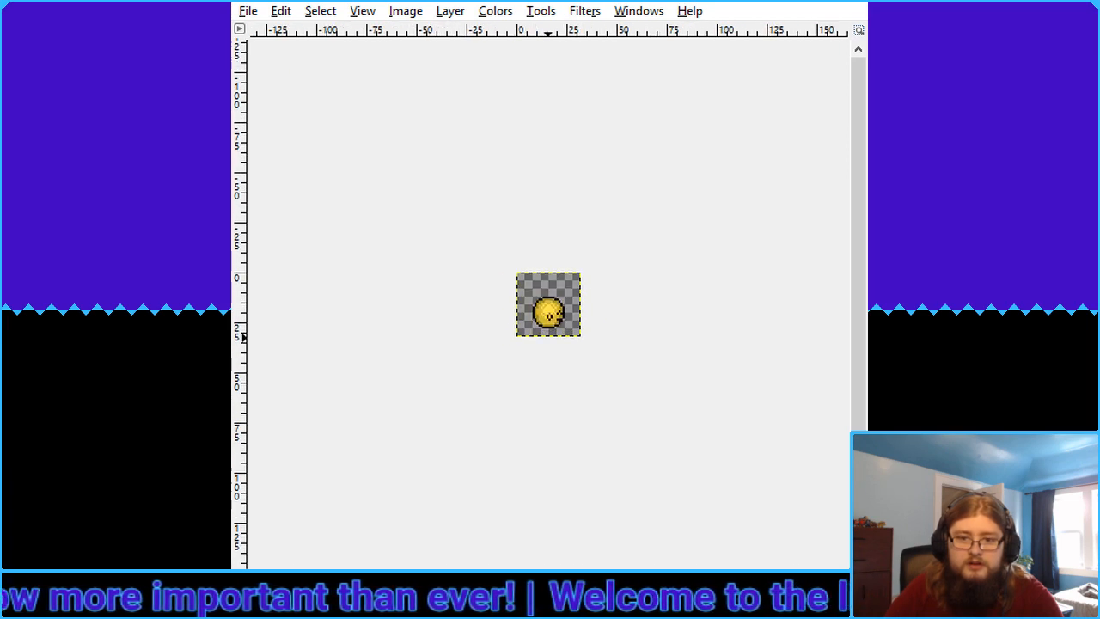
pyautogui.scroll(-1, 548, 337)
pyautogui.scroll(1, 548, 337)
pyautogui.hotkey('shift', 'ctrl', 'j')
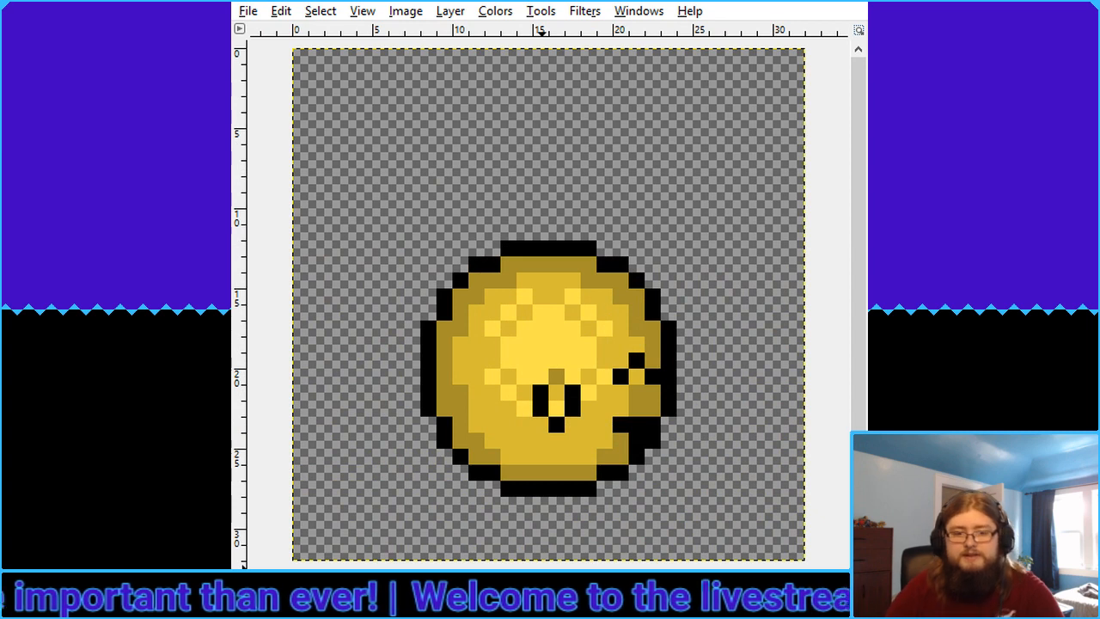
# Examine how the V-shaped mark and the dark yellow pixel above it read on the ball at small and large size
pyautogui.click(556, 401)
pyautogui.click(558, 394)
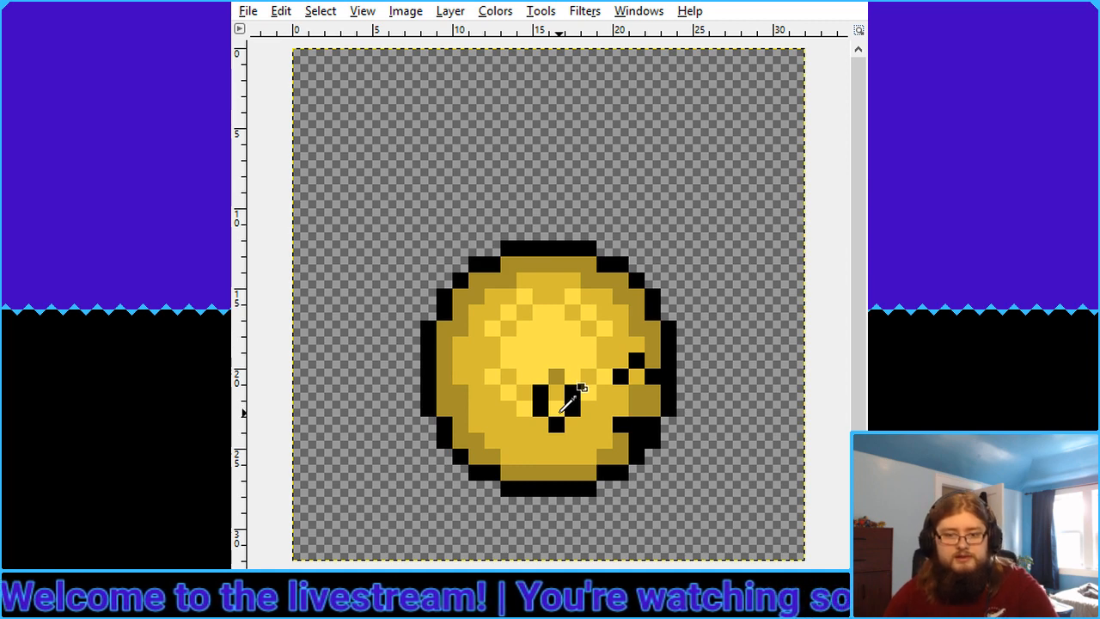
pyautogui.press('-')
pyautogui.press('-')
pyautogui.press('-')
pyautogui.press('-')
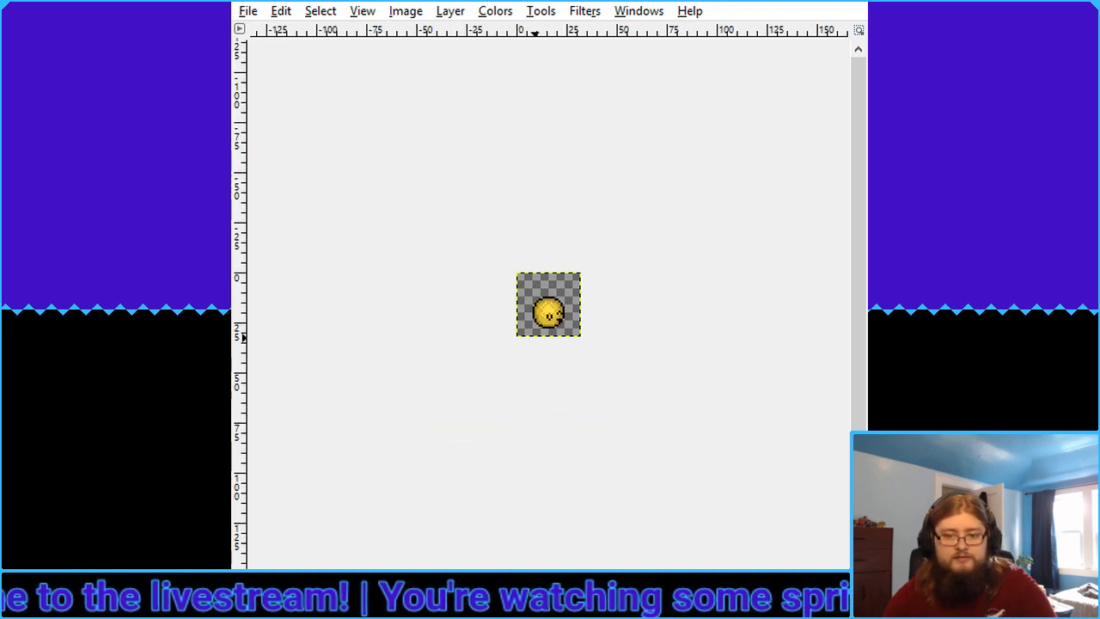
pyautogui.hotkey('shift', 'ctrl', 'j')
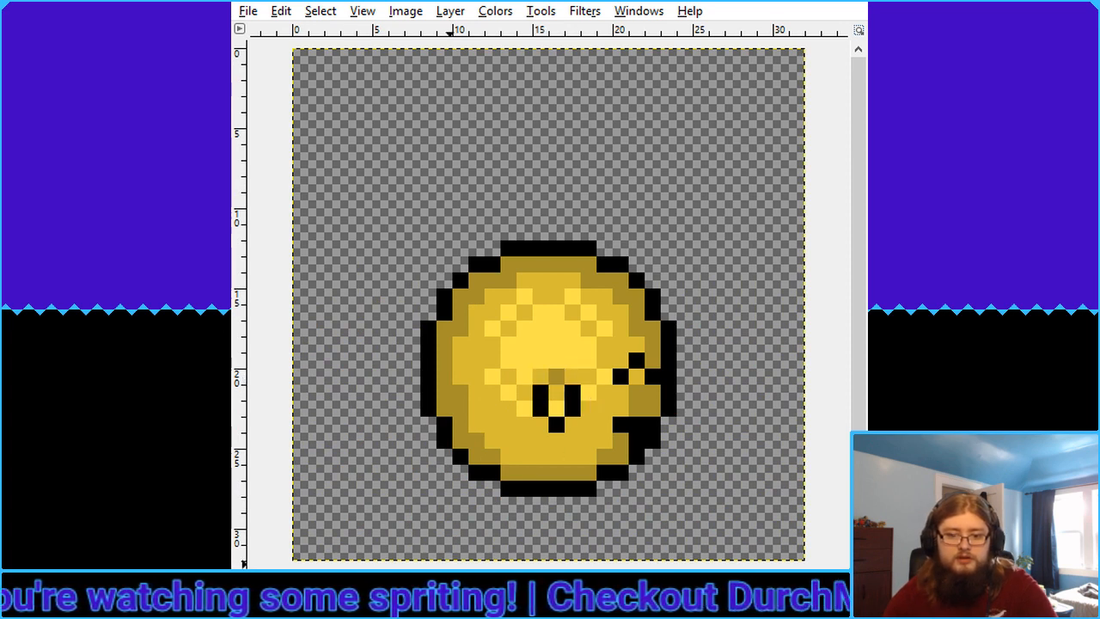
pyautogui.scroll(-6, 449, 563)
pyautogui.scroll(6, 449, 563)
pyautogui.scroll(-6, 450, 564)
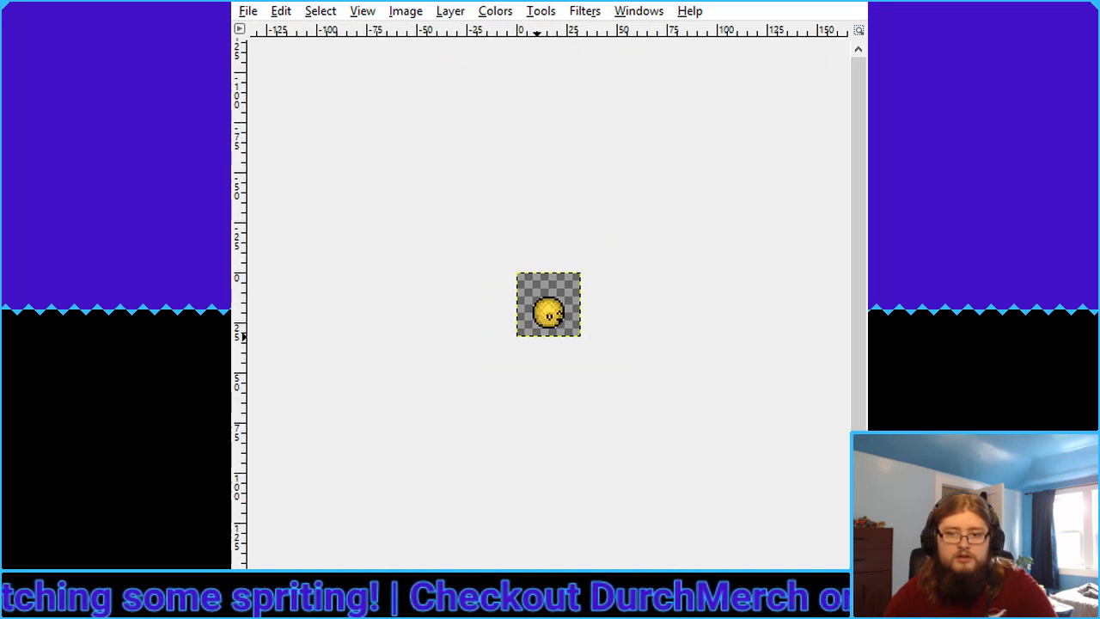
pyautogui.scroll(6, 449, 564)
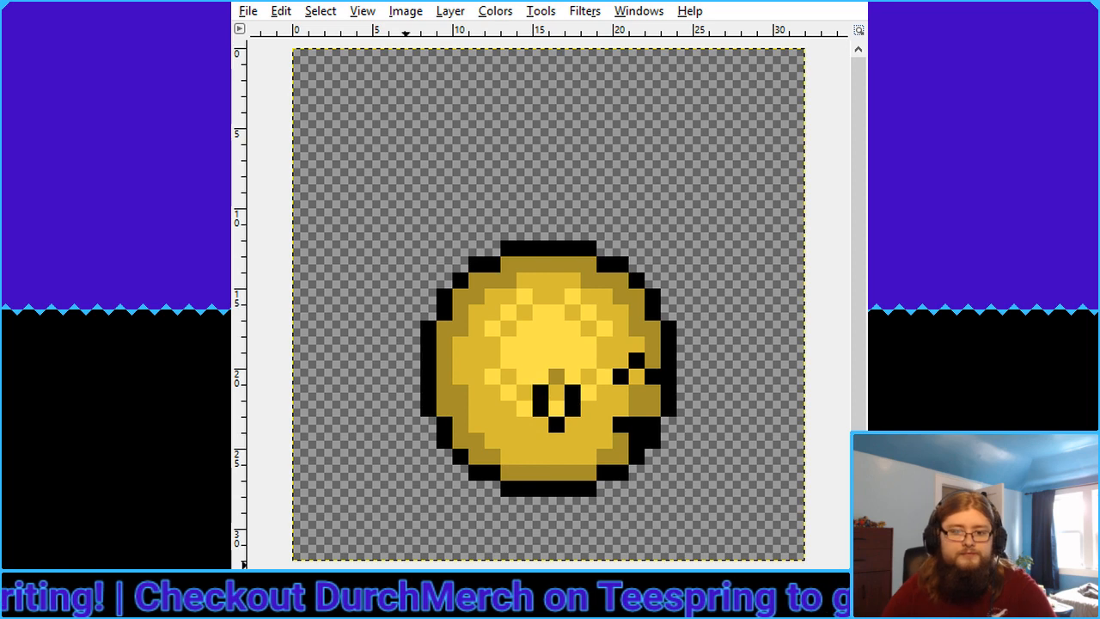
pyautogui.scroll(-6, 539, 397)
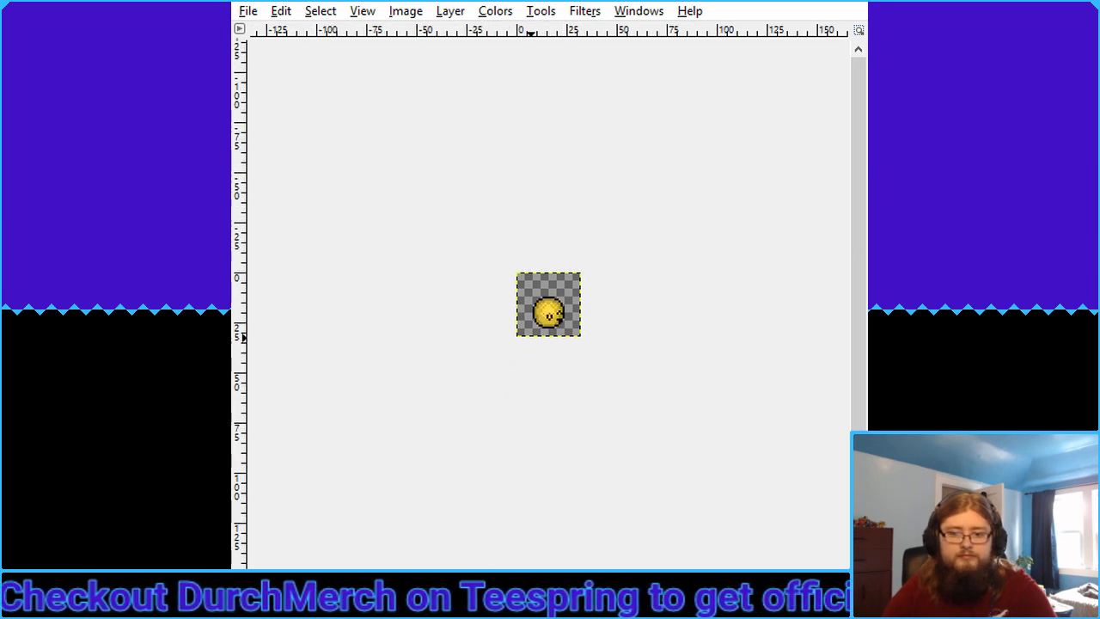
pyautogui.hotkey('shift', 'ctrl', 'j')
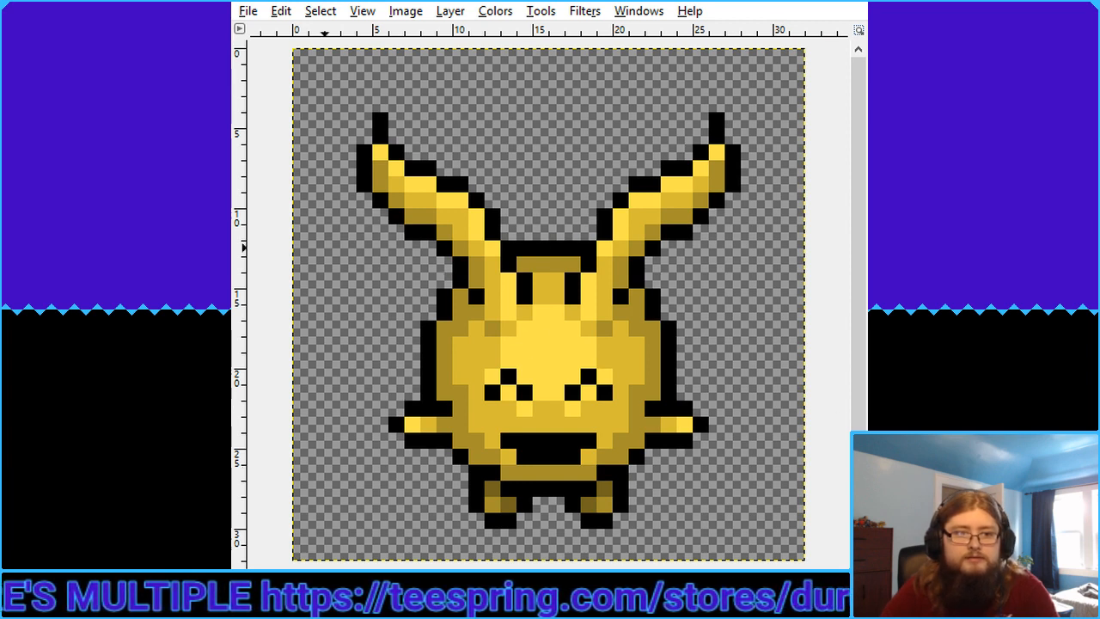
# Copy the arms-out character's left ear, from tip to base, with an 11 by 14 pixel rectangular selection, and return to the ball
pyautogui.moveTo(341, 81); pyautogui.dragTo(510, 269)
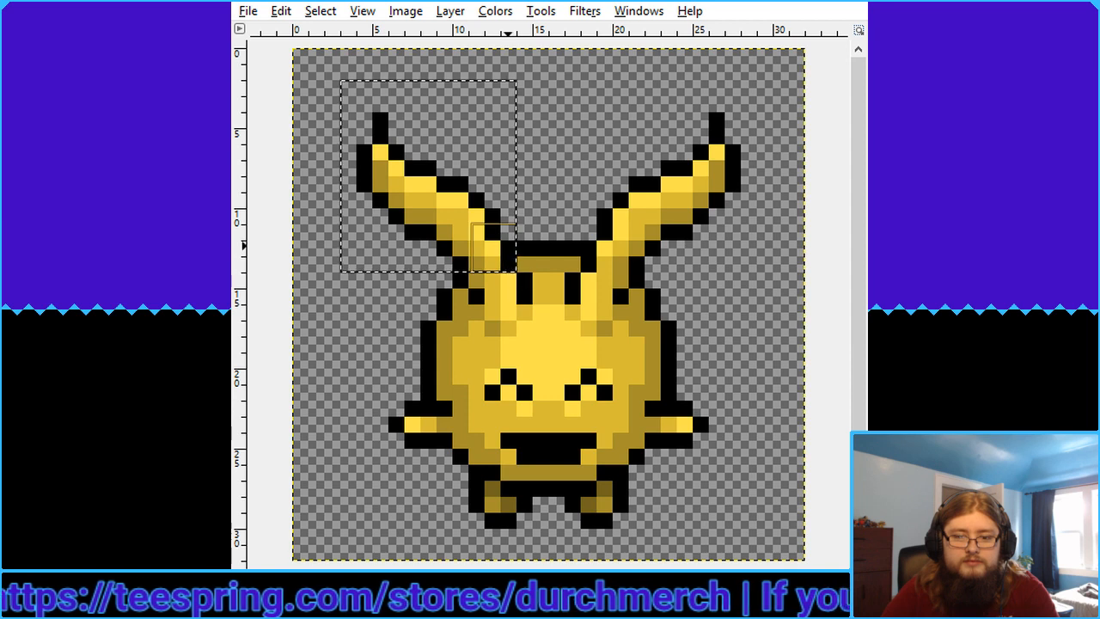
pyautogui.click(544, 153)
pyautogui.moveTo(359, 115); pyautogui.dragTo(532, 335)
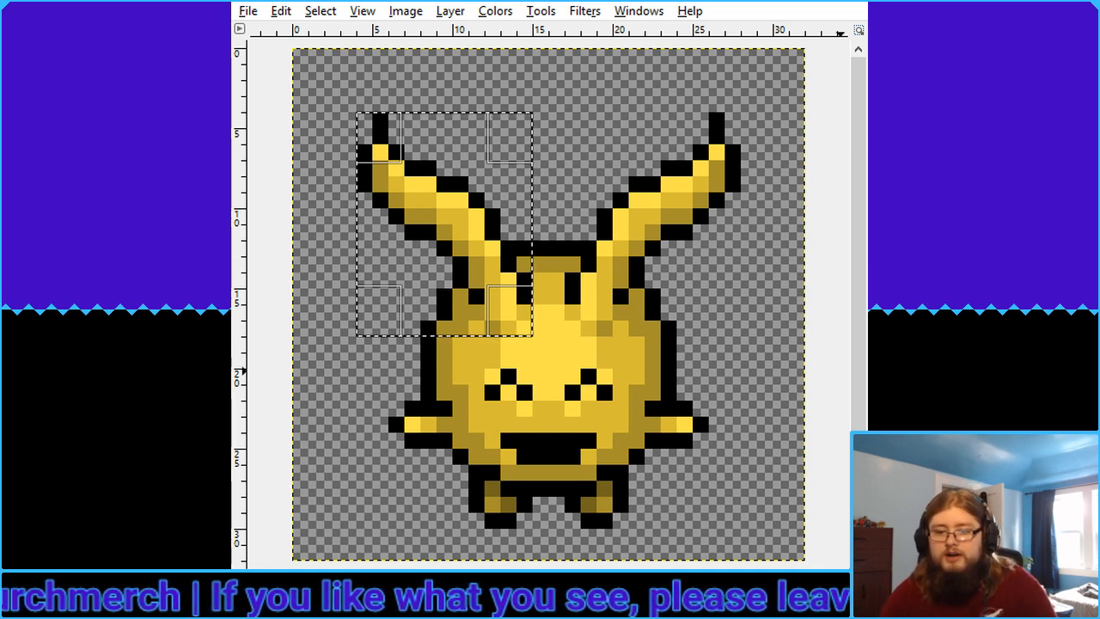
pyautogui.click(840, 425)
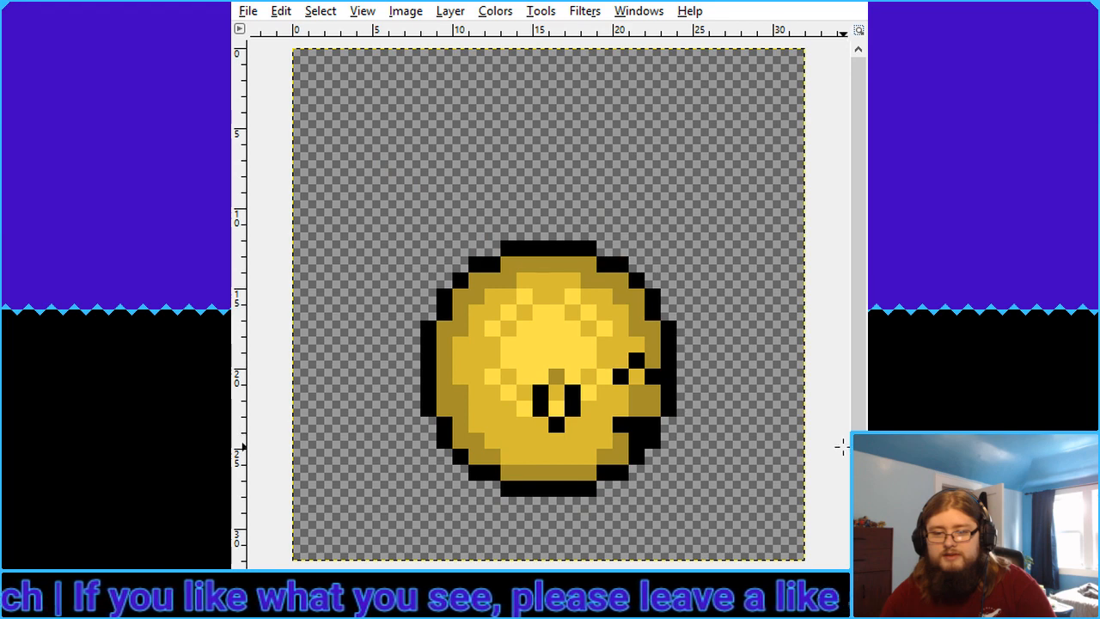
# Paste the copied ear above and to the right of the ball, and erase the leftover body pixels around the ear's base
pyautogui.hotkey('ctrl', 'v')
pyautogui.moveTo(578, 344); pyautogui.dragTo(754, 266)
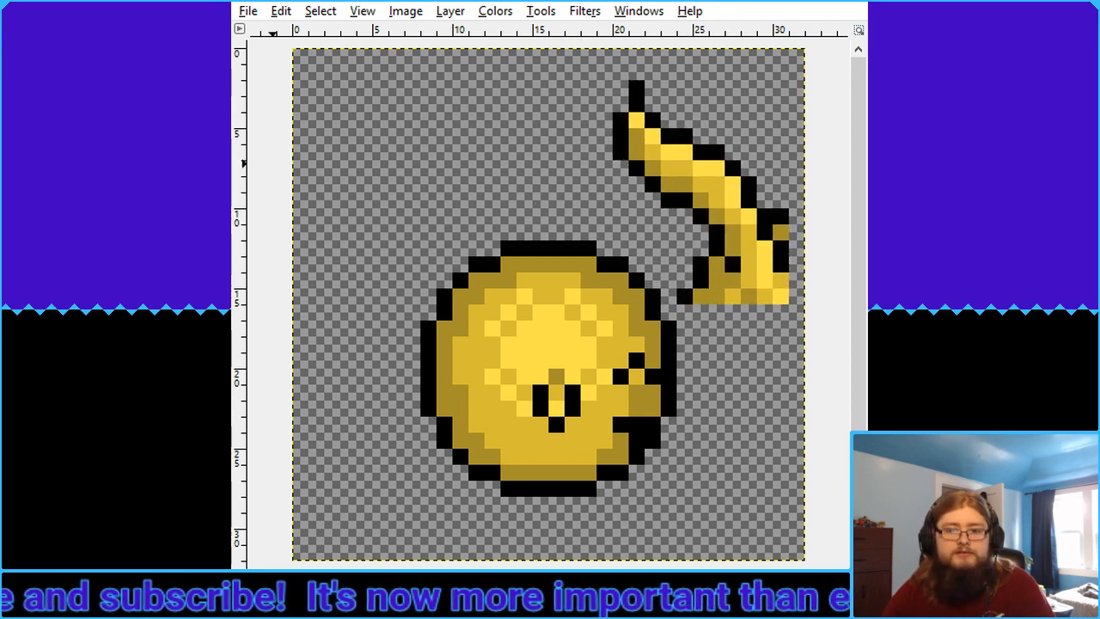
pyautogui.moveTo(692, 300)
pyautogui.mouseDown()
pyautogui.moveTo(711, 268)
pyautogui.moveTo(731, 300)
pyautogui.mouseUp()
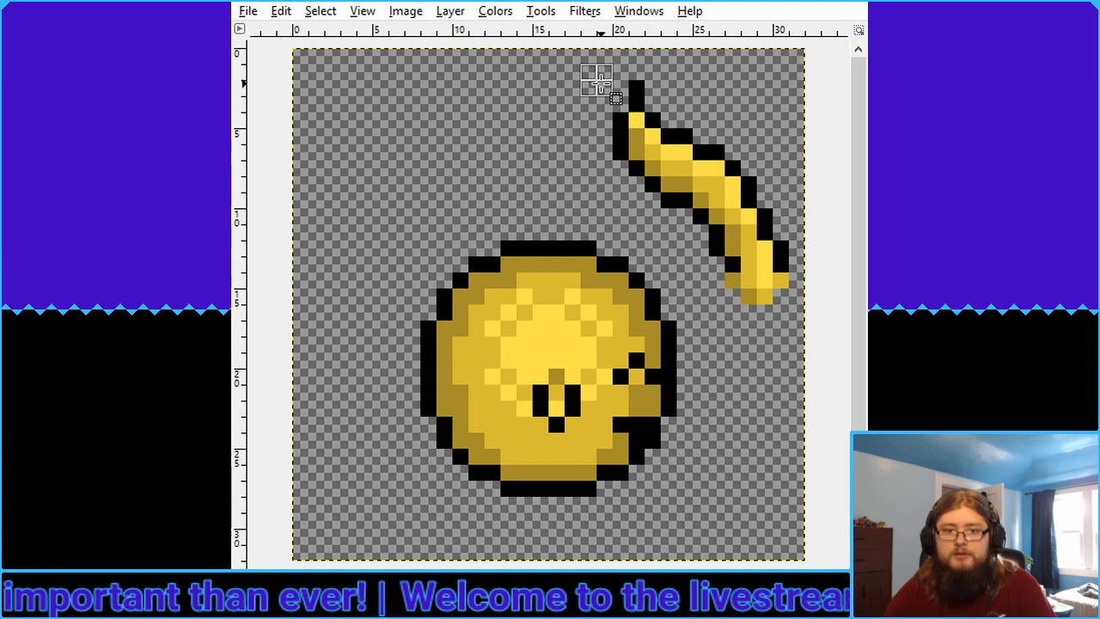
# Try selecting the pasted ear with two overlapping rectangles around its tip and base, and clear the selection
pyautogui.moveTo(597, 82); pyautogui.dragTo(745, 202)
pyautogui.click(745, 201)
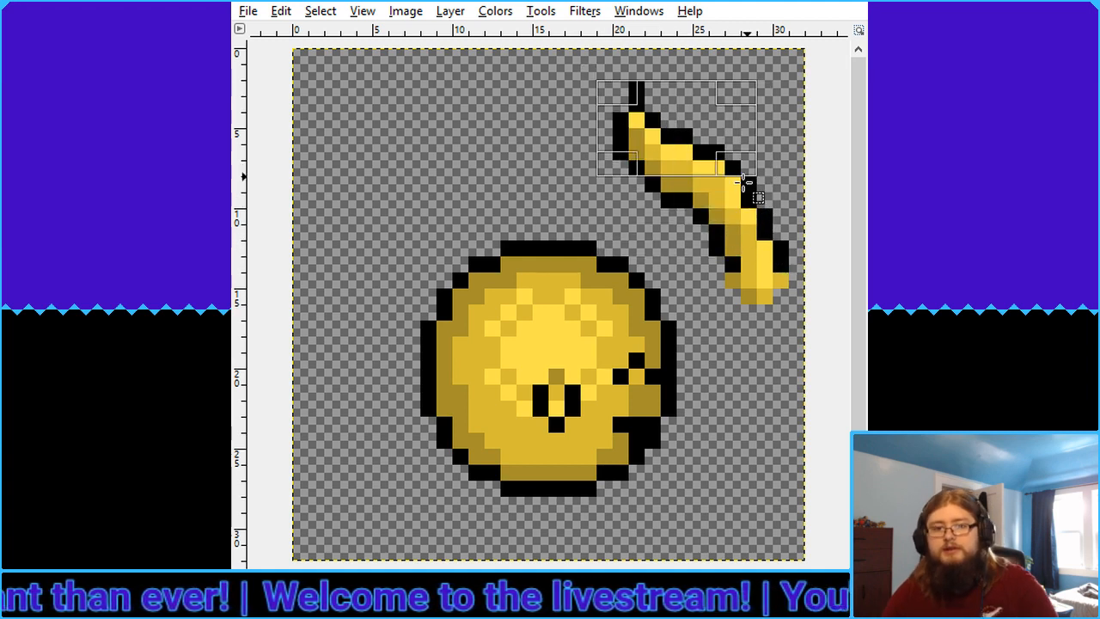
pyautogui.moveTo(785, 301); pyautogui.dragTo(676, 113)
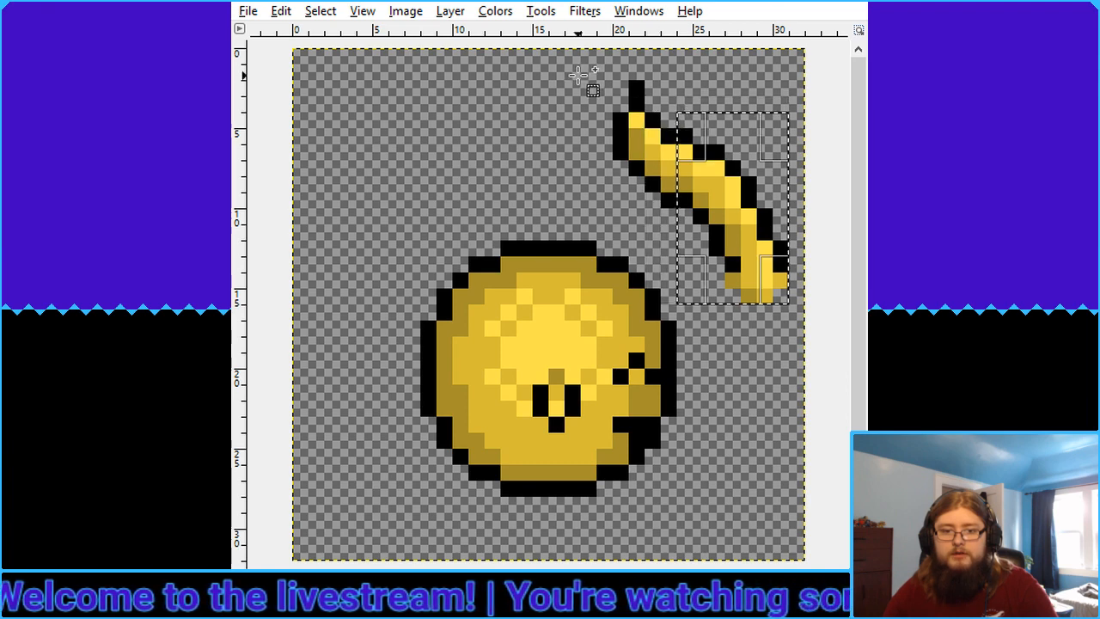
pyautogui.moveTo(581, 65); pyautogui.dragTo(738, 207)
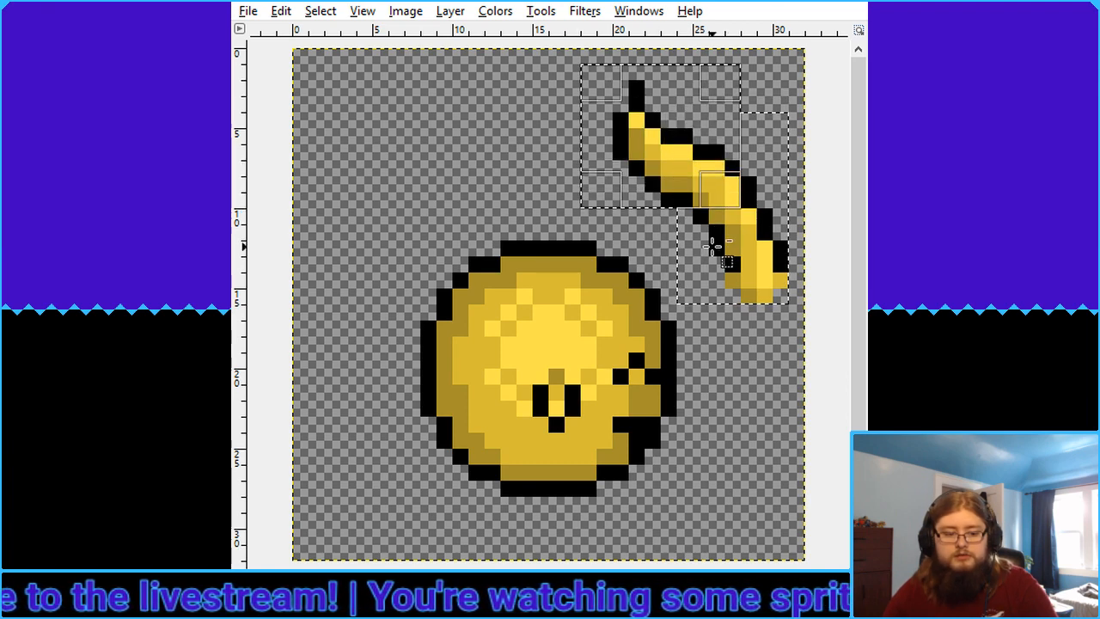
pyautogui.moveTo(756, 252)
pyautogui.mouseDown()
pyautogui.moveTo(691, 237)
pyautogui.moveTo(604, 244)
pyautogui.moveTo(573, 262)
pyautogui.moveTo(588, 272)
pyautogui.moveTo(603, 251)
pyautogui.moveTo(581, 232)
pyautogui.moveTo(769, 246)
pyautogui.moveTo(773, 262)
pyautogui.mouseUp()
pyautogui.click(724, 340)
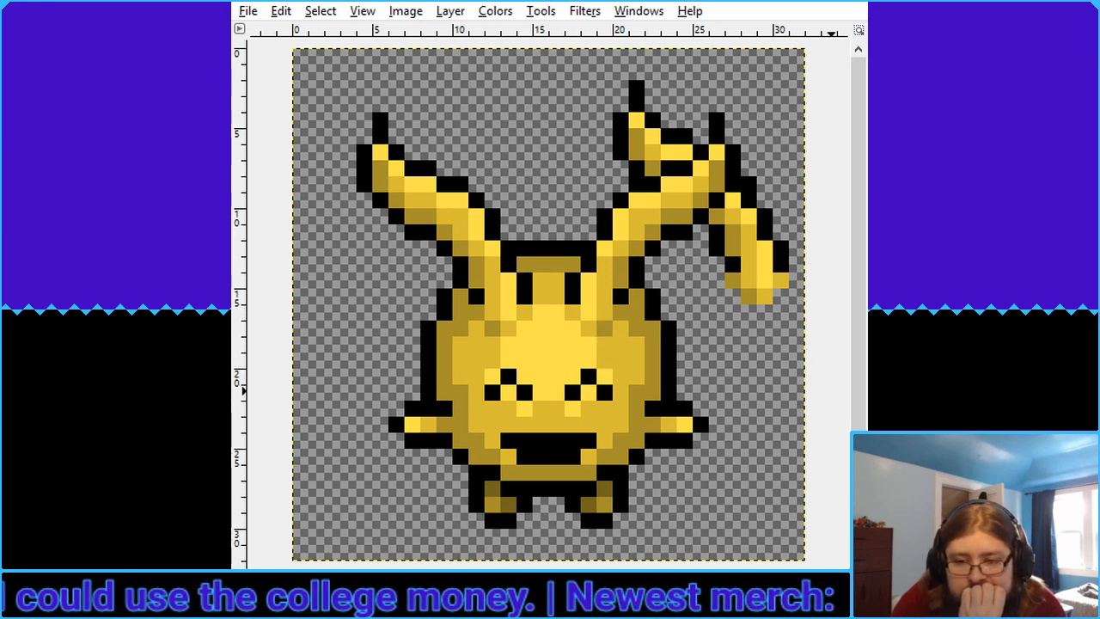
# Place a copy of the loose ear on the ball so its base overlaps the ball's upper-right edge, and clear the selection
pyautogui.click(885, 399)
pyautogui.click(884, 400)
pyautogui.click(884, 400)
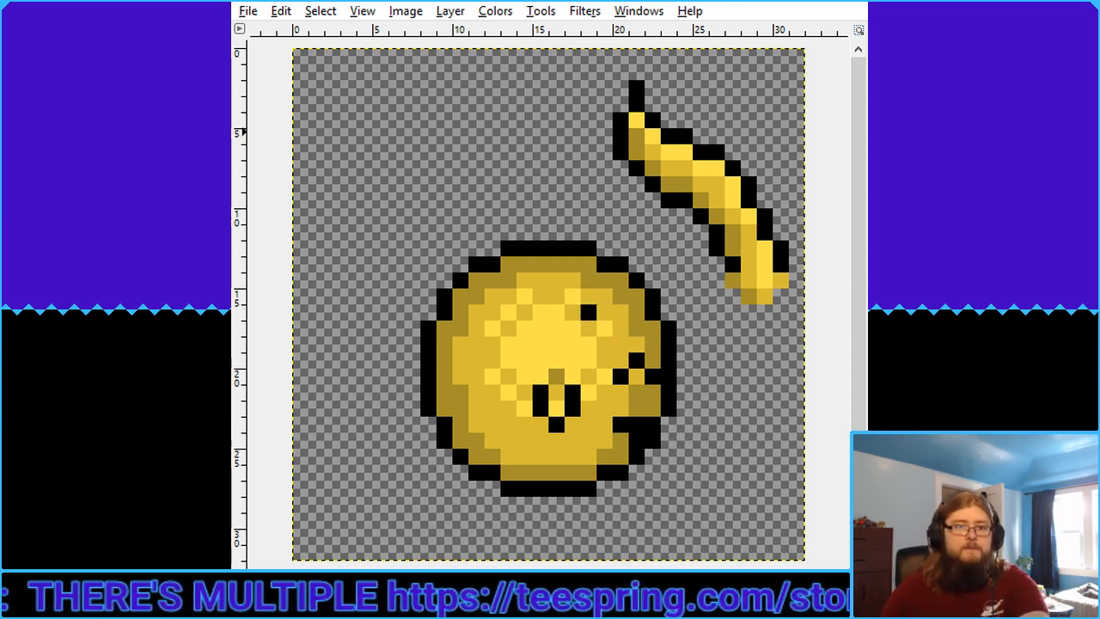
pyautogui.moveTo(581, 65); pyautogui.dragTo(788, 190)
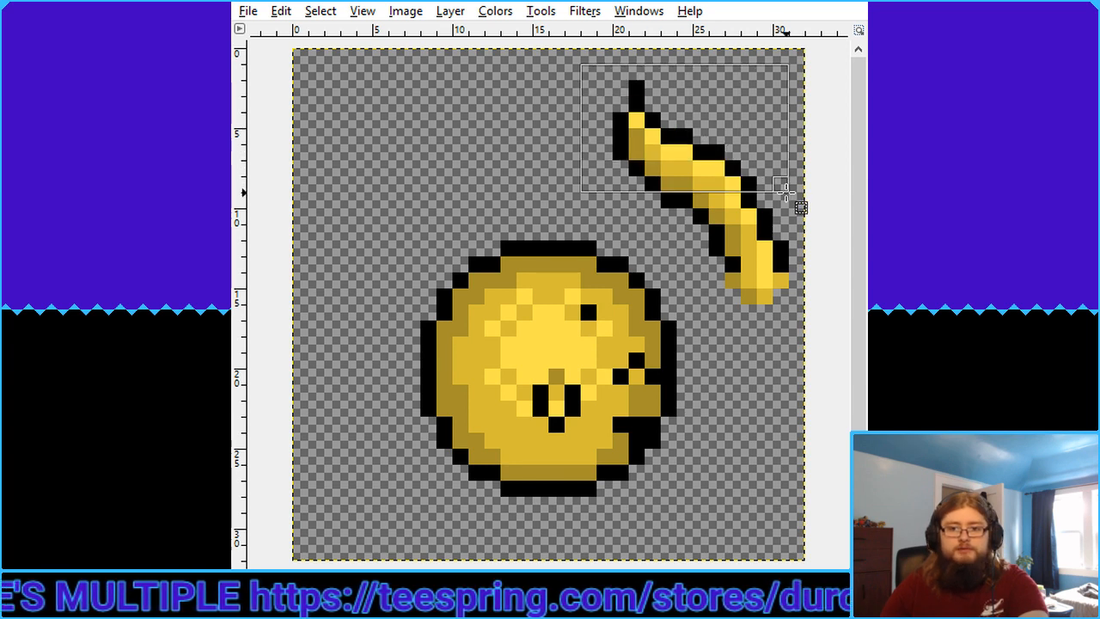
pyautogui.moveTo(662, 193); pyautogui.dragTo(593, 279)
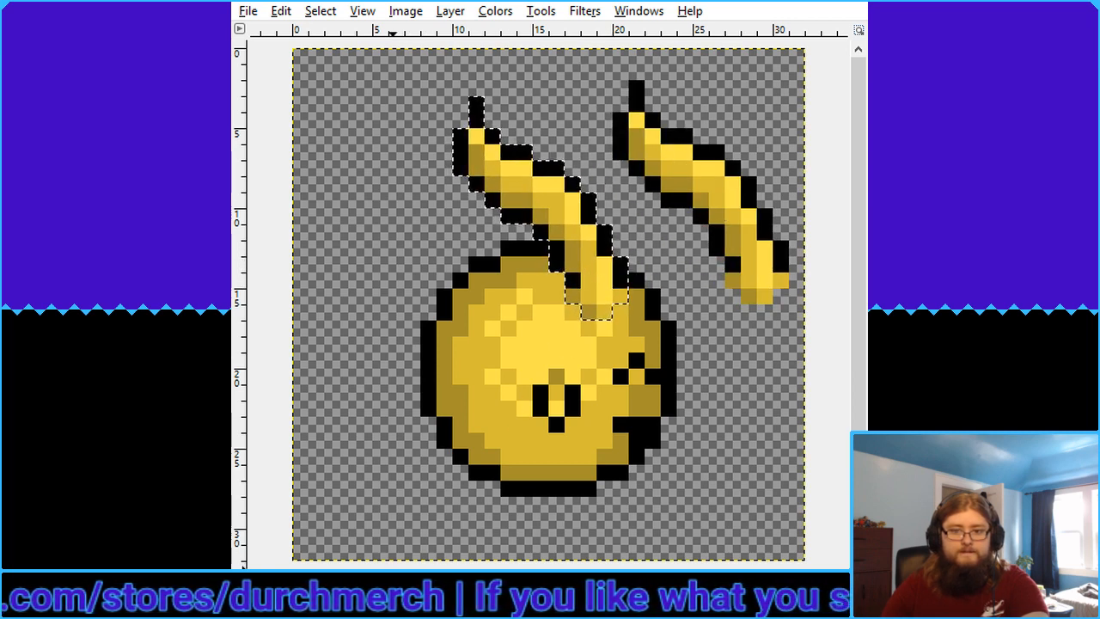
pyautogui.scroll(-4, 393, 567)
pyautogui.scroll(4, 393, 567)
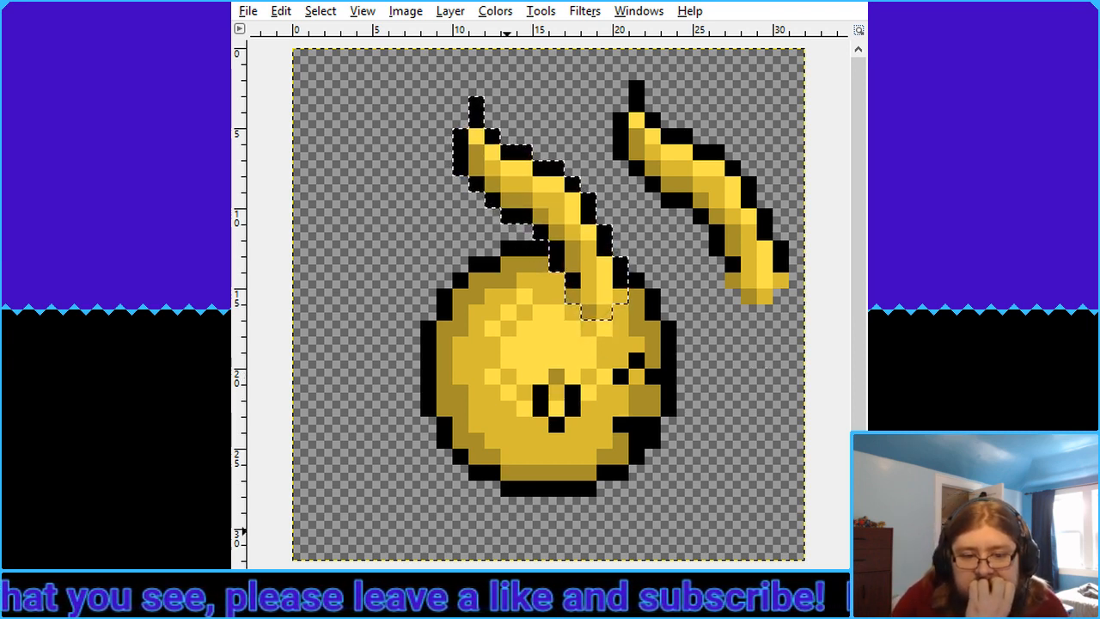
pyautogui.scroll(-6, 507, 533)
pyautogui.scroll(6, 507, 533)
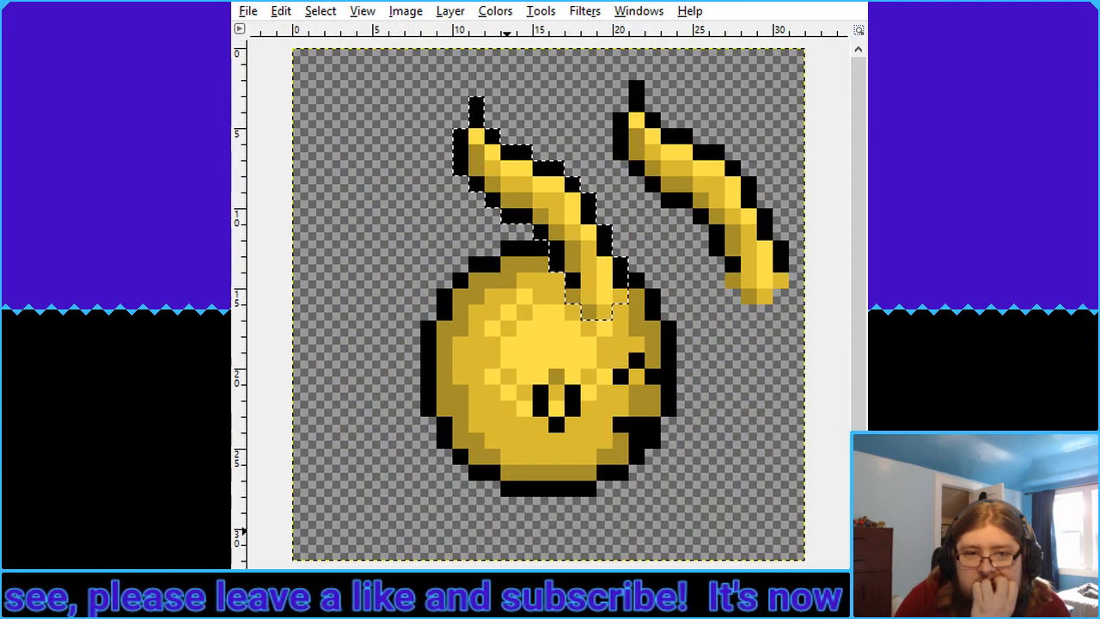
pyautogui.click(838, 361)
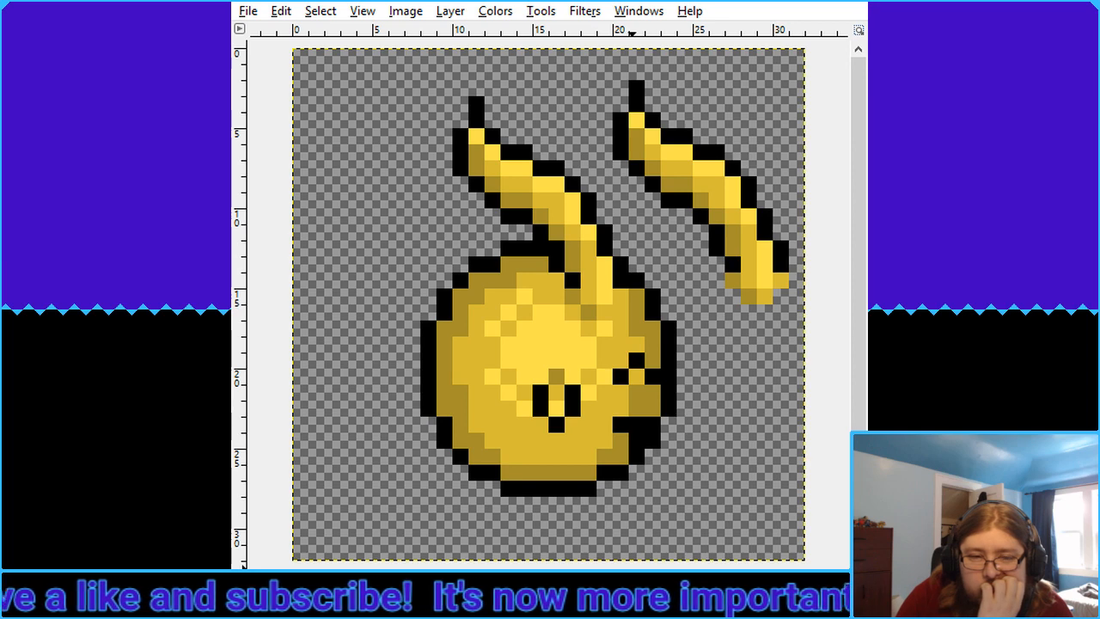
# Reshade the ball's ear with dark yellow along its upper edge and a bright yellow highlight through its middle, and soften its base
pyautogui.scroll(-5, 559, 336)
pyautogui.hotkey('shift', 'ctrl', 'j')
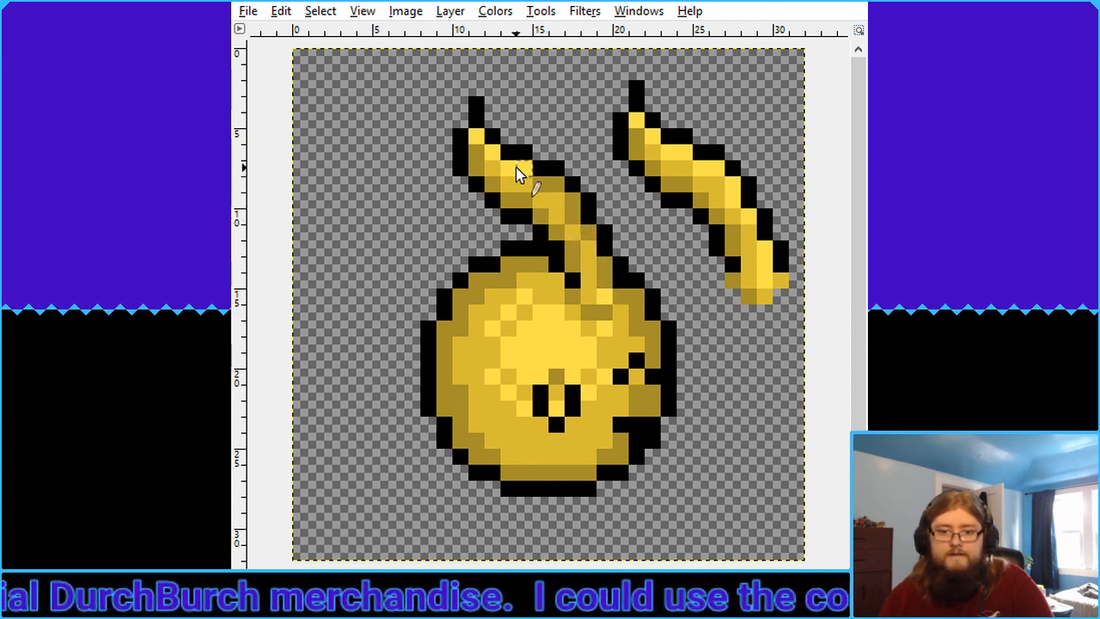
pyautogui.click(476, 135)
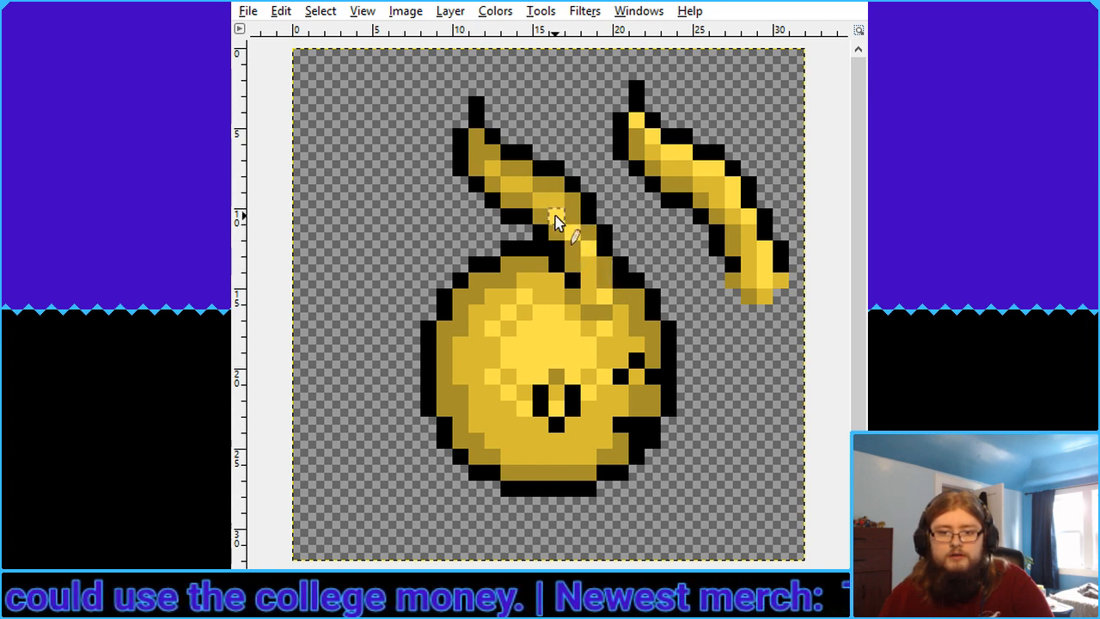
pyautogui.moveTo(524, 189); pyautogui.dragTo(496, 177)
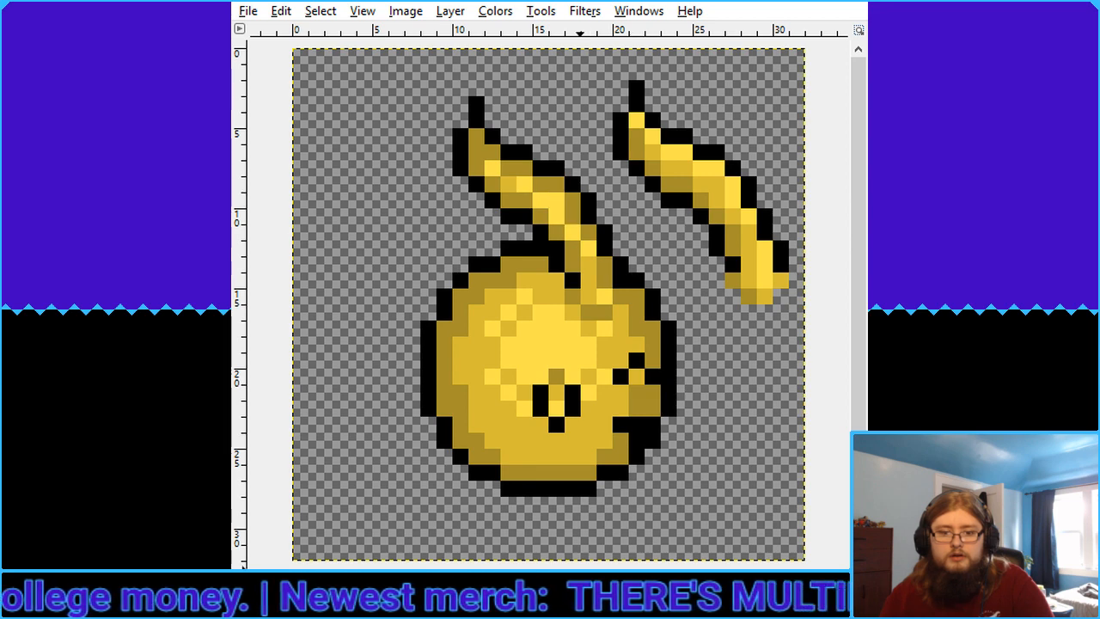
pyautogui.scroll(-3, 608, 271)
pyautogui.scroll(3, 607, 271)
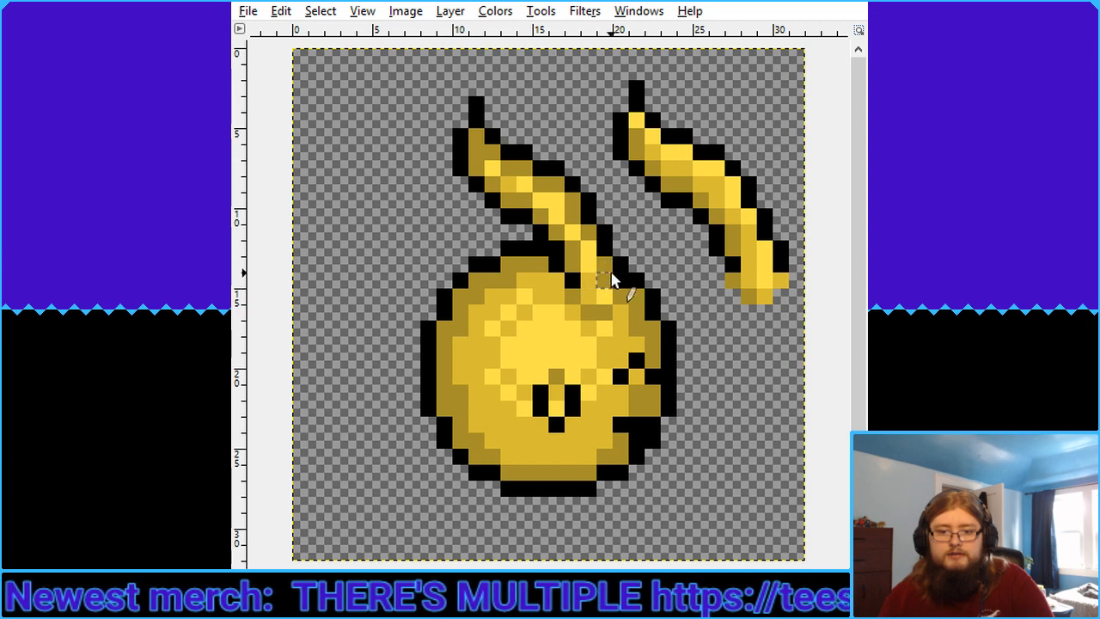
pyautogui.click(604, 295)
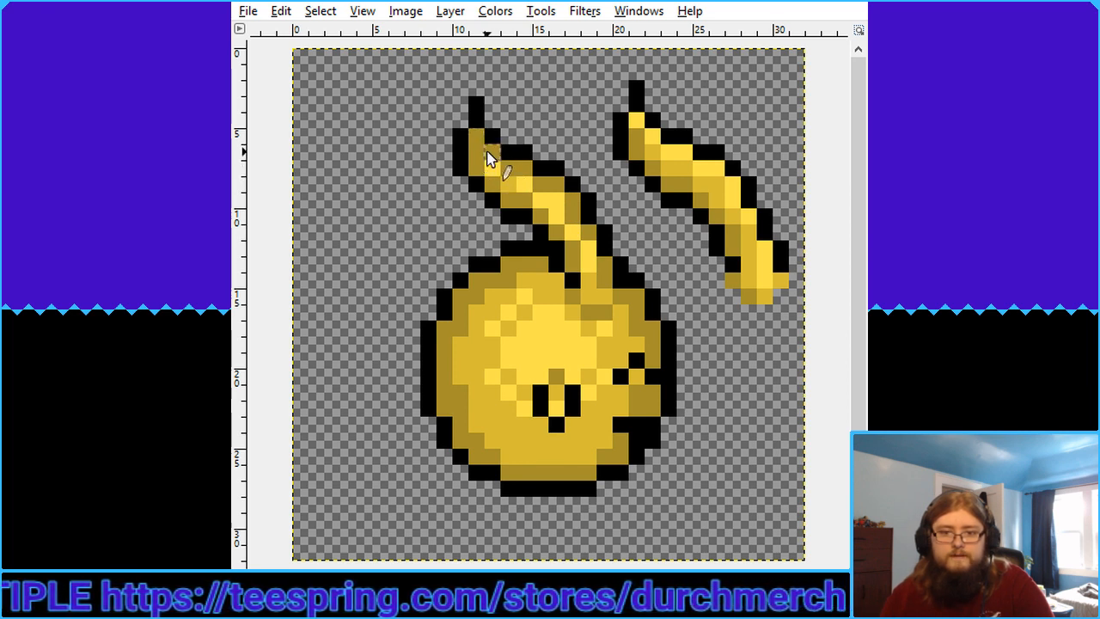
# Brighten the attached ear's tip and repaint its upper edge near the tip in medium yellow, keeping dark yellow towards the base
pyautogui.moveTo(485, 153); pyautogui.dragTo(494, 155)
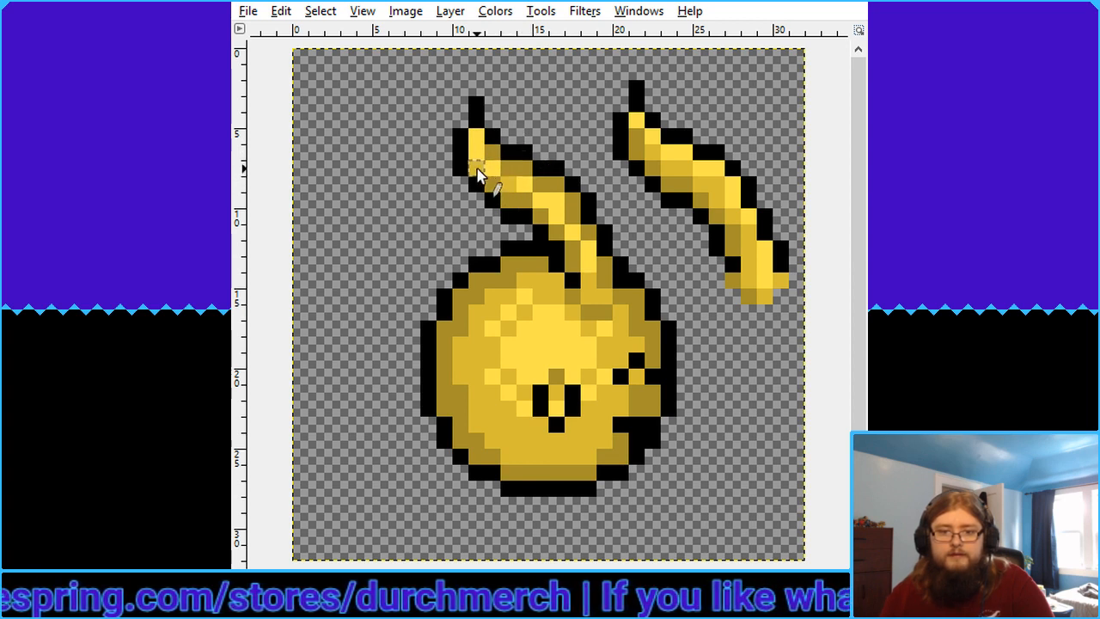
pyautogui.moveTo(519, 176)
pyautogui.mouseDown()
pyautogui.moveTo(503, 184)
pyautogui.moveTo(515, 209)
pyautogui.mouseUp()
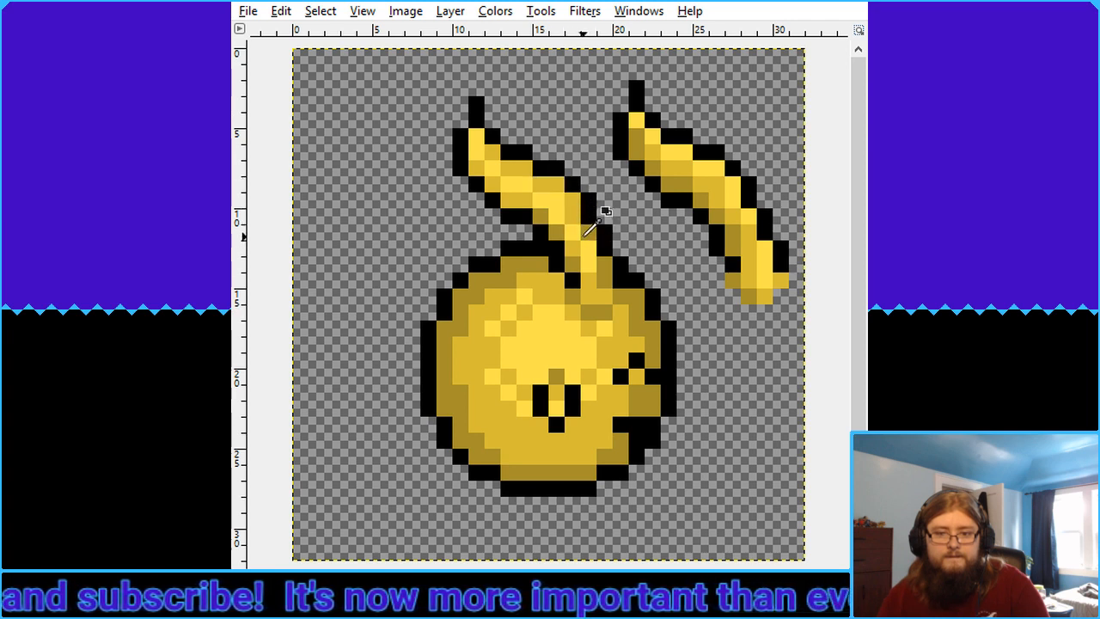
pyautogui.click(556, 171)
pyautogui.hotkey('ctrl', 'z')
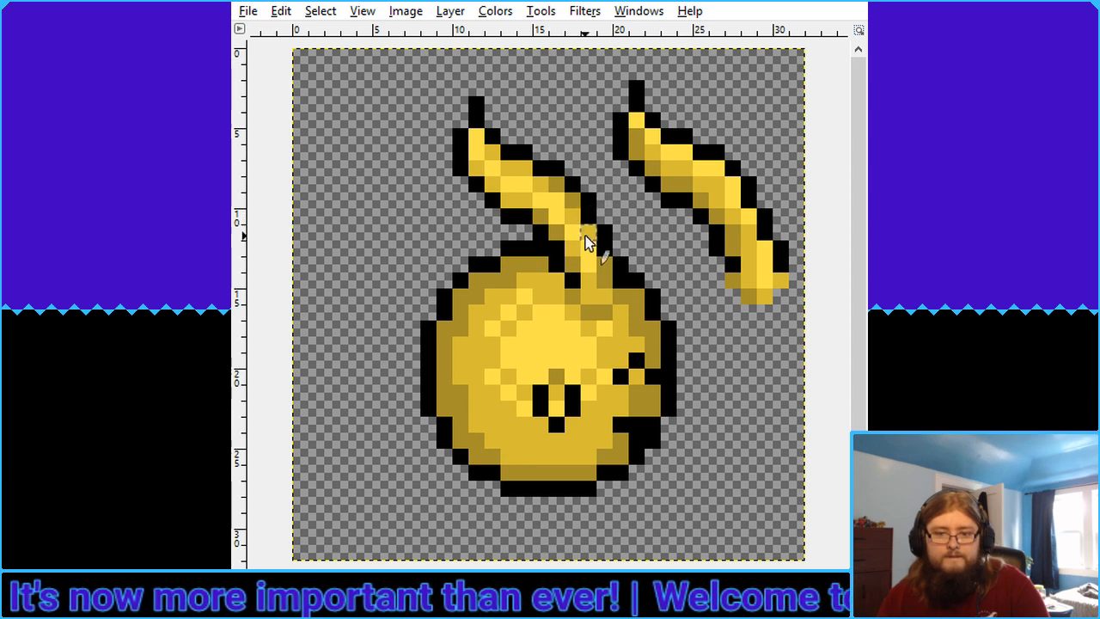
# Examine how the reshaded ear reads on the ball at small and large size
pyautogui.scroll(-6, 535, 337)
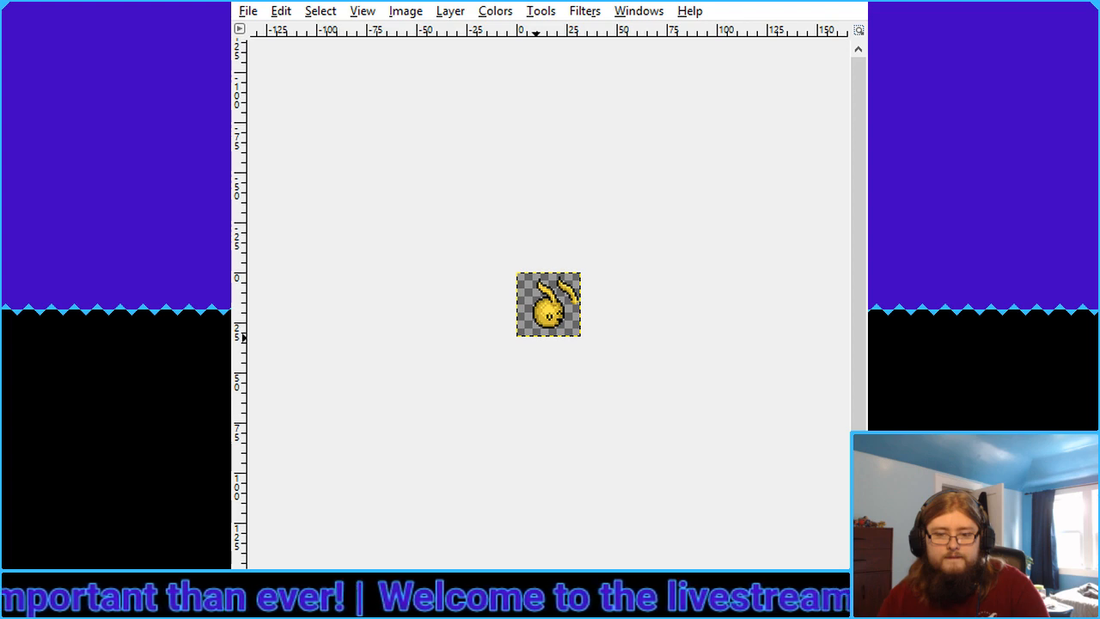
pyautogui.scroll(6, 535, 338)
pyautogui.scroll(-6, 537, 331)
pyautogui.scroll(-2, 541, 321)
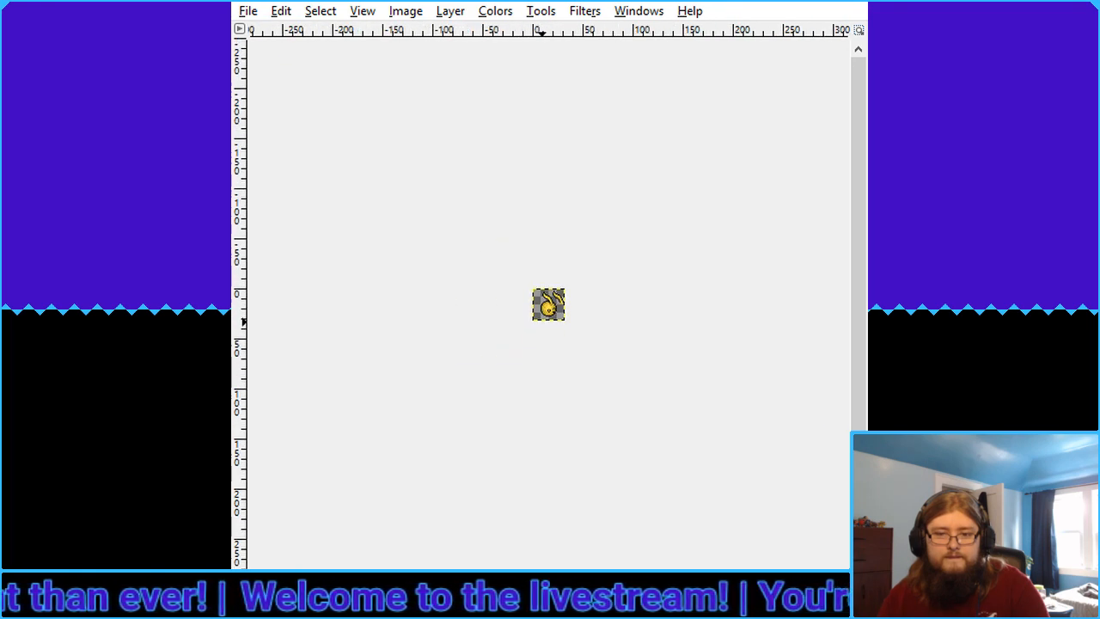
pyautogui.scroll(8, 539, 320)
pyautogui.scroll(-7, 539, 343)
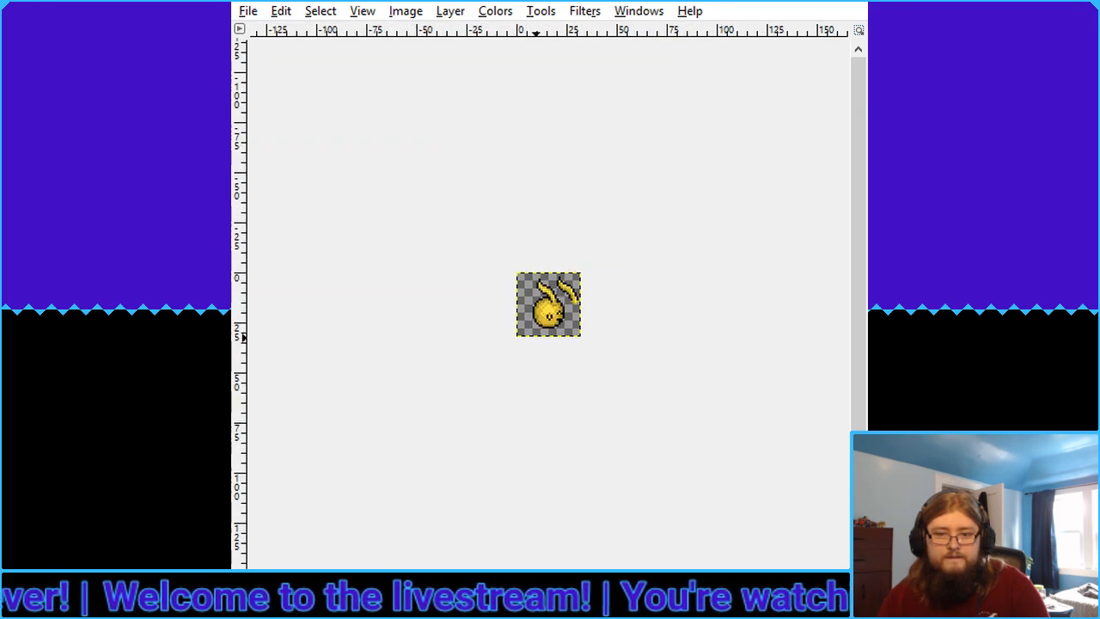
pyautogui.scroll(4, 496, 436)
pyautogui.scroll(-4, 535, 338)
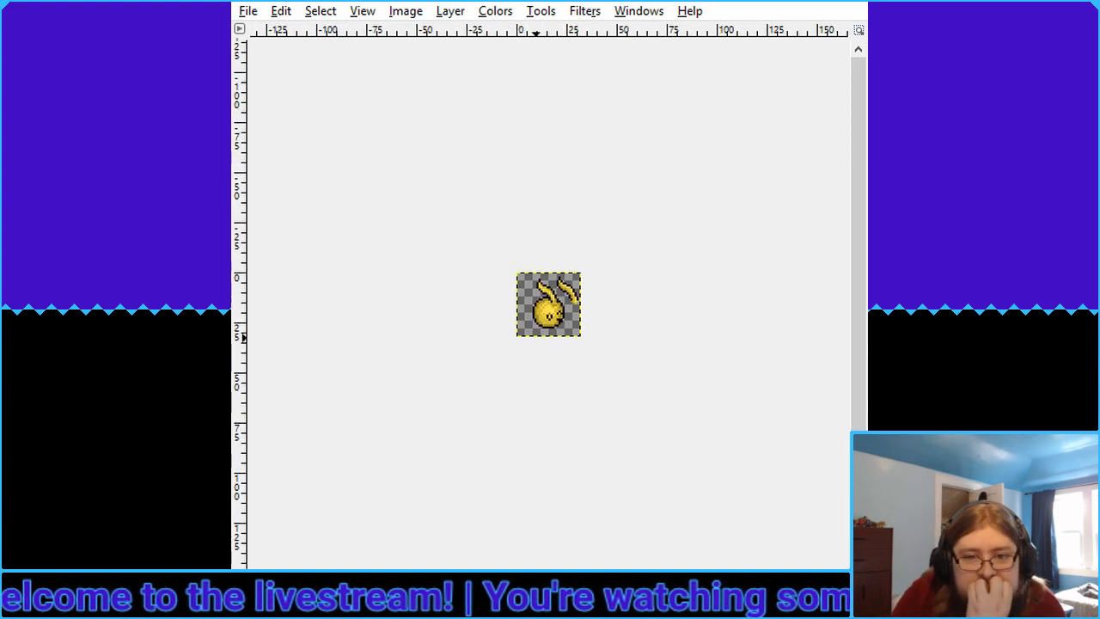
pyautogui.scroll(6, 535, 338)
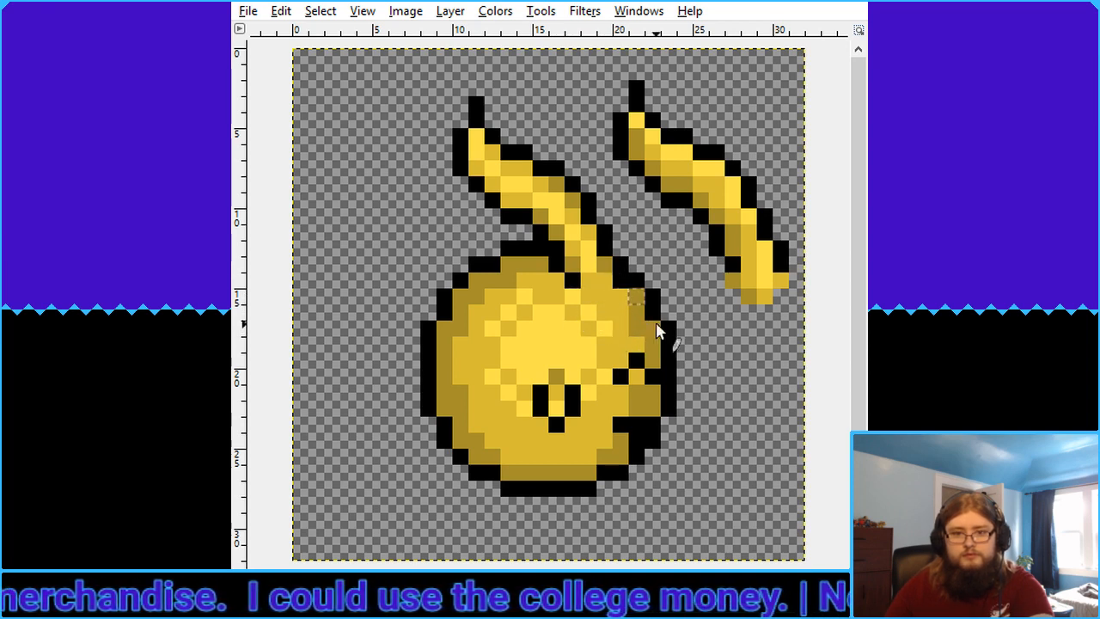
# Compare the whole ball at reduced and full size, checking how the ear's base blends into the body shading
pyautogui.scroll(-5, 759, 557)
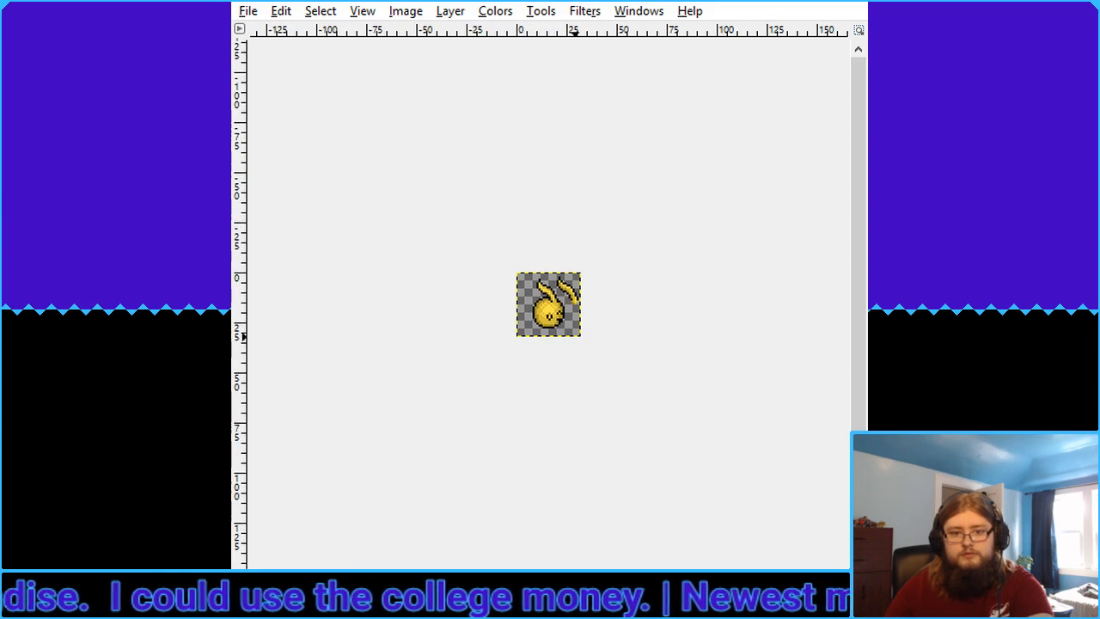
pyautogui.hotkey('shift', 'ctrl', 'j')
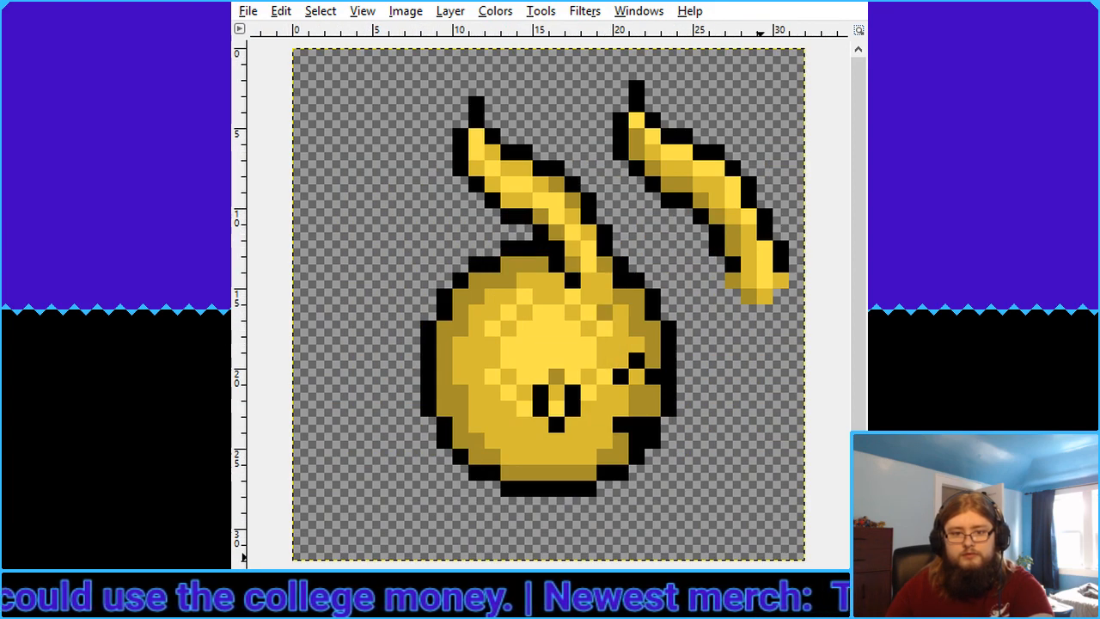
pyautogui.scroll(-5, 760, 557)
pyautogui.hotkey('shift', 'ctrl', 'j')
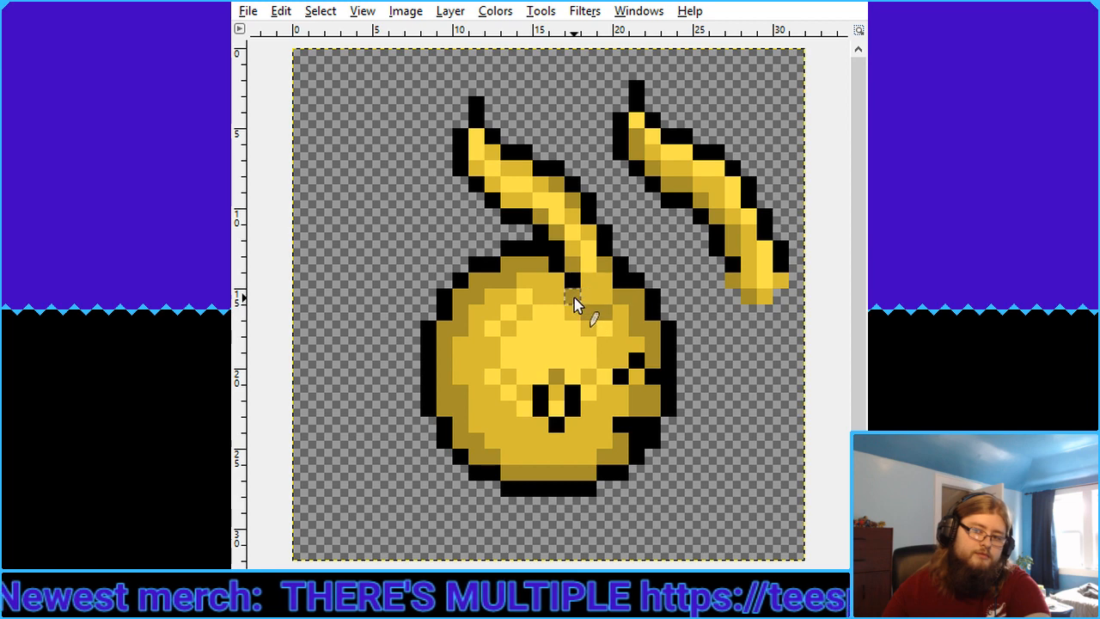
pyautogui.press('-')
pyautogui.press('-')
pyautogui.press('-')
pyautogui.press('-')
pyautogui.press('-')
pyautogui.press('-')
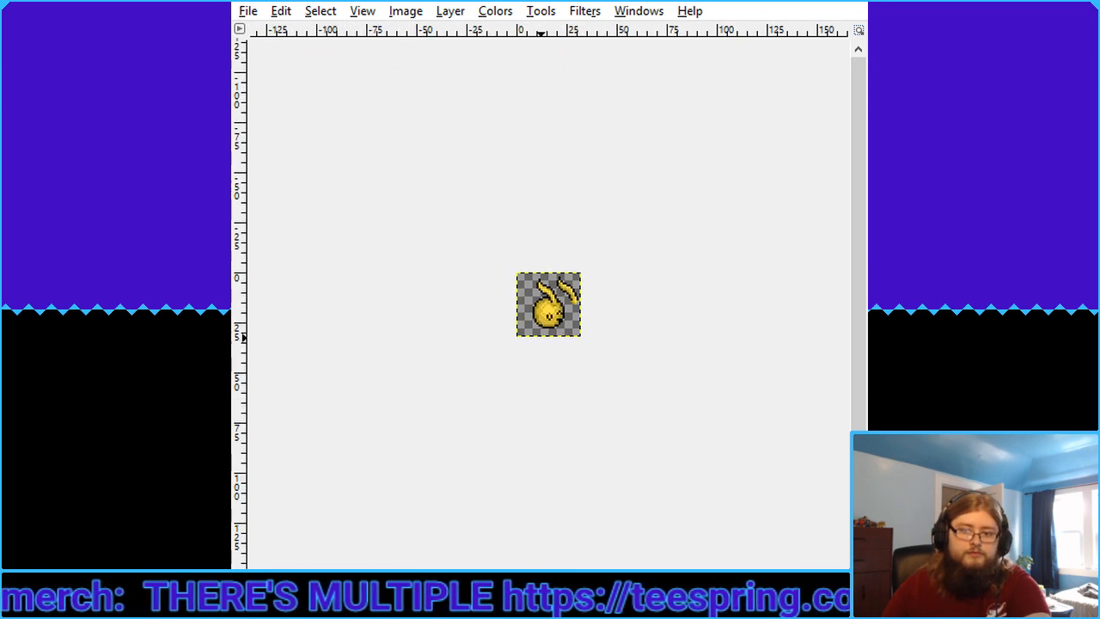
pyautogui.hotkey('shift', 'ctrl', 'j')
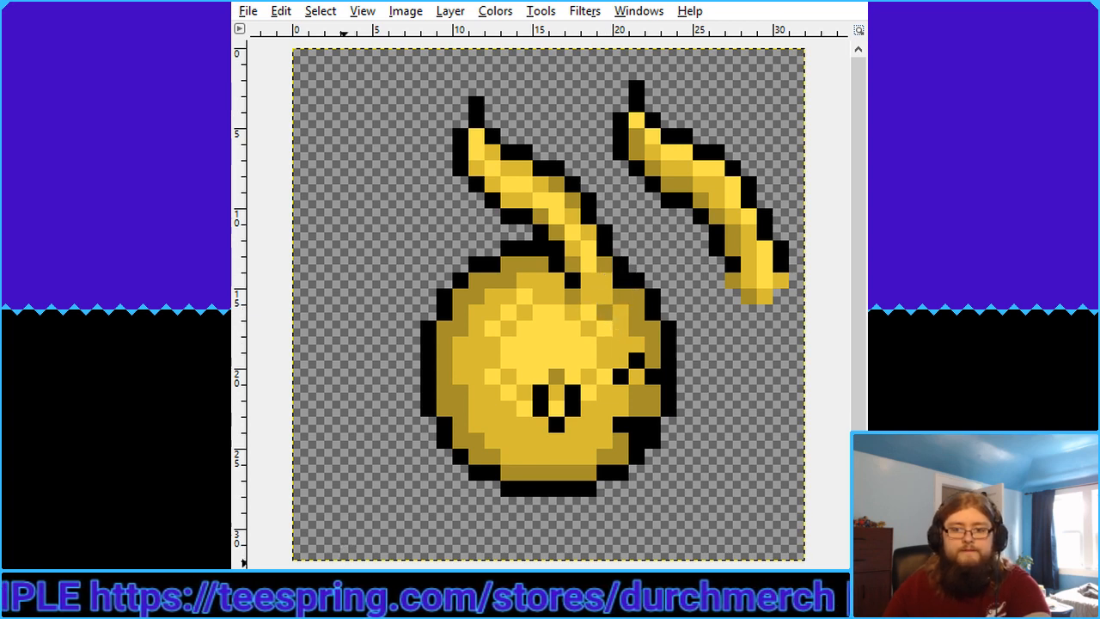
pyautogui.press('-')
pyautogui.press('-')
pyautogui.press('-')
pyautogui.press('-')
pyautogui.press('-')
pyautogui.press('-')
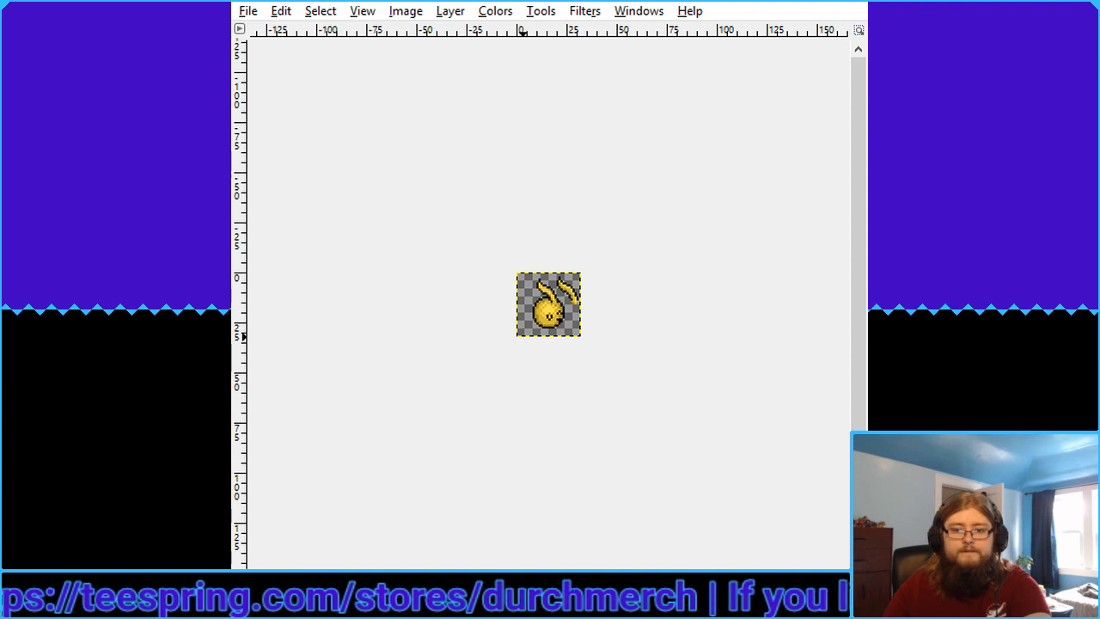
pyautogui.press('+')
pyautogui.hotkey('shift', 'ctrl', 'j')
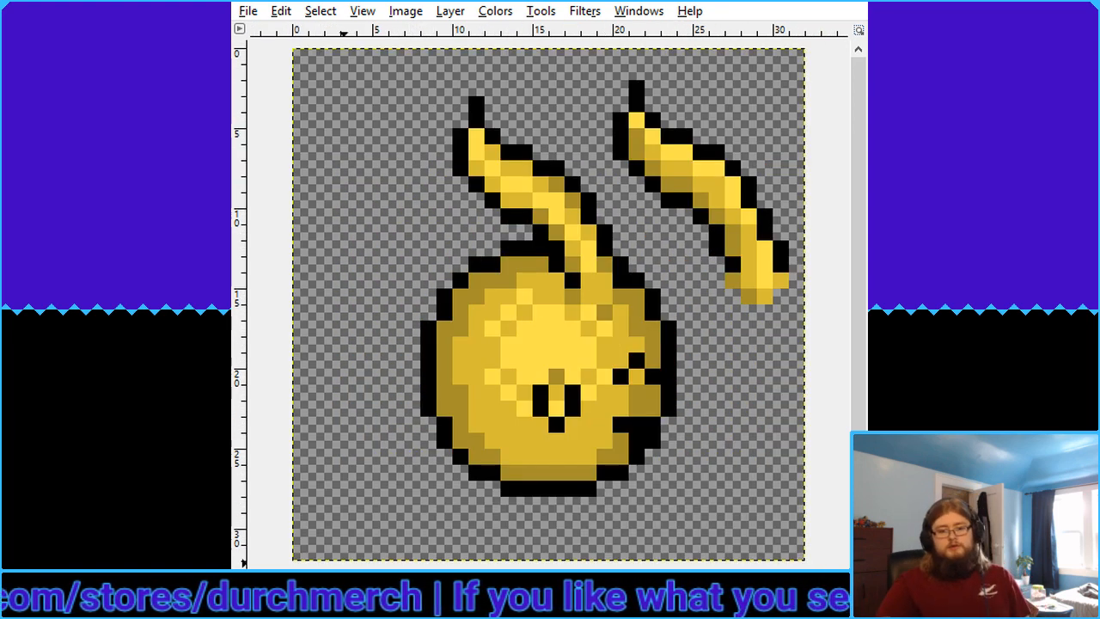
pyautogui.press('-')
pyautogui.press('-')
pyautogui.press('-')
pyautogui.press('-')
pyautogui.press('-')
pyautogui.press('-')
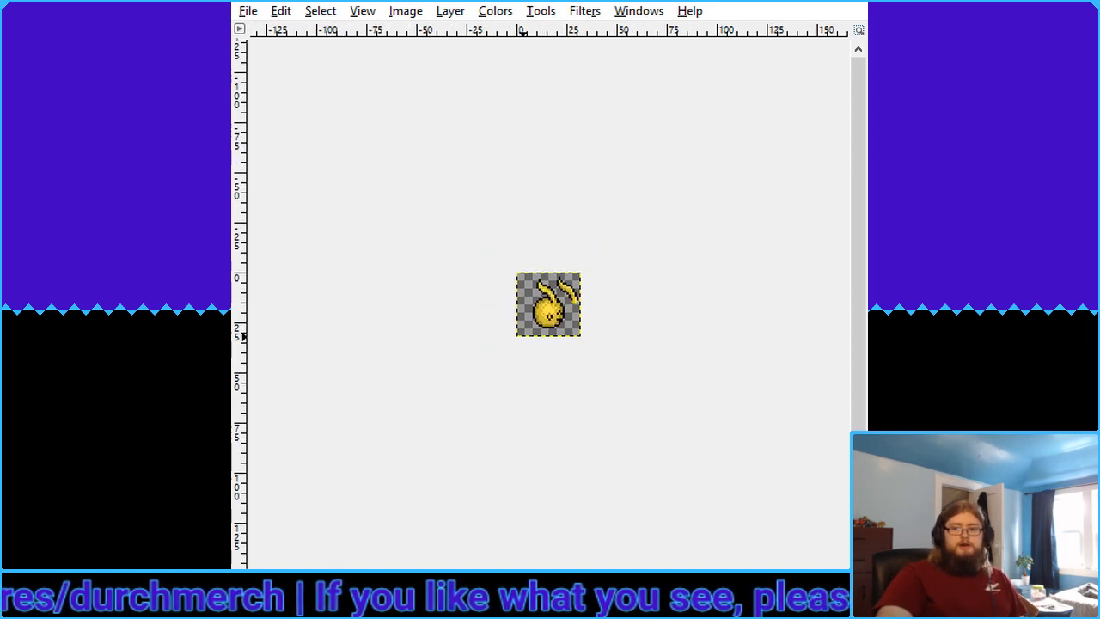
pyautogui.press('+')
pyautogui.hotkey('shift', 'ctrl', 'j')
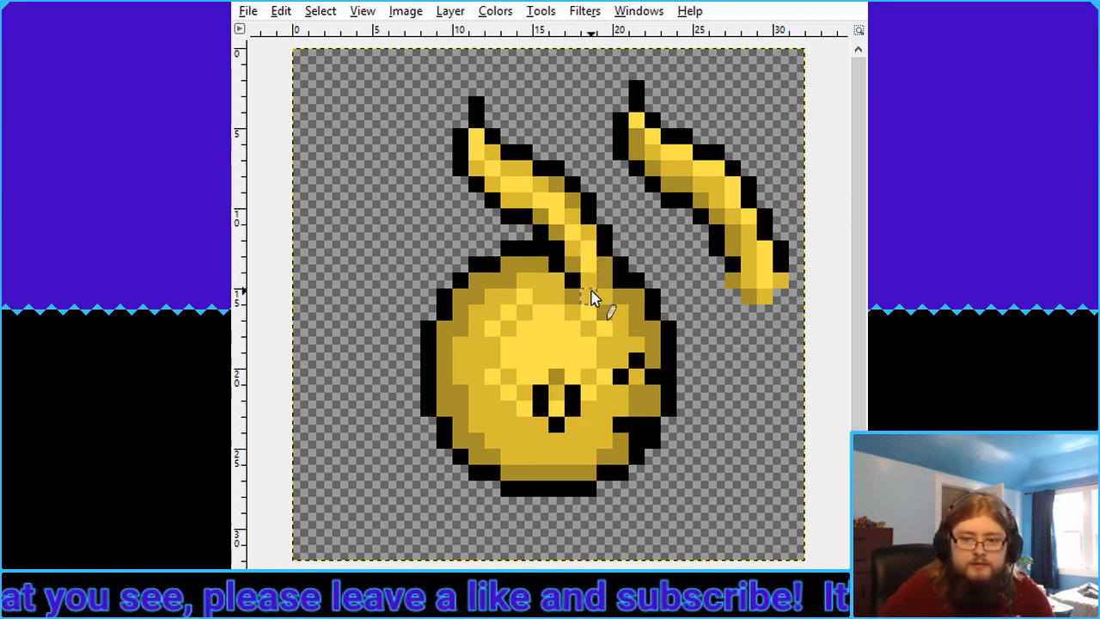
pyautogui.press('-')
pyautogui.press('-')
pyautogui.press('-')
pyautogui.press('-')
pyautogui.press('-')
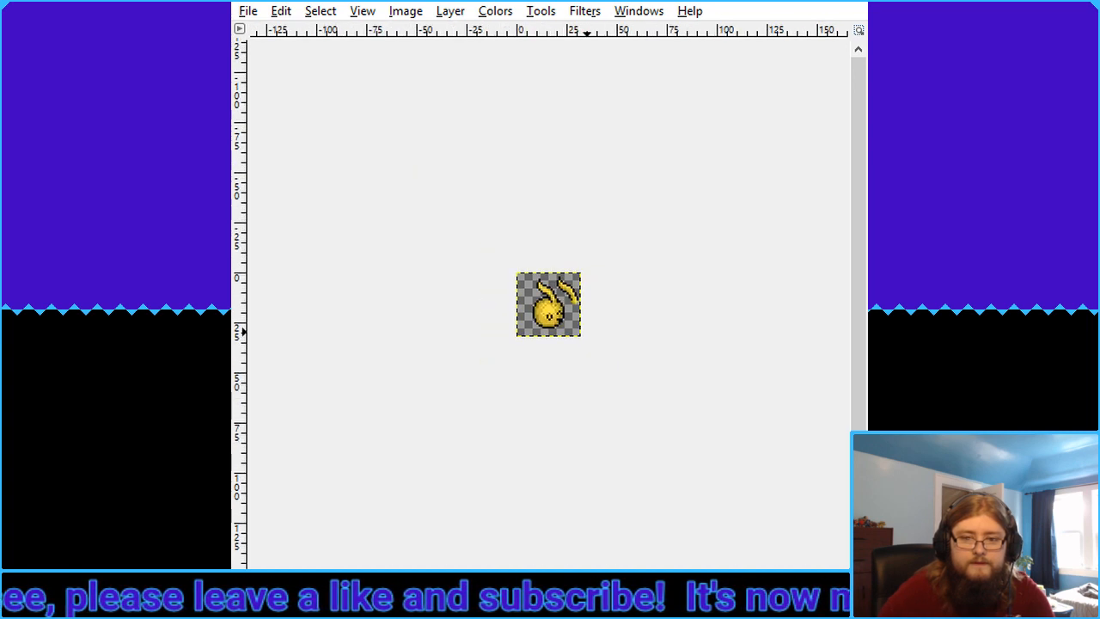
pyautogui.press('-')
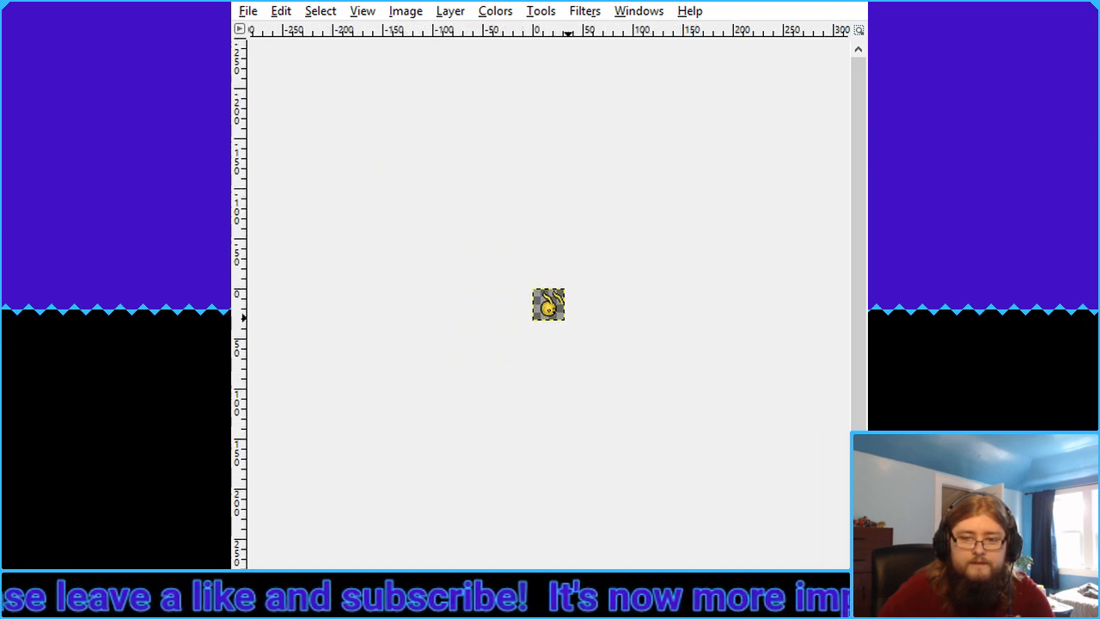
pyautogui.hotkey('shift', 'ctrl', 'j')
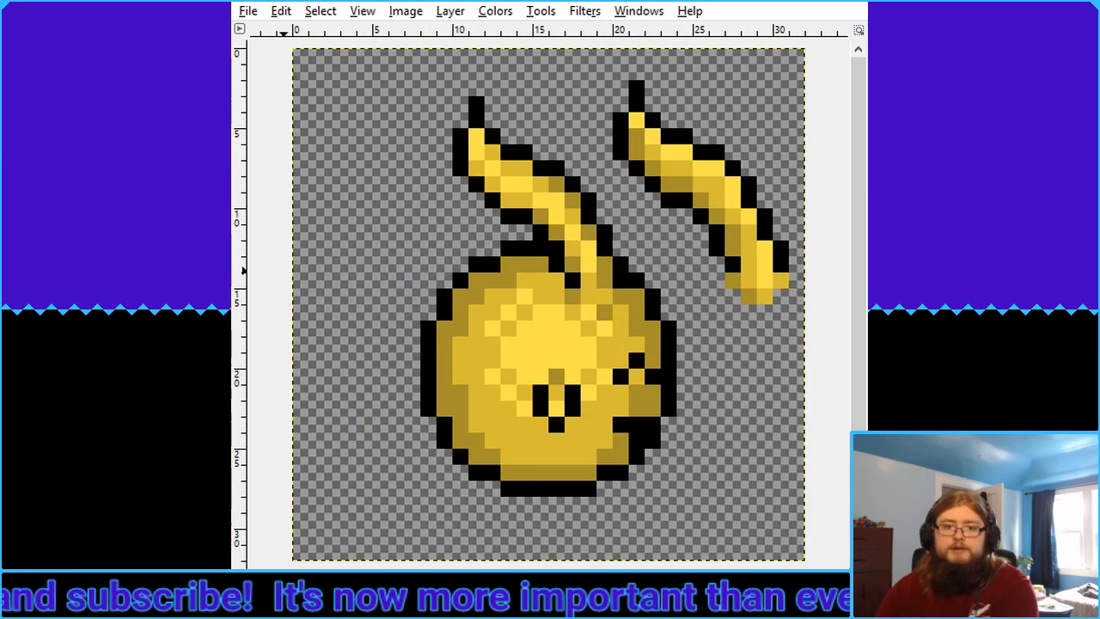
# Delete the spare ear beside the ball in two rectangular selections covering its tip and its base
pyautogui.moveTo(613, 83); pyautogui.dragTo(808, 206)
pyautogui.press('Delete')
pyautogui.hotkey('shift', 'ctrl', 'a')
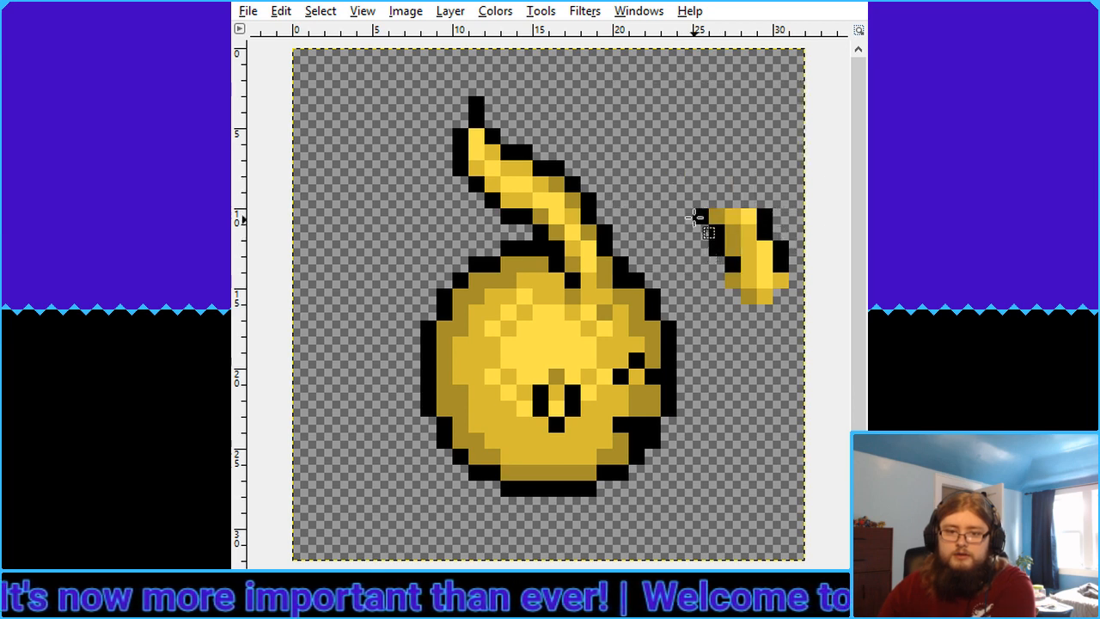
pyautogui.moveTo(694, 217); pyautogui.dragTo(819, 305)
pyautogui.press('Delete')
pyautogui.hotkey('shift', 'ctrl', 'a')
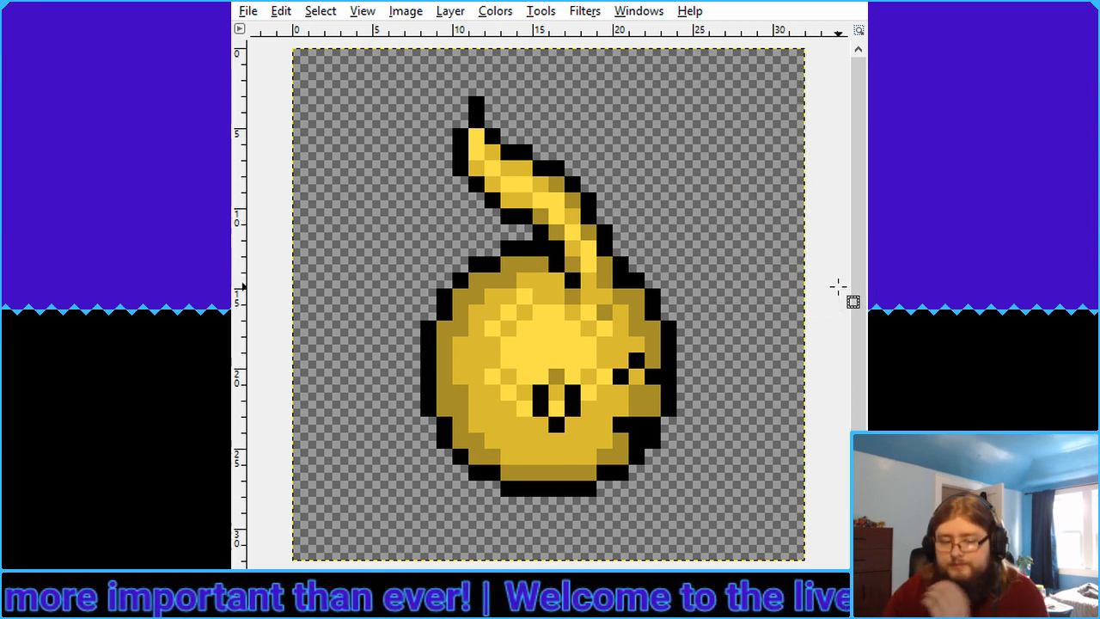
pyautogui.scroll(-4, 540, 369)
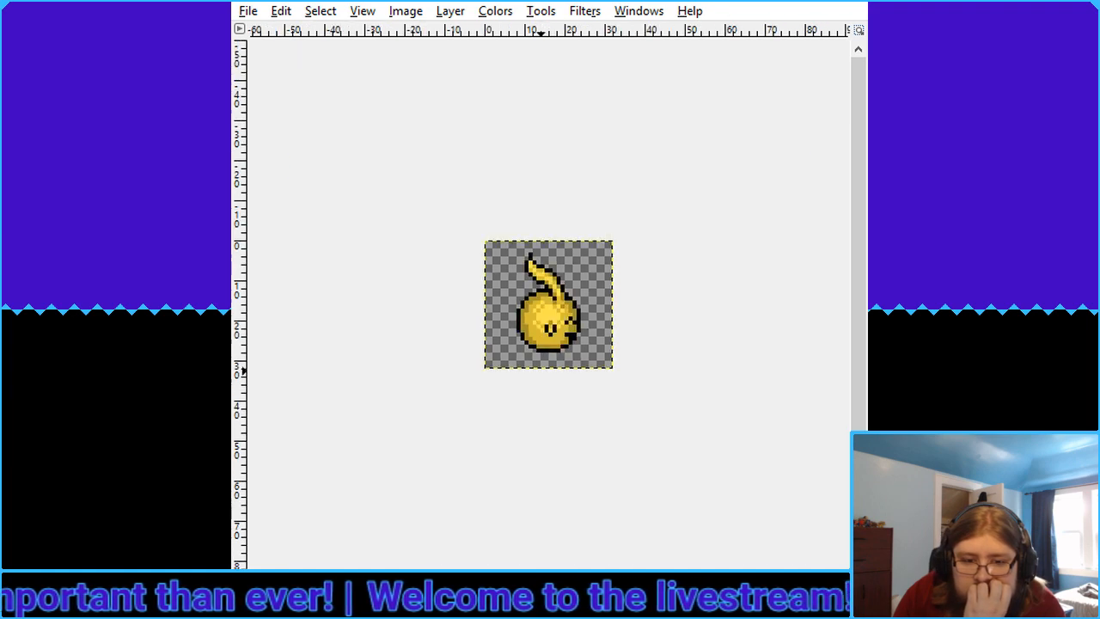
pyautogui.scroll(-3, 543, 344)
pyautogui.scroll(5, 547, 320)
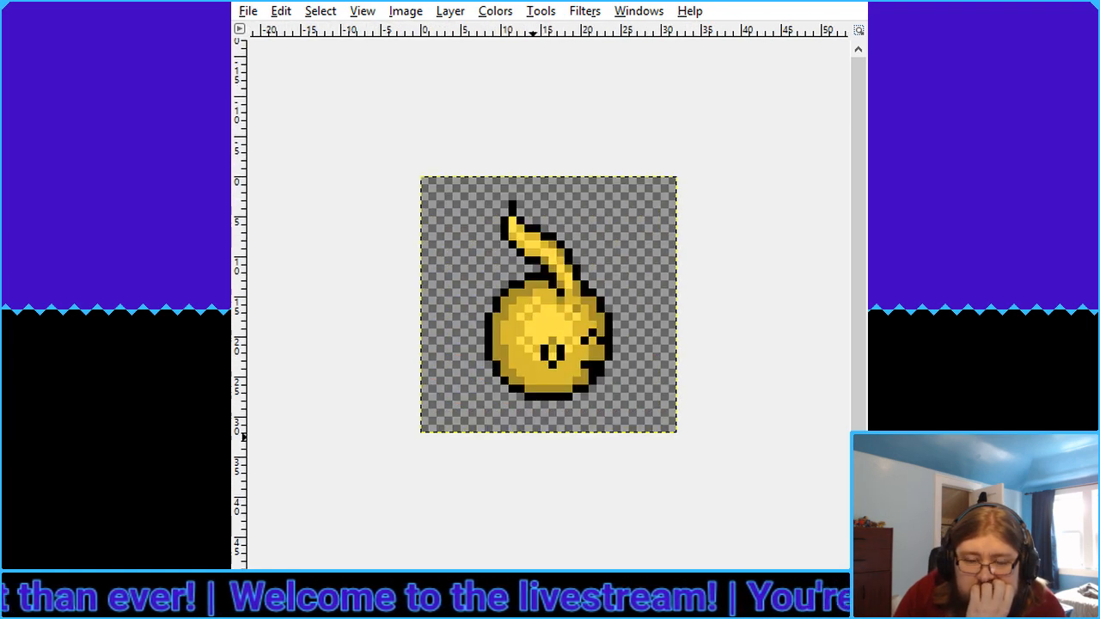
# Select the attached ear in two rectangles covering its tip and base, and move it one pixel down into the ball
pyautogui.scroll(2, 550, 305)
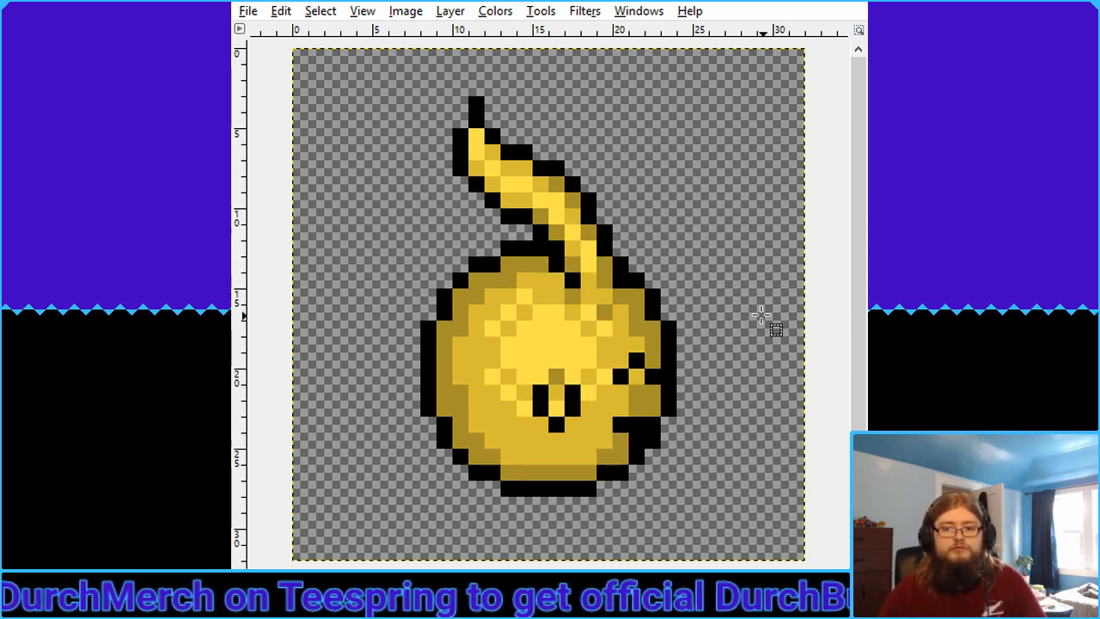
pyautogui.moveTo(453, 97); pyautogui.dragTo(677, 240)
pyautogui.moveTo(549, 241)
pyautogui.mouseDown()
pyautogui.moveTo(602, 260)
pyautogui.moveTo(614, 290)
pyautogui.moveTo(584, 282)
pyautogui.moveTo(620, 292)
pyautogui.moveTo(588, 299)
pyautogui.moveTo(577, 291)
pyautogui.moveTo(630, 302)
pyautogui.moveTo(588, 306)
pyautogui.moveTo(613, 318)
pyautogui.moveTo(596, 306)
pyautogui.mouseUp()
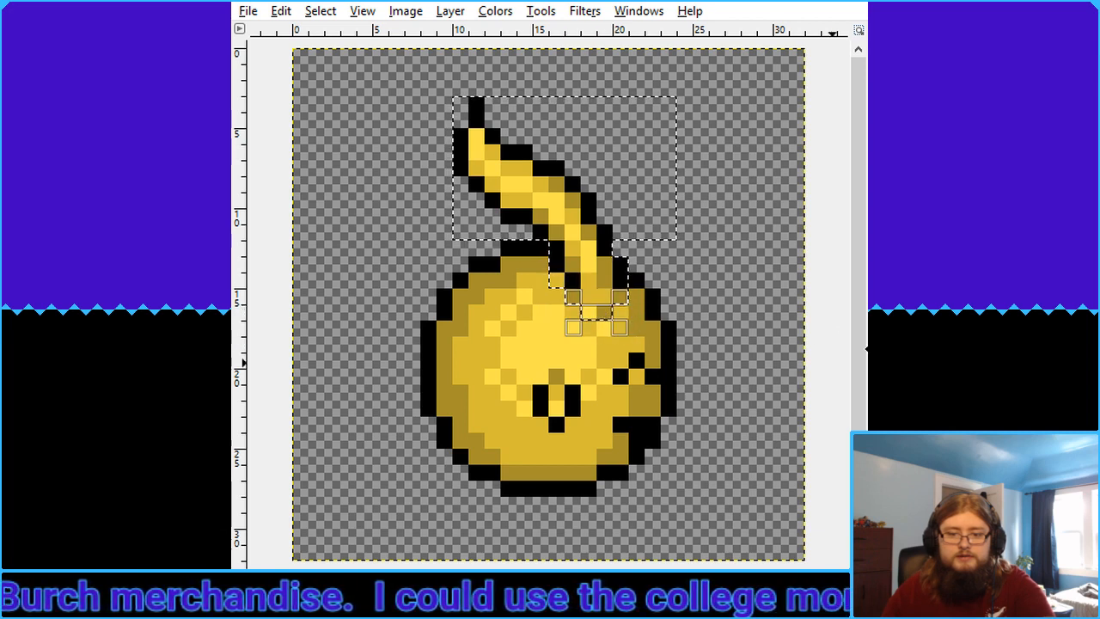
pyautogui.press('Delete')
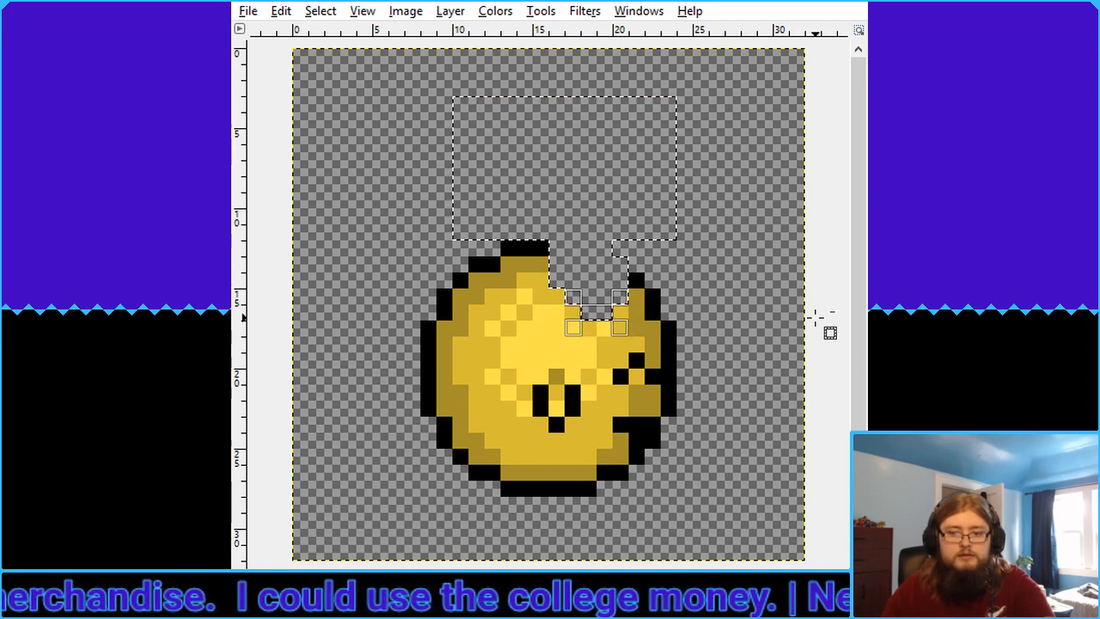
pyautogui.hotkey('ctrl', 'v')
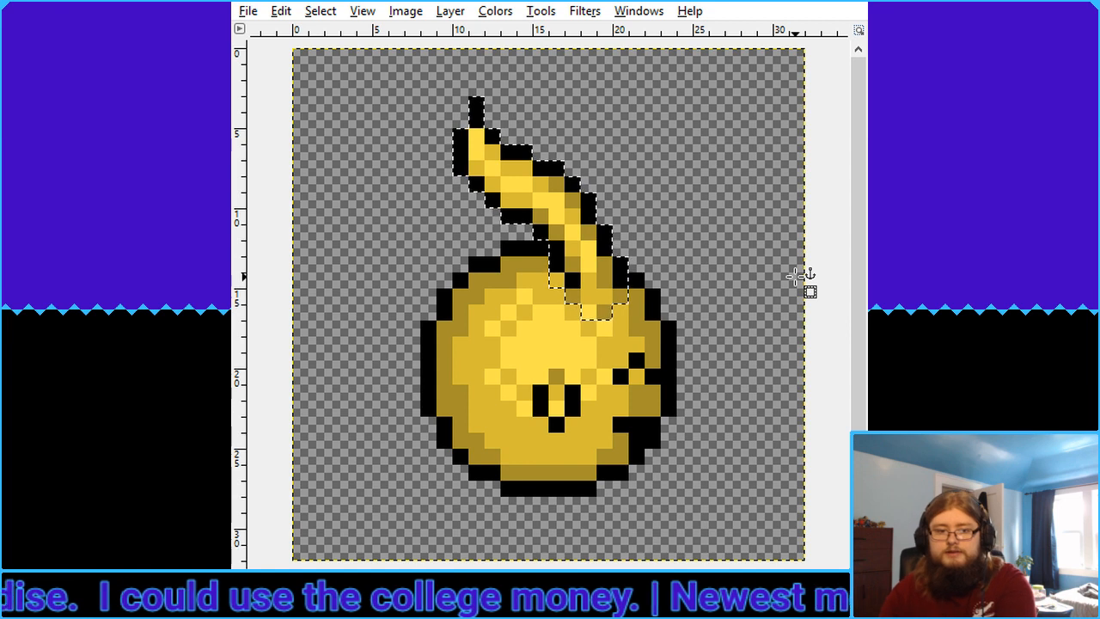
pyautogui.press('Down')
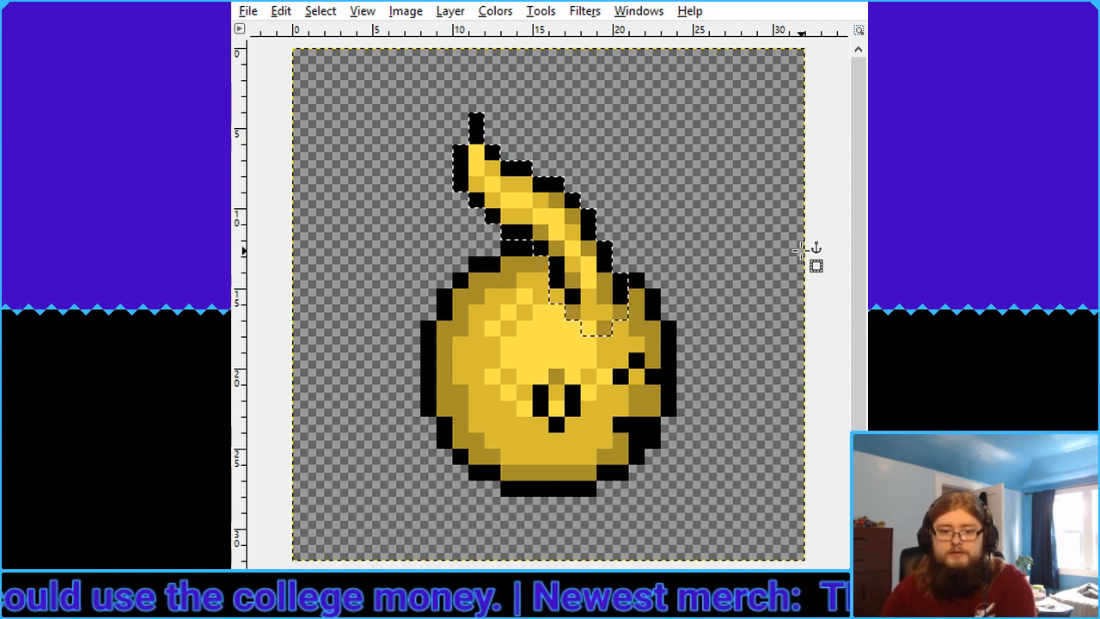
pyautogui.click(799, 249)
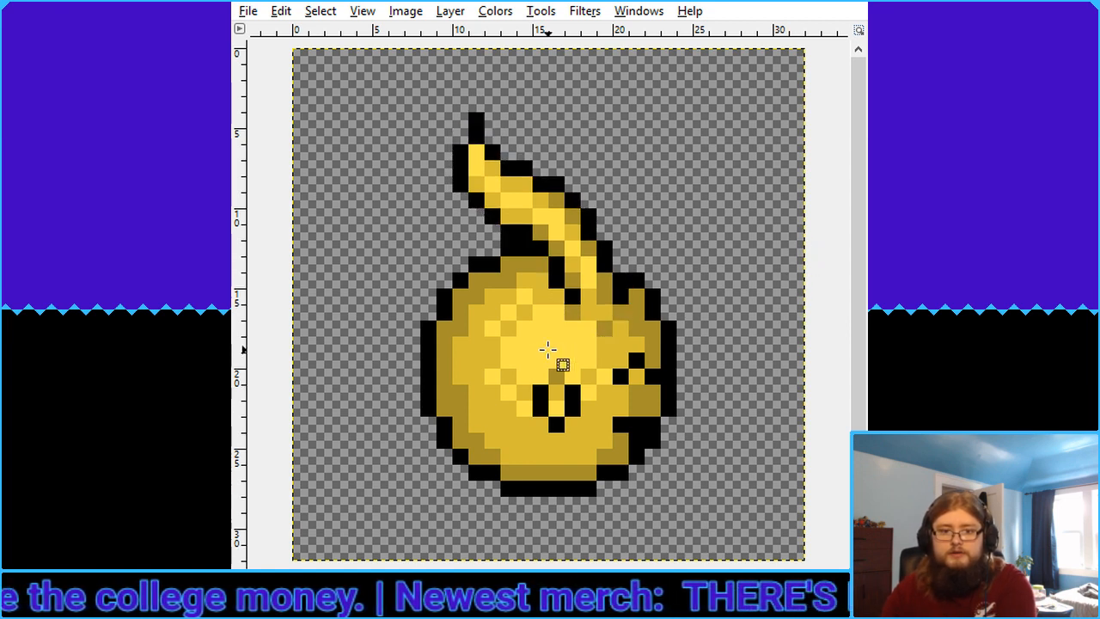
# Cut the ear's tip section and shift it one pixel left, away from the ear's bend
pyautogui.scroll(-5, 549, 304)
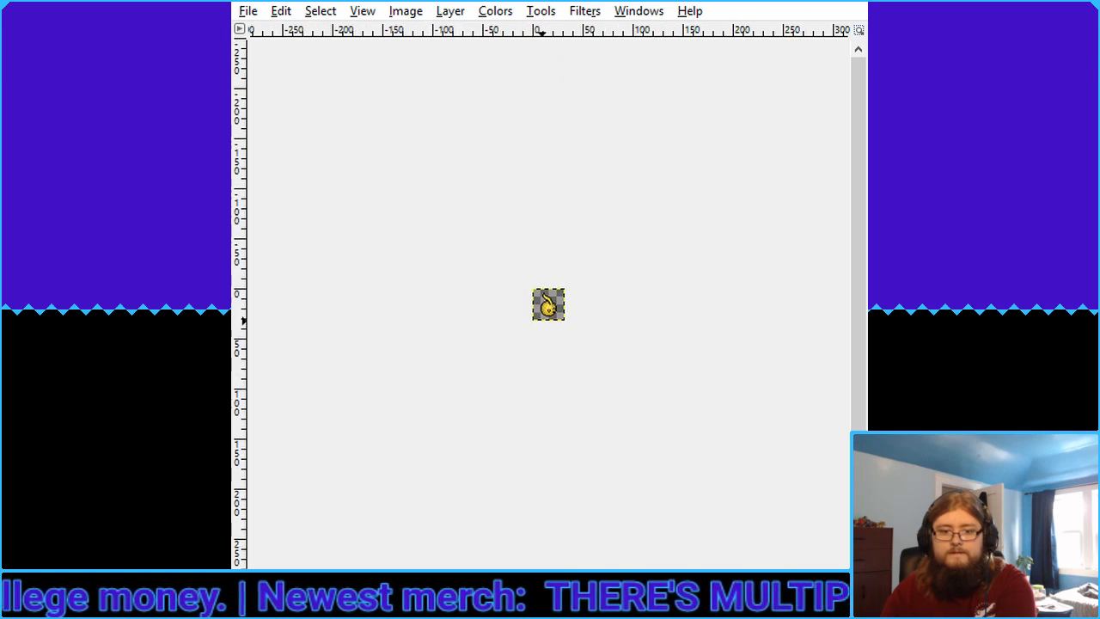
pyautogui.scroll(1, 548, 304)
pyautogui.scroll(4, 535, 337)
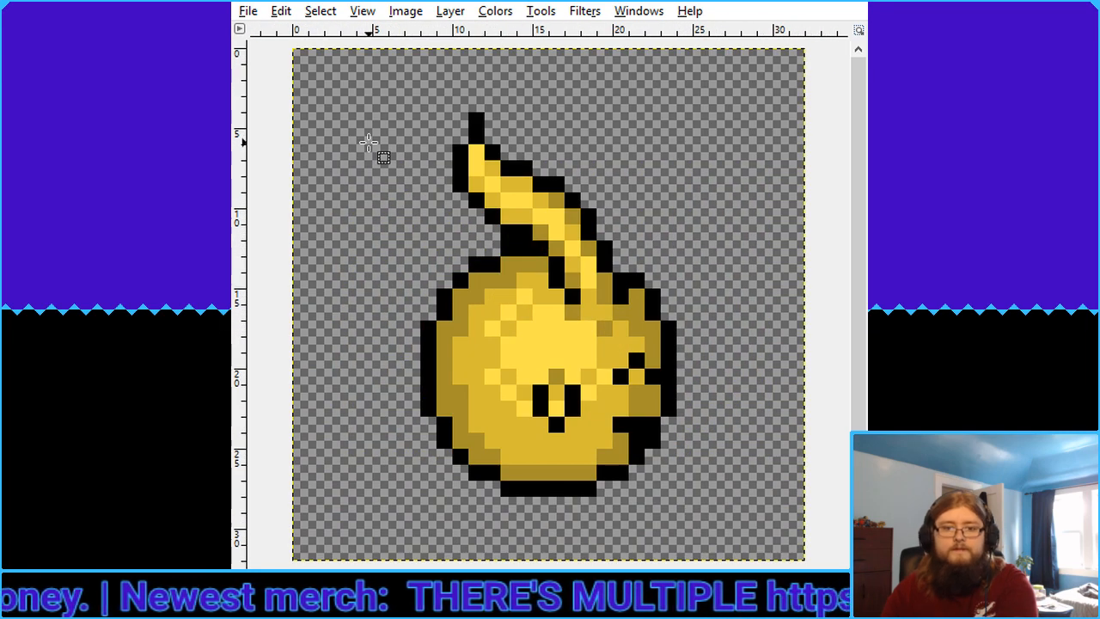
pyautogui.moveTo(436, 112); pyautogui.dragTo(535, 232)
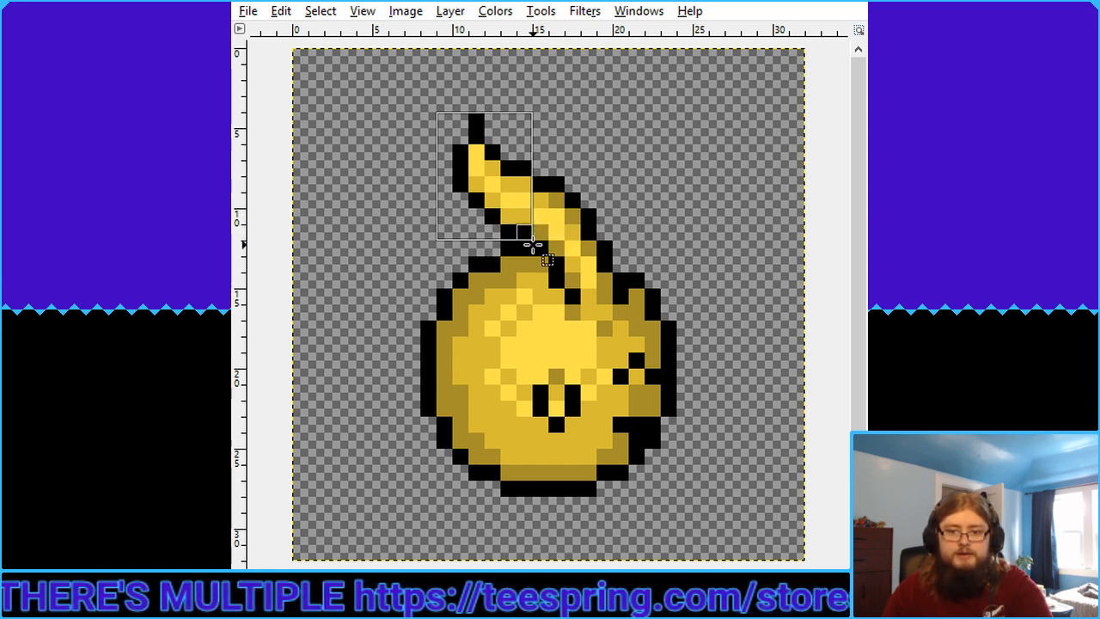
pyautogui.moveTo(532, 247); pyautogui.dragTo(532, 240)
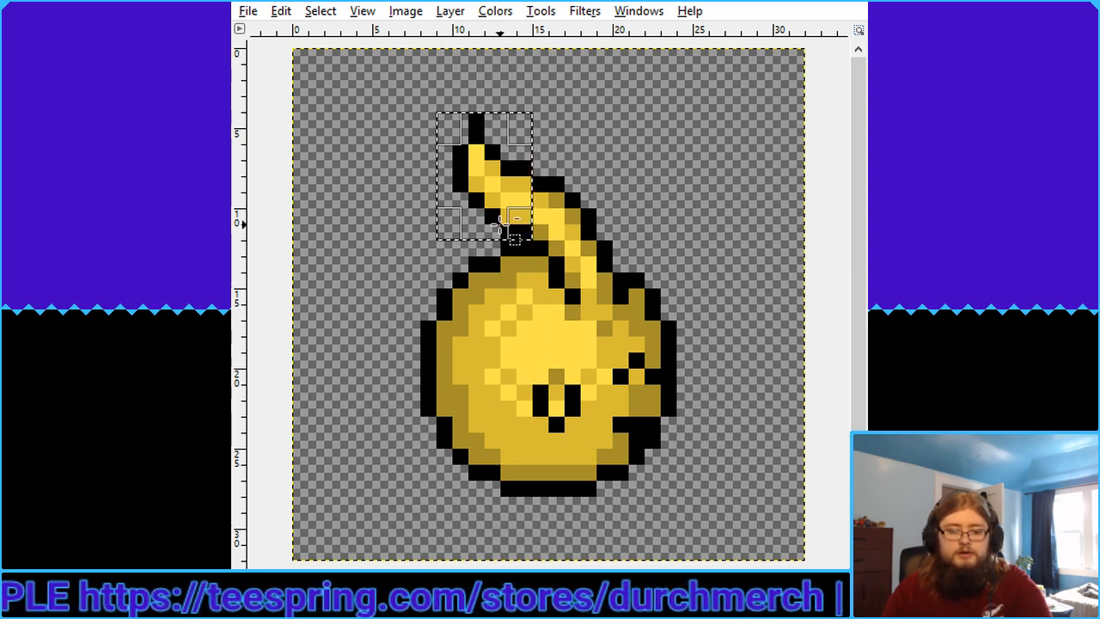
pyautogui.hotkey('ctrl', 'x')
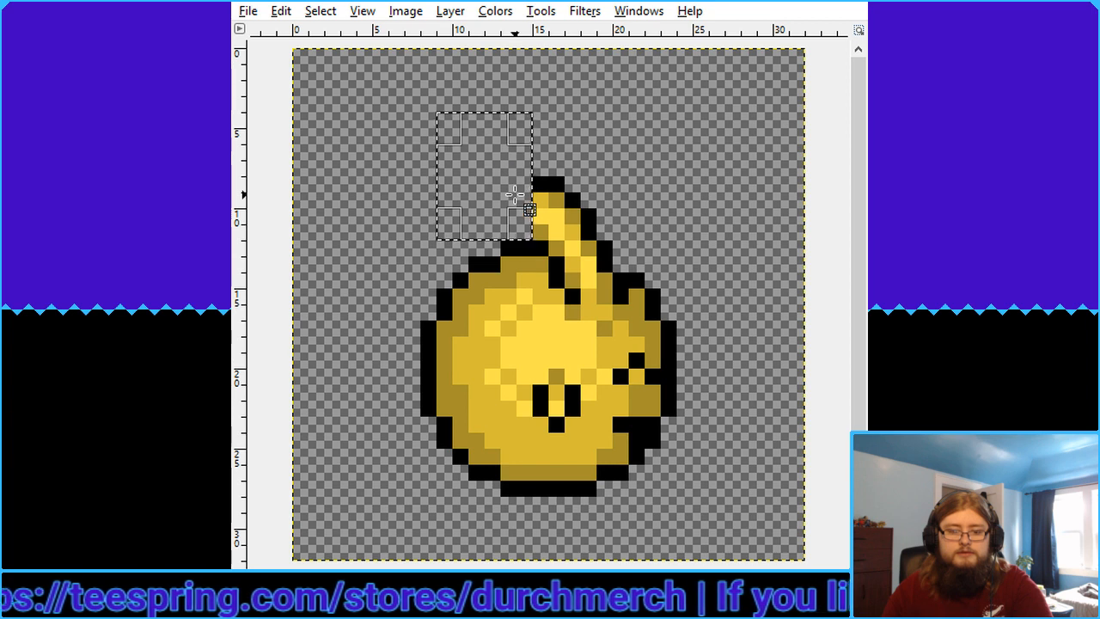
pyautogui.hotkey('ctrl', 'v')
pyautogui.press('Left')
pyautogui.click(791, 200)
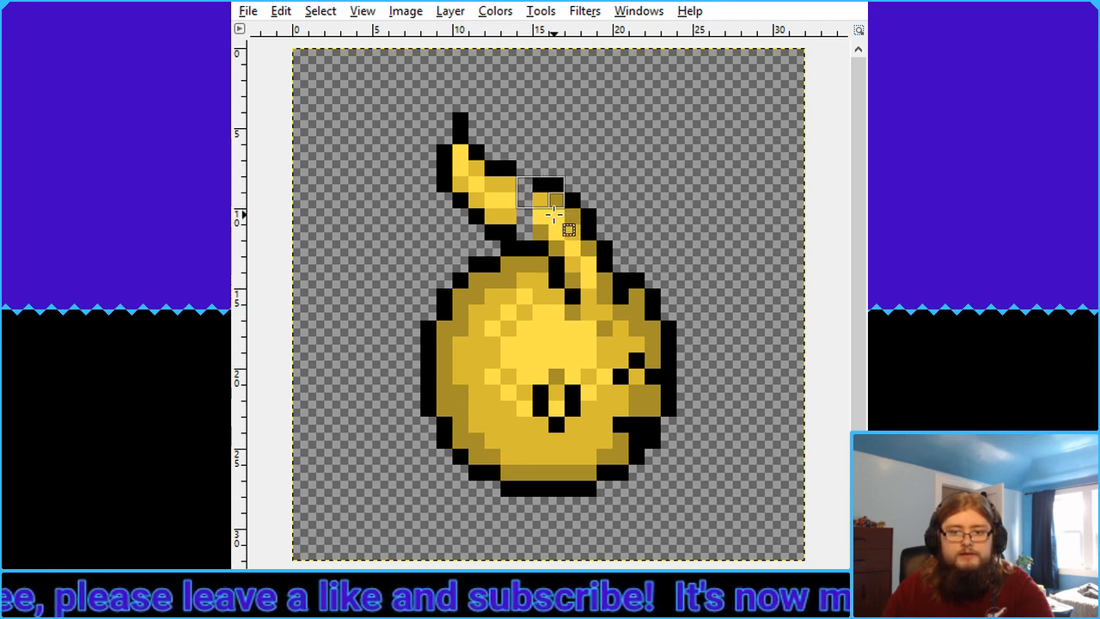
# Move the small block of ear pixels beside the gap one pixel left to reconnect the upper edge with the tip
pyautogui.moveTo(553, 214)
pyautogui.mouseDown()
pyautogui.moveTo(557, 206)
pyautogui.moveTo(545, 220)
pyautogui.mouseUp()
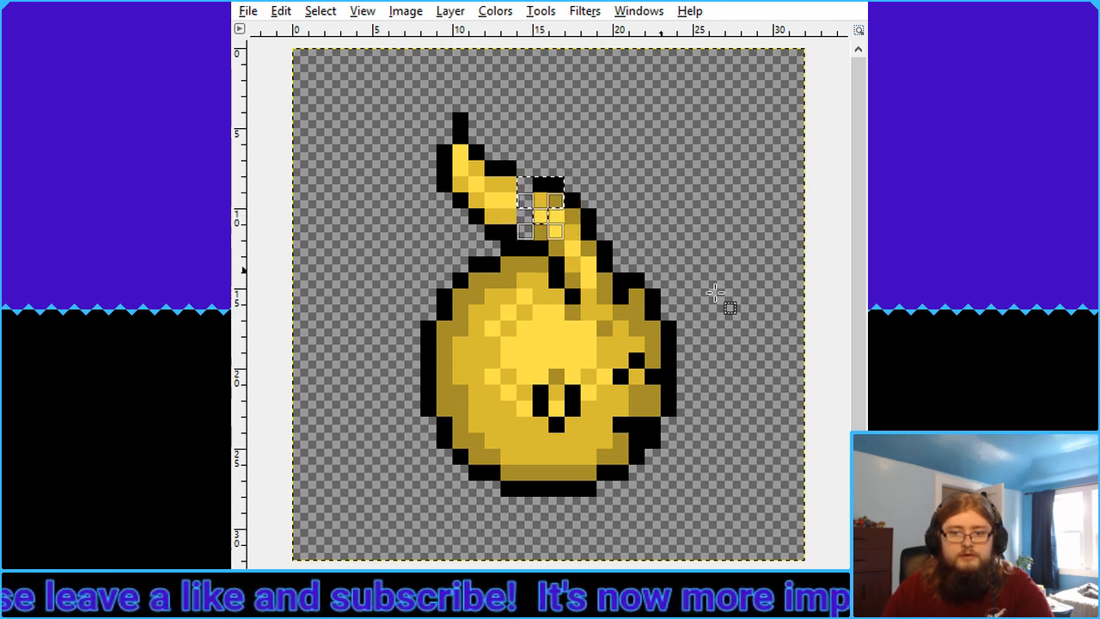
pyautogui.hotkey('ctrl', 'x')
pyautogui.hotkey('ctrl', 'v')
pyautogui.press('Left')
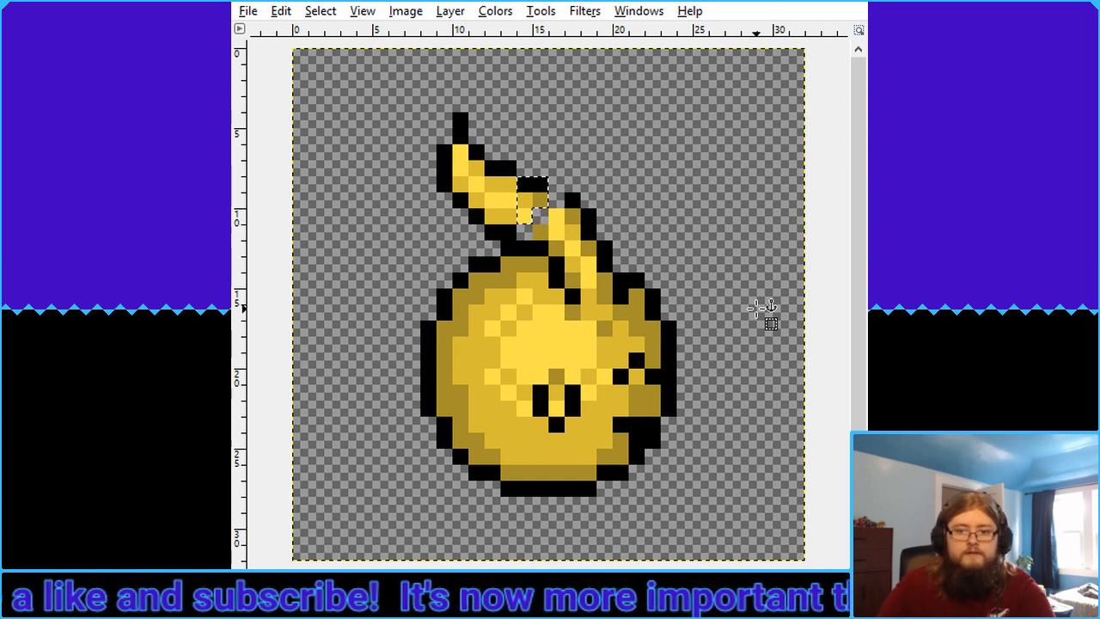
pyautogui.click(736, 300)
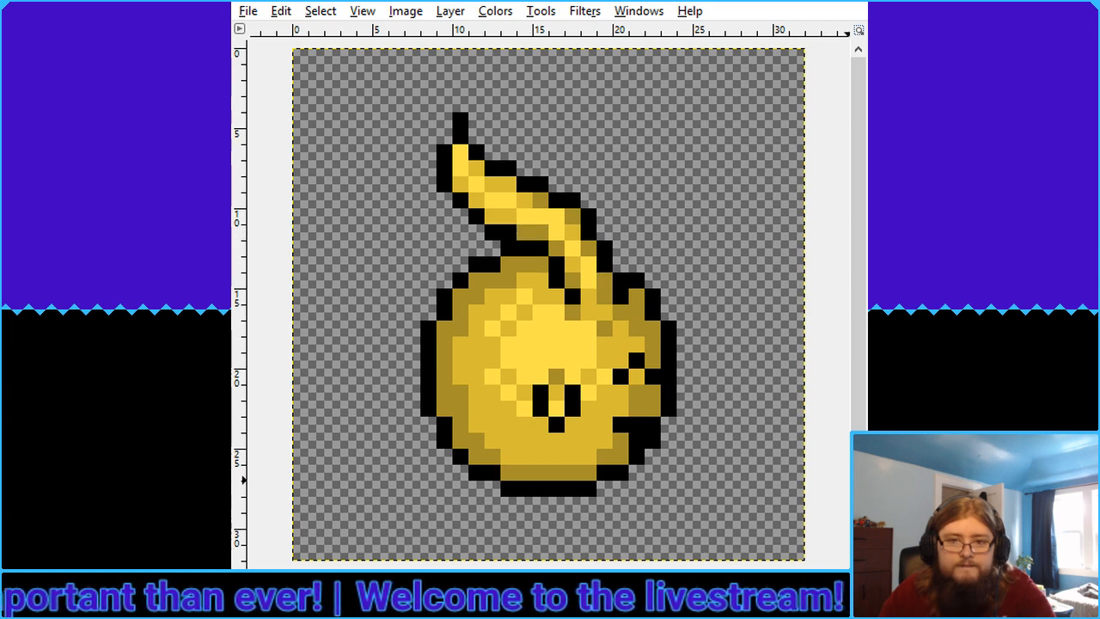
# Examine the ear's bend, outline and base shading on the ball at reduced and full size
pyautogui.press('2')
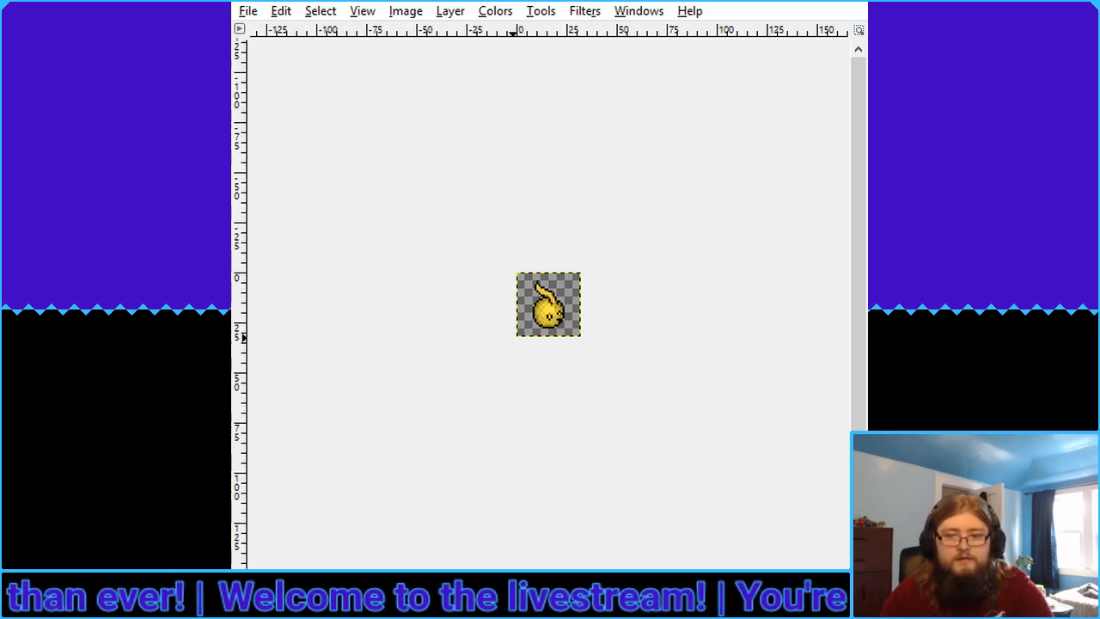
pyautogui.press('5')
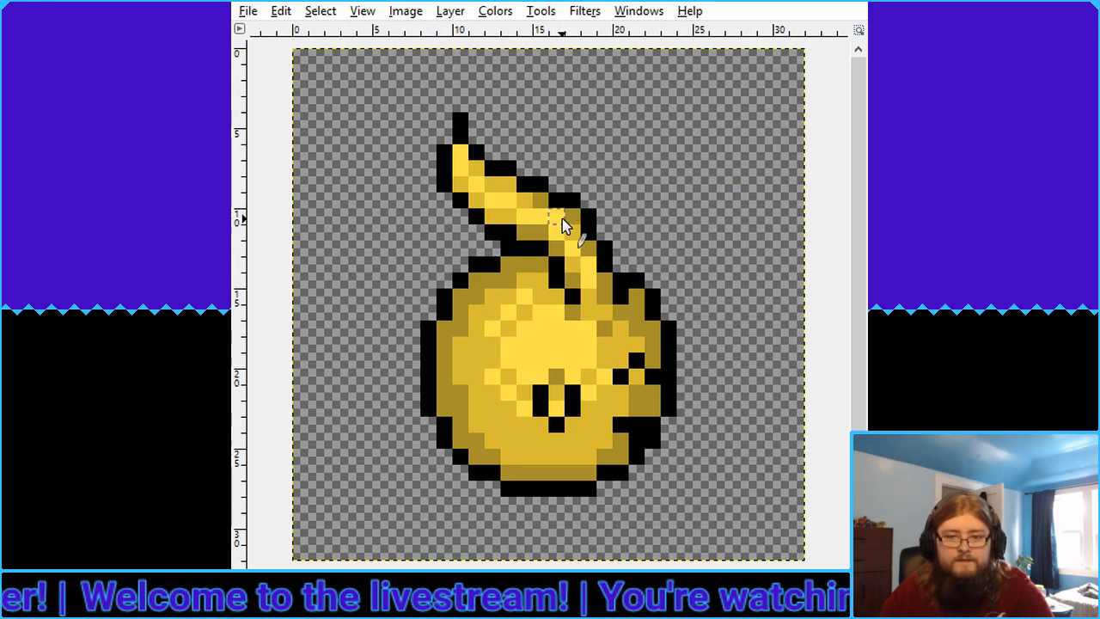
pyautogui.press('2')
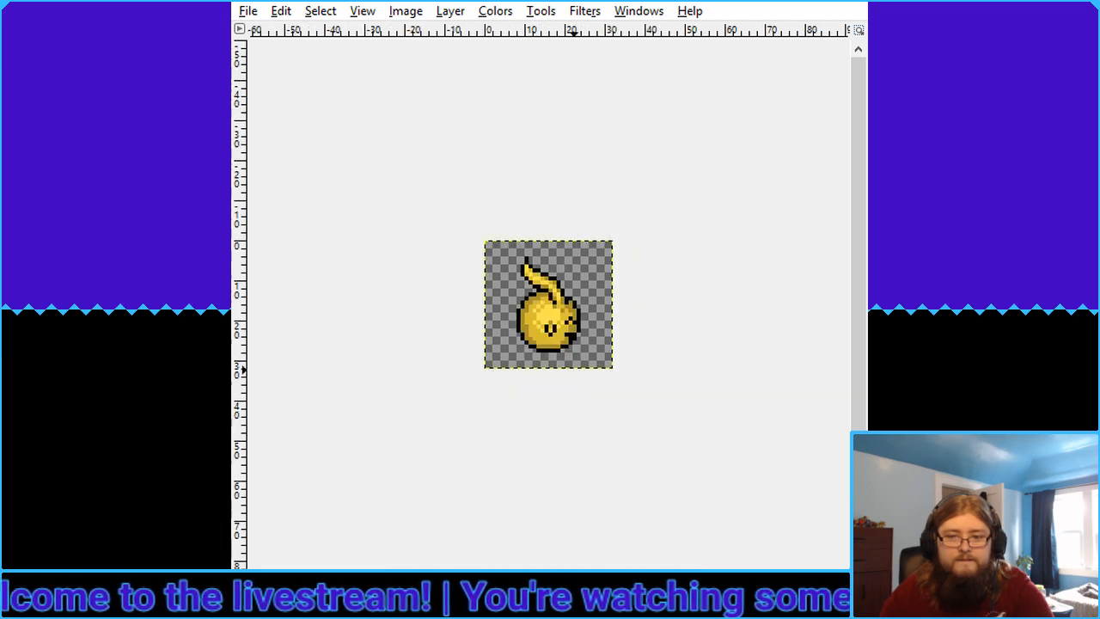
pyautogui.hotkey('shift', 'ctrl', 'j')
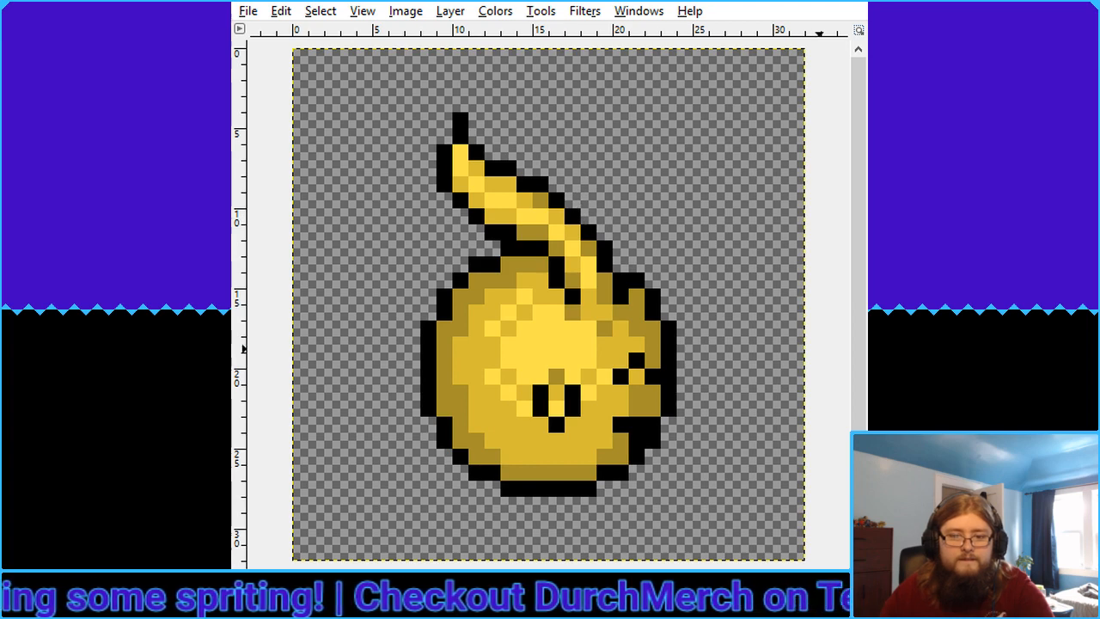
pyautogui.press('-')
pyautogui.press('-')
pyautogui.press('-')
pyautogui.hotkey('shift', 'ctrl', 'j')
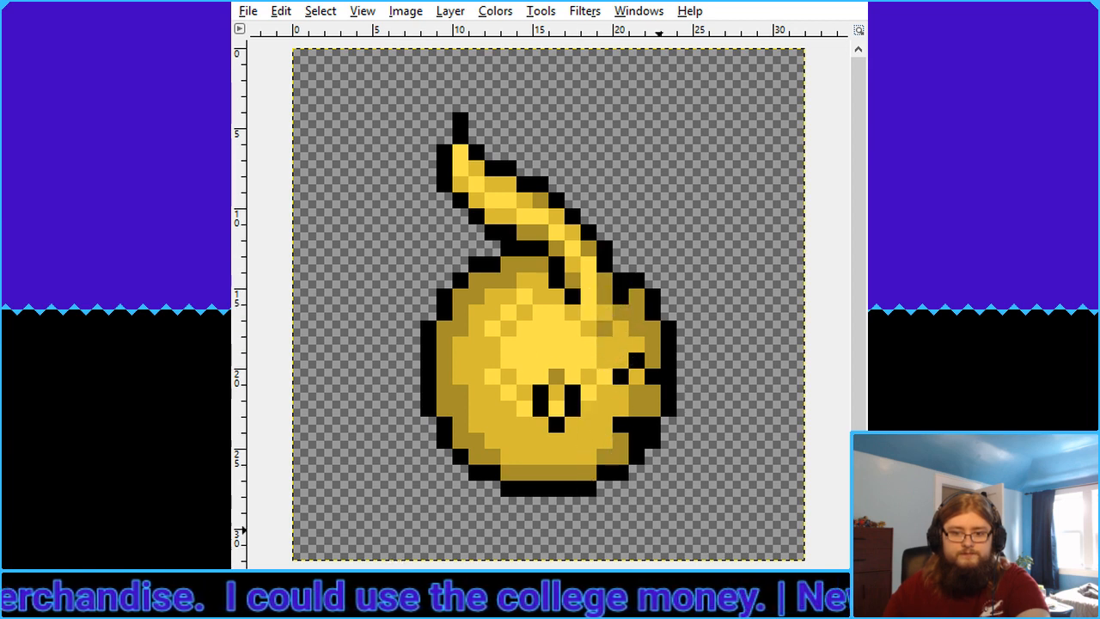
pyautogui.scroll(-6, 324, 565)
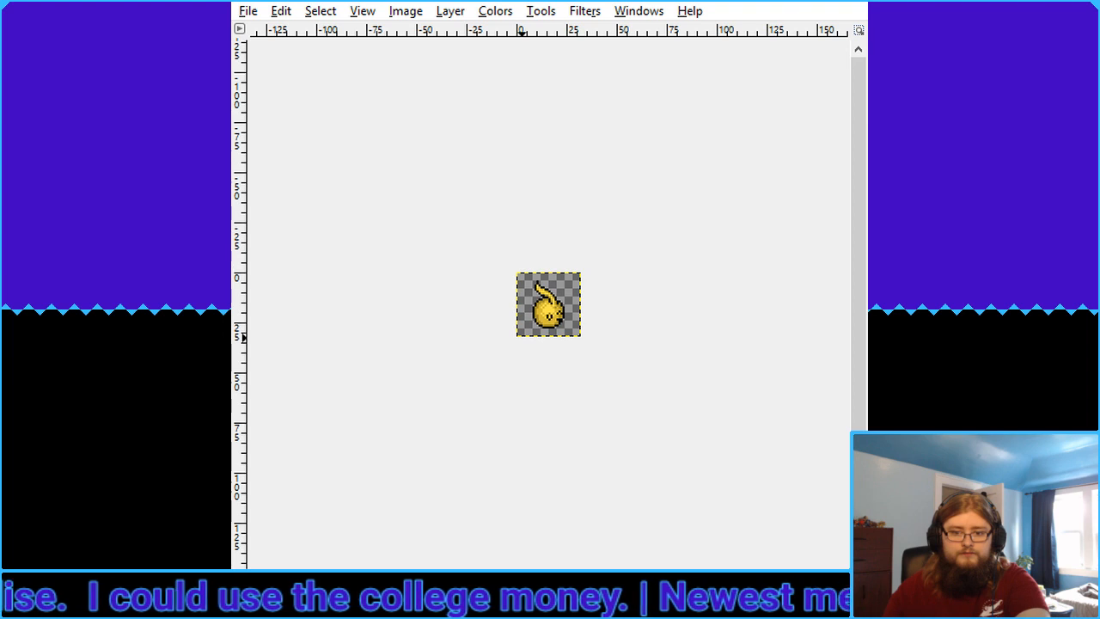
pyautogui.scroll(6, 522, 337)
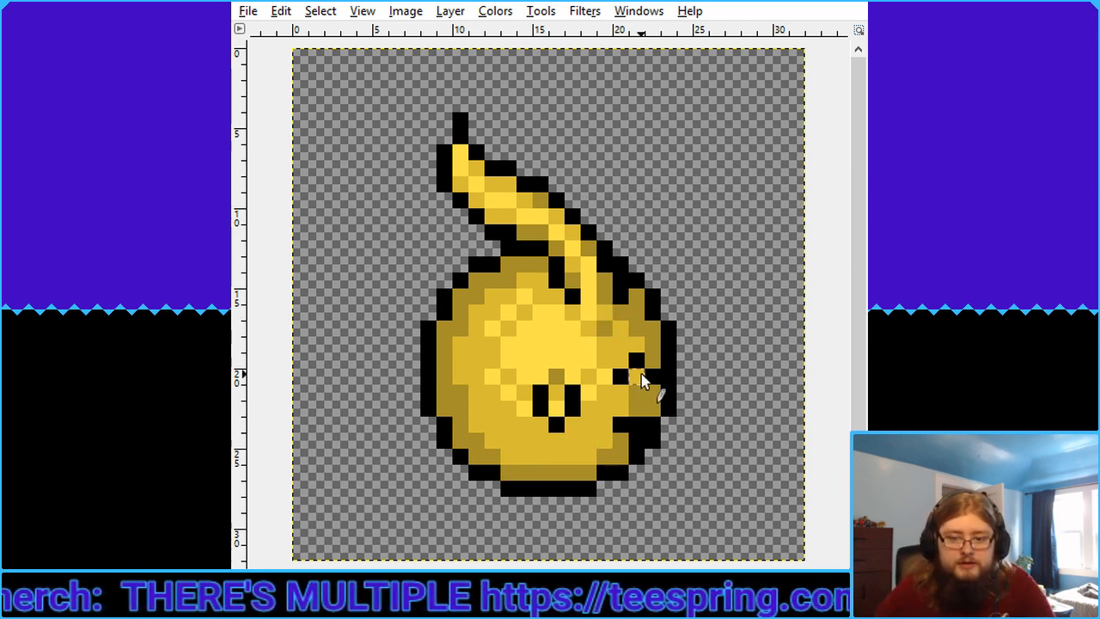
# Redraw the black arched eye at the ball's edge one pixel lower
pyautogui.click(626, 393)
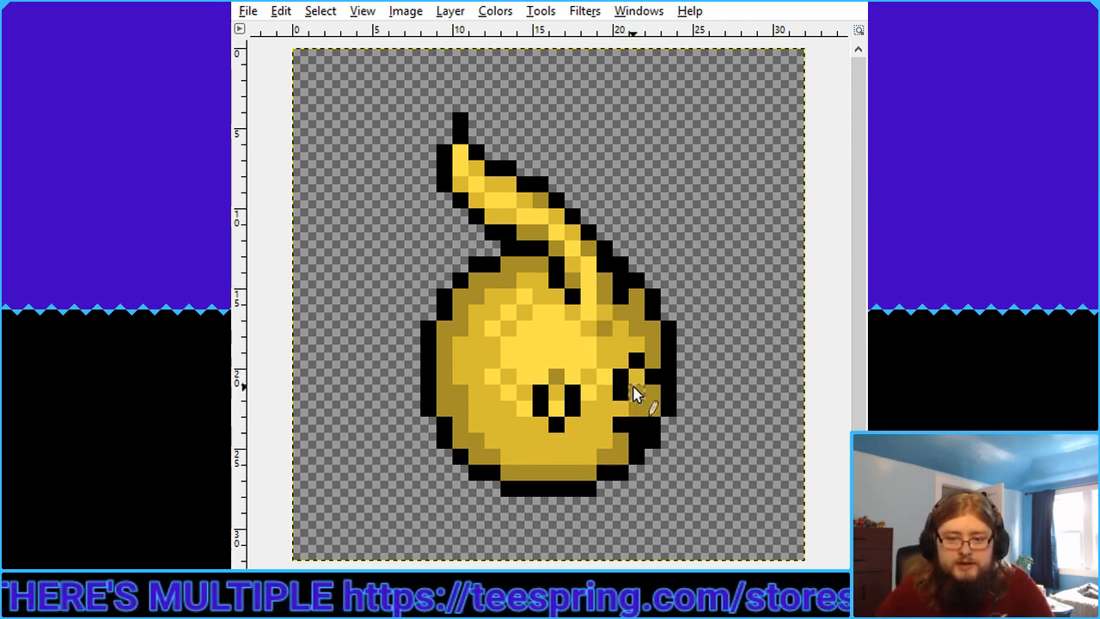
pyautogui.click(635, 380)
pyautogui.click(648, 392)
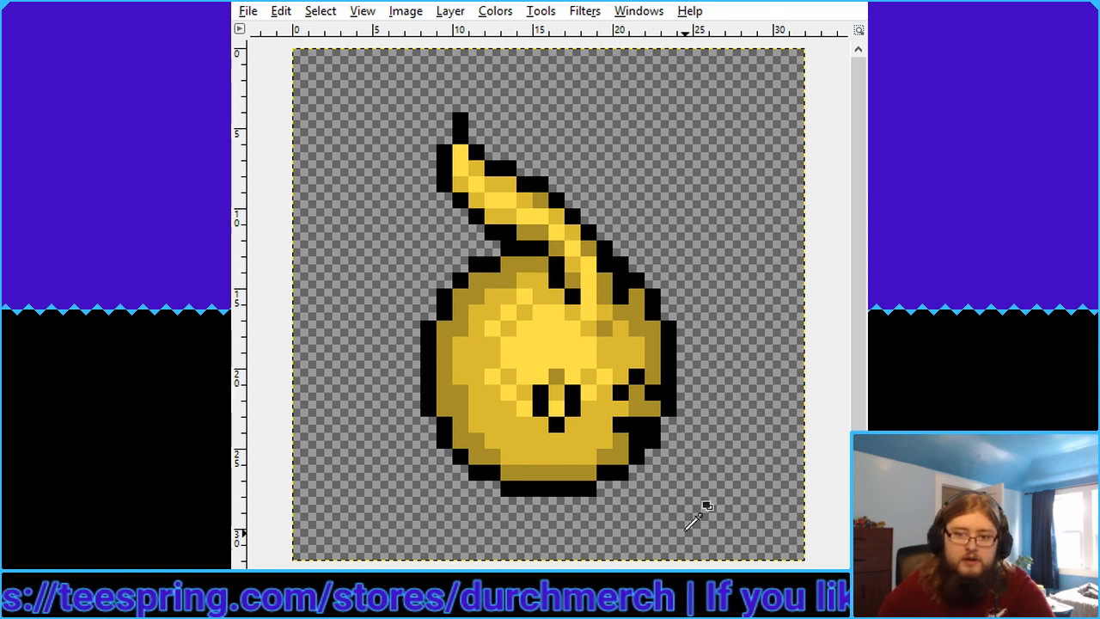
# Lower the inner part of the mouth one pixel, painting the new row black and covering the old row with body yellow
pyautogui.click(622, 443)
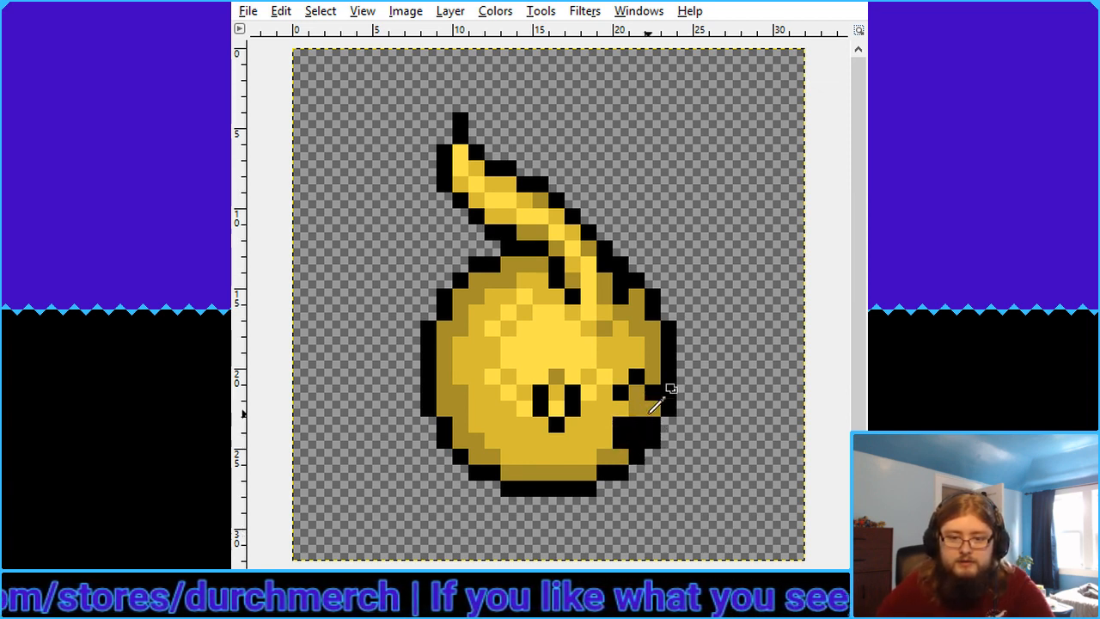
pyautogui.click(622, 425)
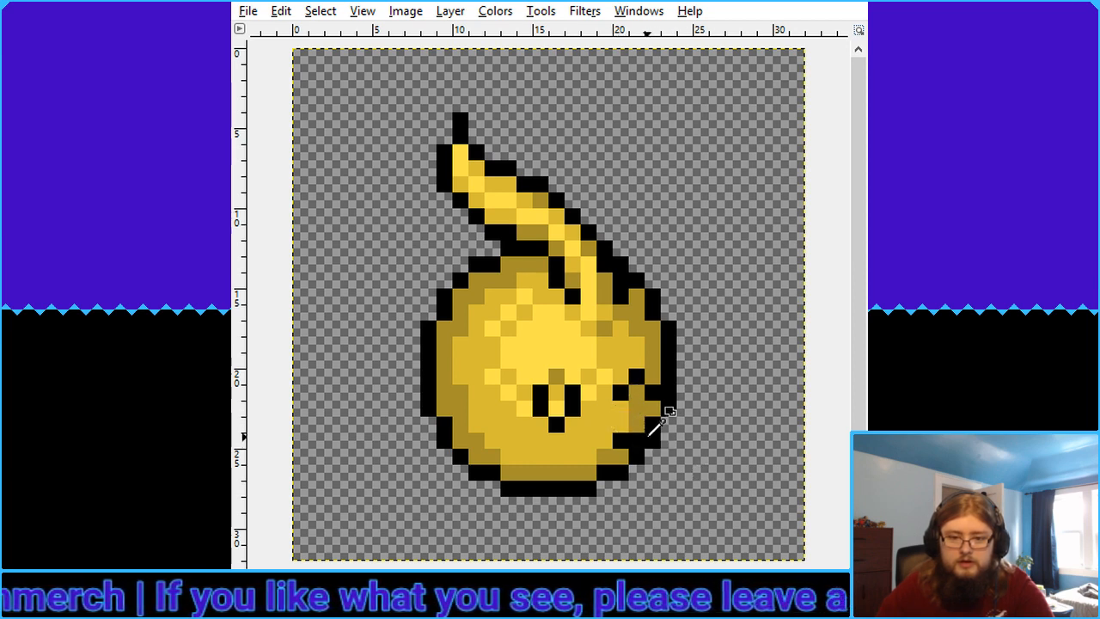
pyautogui.click(605, 429)
pyautogui.hotkey('ctrl', 'z')
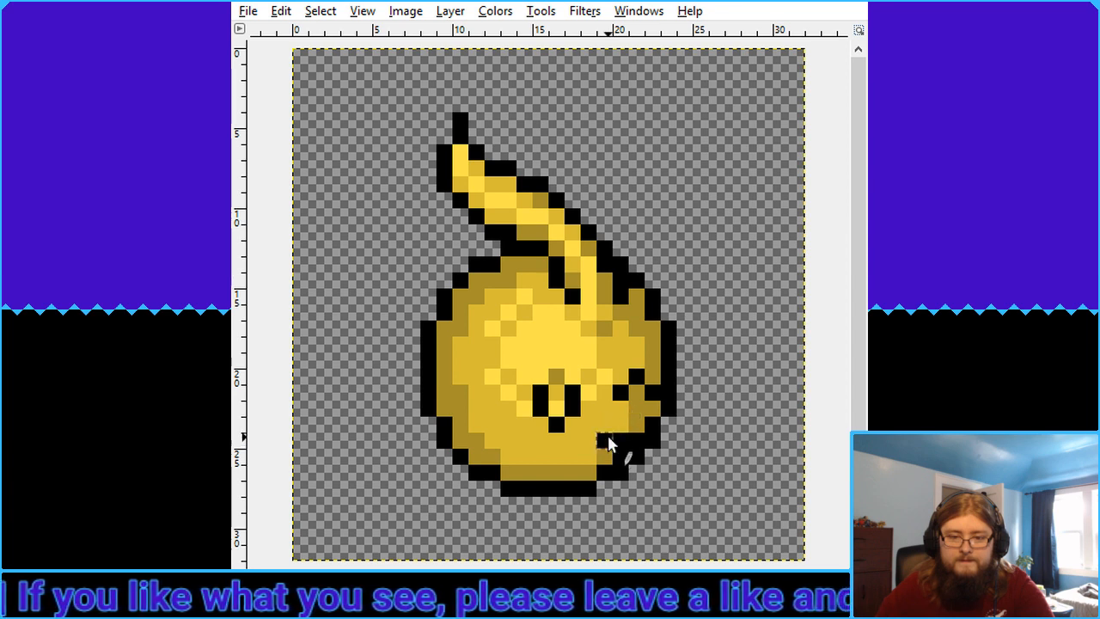
# Try extending the black mouth one pixel further inward and compare the ball with the original front-facing character
pyautogui.click(605, 439)
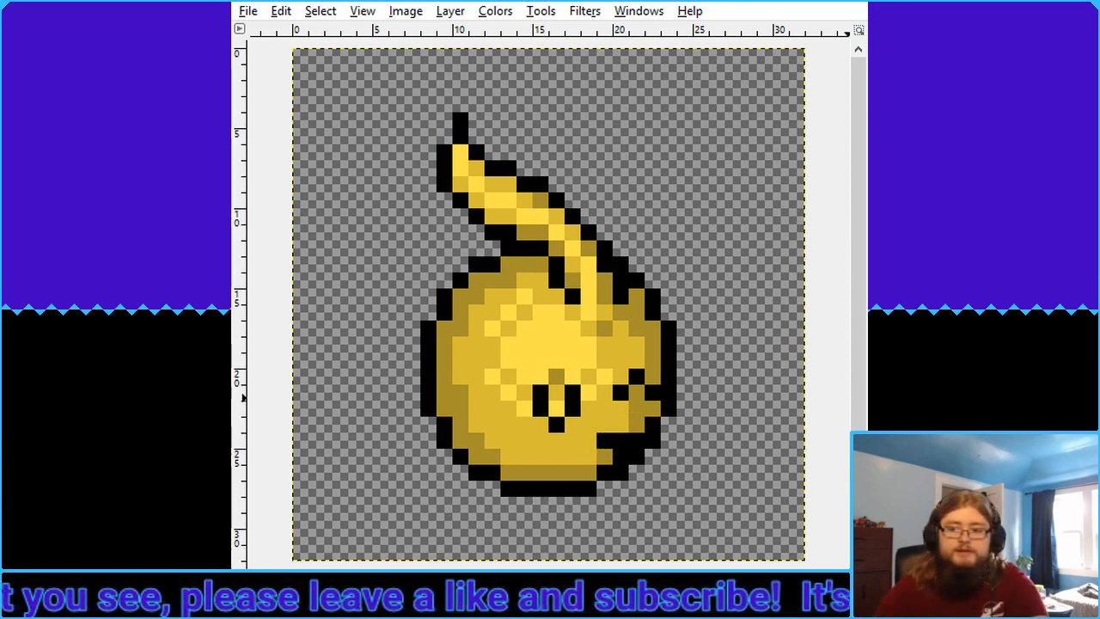
pyautogui.hotkey('ctrl', 'y')
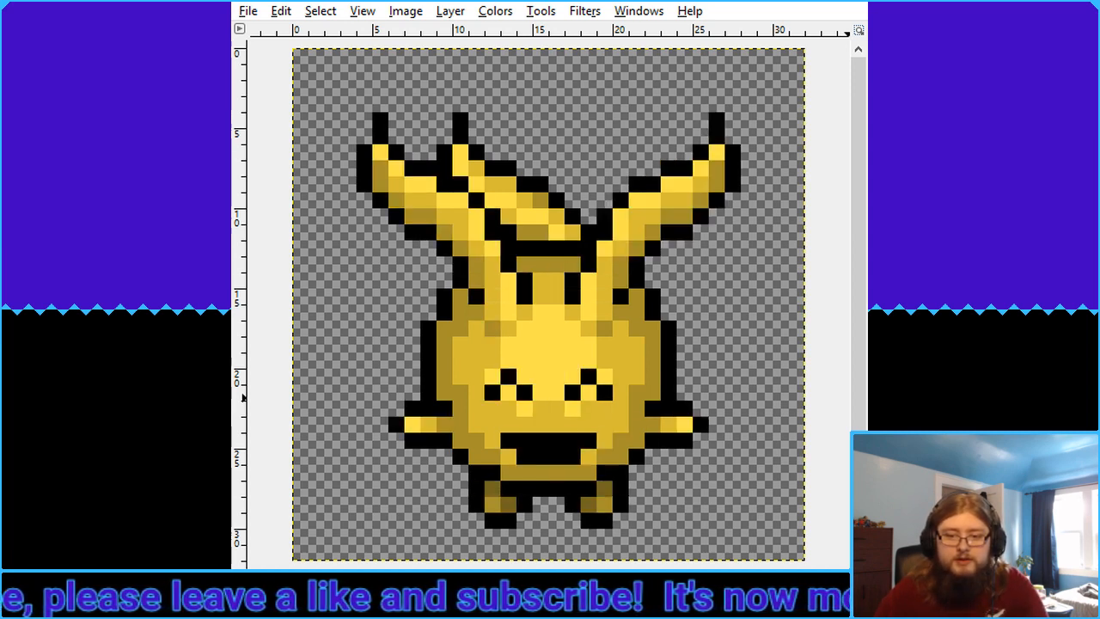
pyautogui.hotkey('ctrl', 'z')
pyautogui.hotkey('ctrl', 'y')
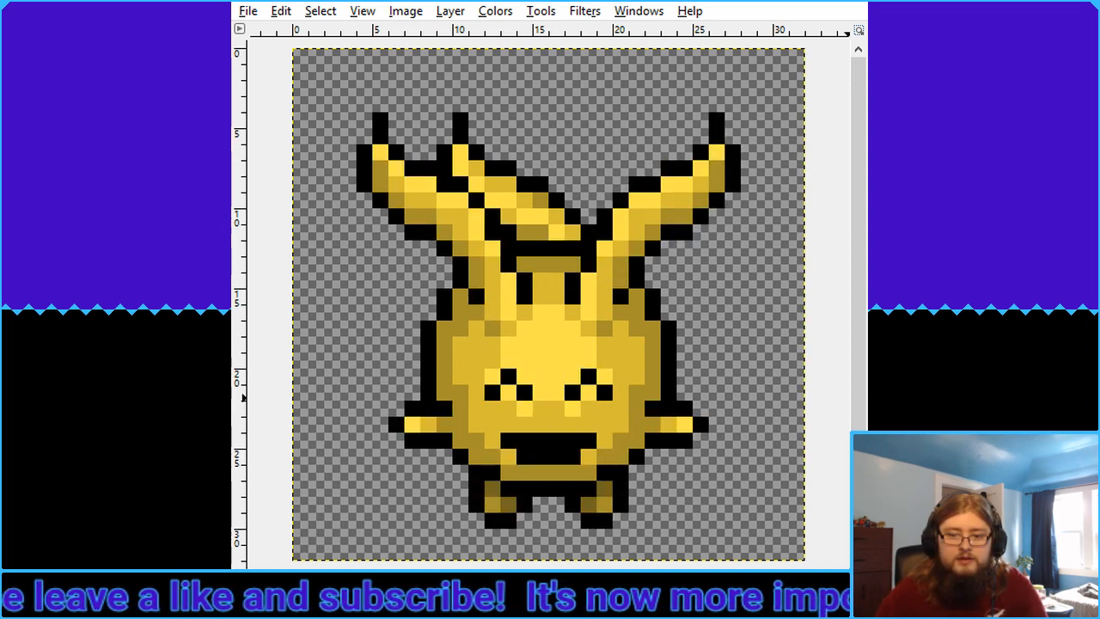
pyautogui.hotkey('ctrl', 'z')
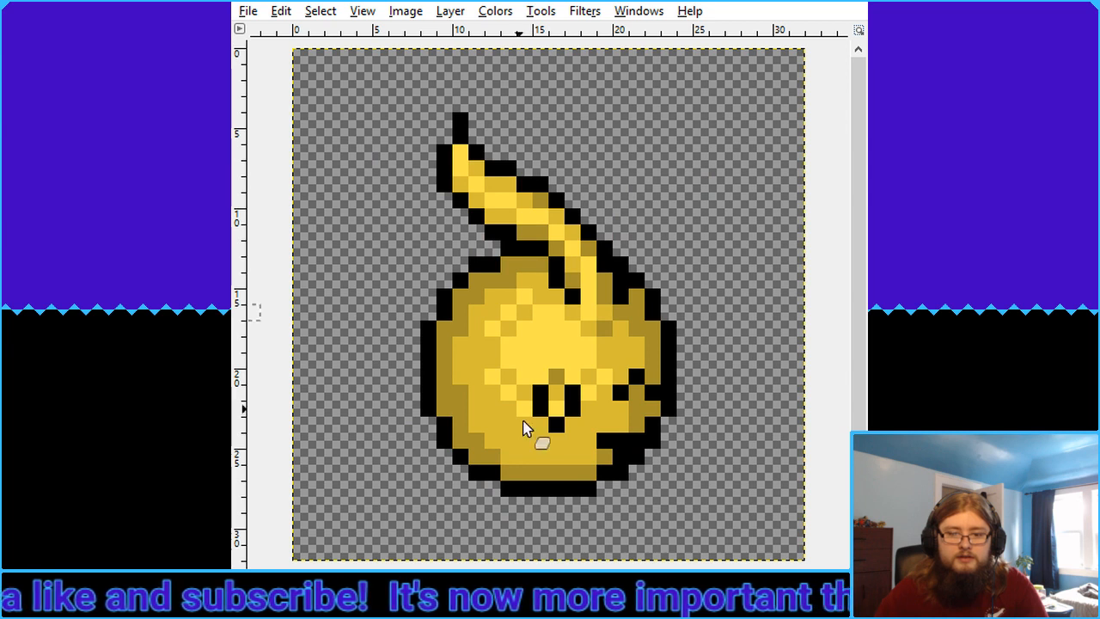
pyautogui.click(604, 439)
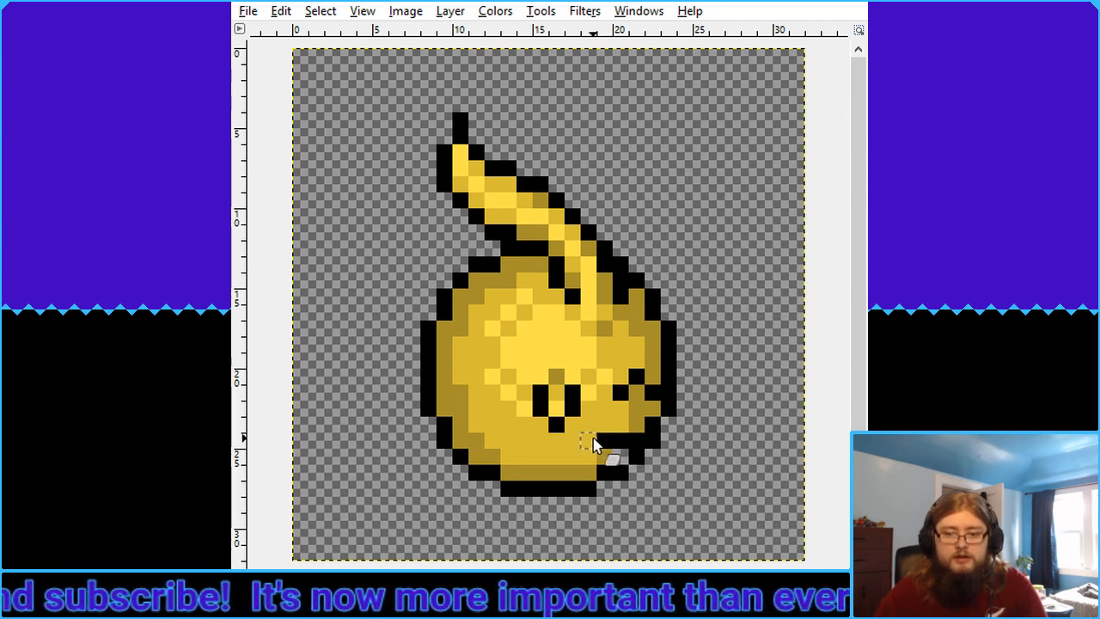
pyautogui.moveTo(612, 440); pyautogui.dragTo(653, 440)
pyautogui.hotkey('ctrl', 'z')
pyautogui.hotkey('ctrl', 'z')
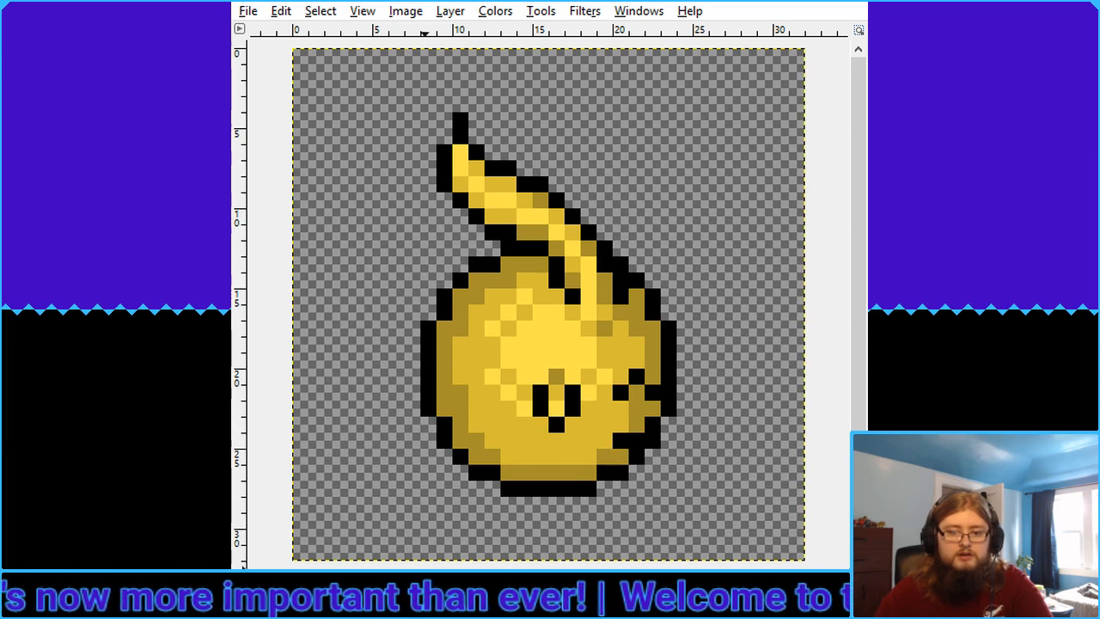
# Check how the lowered eye and mouth read on the ball at reduced size
pyautogui.press('-')
pyautogui.press('-')
pyautogui.press('-')
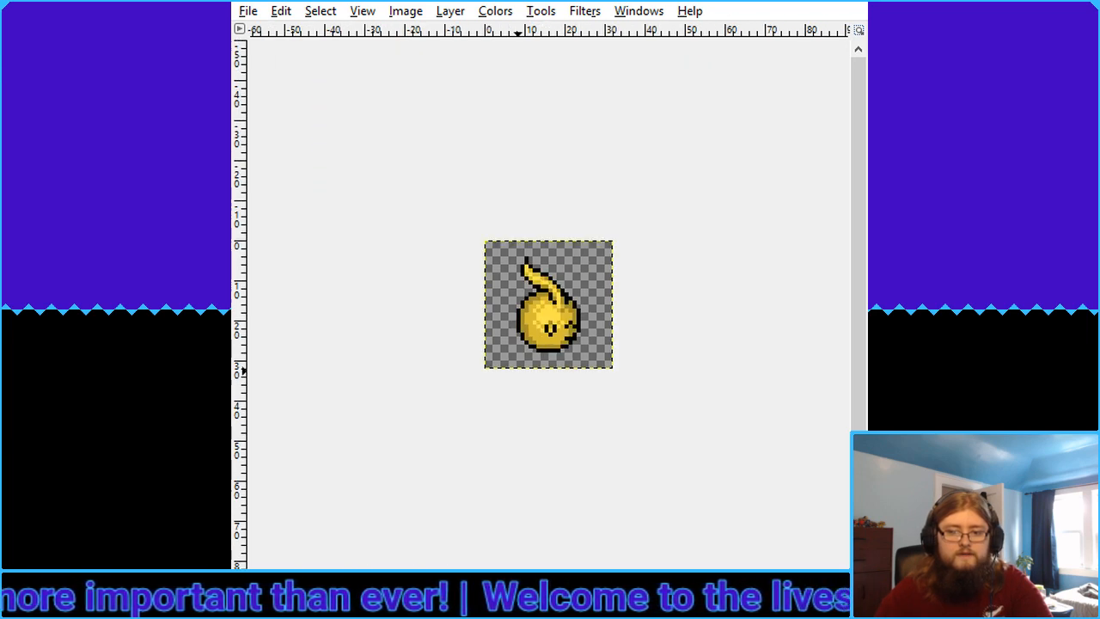
pyautogui.hotkey('shift', 'ctrl', 'j')
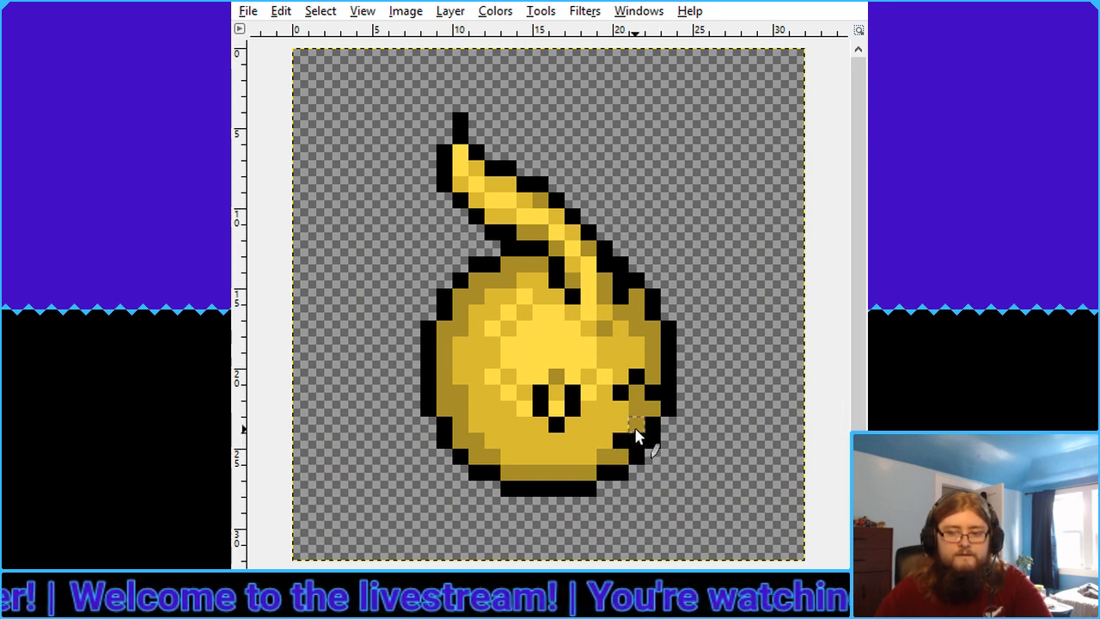
# Compare the ball sprite with the original front-facing character by toggling the original's visibility
pyautogui.click(759, 469)
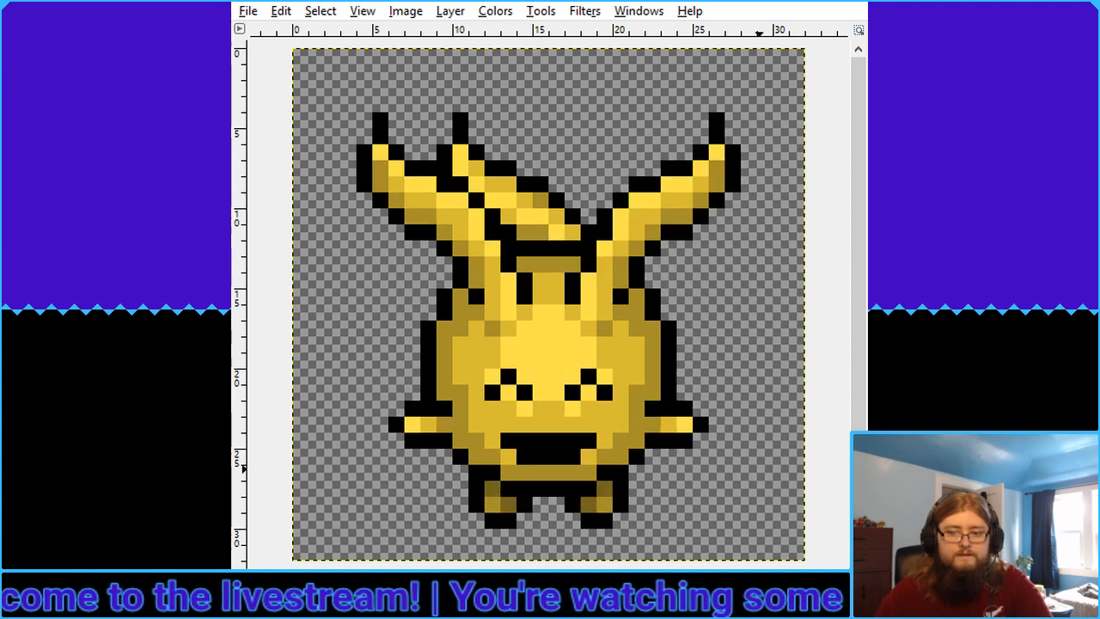
pyautogui.click(759, 469)
pyautogui.click(759, 469)
pyautogui.click(759, 470)
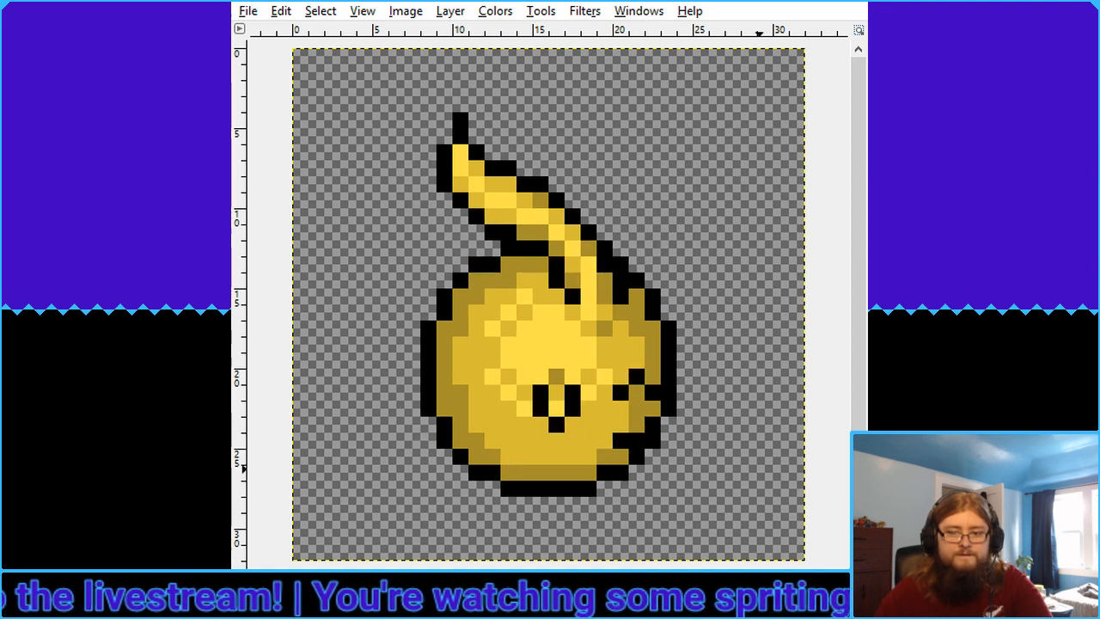
pyautogui.click(758, 469)
pyautogui.click(759, 469)
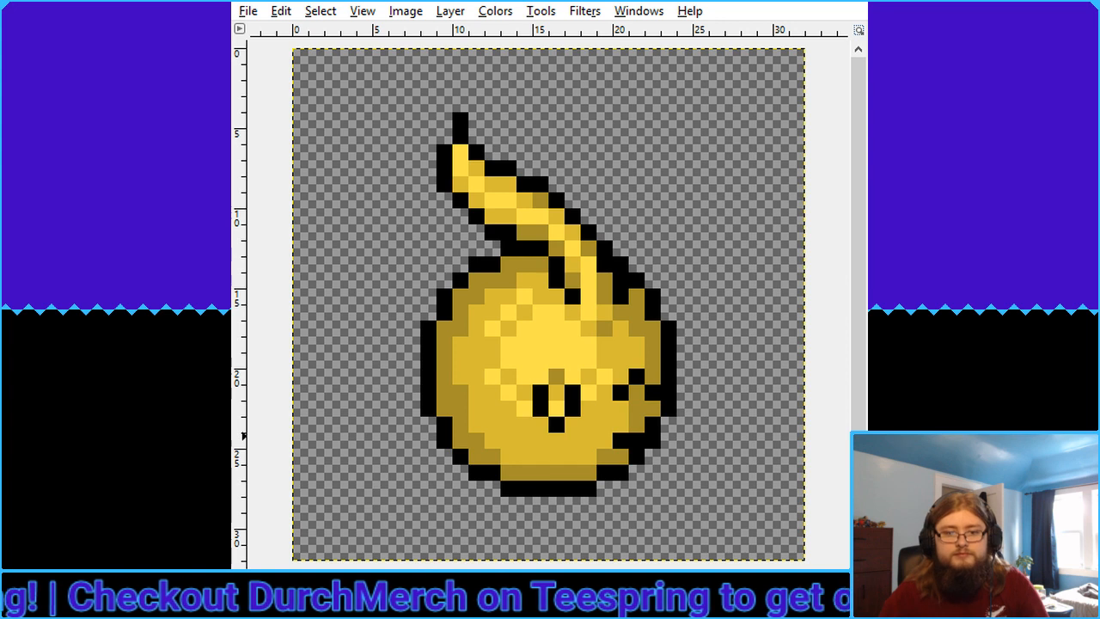
# Try extending the black mouth one pixel further inward and preview the ball at reduced size
pyautogui.moveTo(626, 464)
pyautogui.mouseDown()
pyautogui.moveTo(634, 453)
pyautogui.moveTo(603, 440)
pyautogui.mouseUp()
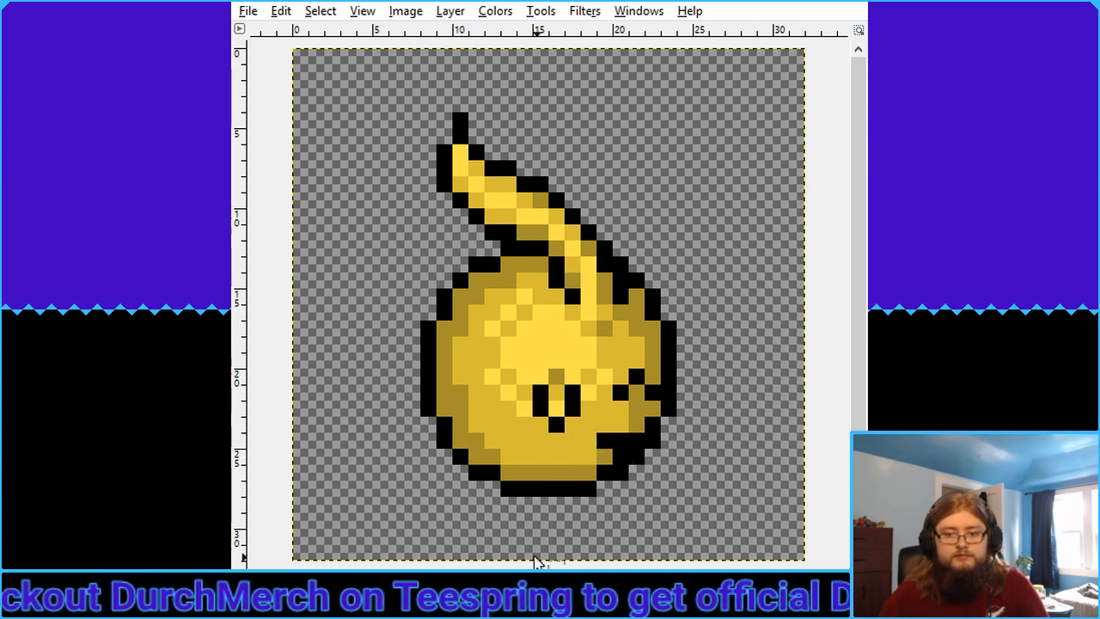
pyautogui.scroll(-5, 532, 337)
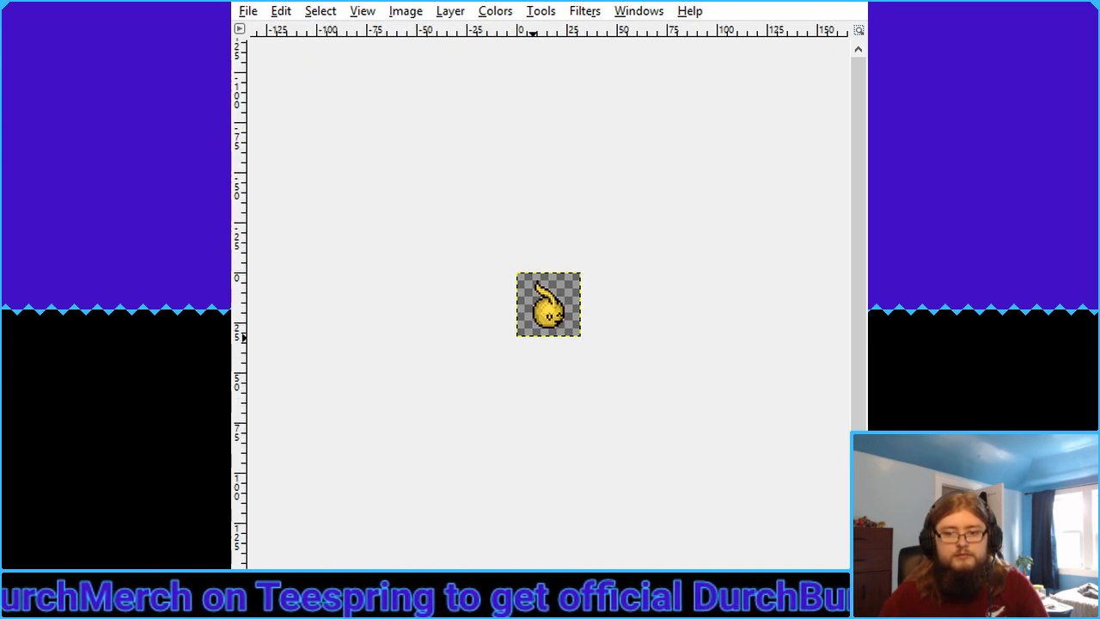
pyautogui.hotkey('shift', 'ctrl', 'j')
pyautogui.scroll(-3, 518, 370)
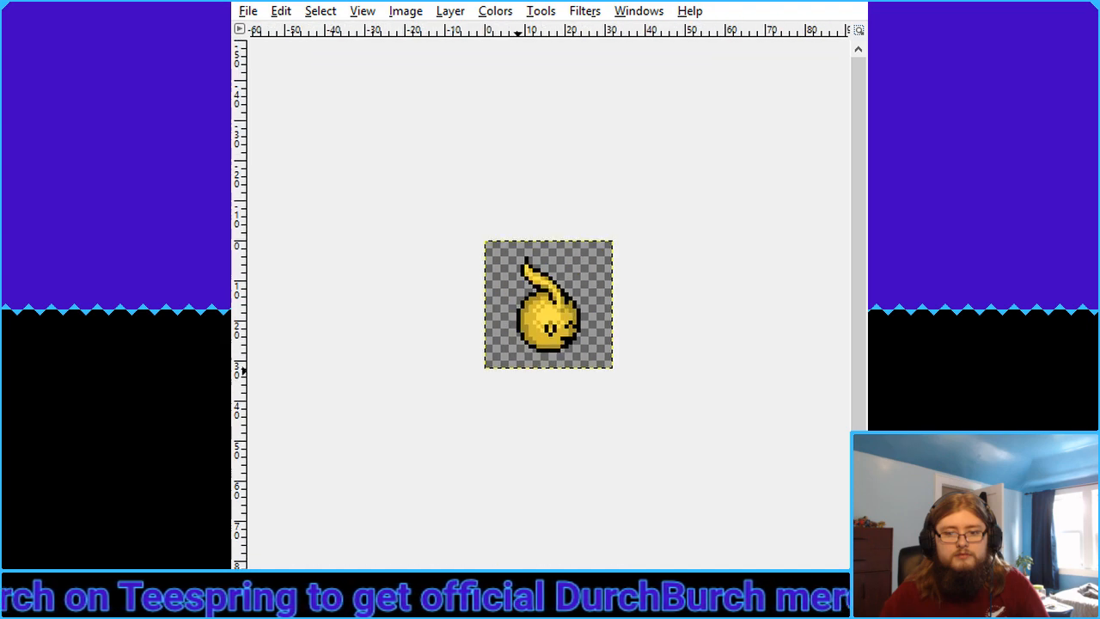
pyautogui.hotkey('shift', 'ctrl', 'j')
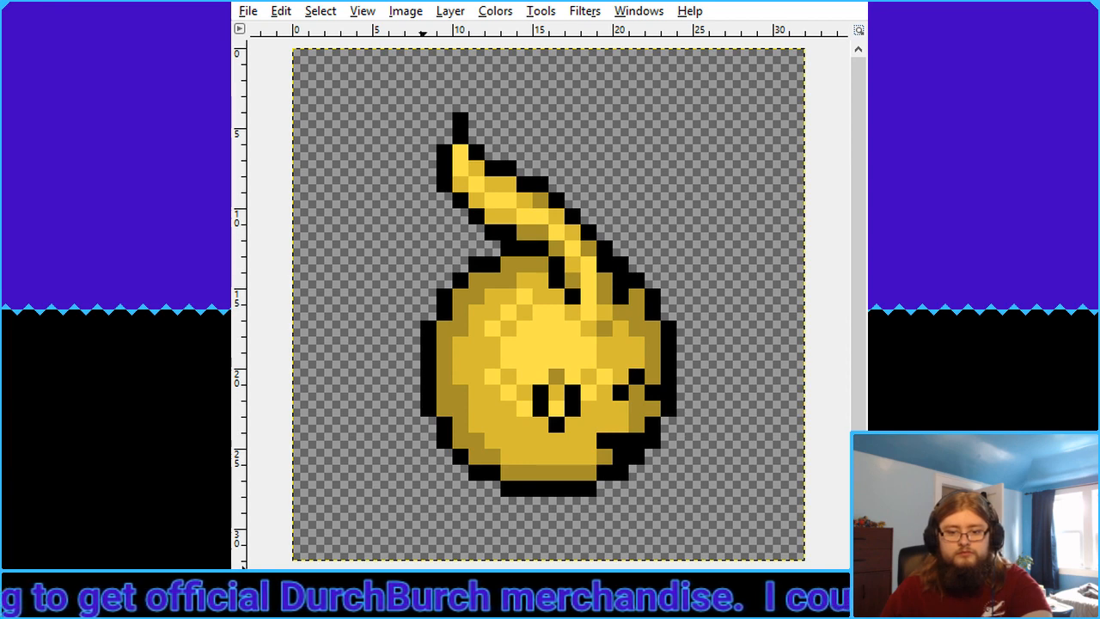
pyautogui.scroll(-4, 361, 558)
pyautogui.scroll(4, 361, 558)
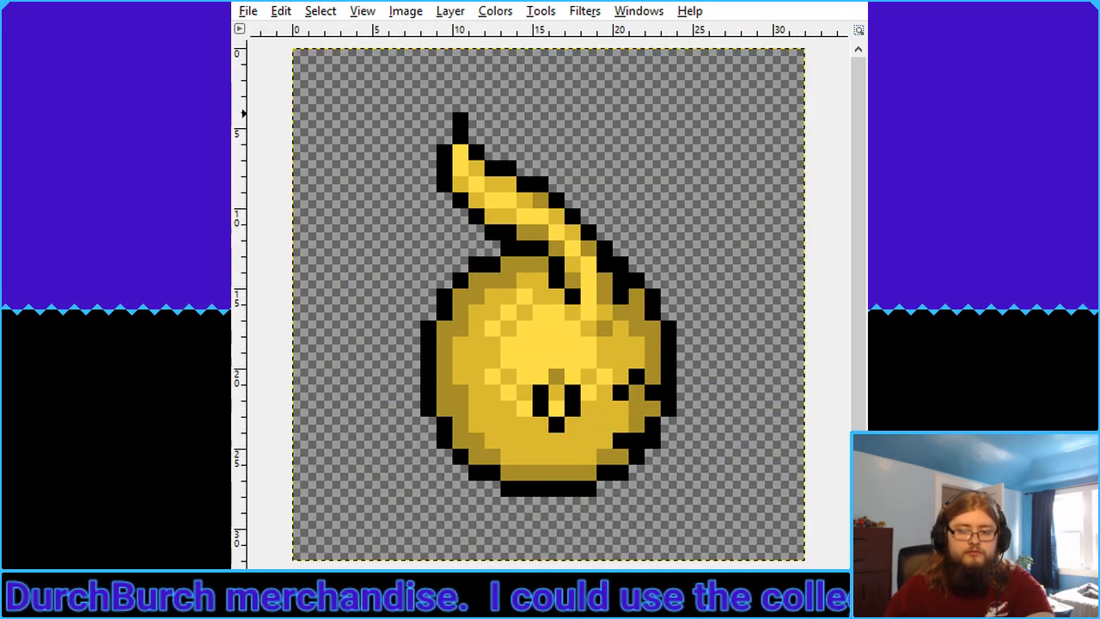
# Check how the ball reads at reduced size with the shorter mouth
pyautogui.scroll(-6, 533, 400)
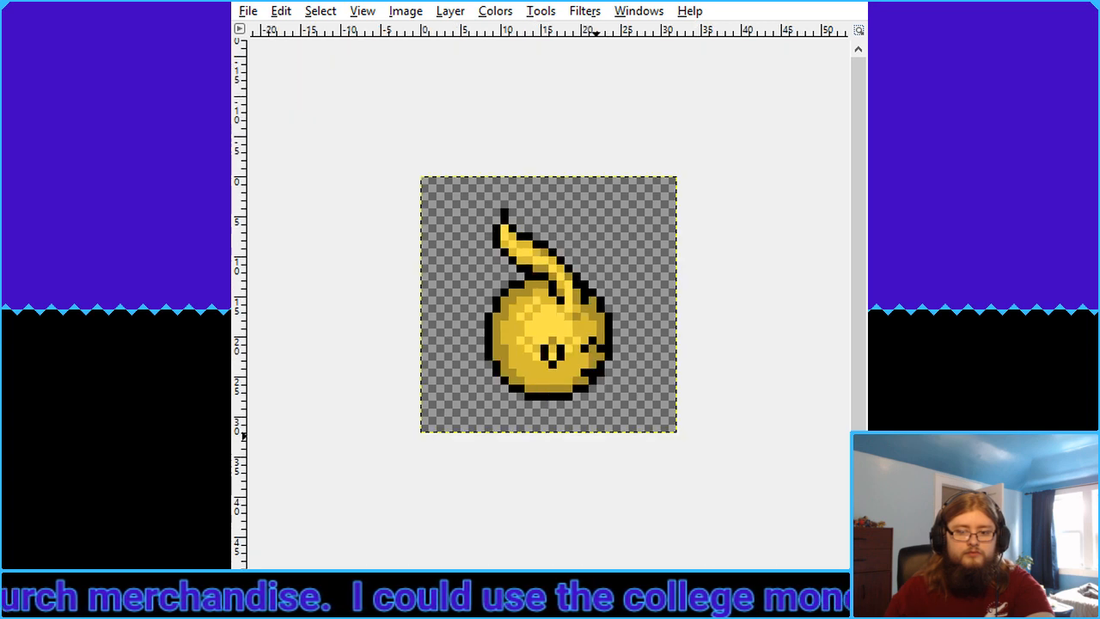
pyautogui.scroll(1, 548, 304)
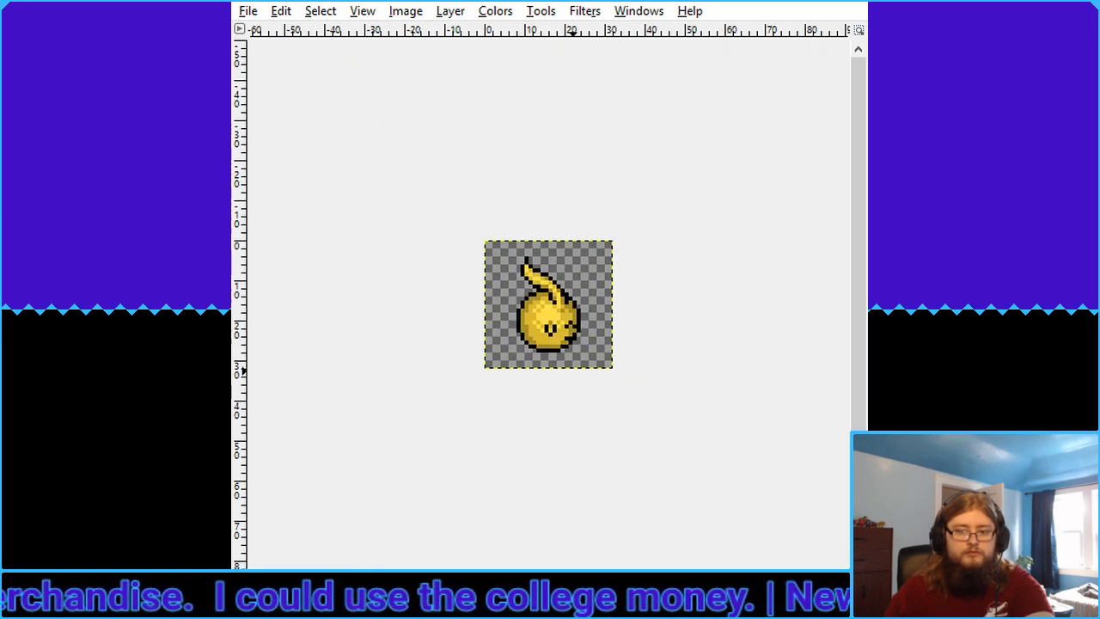
pyautogui.scroll(-1, 549, 304)
pyautogui.scroll(1, 548, 305)
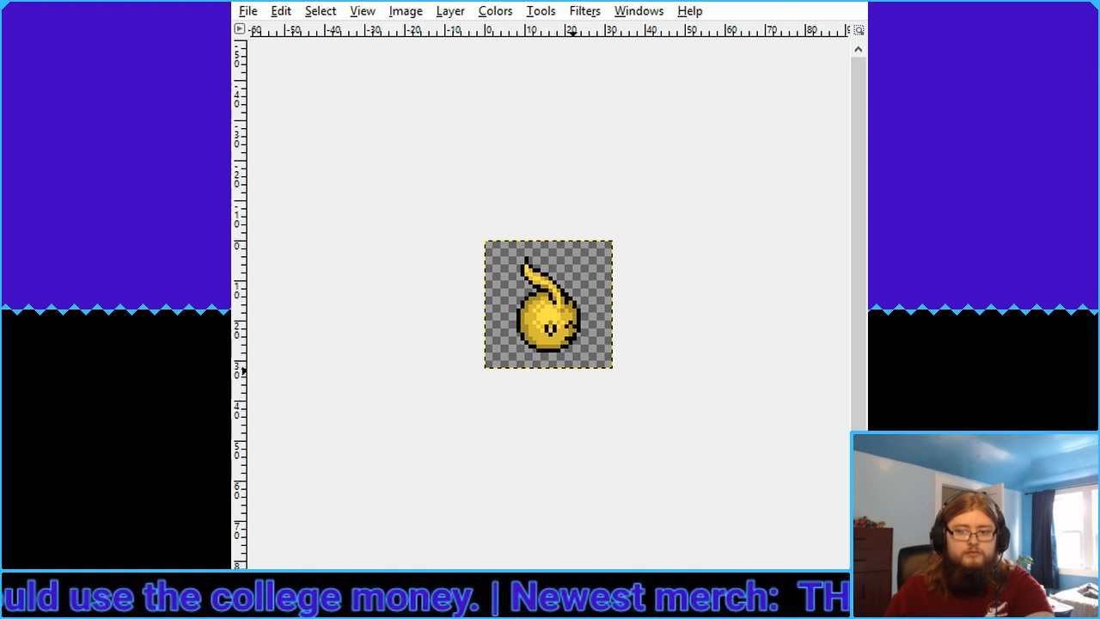
pyautogui.scroll(2, 548, 304)
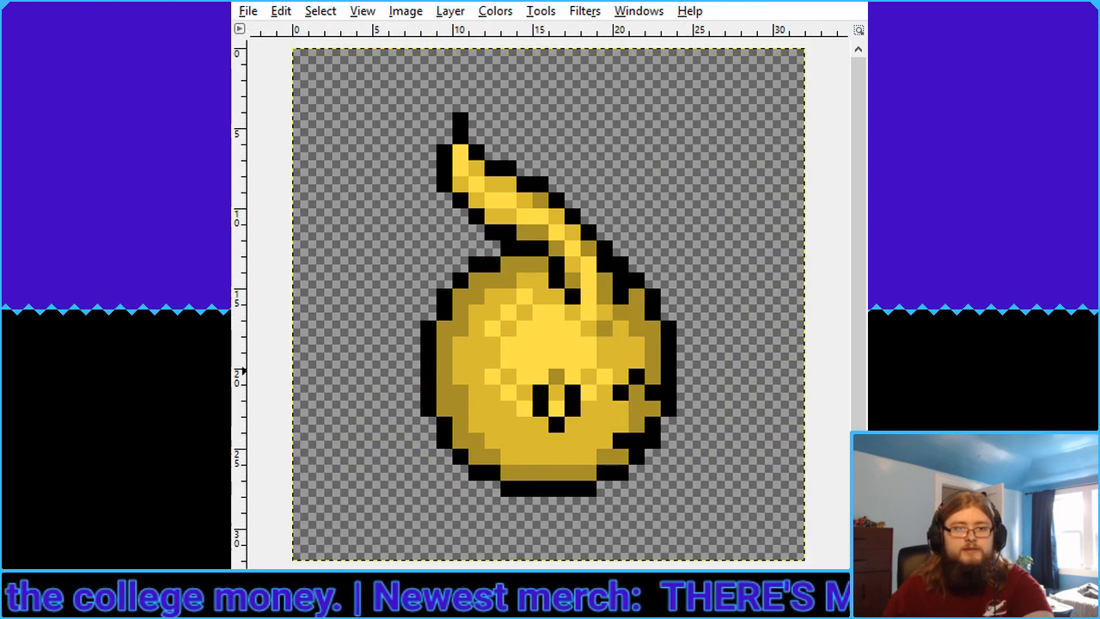
pyautogui.moveTo(468, 465); pyautogui.dragTo(668, 511)
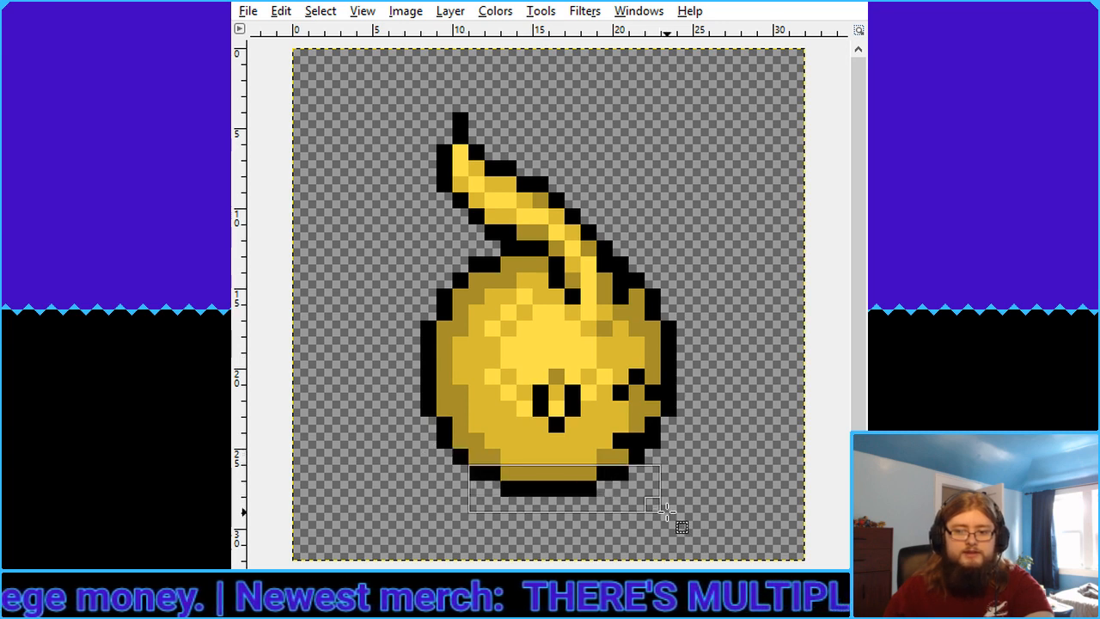
pyautogui.moveTo(453, 448); pyautogui.dragTo(675, 475)
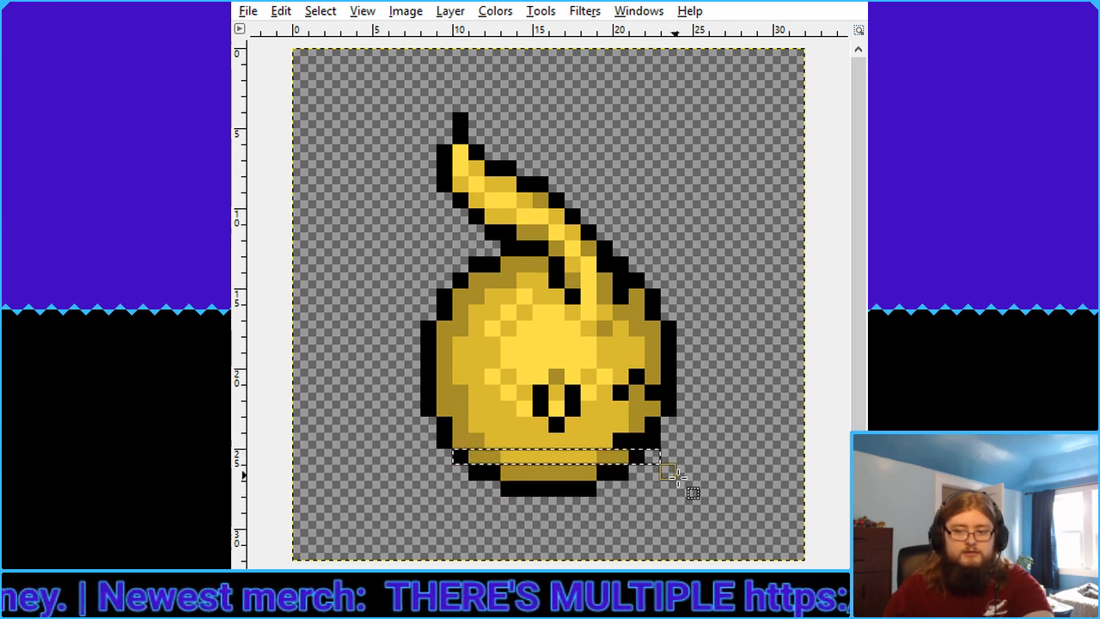
pyautogui.click(674, 474)
pyautogui.moveTo(436, 417); pyautogui.dragTo(659, 514)
pyautogui.click(388, 337)
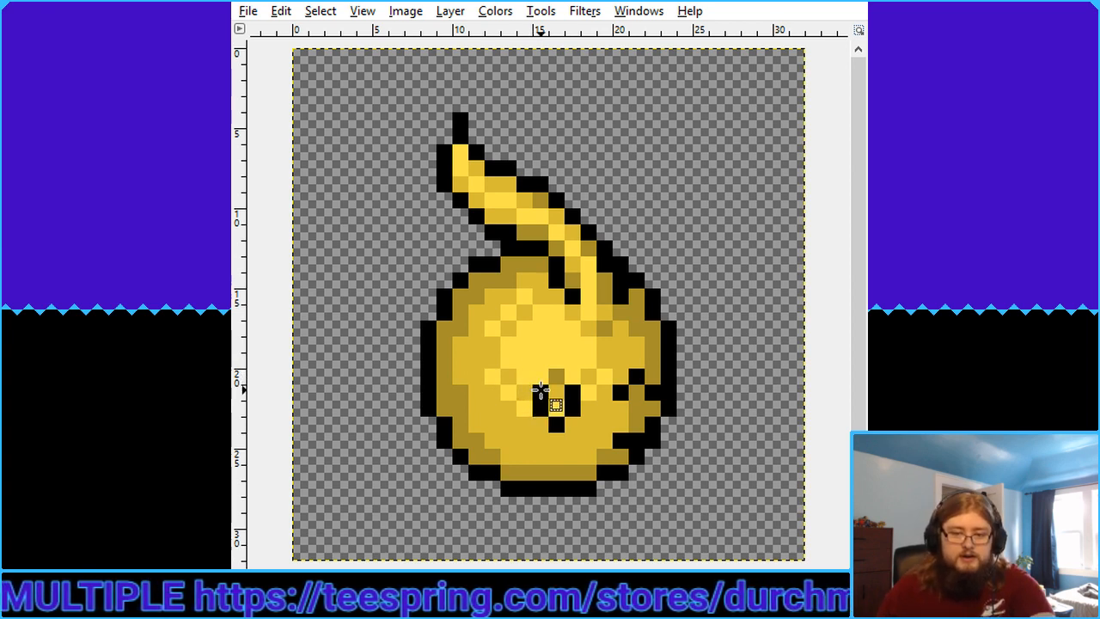
# Move the black V-shaped mark and the dark pixel above it one pixel down, repainting the leftover pixels yellow
pyautogui.moveTo(555, 392)
pyautogui.mouseDown()
pyautogui.moveTo(556, 407)
pyautogui.moveTo(579, 416)
pyautogui.mouseUp()
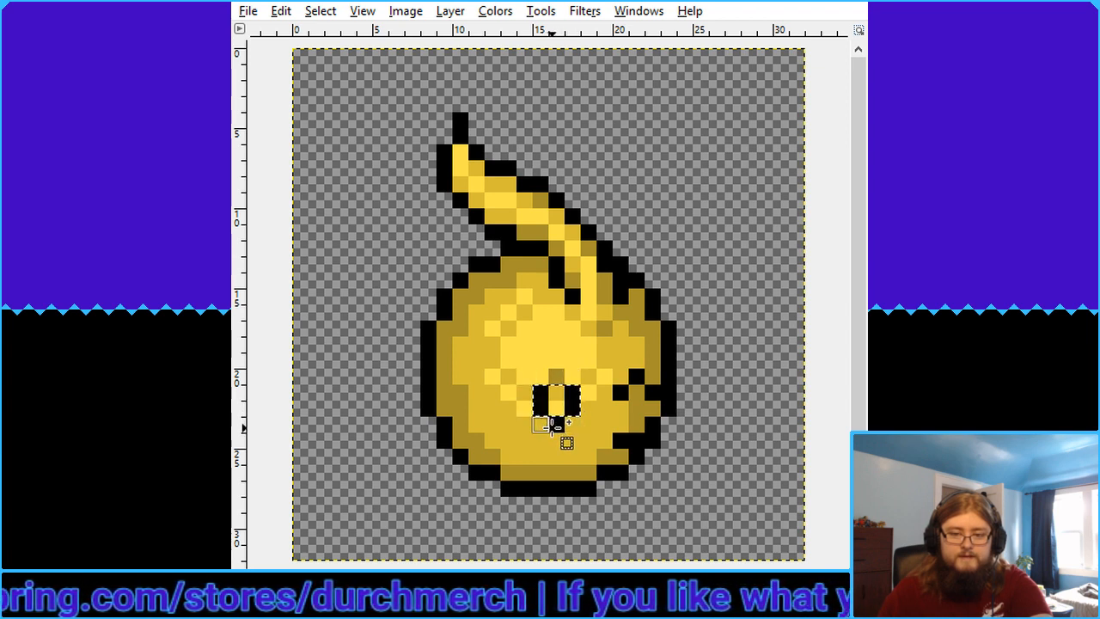
pyautogui.moveTo(551, 427); pyautogui.dragTo(560, 430)
pyautogui.moveTo(551, 373); pyautogui.dragTo(566, 393)
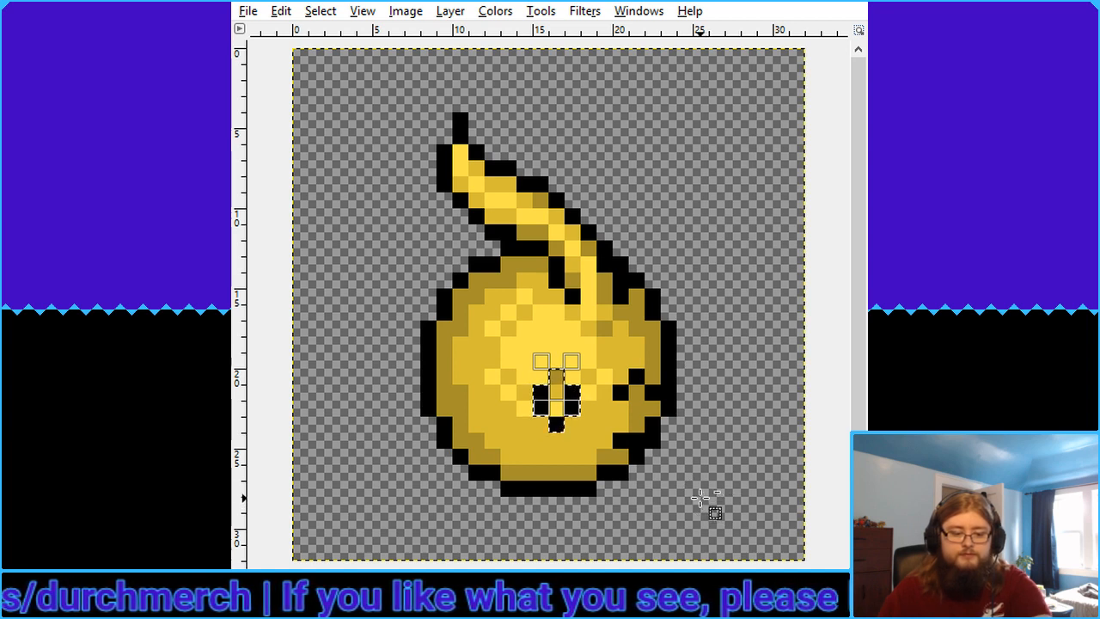
pyautogui.hotkey('ctrl', 'c')
pyautogui.hotkey('ctrl', 'v')
pyautogui.press('Down')
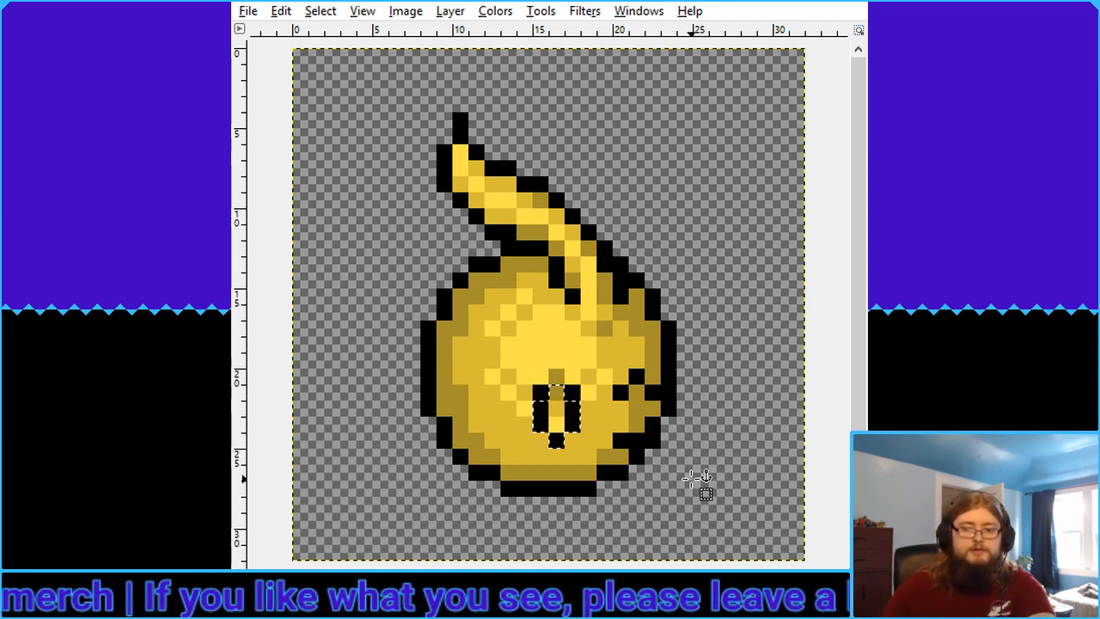
pyautogui.click(696, 481)
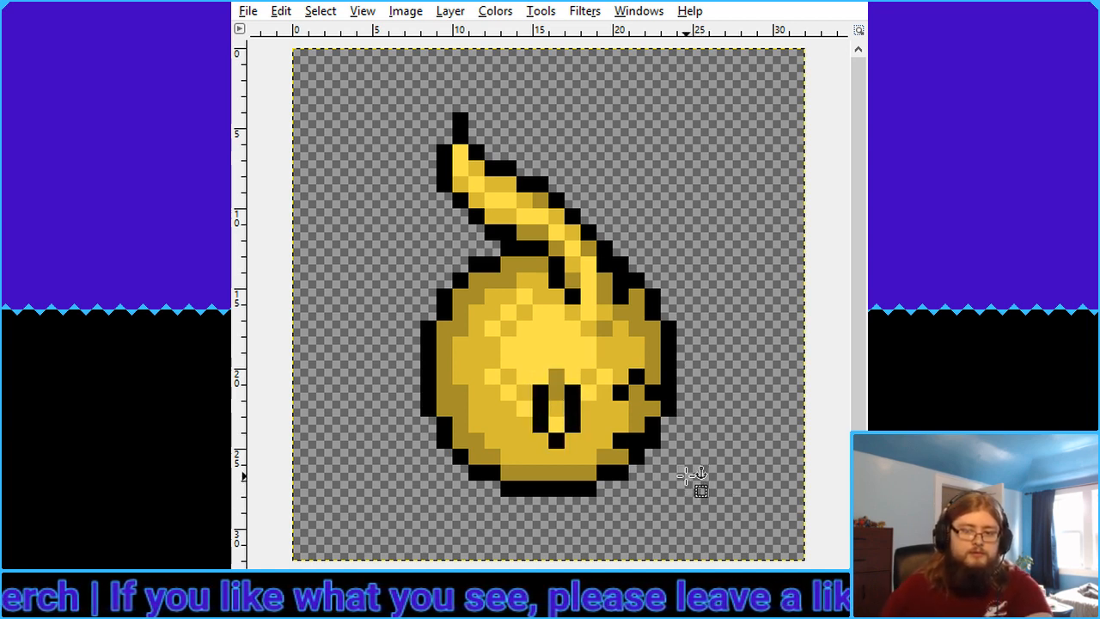
pyautogui.click(558, 396)
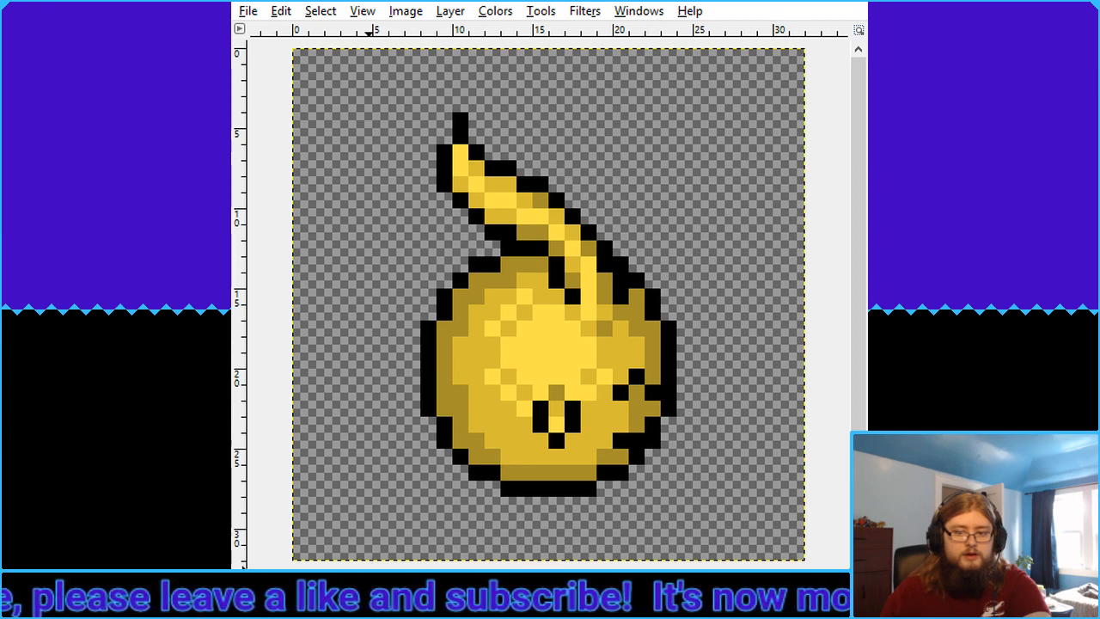
# Check how the lowered V-shaped mark reads at reduced size
pyautogui.press('-')
pyautogui.press('-')
pyautogui.press('-')
pyautogui.press('-')
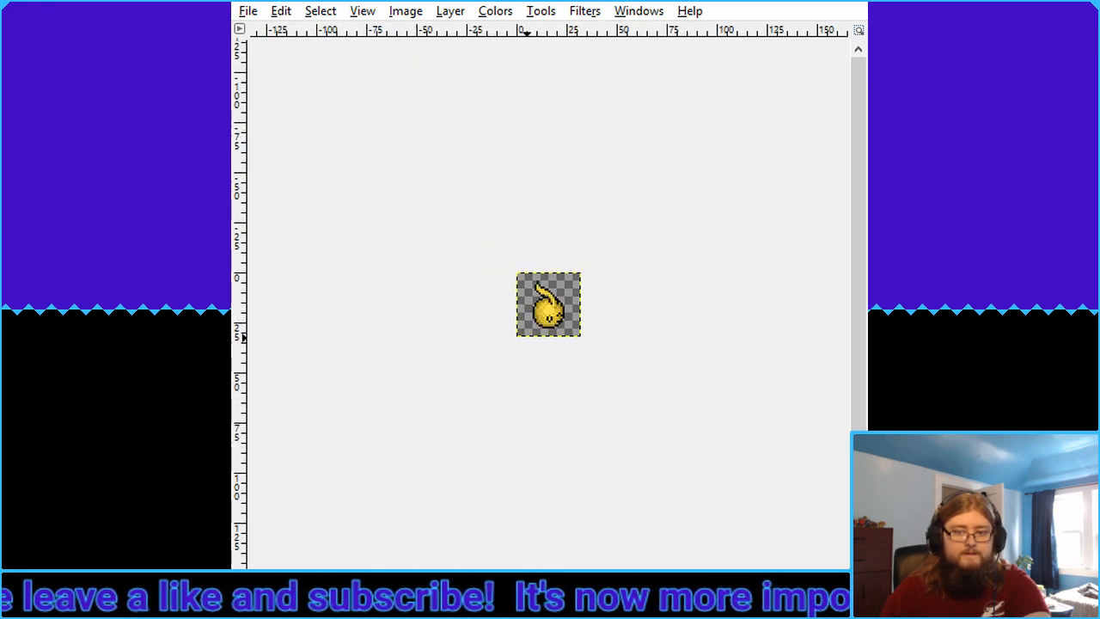
pyautogui.press('-')
pyautogui.hotkey('shift', 'ctrl', 'j')
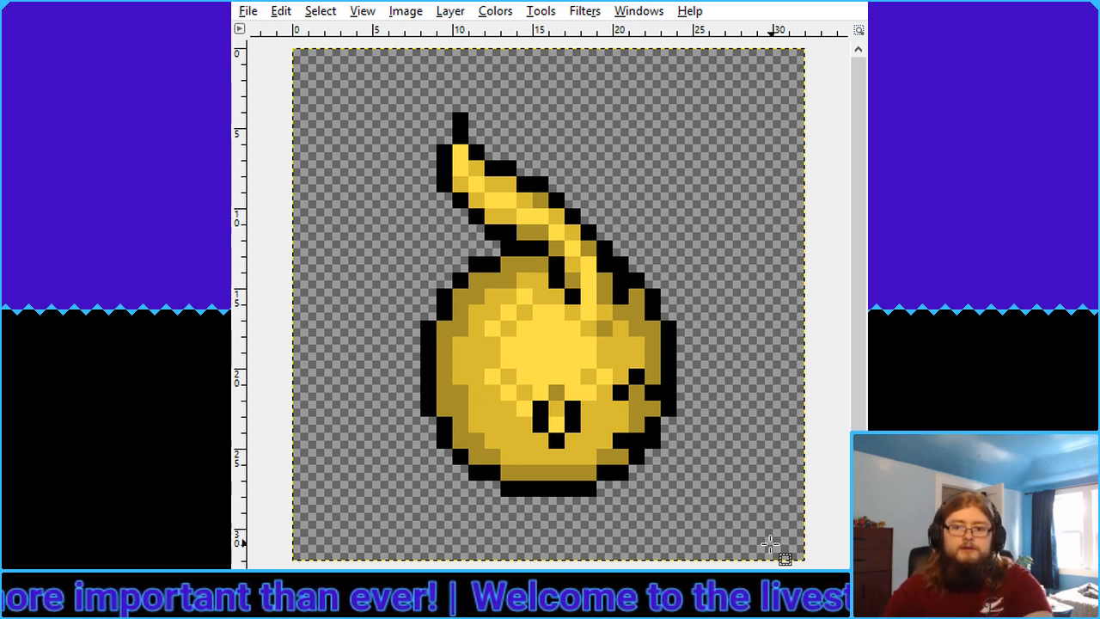
# Shorten the V-shaped mark by moving its lower two rows up one pixel, and fill the gap with body yellow
pyautogui.moveTo(567, 449); pyautogui.dragTo(581, 448)
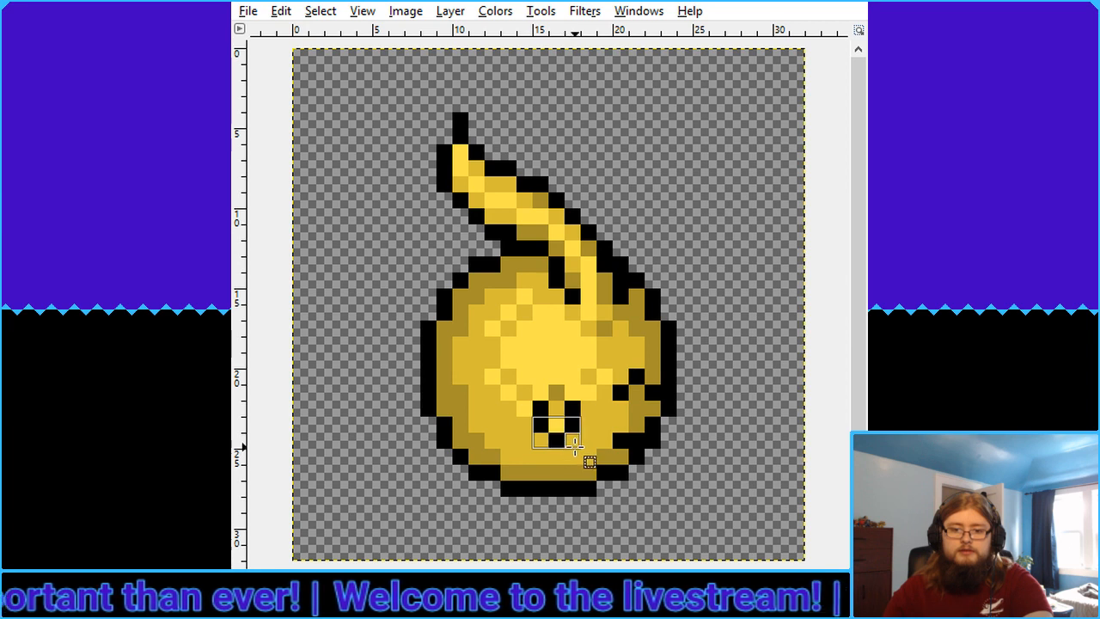
pyautogui.hotkey('ctrl', 'x')
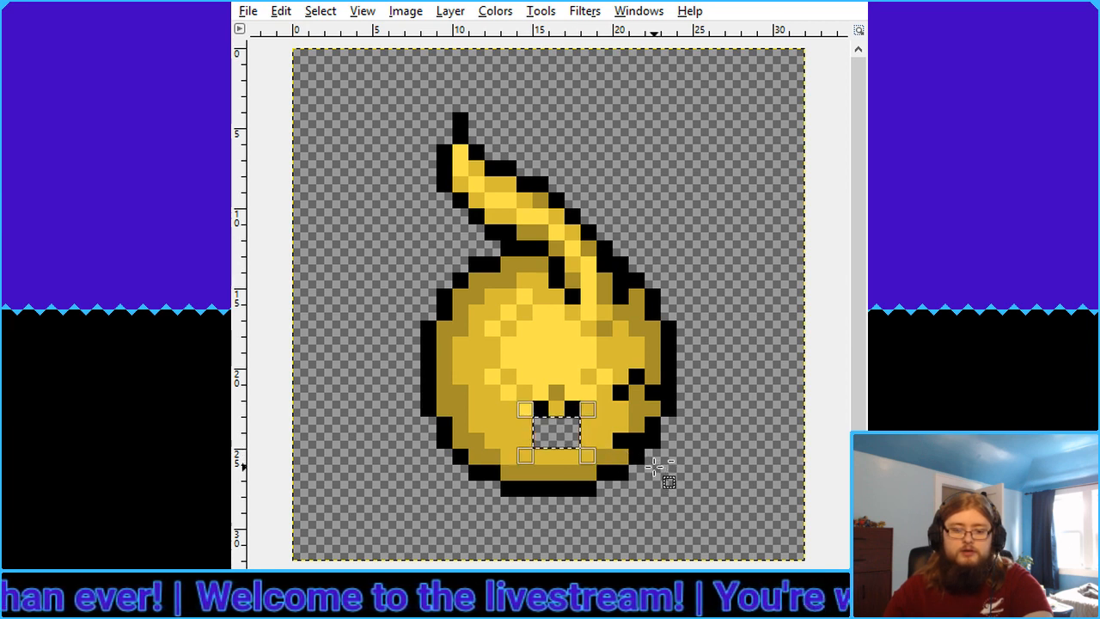
pyautogui.hotkey('ctrl', 'v')
pyautogui.press('Up')
pyautogui.click(630, 460)
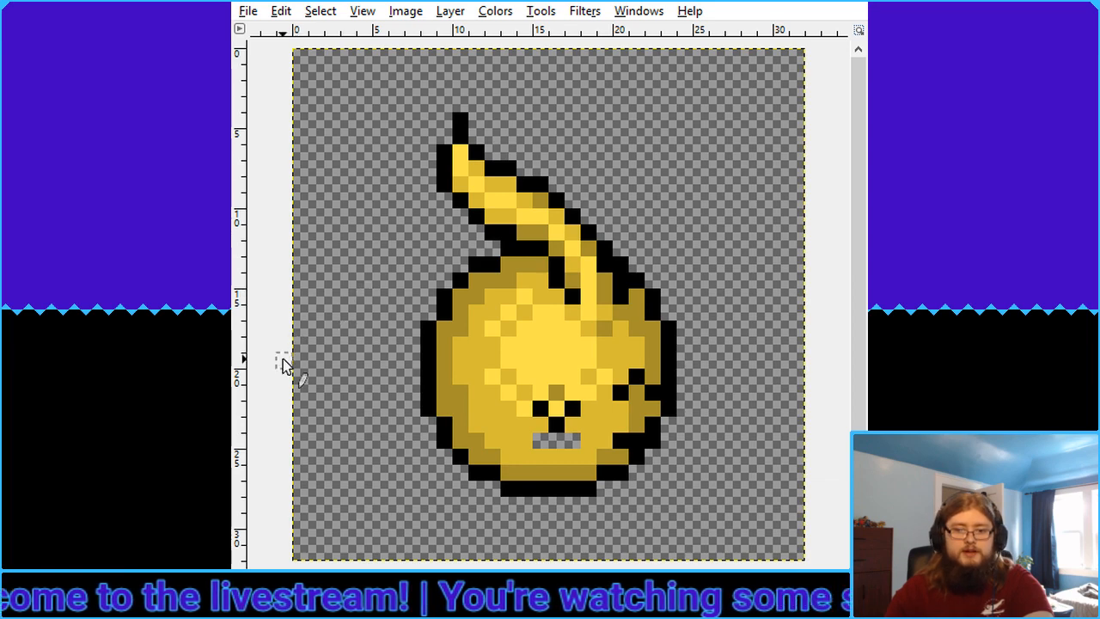
pyautogui.moveTo(538, 440); pyautogui.dragTo(579, 443)
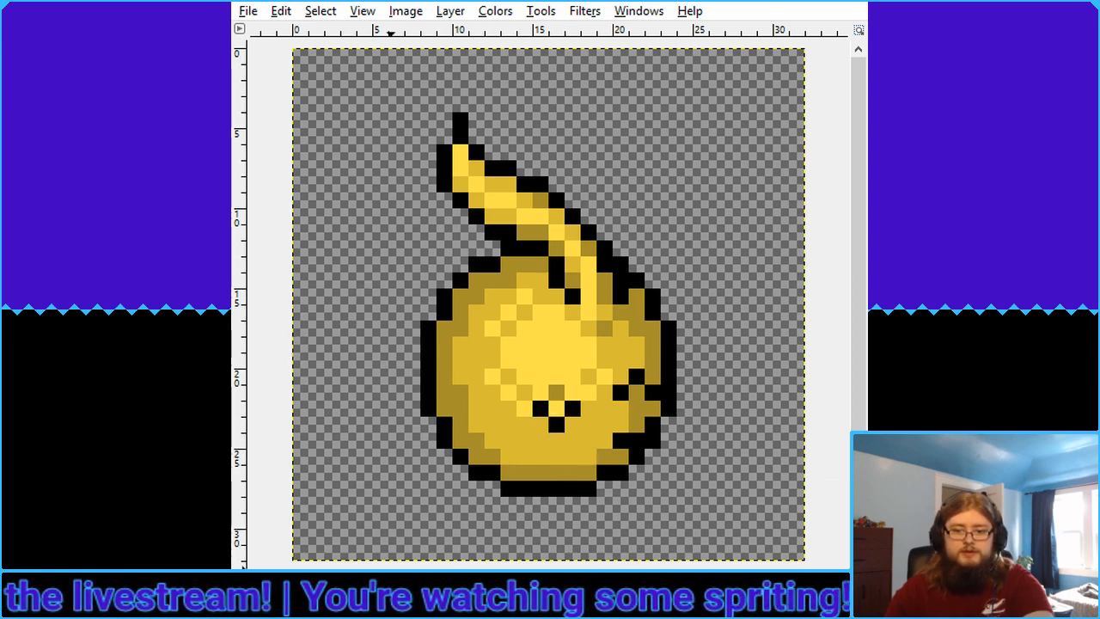
# Shade the pixels beside and directly below the V-shaped mark's black tip in dark yellow, previewing at reduced size
pyautogui.scroll(-3, 391, 593)
pyautogui.scroll(3, 391, 593)
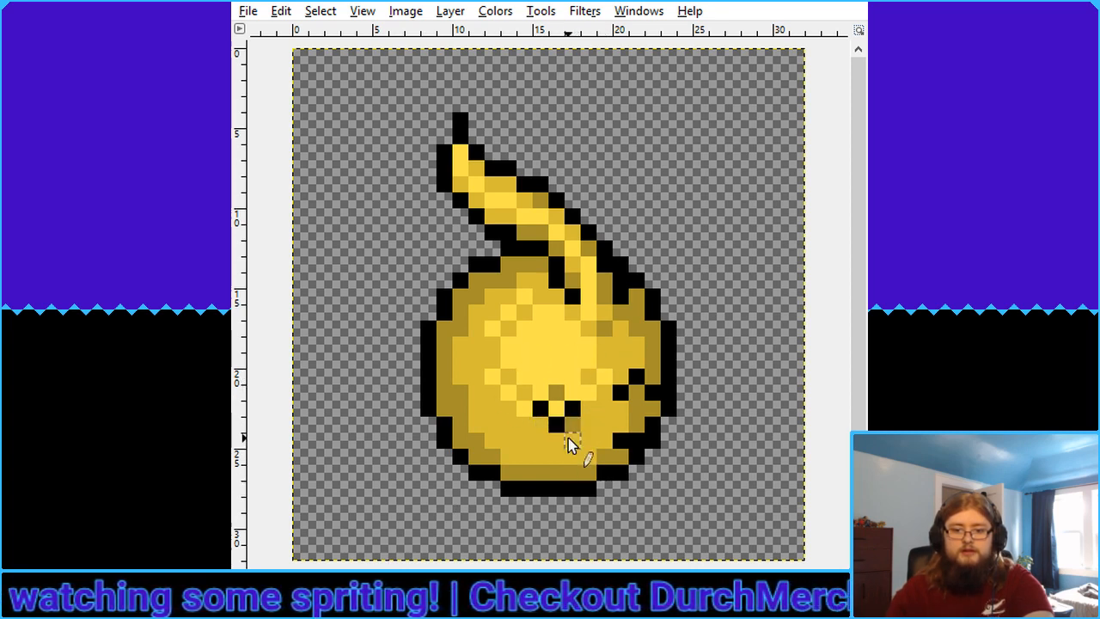
pyautogui.scroll(-3, 429, 459)
pyautogui.scroll(3, 430, 460)
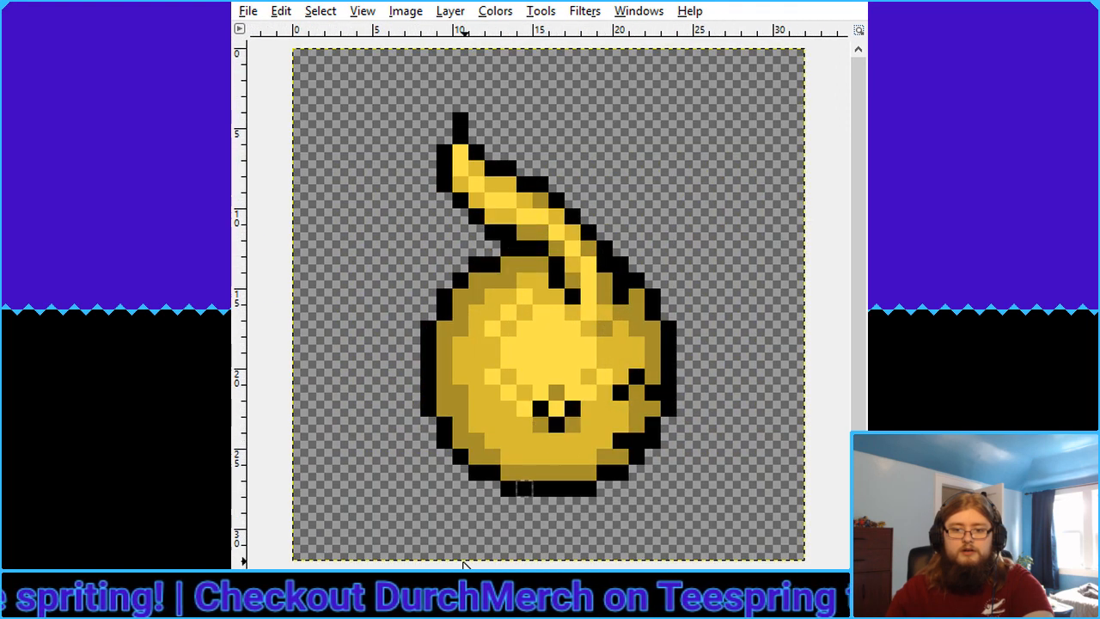
pyautogui.scroll(-5, 538, 338)
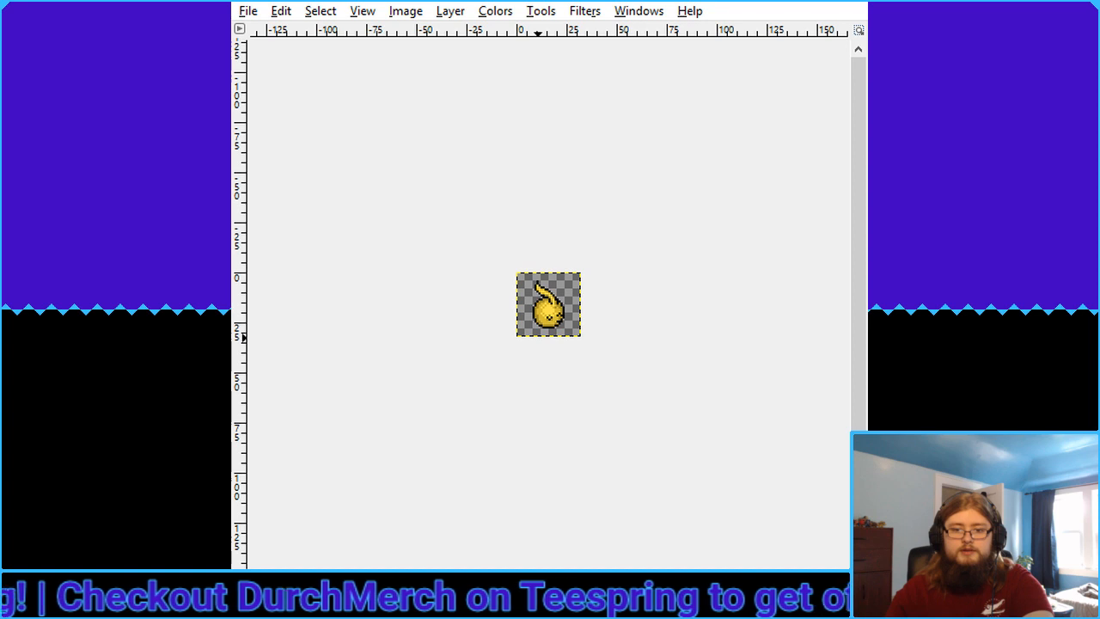
pyautogui.scroll(5, 538, 337)
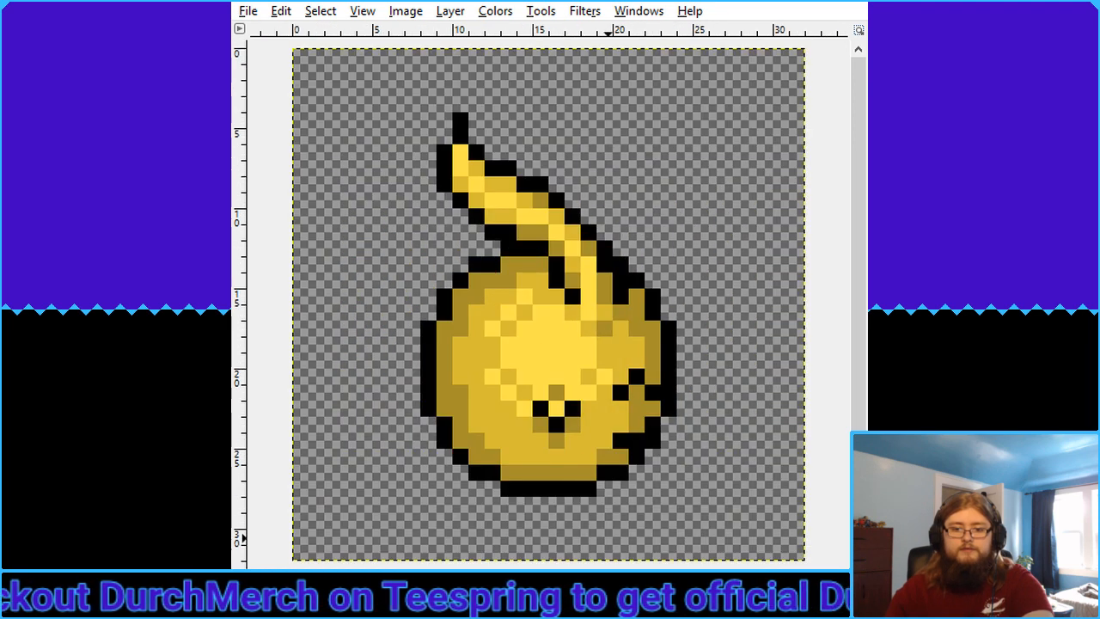
# Touch up the dark yellow shading beneath the V-shaped mark and check the ball at reduced size
pyautogui.scroll(-5, 556, 334)
pyautogui.scroll(2, 555, 333)
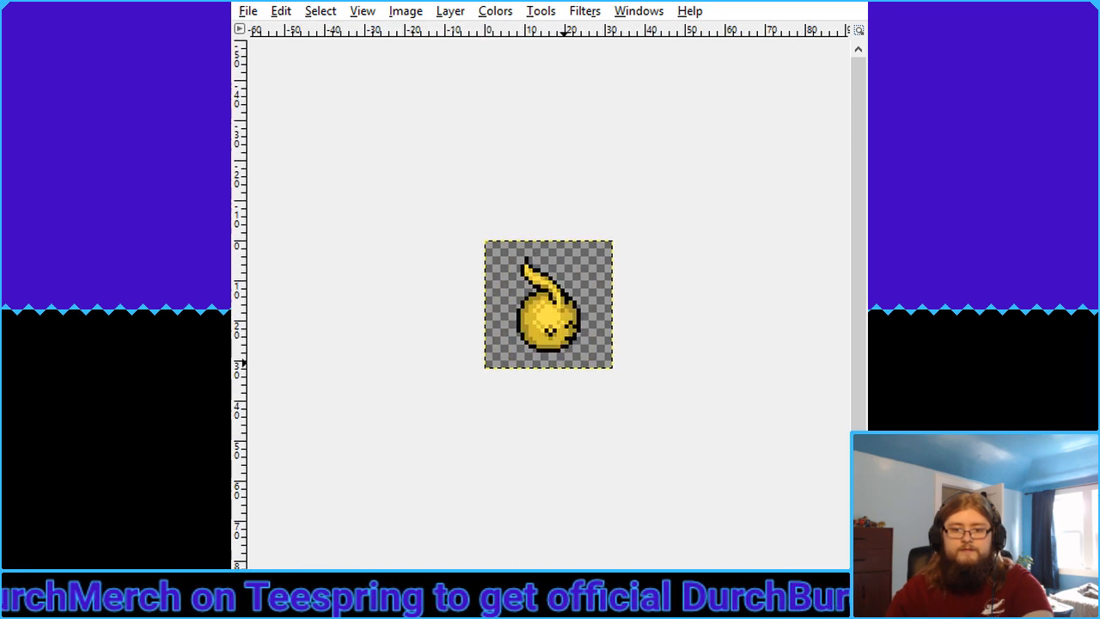
pyautogui.scroll(-2, 555, 334)
pyautogui.scroll(5, 556, 333)
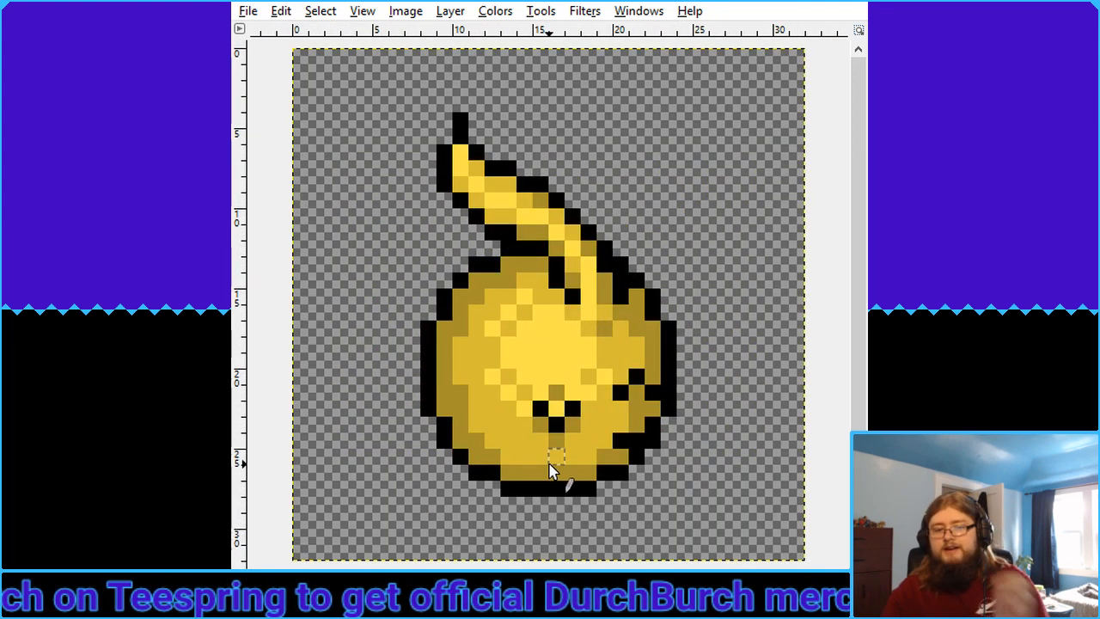
pyautogui.moveTo(571, 441)
pyautogui.mouseDown()
pyautogui.moveTo(550, 450)
pyautogui.moveTo(557, 461)
pyautogui.mouseUp()
pyautogui.scroll(-4, 548, 305)
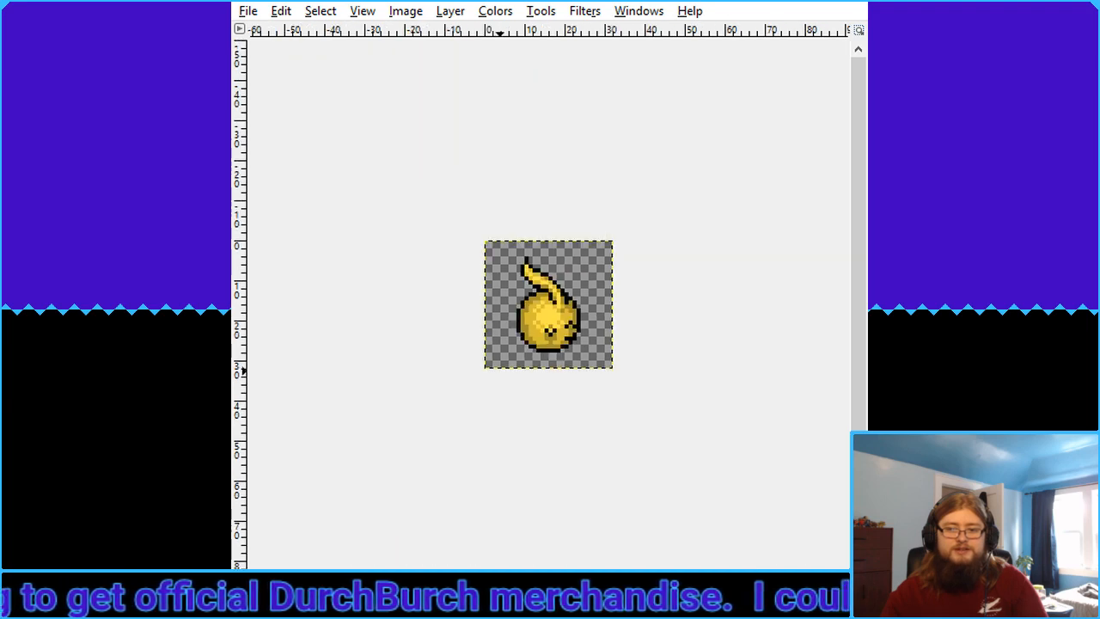
pyautogui.scroll(4, 548, 305)
pyautogui.scroll(-4, 548, 305)
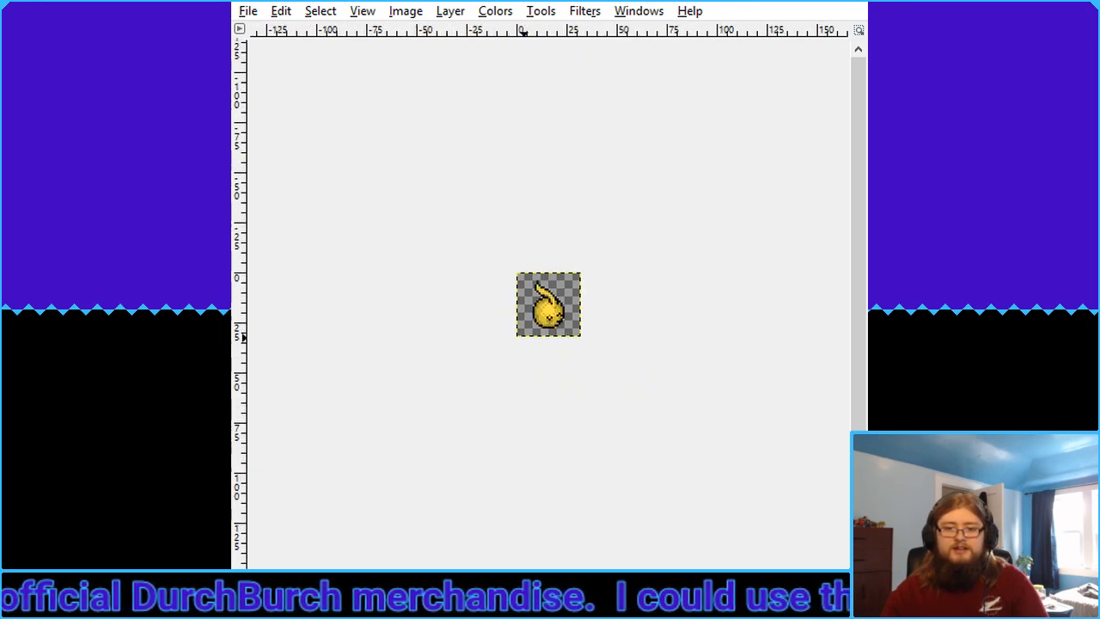
pyautogui.scroll(2, 548, 305)
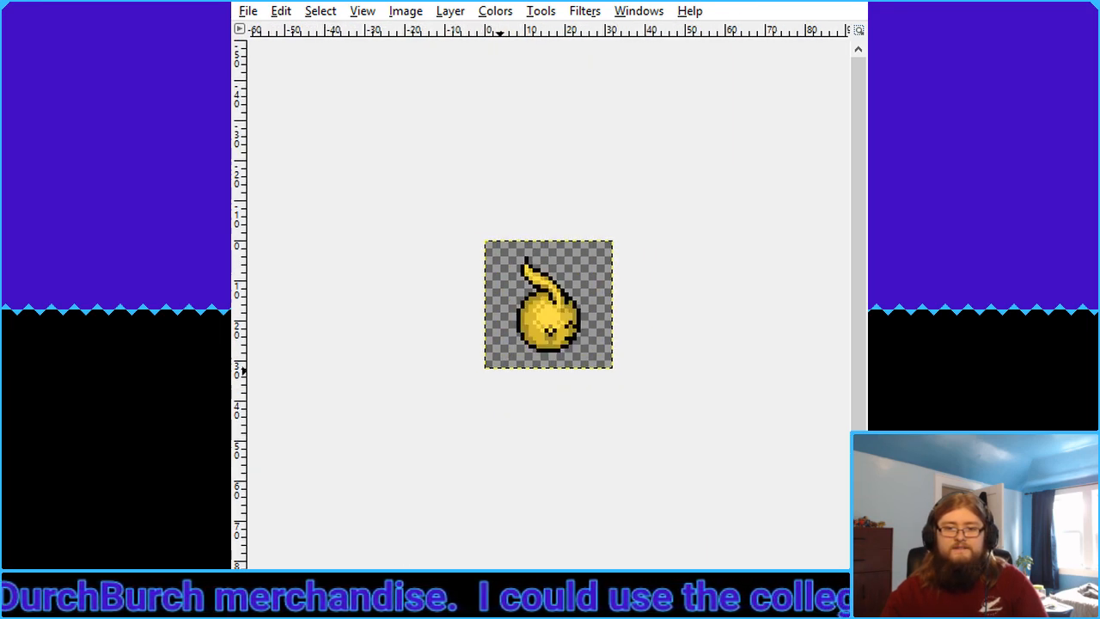
# Check how the shaded V-shaped mark and edge face on the ball read at several zoom levels
pyautogui.scroll(4, 548, 305)
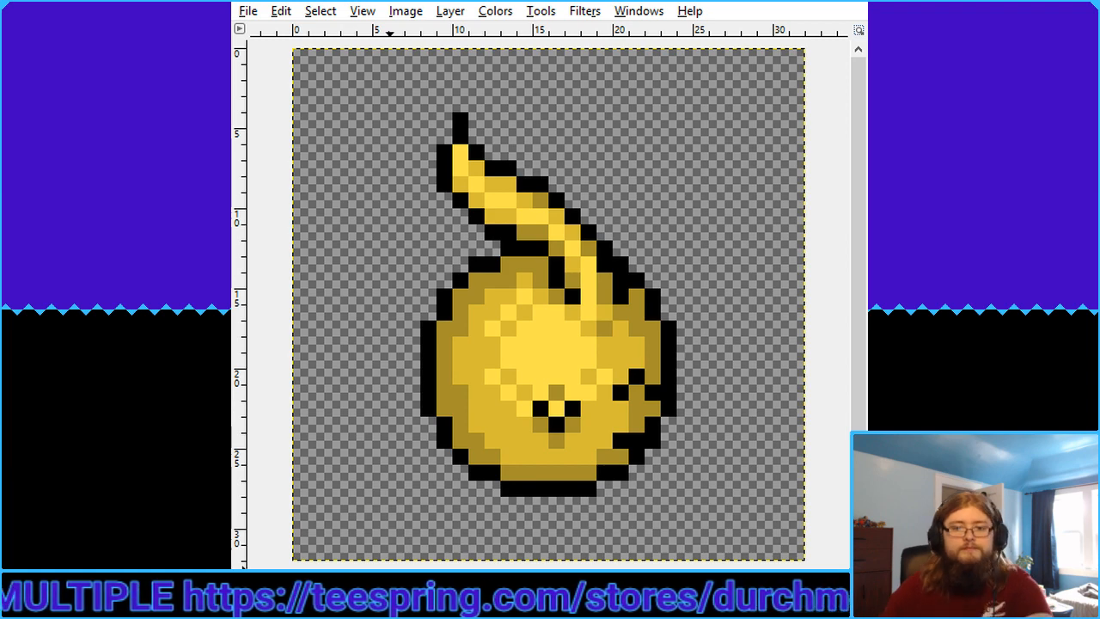
pyautogui.press('1')
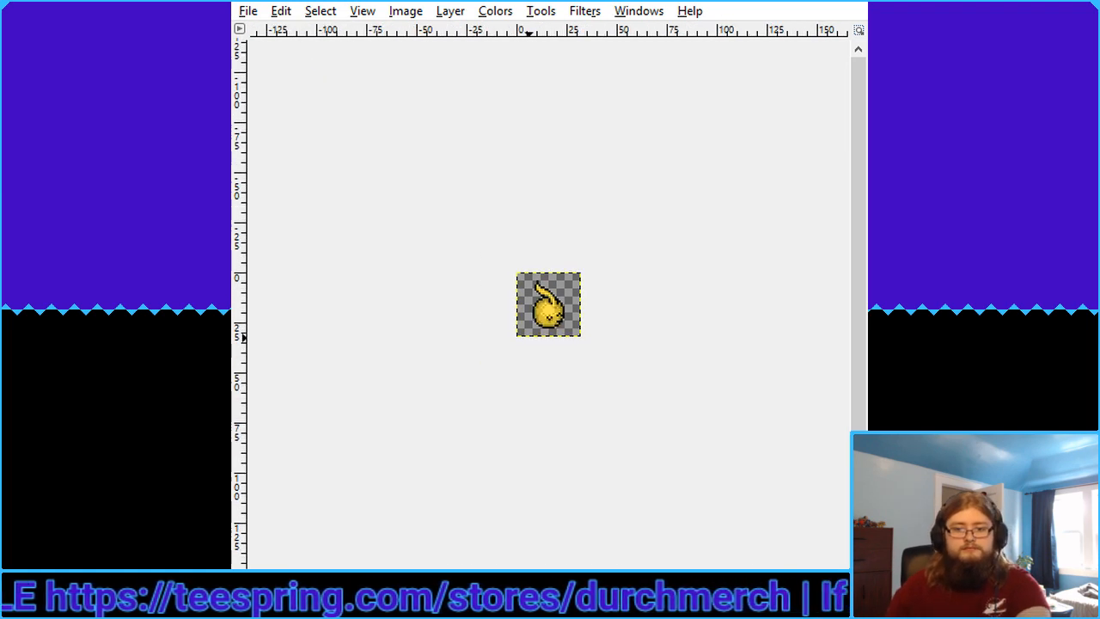
pyautogui.press('2')
pyautogui.press('3')
pyautogui.press('2')
pyautogui.press('1')
pyautogui.press('2')
pyautogui.press('4')
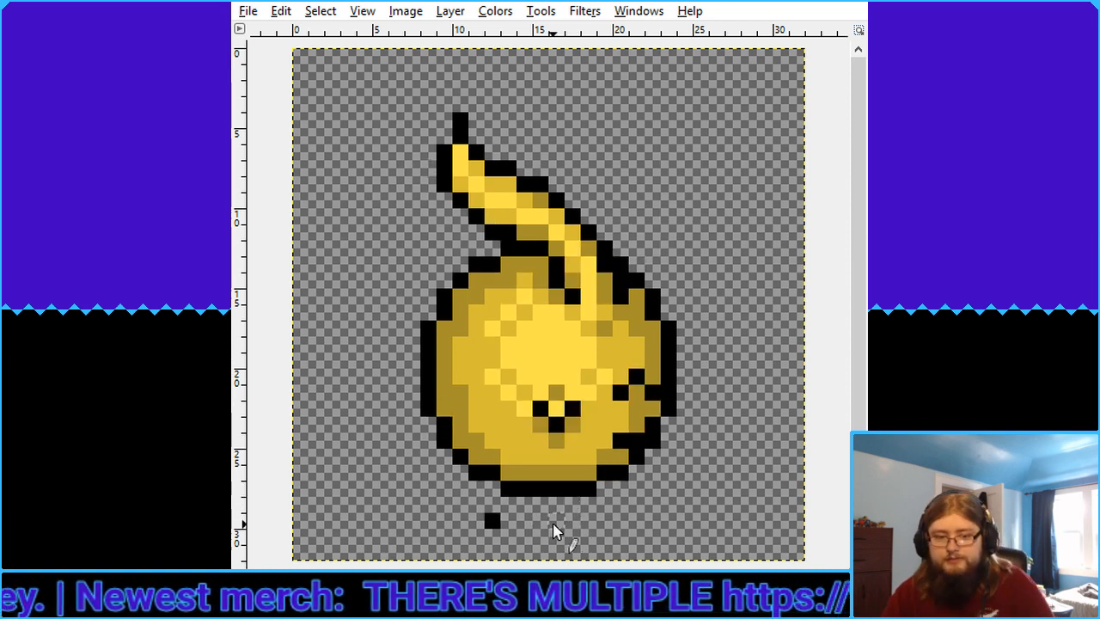
pyautogui.click(604, 520)
pyautogui.click(620, 503)
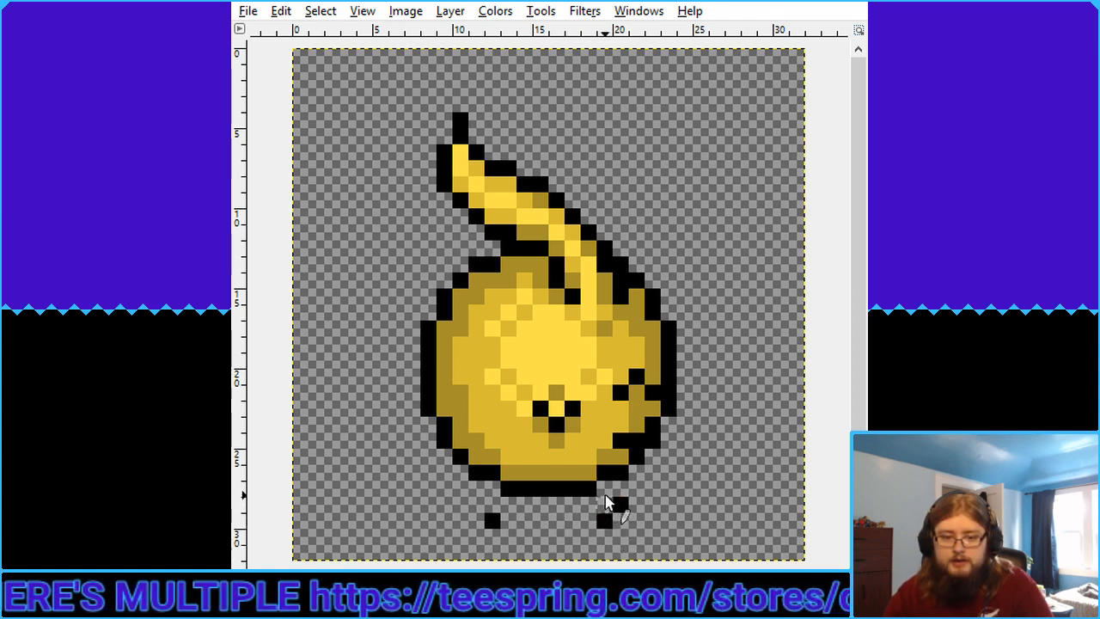
pyautogui.click(604, 491)
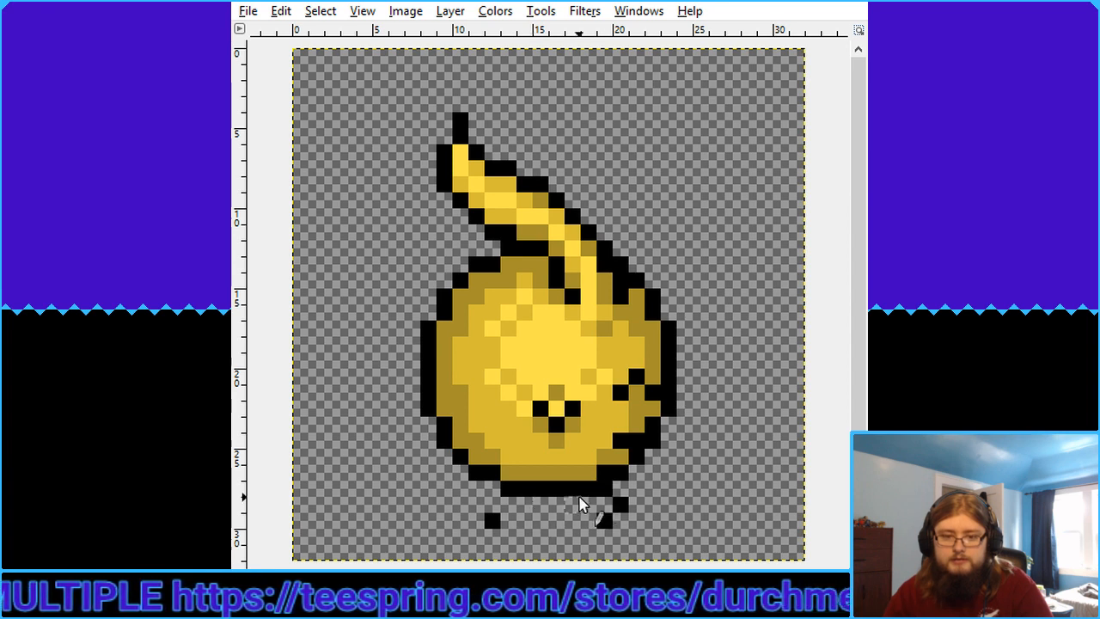
pyautogui.hotkey('ctrl', 'z')
pyautogui.hotkey('ctrl', 'z')
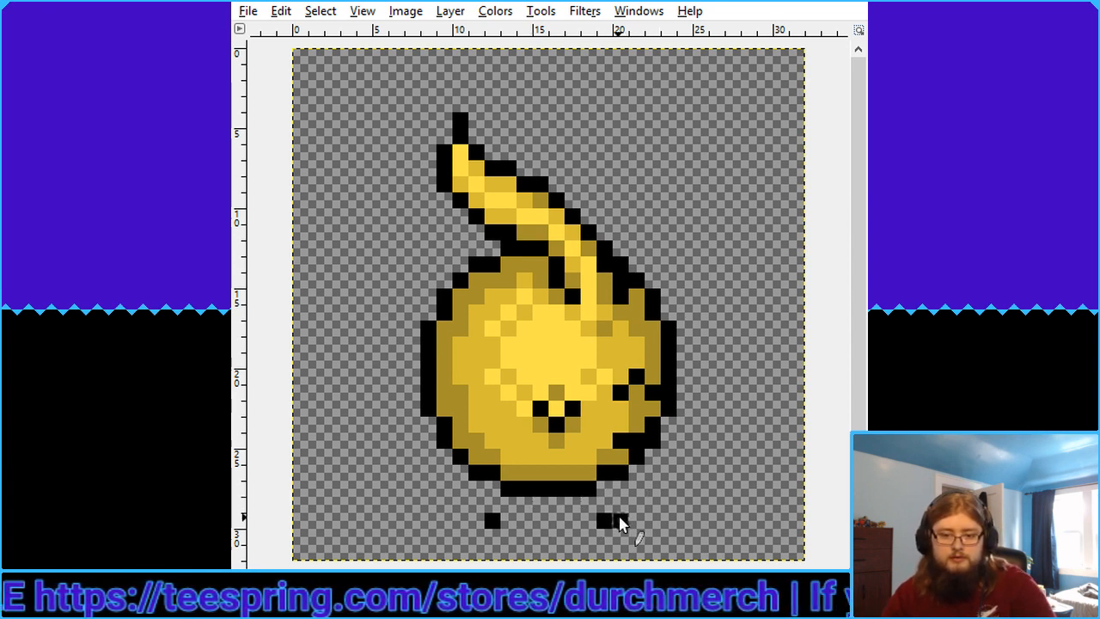
pyautogui.click(635, 505)
pyautogui.click(620, 520)
pyautogui.hotkey('ctrl', 'z')
pyautogui.hotkey('ctrl', 'z')
pyautogui.hotkey('ctrl', 'z')
pyautogui.hotkey('ctrl', 'z')
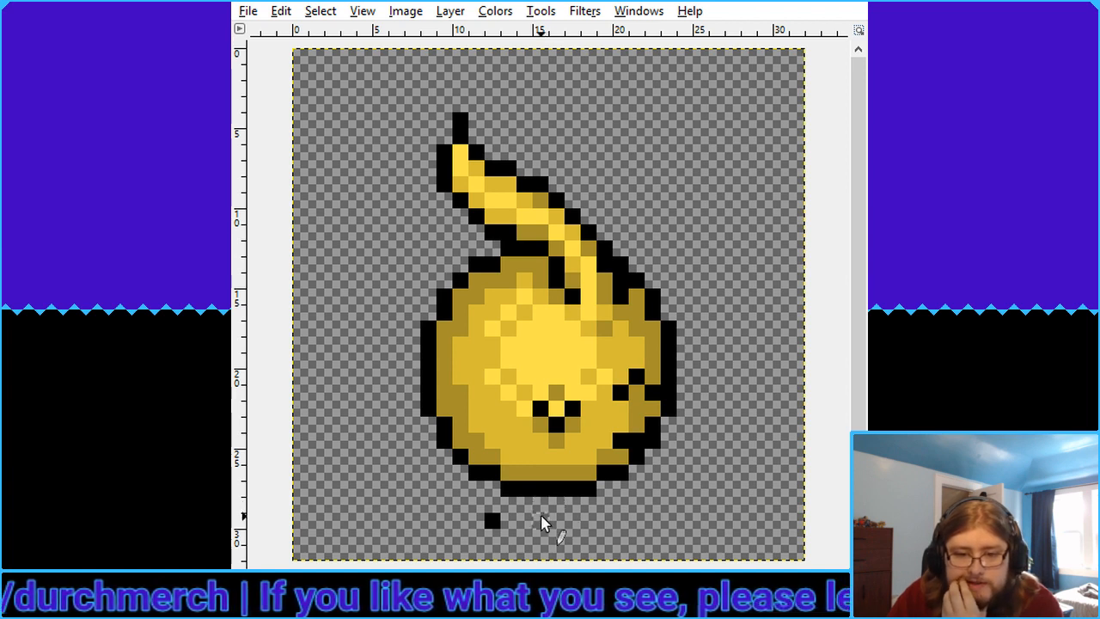
pyautogui.click(539, 520)
pyautogui.click(556, 504)
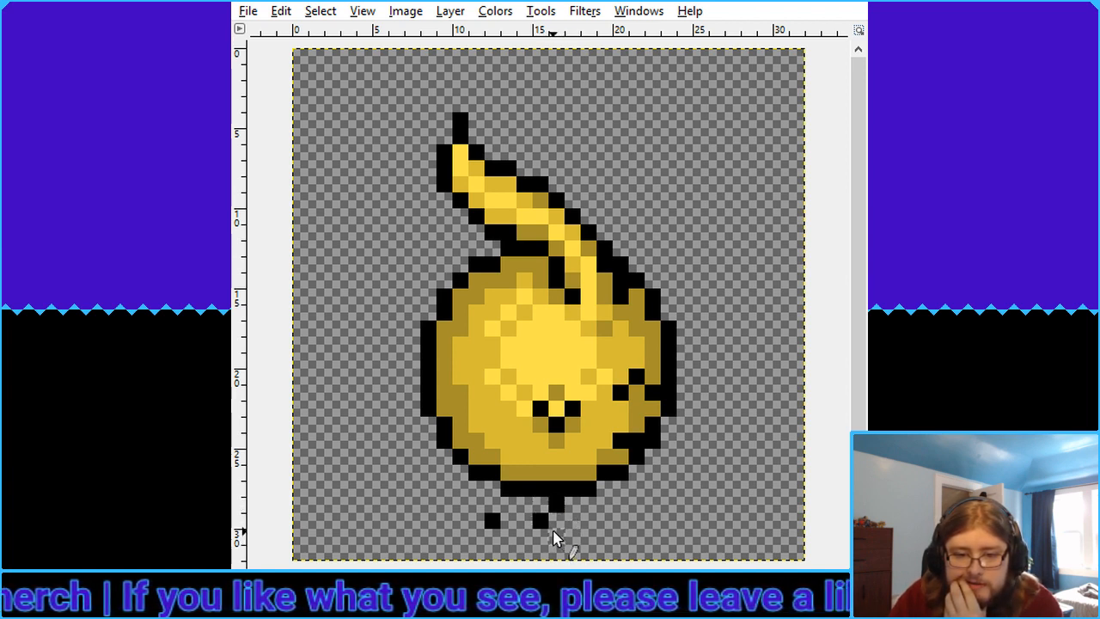
pyautogui.moveTo(554, 534); pyautogui.dragTo(581, 535)
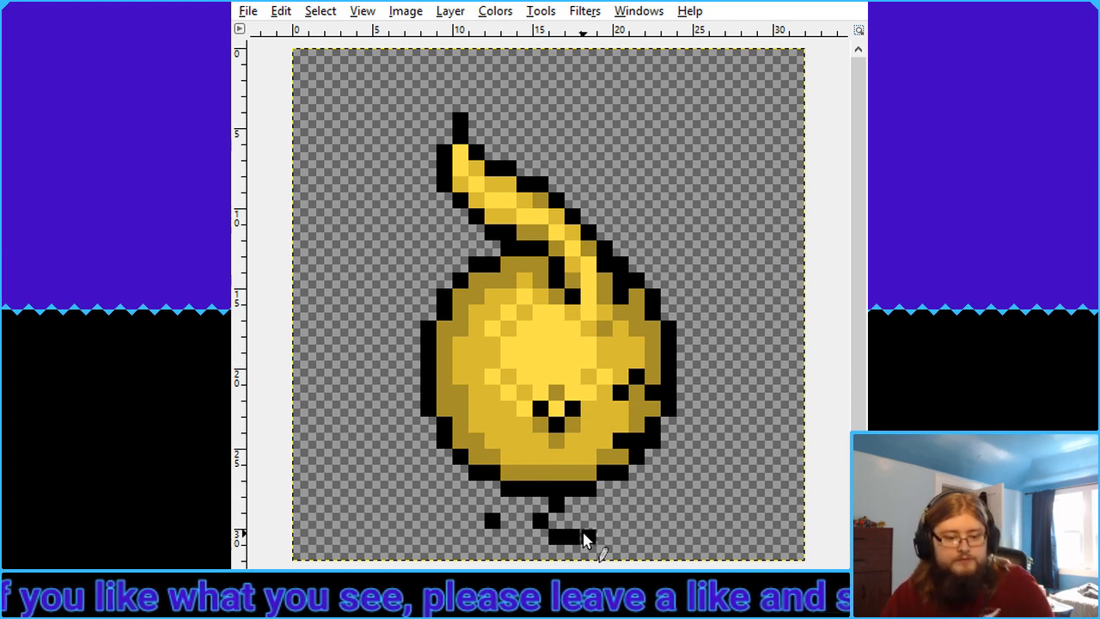
pyautogui.hotkey('ctrl', 'z')
pyautogui.hotkey('ctrl', 'z')
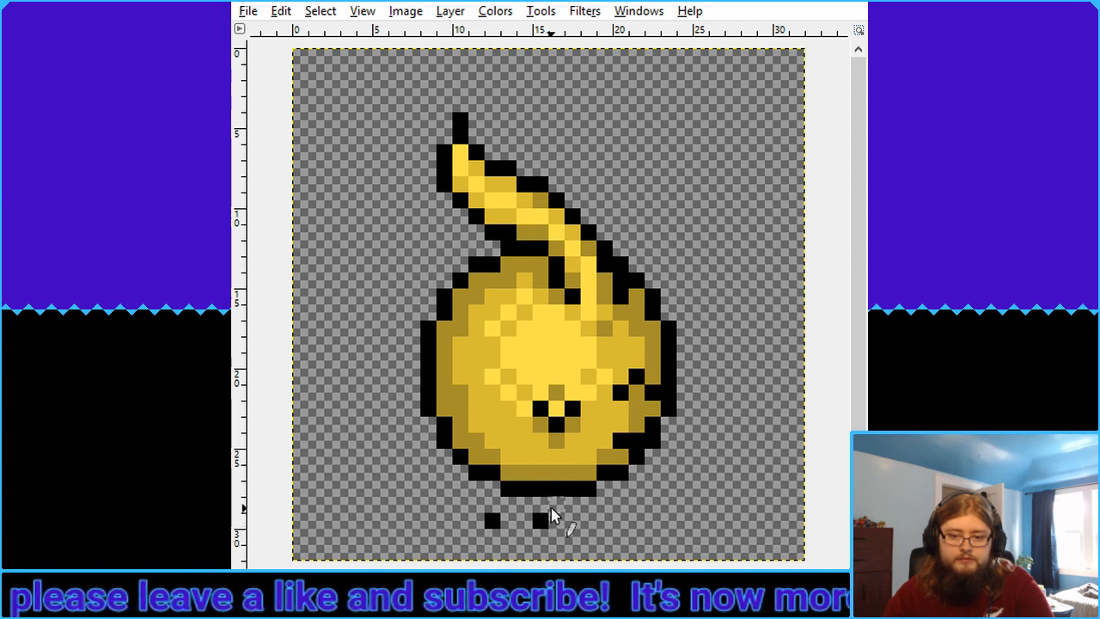
# Outline a small black foot five pixels wide beneath the ball, right of its centre, and erase the stray black pixels beside it
pyautogui.moveTo(556, 498)
pyautogui.mouseDown()
pyautogui.moveTo(559, 523)
pyautogui.moveTo(611, 521)
pyautogui.mouseUp()
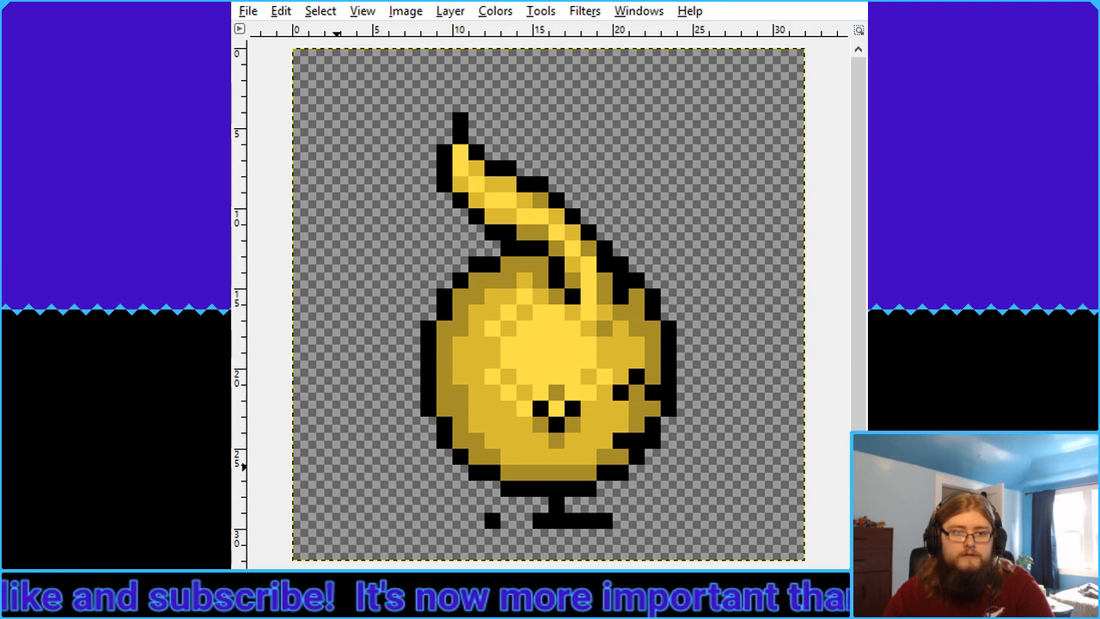
pyautogui.click(491, 520)
pyautogui.moveTo(537, 520); pyautogui.dragTo(563, 518)
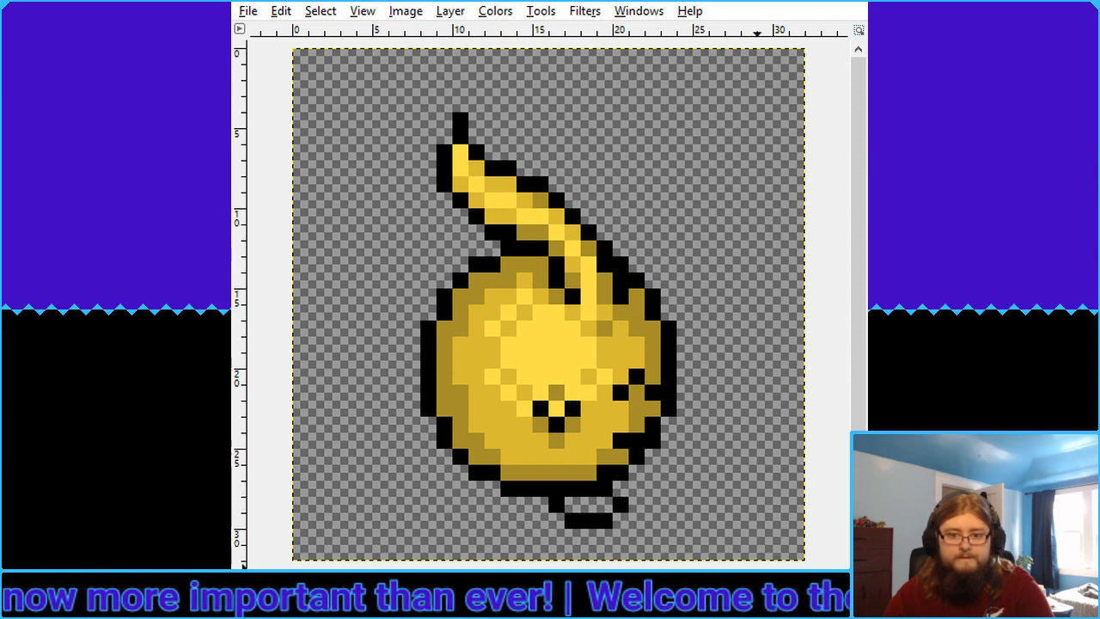
# Widen the foot's black outline beneath the body by one pixel on each side and clear the pixels inside it
pyautogui.scroll(-3, 606, 500)
pyautogui.hotkey('shift', 'ctrl', 'j')
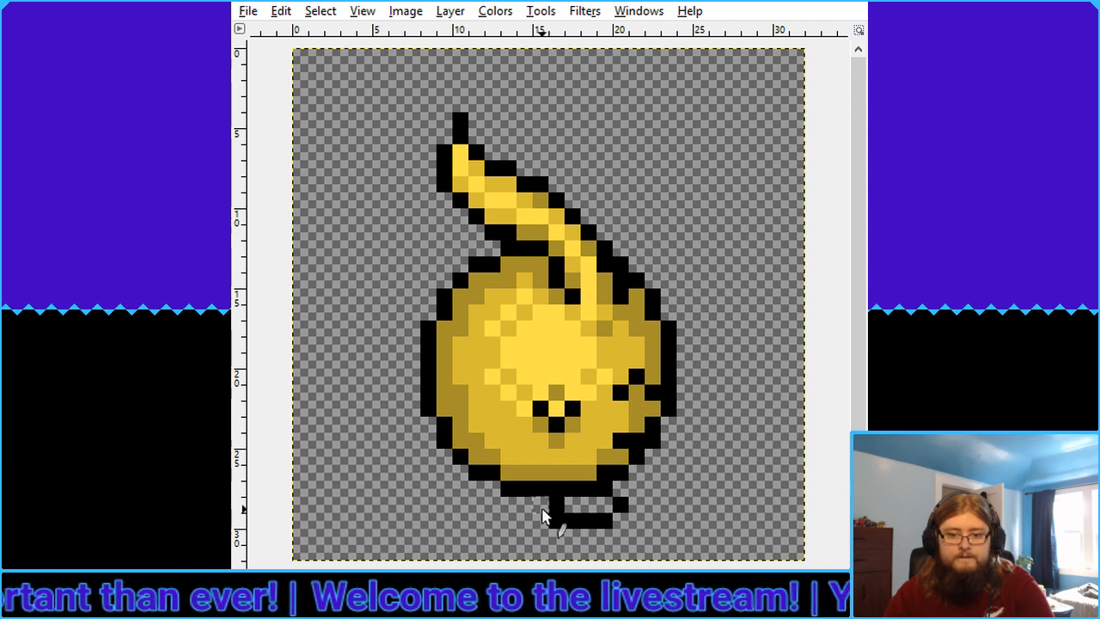
pyautogui.moveTo(545, 512)
pyautogui.mouseDown()
pyautogui.moveTo(618, 528)
pyautogui.moveTo(640, 516)
pyautogui.mouseUp()
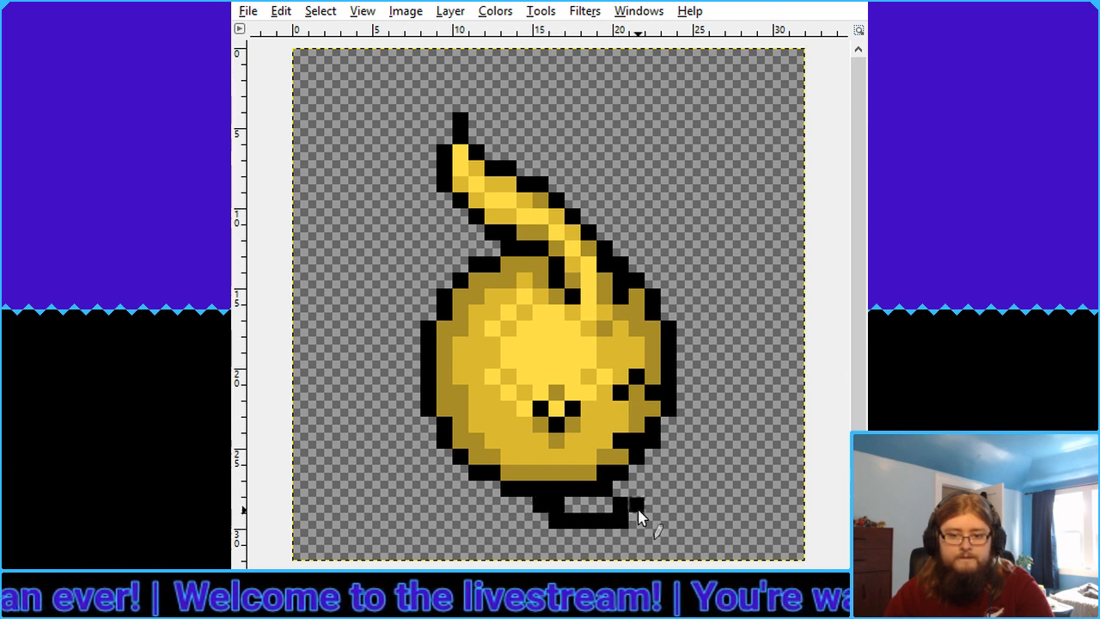
pyautogui.click(635, 505)
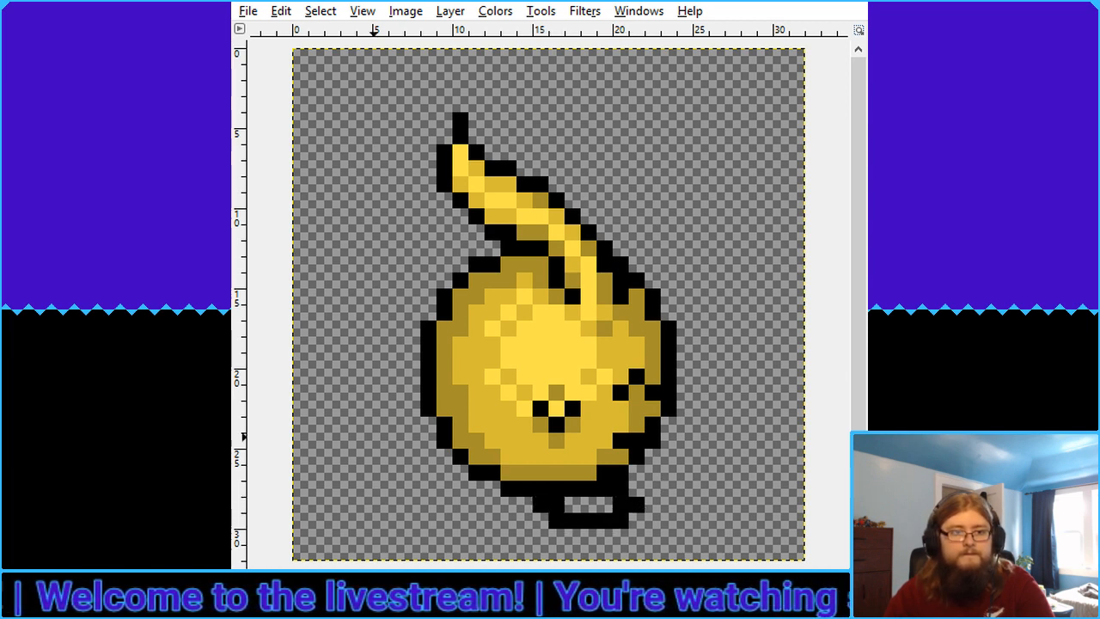
pyautogui.moveTo(598, 516)
pyautogui.mouseDown()
pyautogui.moveTo(630, 510)
pyautogui.moveTo(550, 512)
pyautogui.mouseUp()
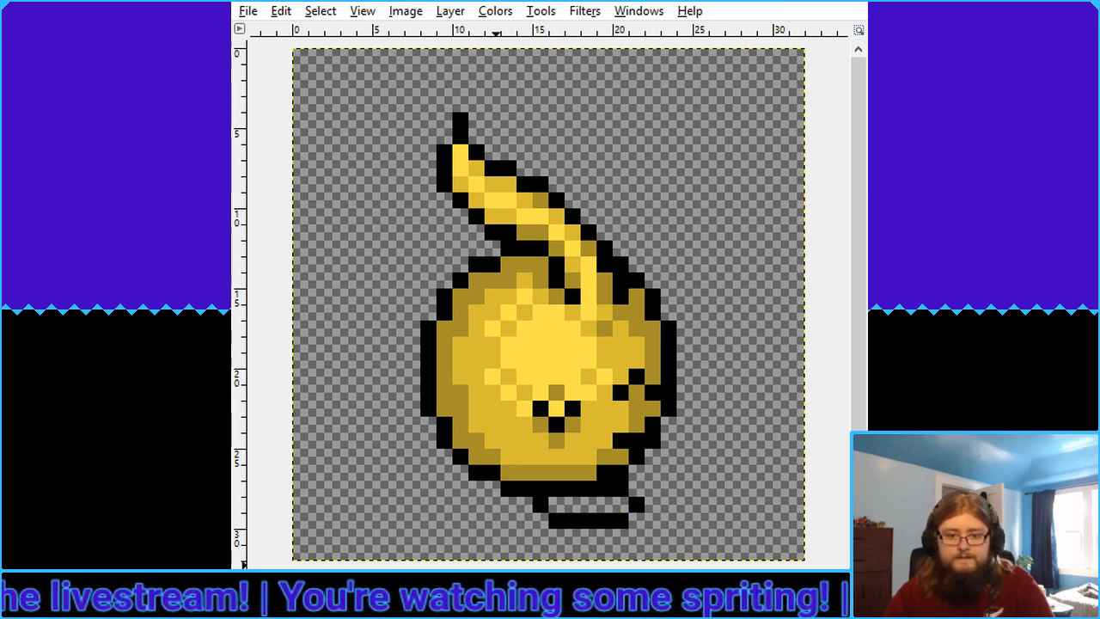
pyautogui.scroll(-4, 497, 564)
pyautogui.scroll(4, 497, 563)
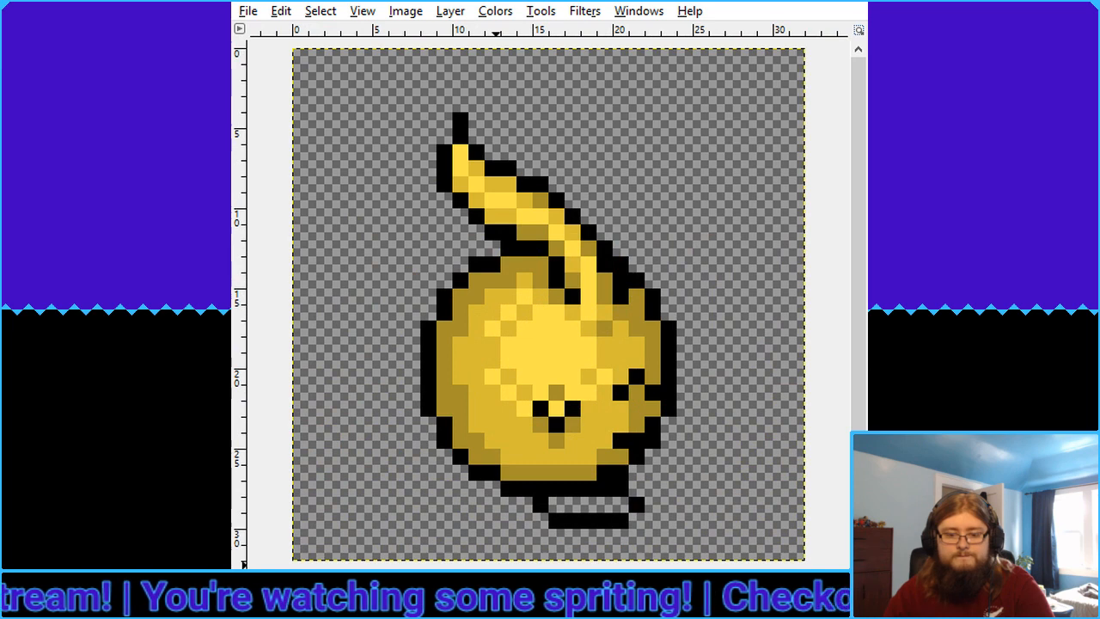
pyautogui.scroll(-4, 496, 563)
pyautogui.scroll(4, 497, 563)
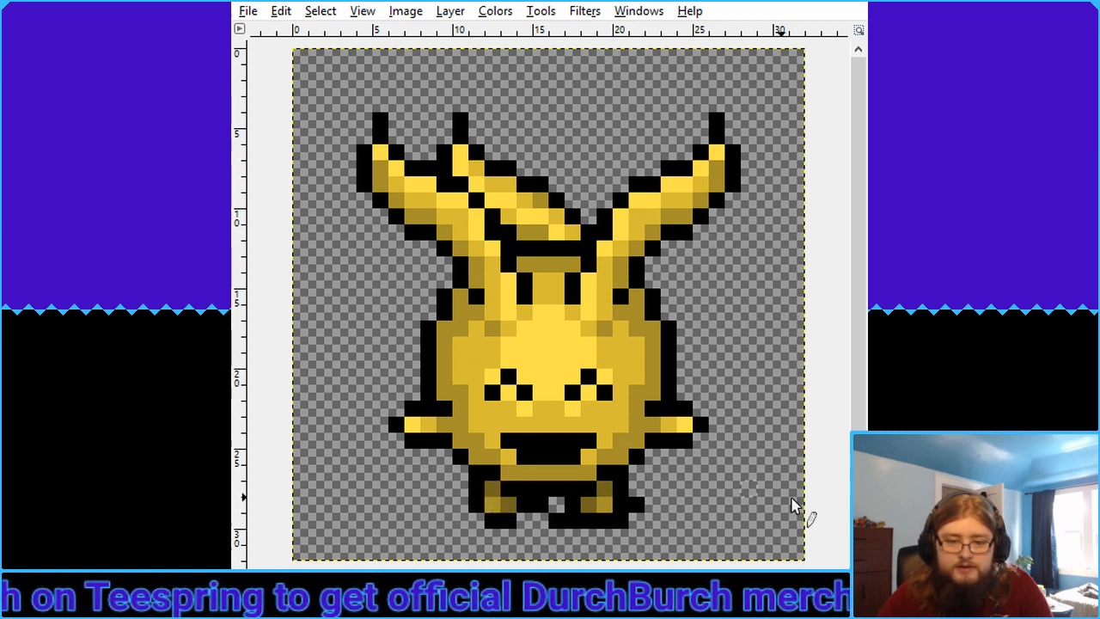
# Fill the inside of the foot with dark gold and shade its toe end with one mid-gold and one bright yellow pixel
pyautogui.moveTo(556, 504); pyautogui.dragTo(628, 507)
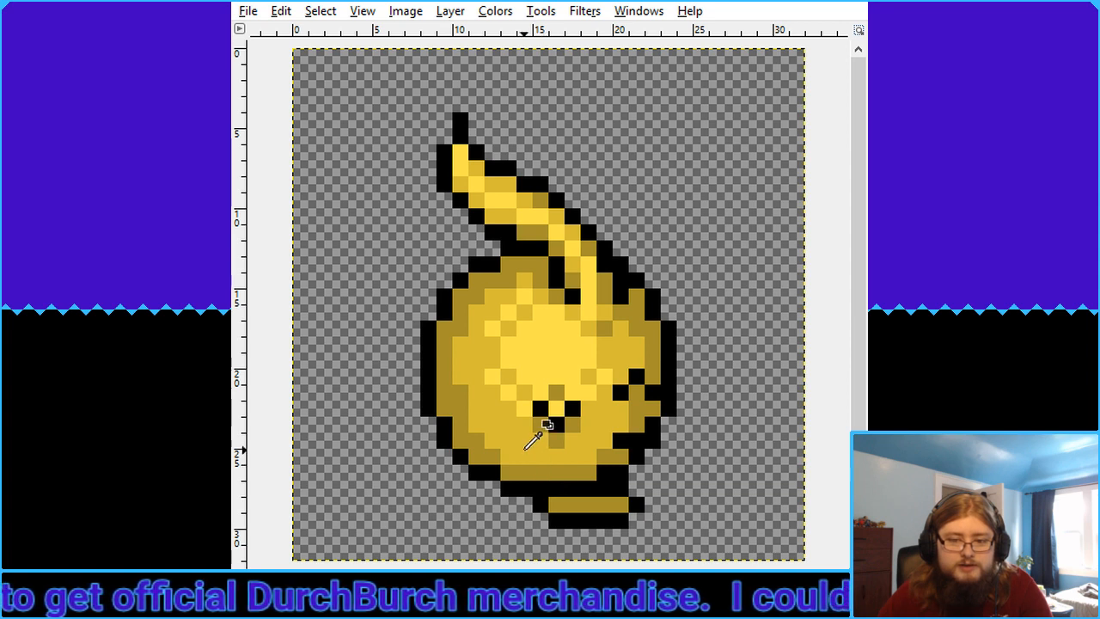
pyautogui.click(620, 505)
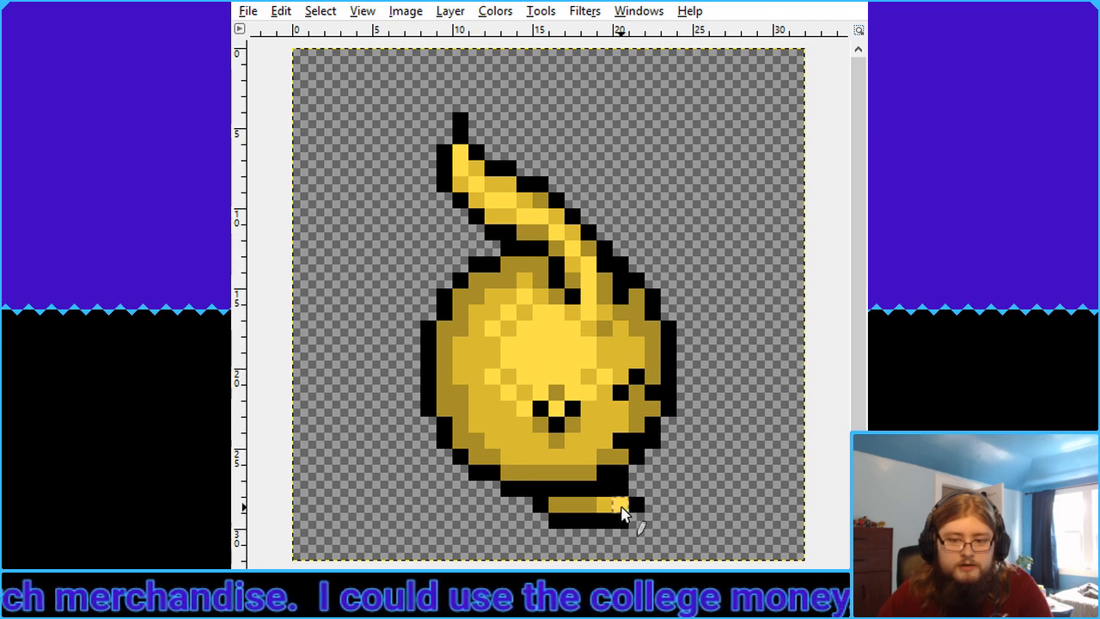
pyautogui.press('-')
pyautogui.press('-')
pyautogui.press('-')
pyautogui.press('-')
pyautogui.press('-')
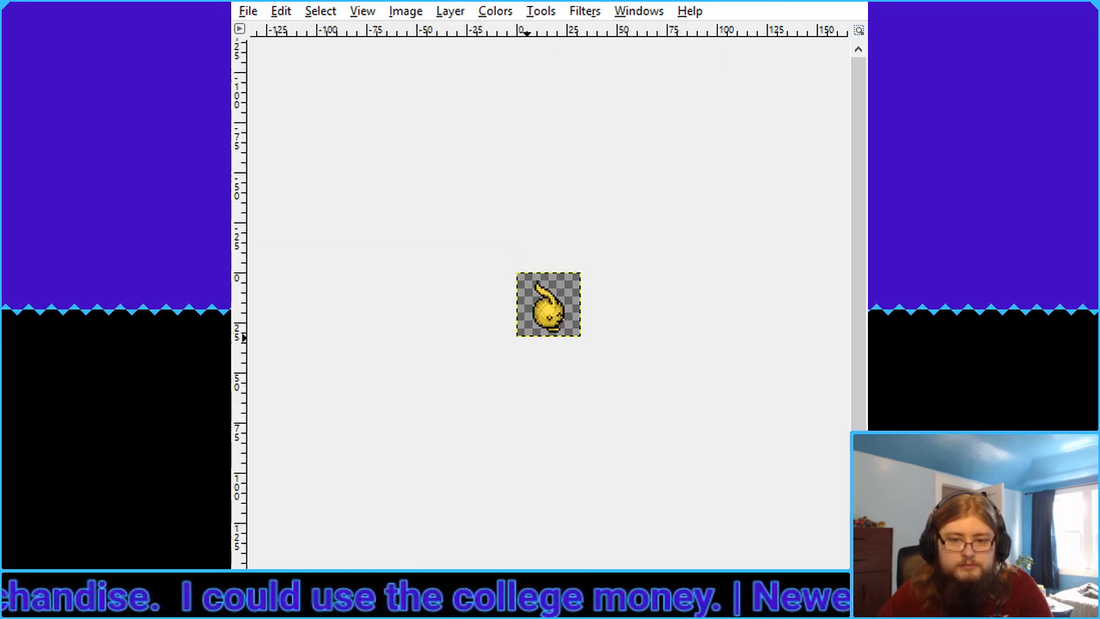
pyautogui.hotkey('shift', 'ctrl', 'j')
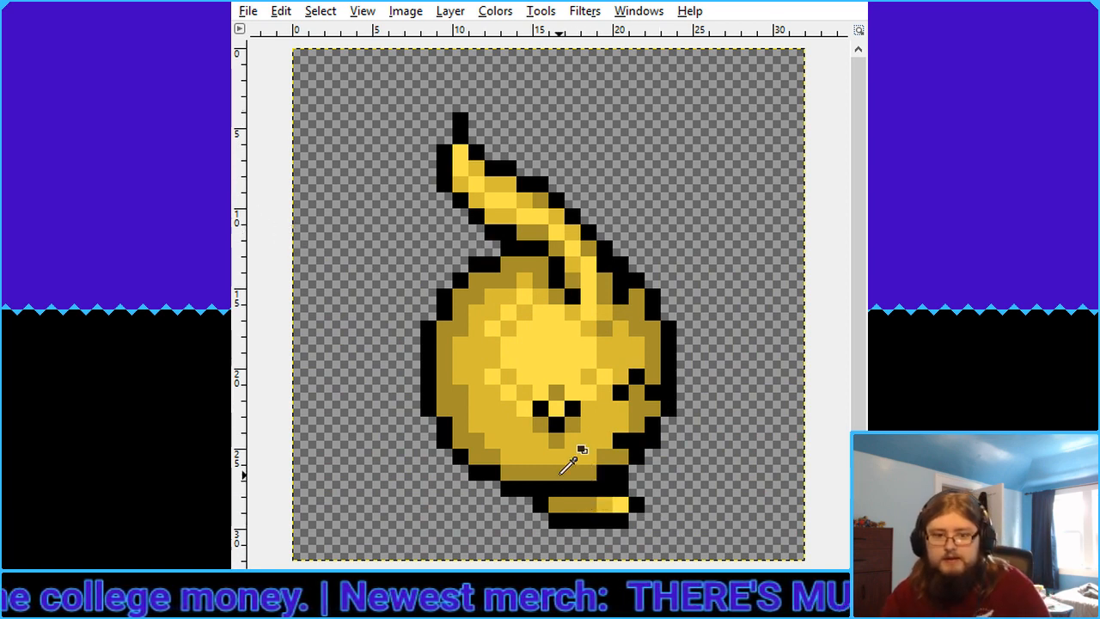
# Extend the dark gold upward through the black outline to join the back of the foot to the body
pyautogui.moveTo(559, 472); pyautogui.dragTo(557, 501)
pyautogui.press('-')
pyautogui.press('-')
pyautogui.press('-')
pyautogui.press('-')
pyautogui.press('-')
pyautogui.press('-')
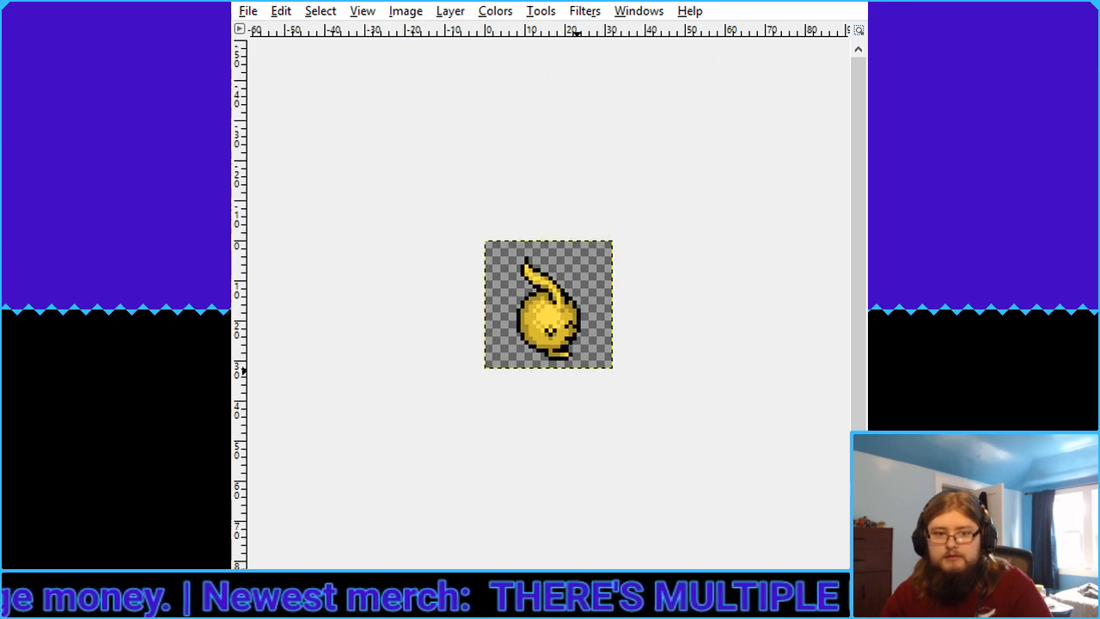
pyautogui.hotkey('shift', 'ctrl', 'j')
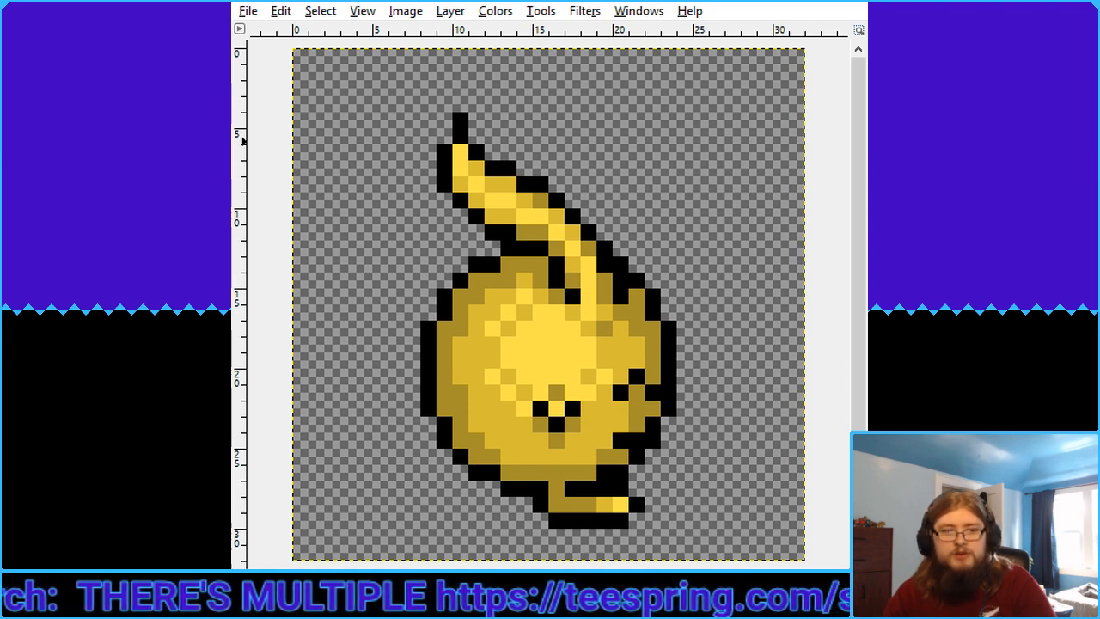
# Shorten the foot by shifting its 3 by 3 pixel toe section one pixel toward the heel
pyautogui.moveTo(614, 481); pyautogui.dragTo(644, 527)
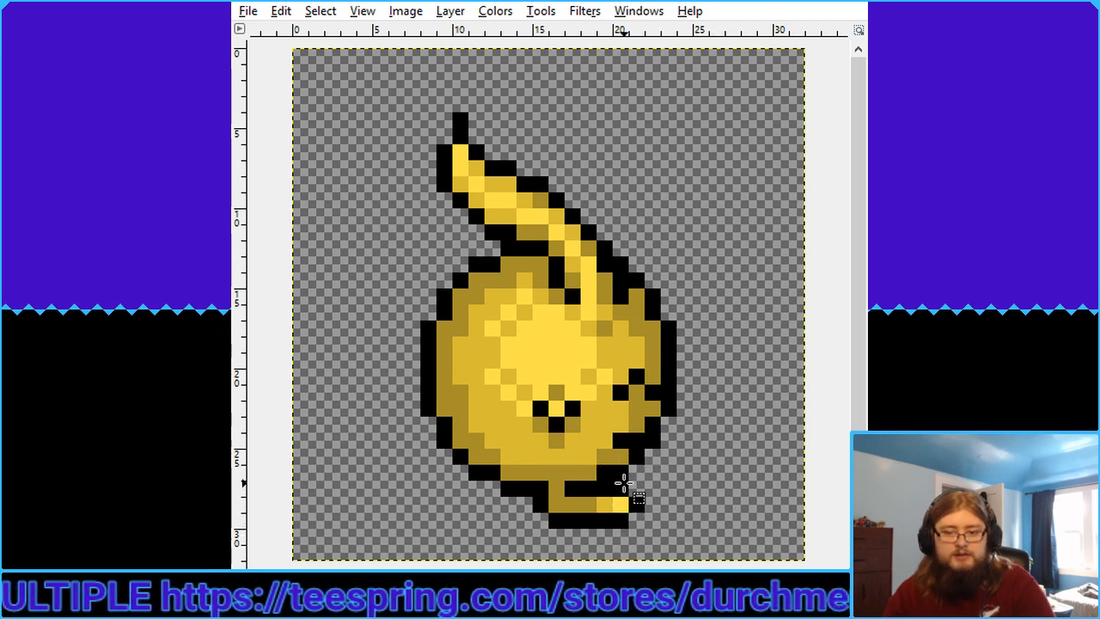
pyautogui.moveTo(596, 480); pyautogui.dragTo(643, 526)
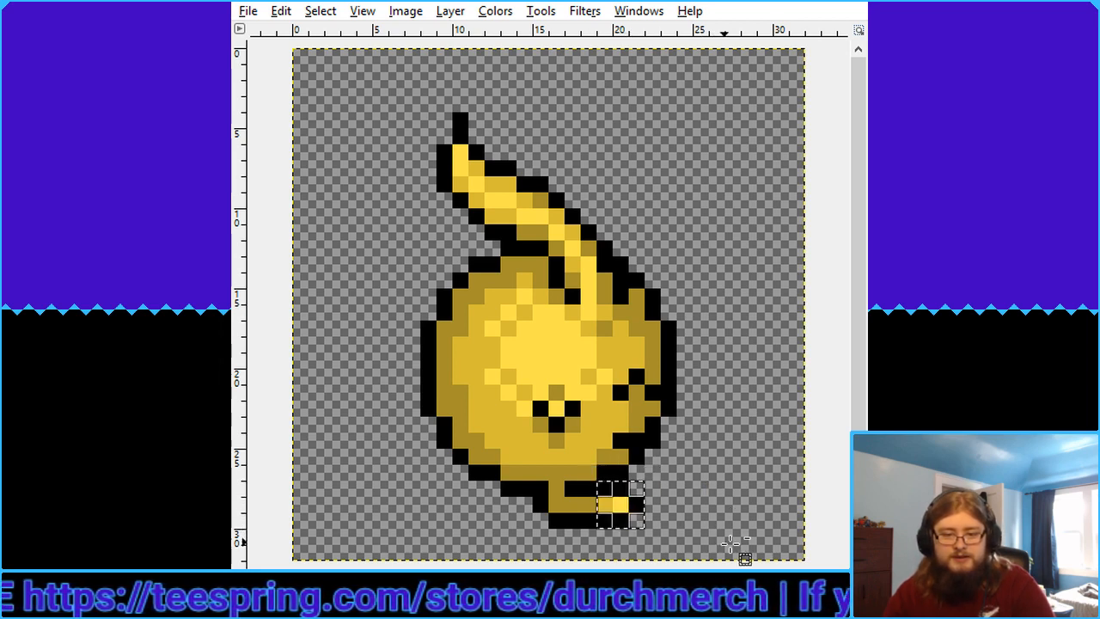
pyautogui.hotkey('ctrl', 'alt', 'Left')
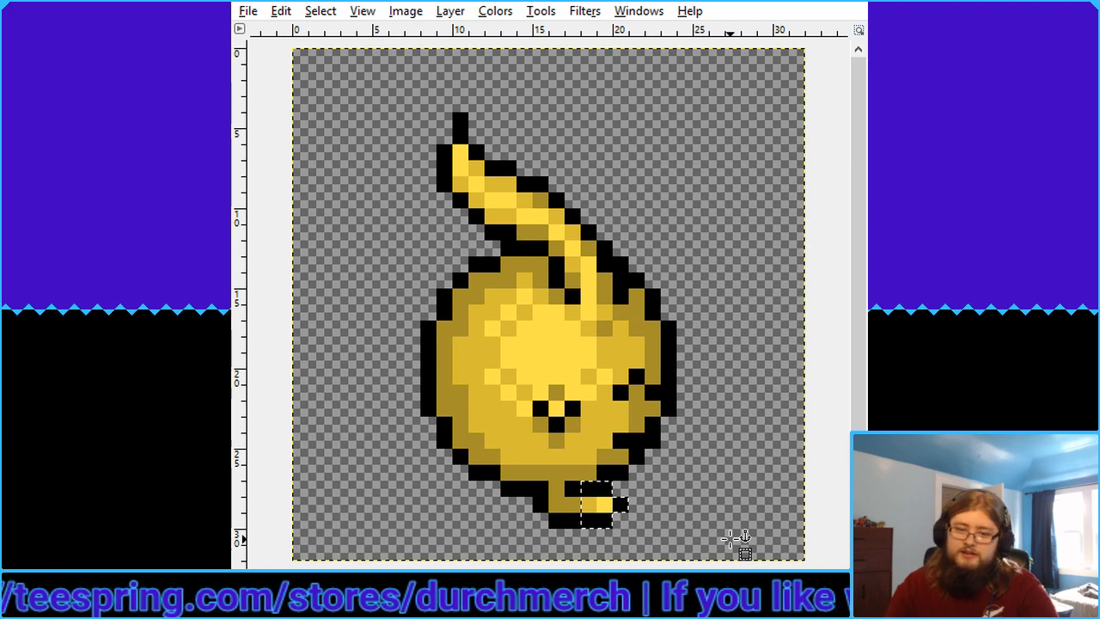
pyautogui.press('2')
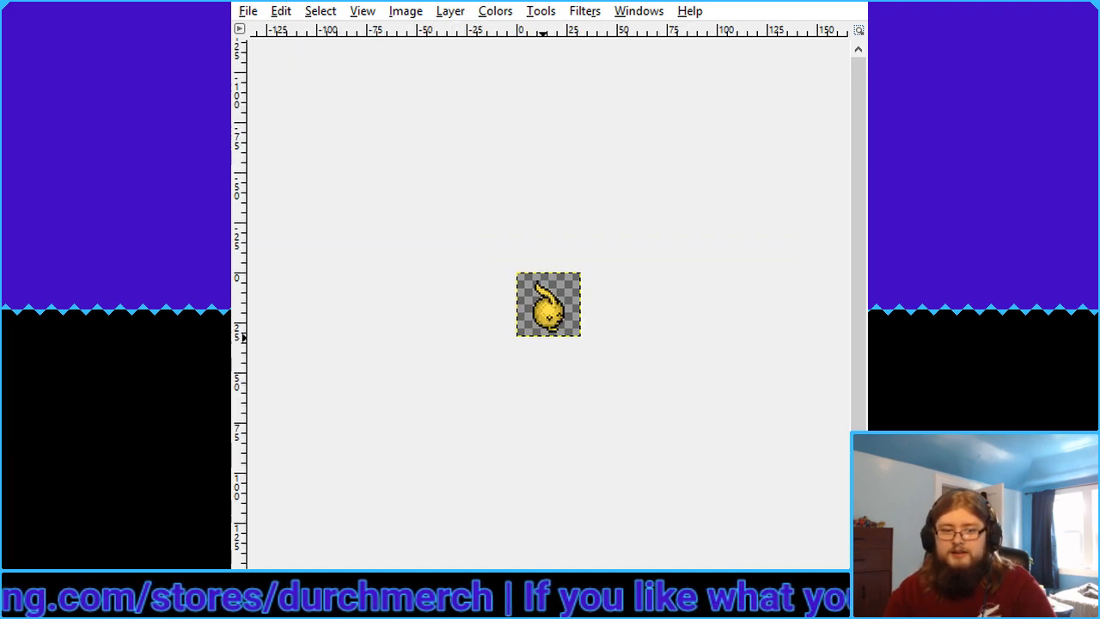
pyautogui.hotkey('shift', 'ctrl', 'j')
pyautogui.press('2')
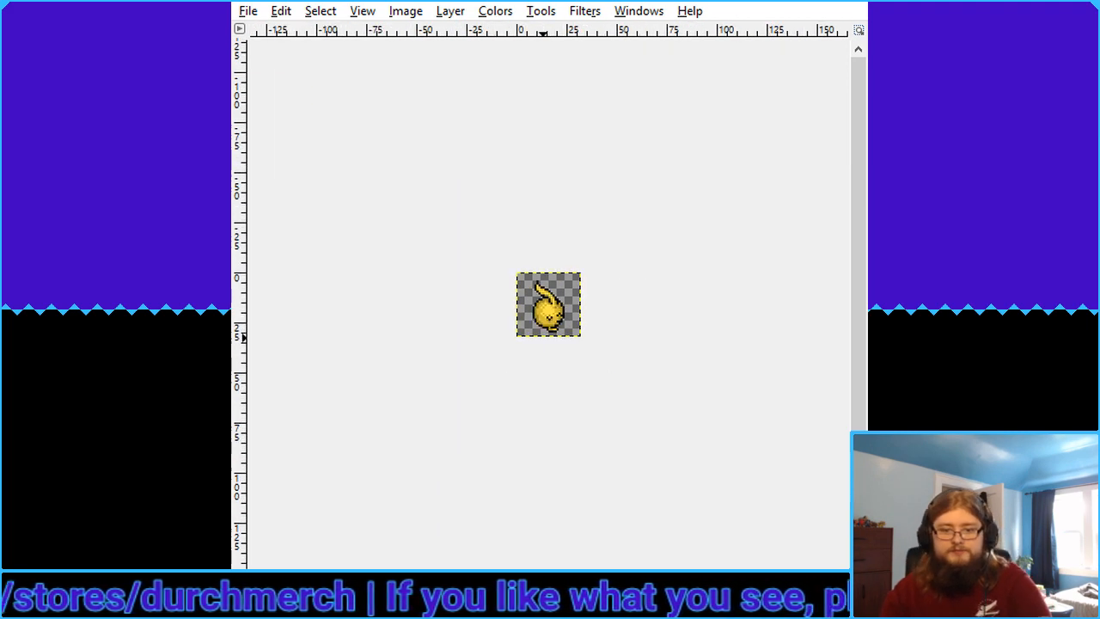
pyautogui.hotkey('shift', 'ctrl', 'j')
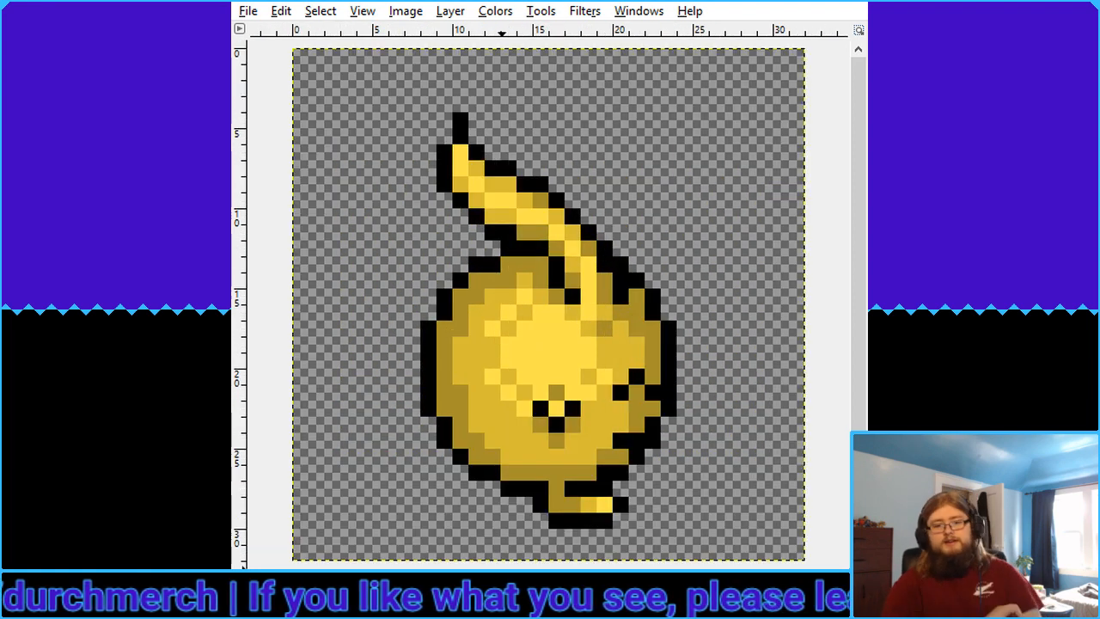
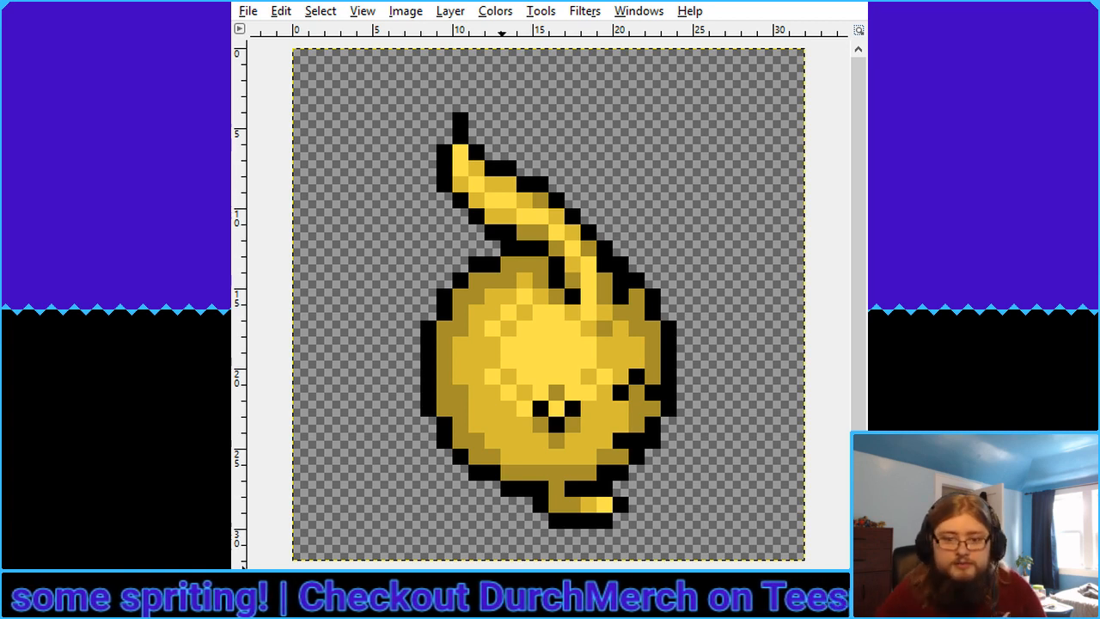
# Examine the whole side-view sprite at several zoom levels down to actual size
pyautogui.press('-')
pyautogui.press('-')
pyautogui.press('-')
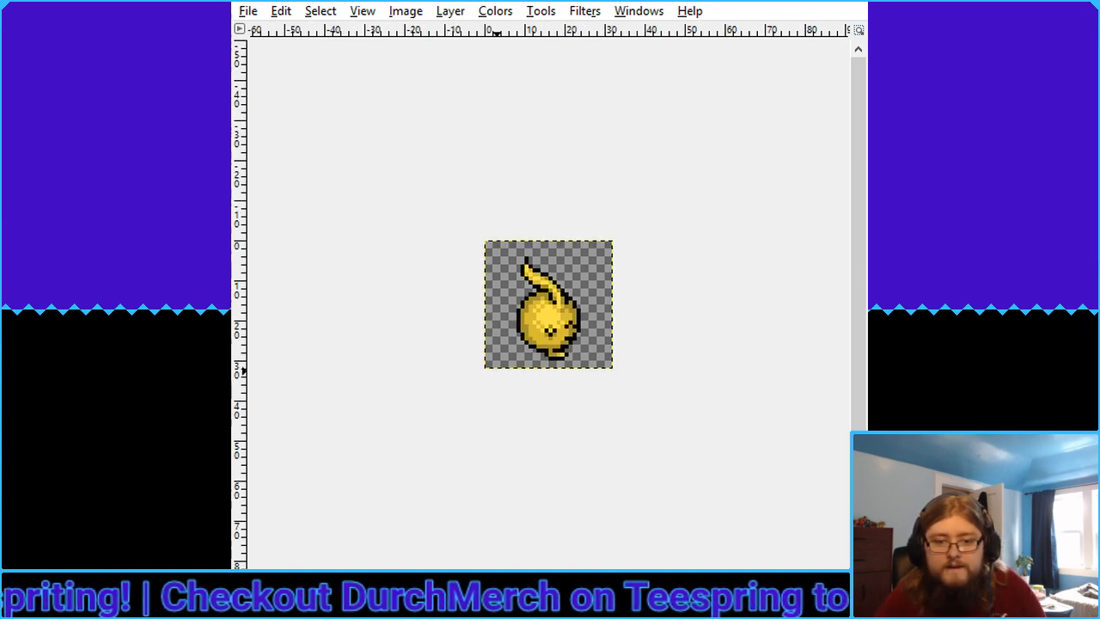
pyautogui.hotkey('shift', 'ctrl', 'j')
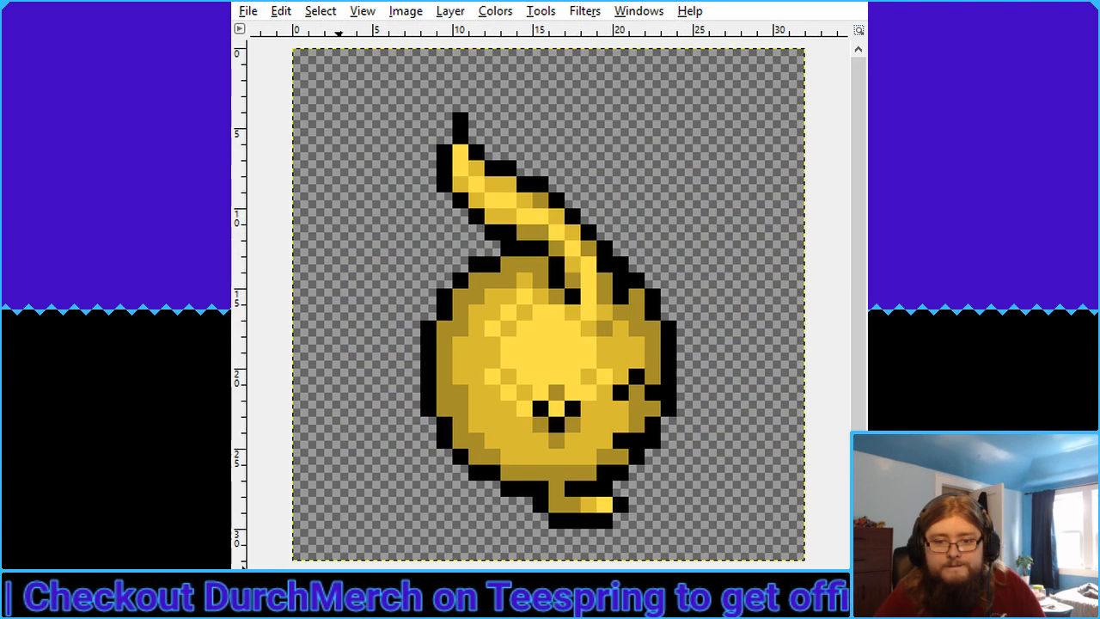
pyautogui.press('4')
pyautogui.press('3')
pyautogui.press('2')
pyautogui.press('1')
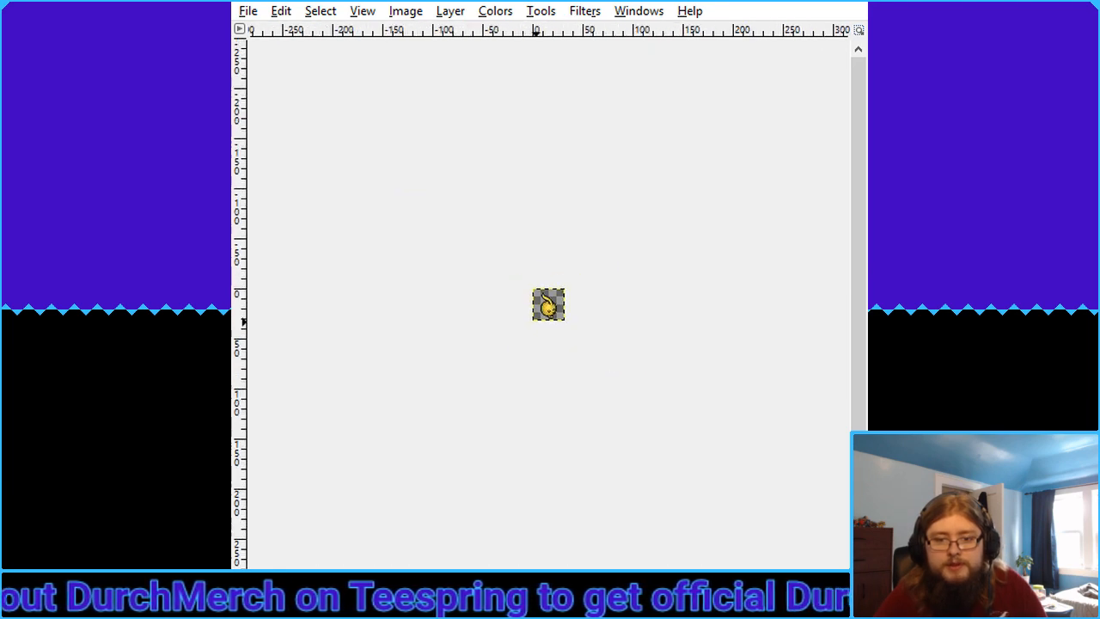
pyautogui.press('2')
pyautogui.press('3')
pyautogui.press('4')
pyautogui.press('5')
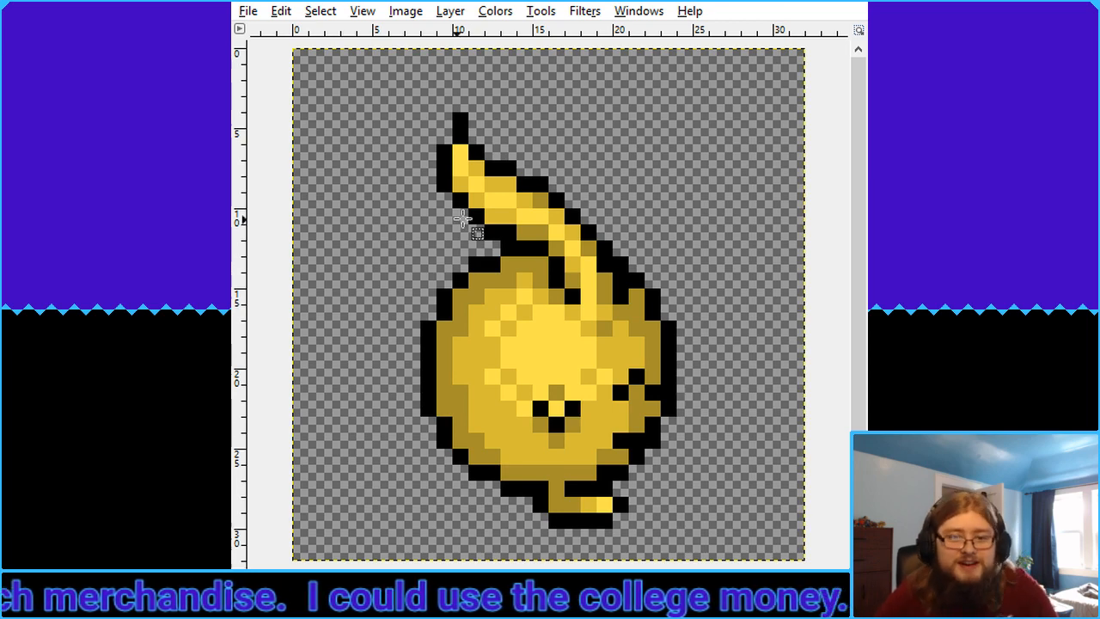
# Select the whole canvas and paste a copy of the sprite in the same position
pyautogui.moveTo(423, 114); pyautogui.dragTo(708, 542)
pyautogui.click(765, 518)
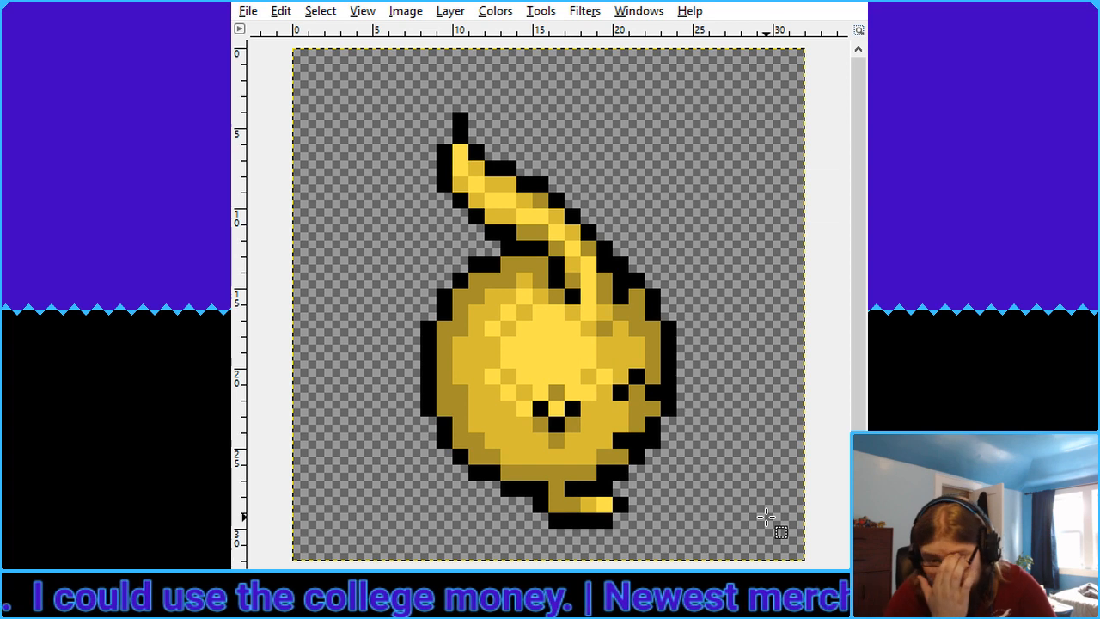
pyautogui.hotkey('ctrl', 'a')
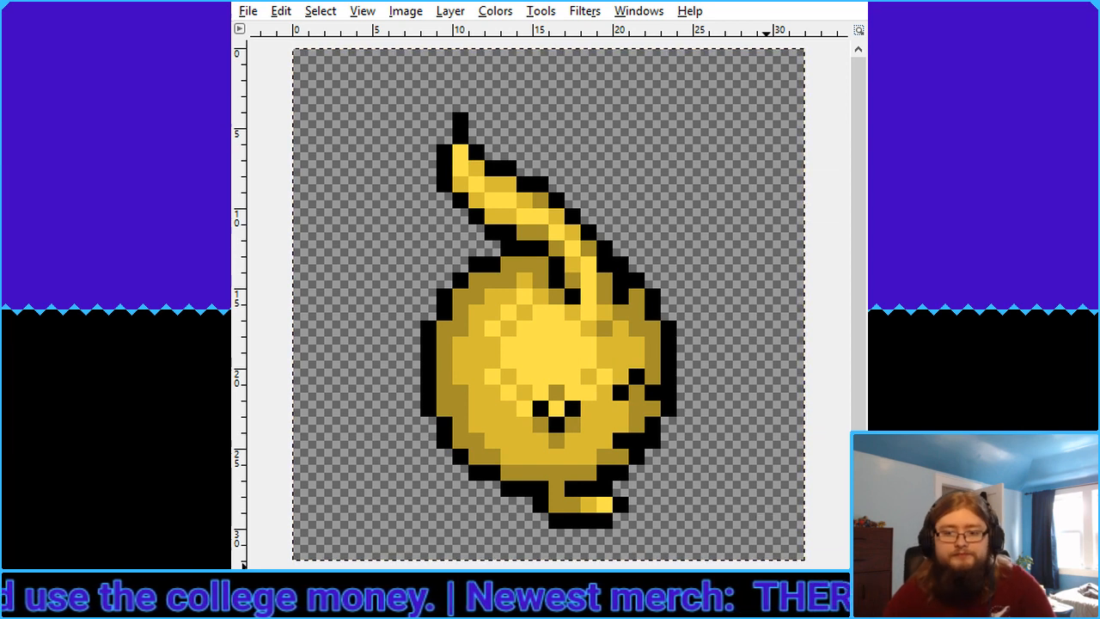
pyautogui.click(809, 452)
pyautogui.hotkey('ctrl', 'v')
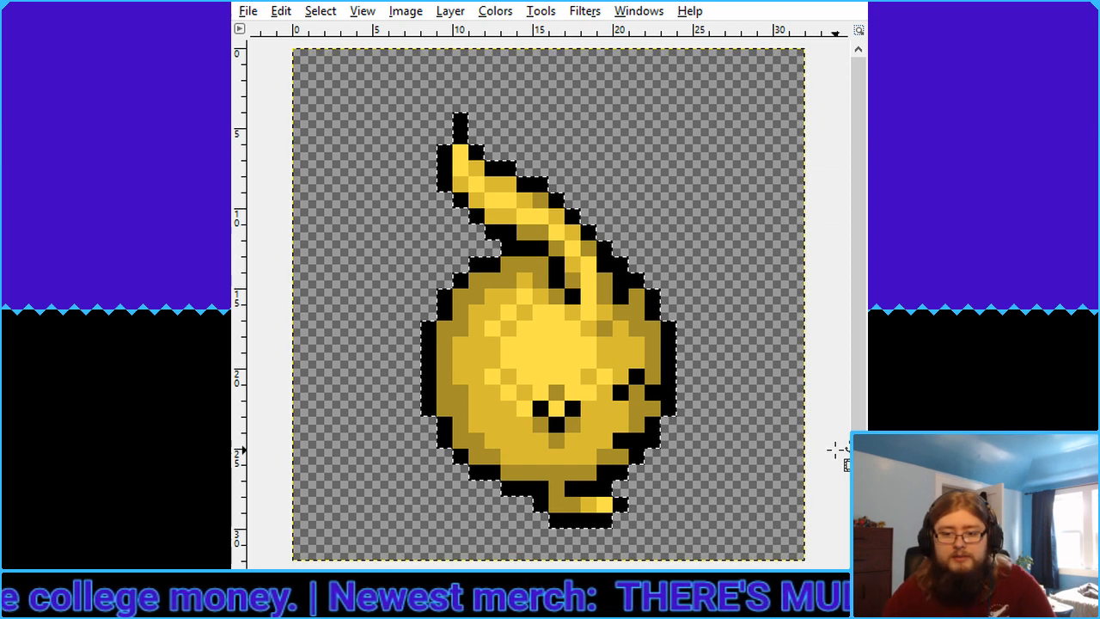
pyautogui.click(836, 448)
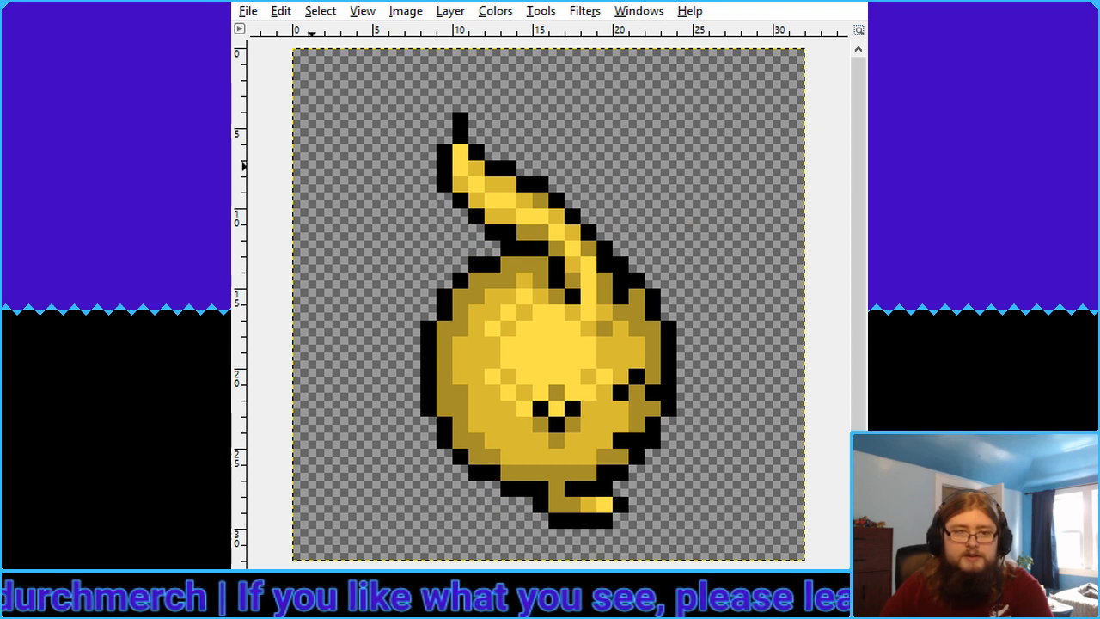
# Try to cut the tip off the ear using a 4 by 8 pixel rectangular selection
pyautogui.moveTo(404, 112); pyautogui.dragTo(674, 485)
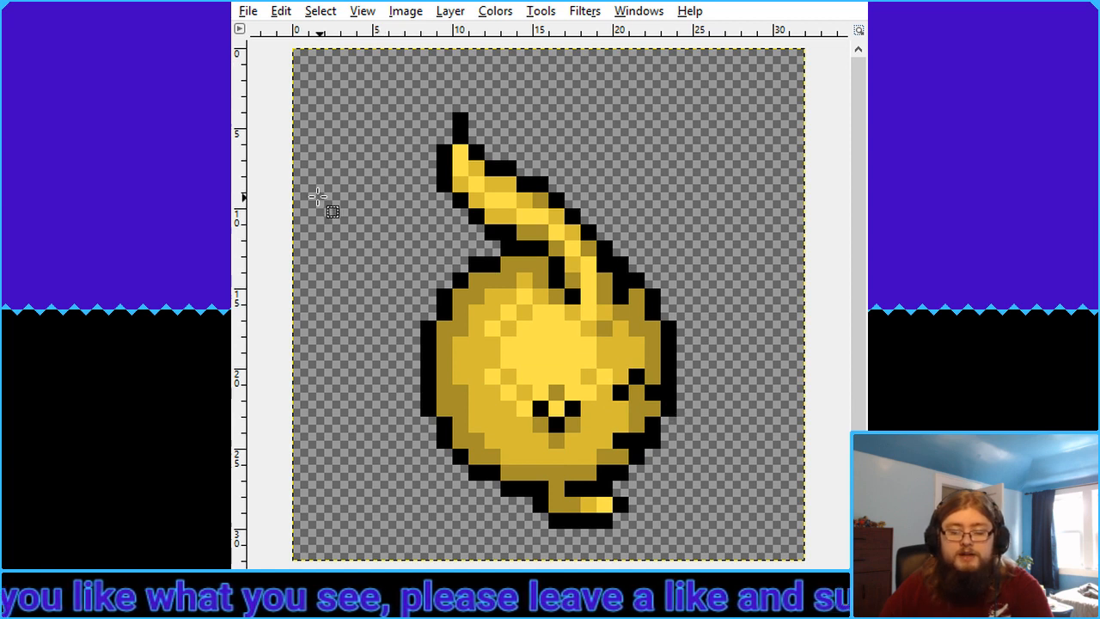
pyautogui.moveTo(420, 97); pyautogui.dragTo(518, 236)
pyautogui.click(696, 226)
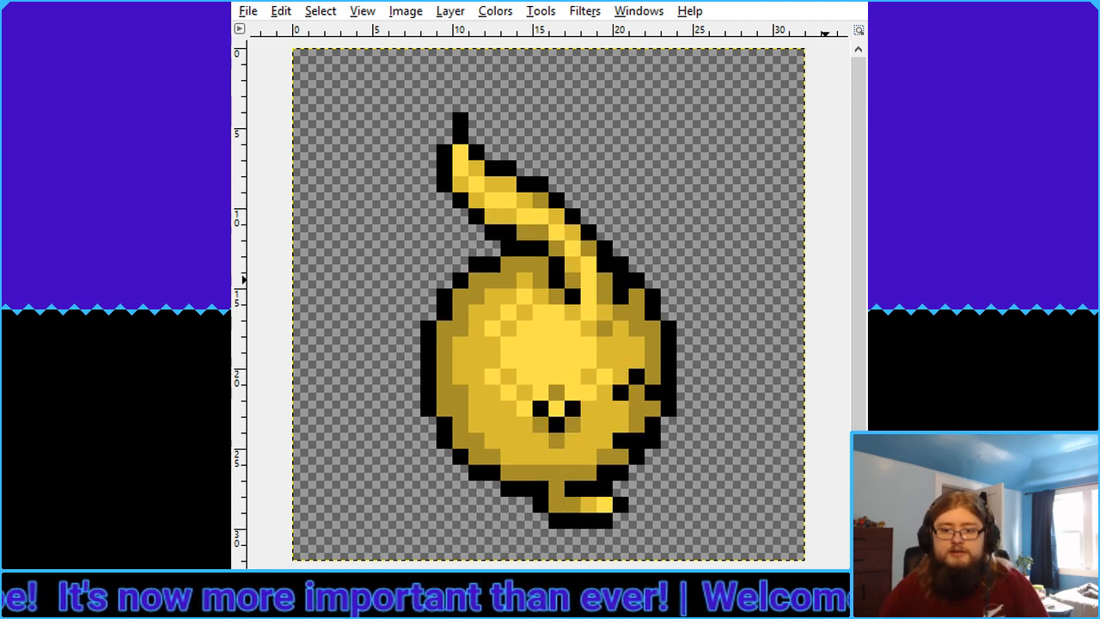
pyautogui.moveTo(453, 112); pyautogui.dragTo(478, 237)
pyautogui.moveTo(420, 97); pyautogui.dragTo(479, 219)
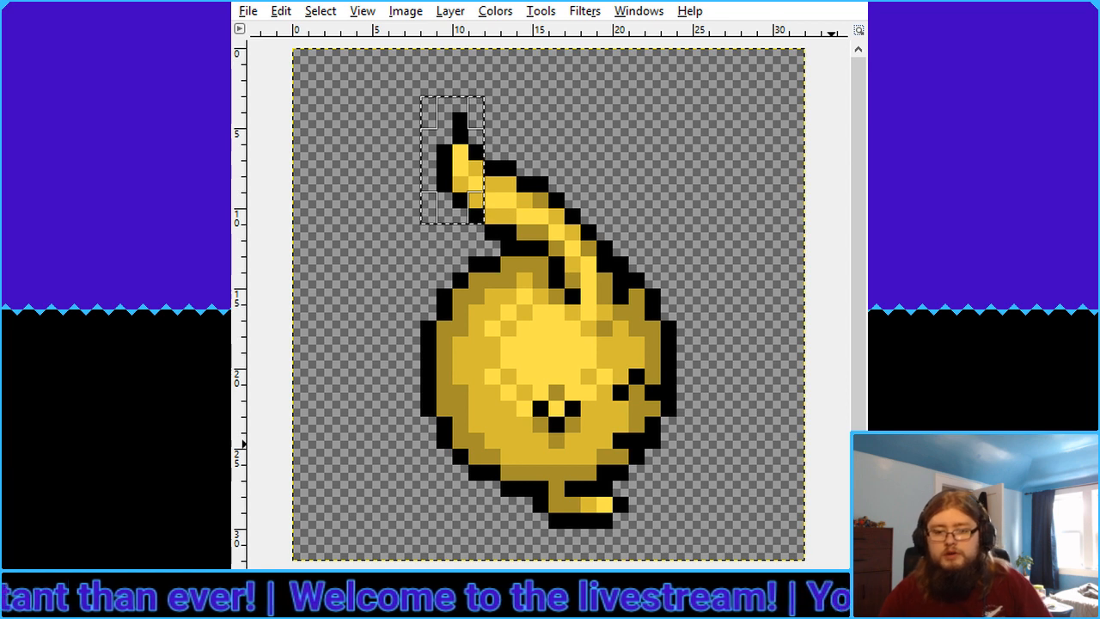
pyautogui.hotkey('ctrl', 'c')
pyautogui.hotkey('ctrl', 'v')
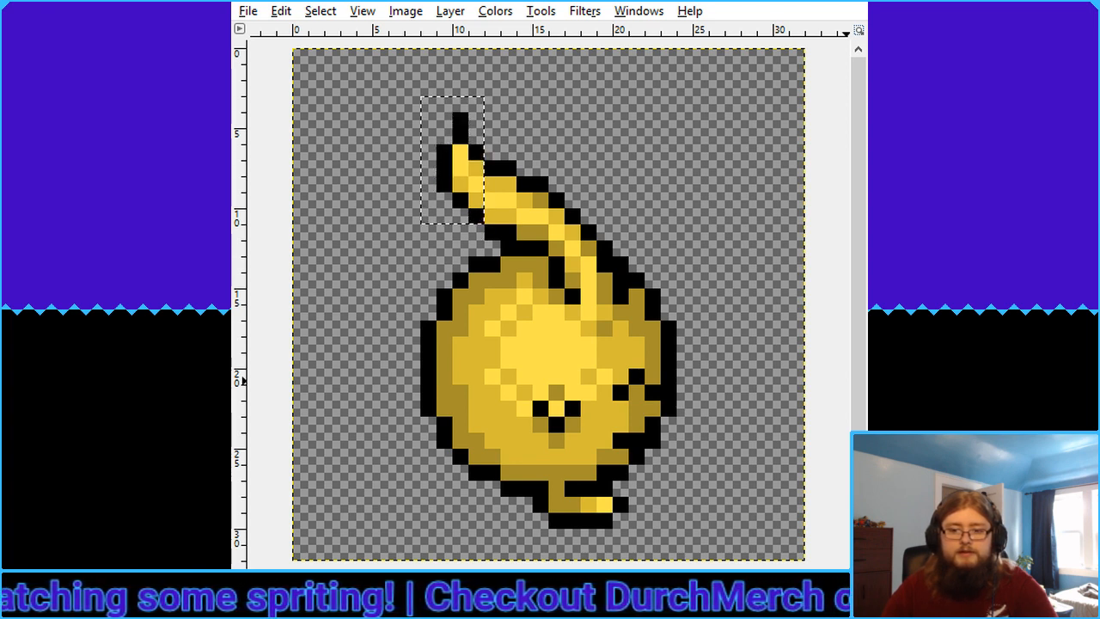
pyautogui.press('Delete')
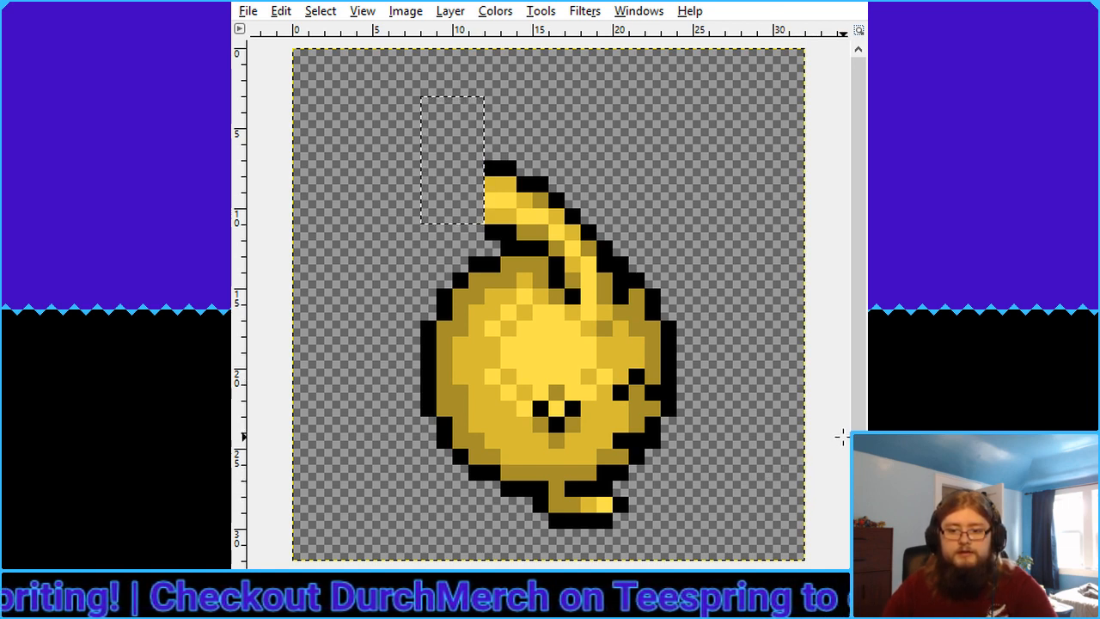
pyautogui.hotkey('ctrl', 'z')
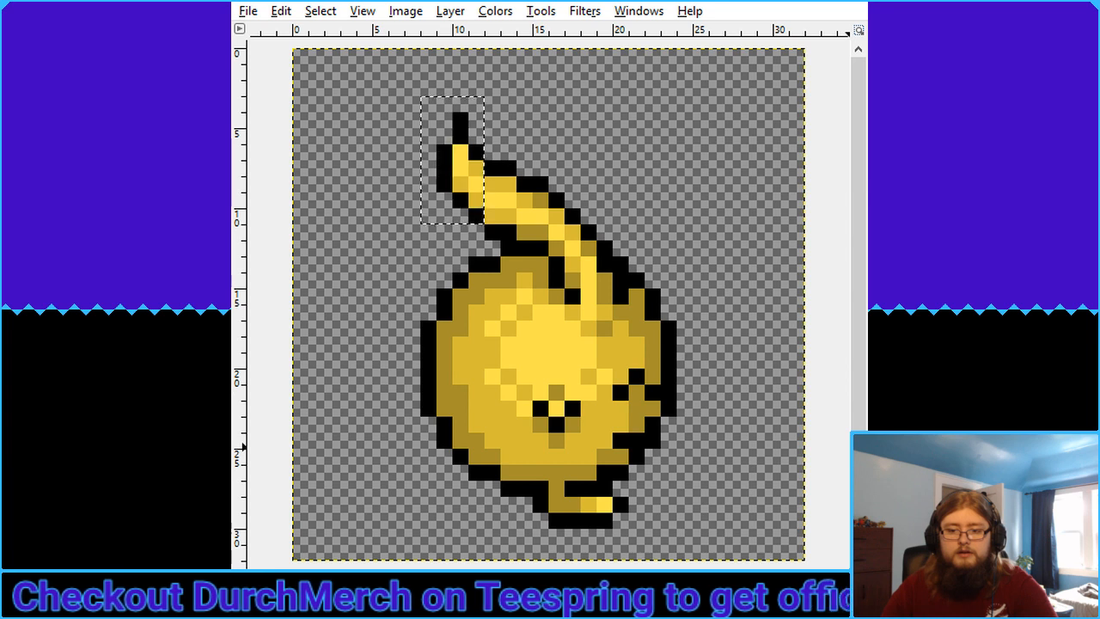
# Select the ear's tip with a 4 by 8 pixel rectangle and lower it by one pixel
pyautogui.click(809, 426)
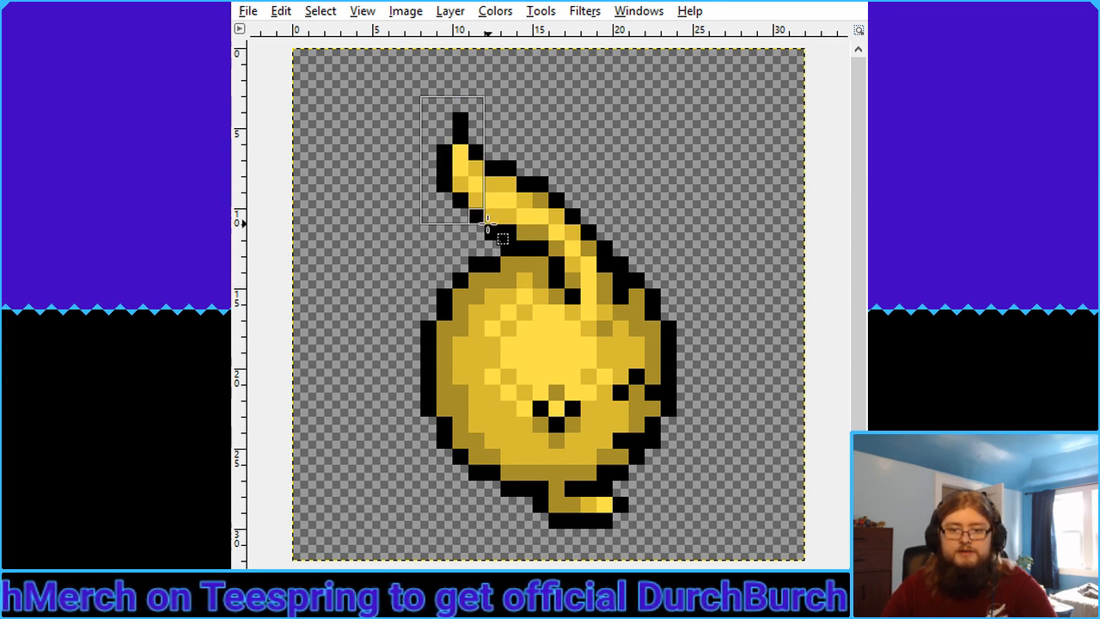
pyautogui.moveTo(420, 96); pyautogui.dragTo(483, 223)
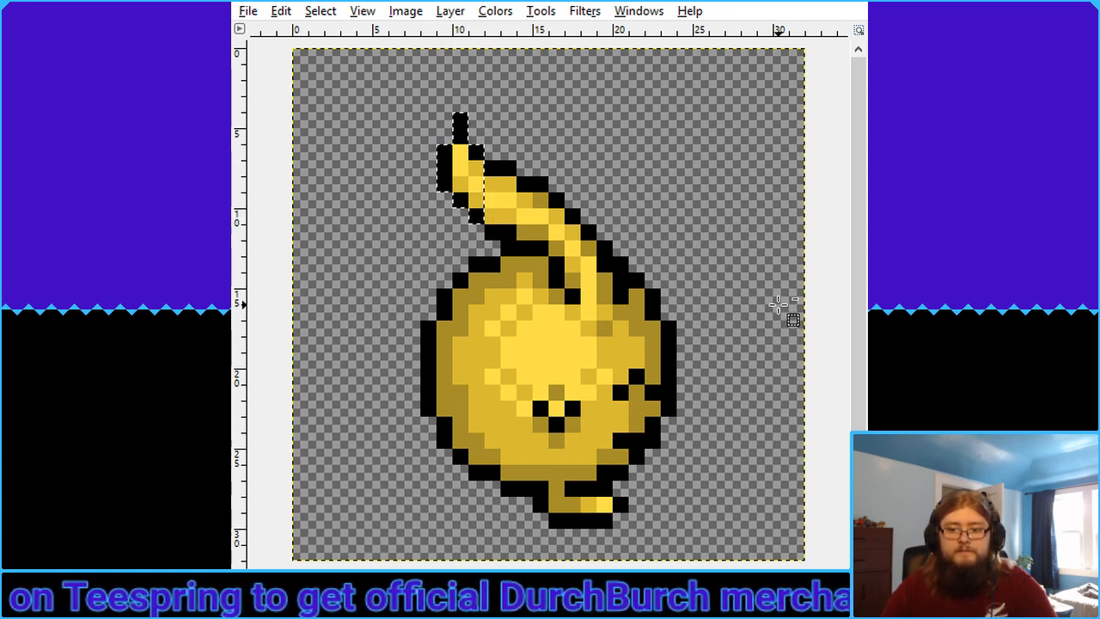
pyautogui.click(818, 397)
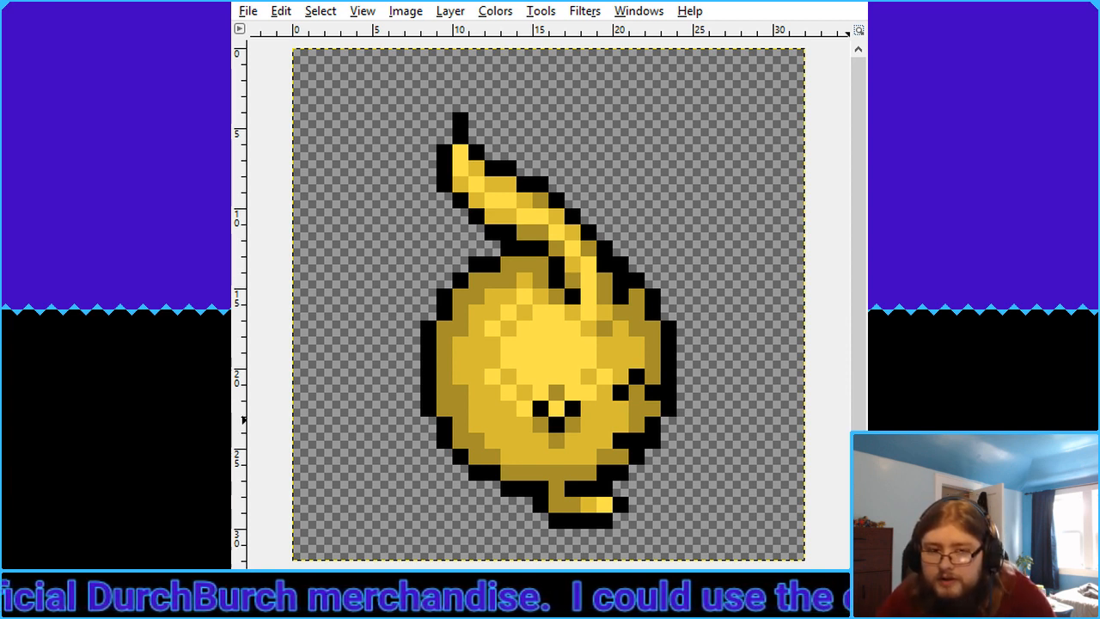
pyautogui.moveTo(421, 96); pyautogui.dragTo(477, 218)
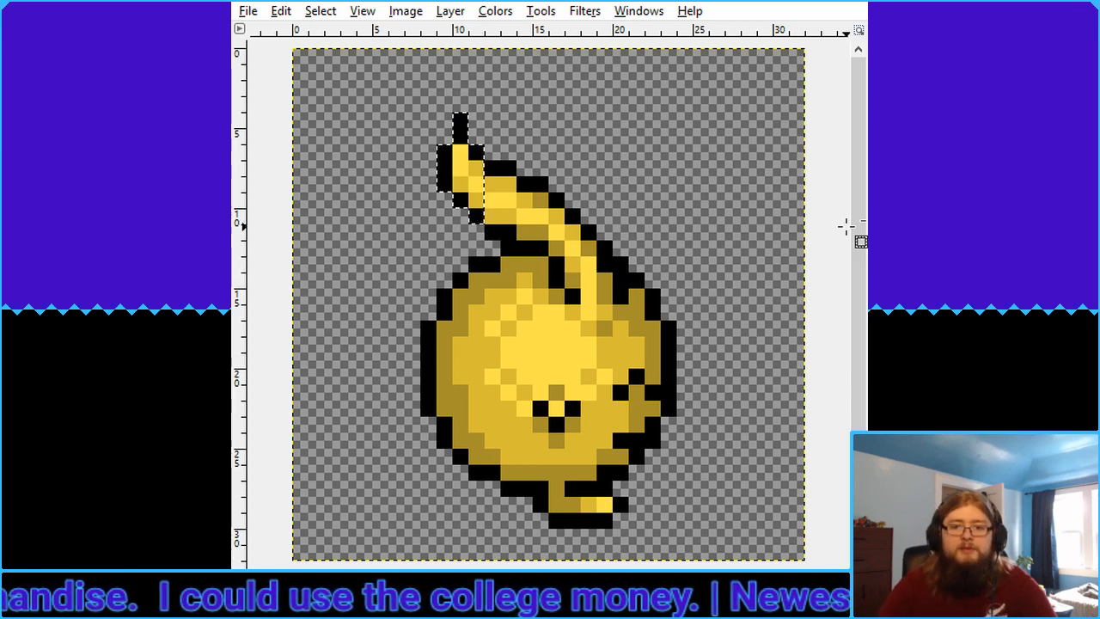
pyautogui.press('Down')
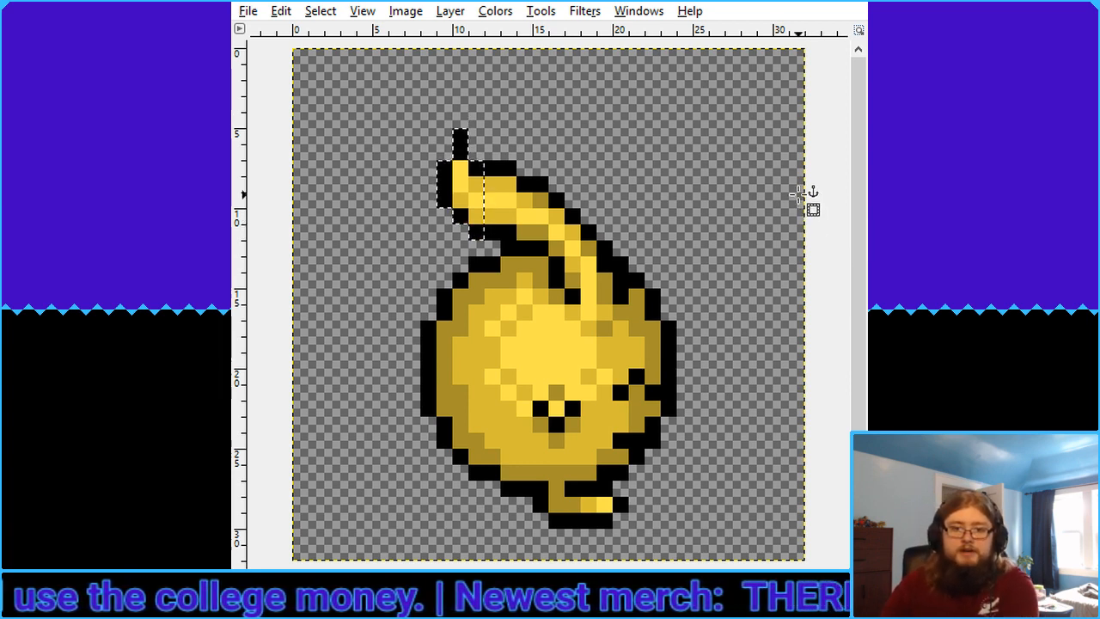
pyautogui.press('Up')
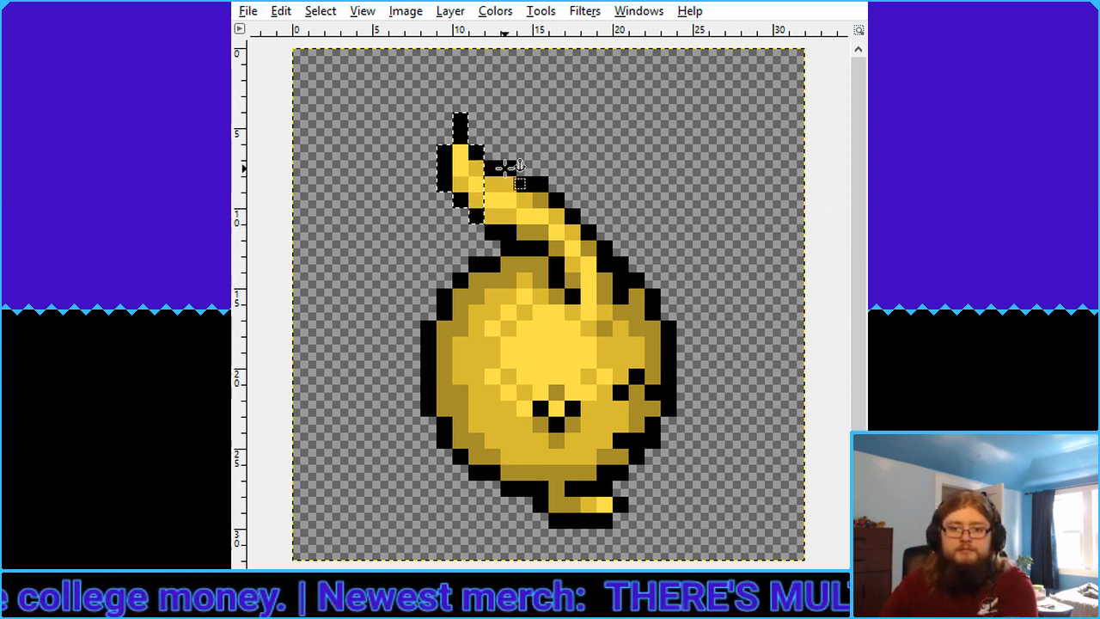
pyautogui.press('Down')
# Lower the one-pixel-wide ear column near the lowered tip by one pixel to smooth the ear's curve
pyautogui.moveTo(501, 163); pyautogui.dragTo(523, 245)
pyautogui.press('Escape')
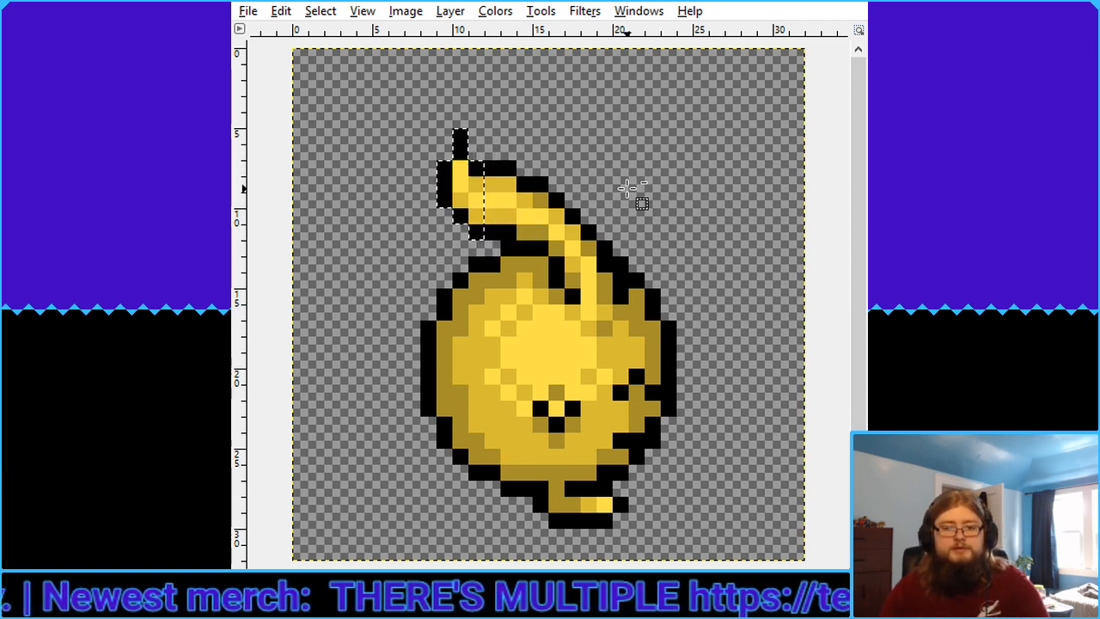
pyautogui.moveTo(497, 165); pyautogui.dragTo(523, 246)
pyautogui.press('Return')
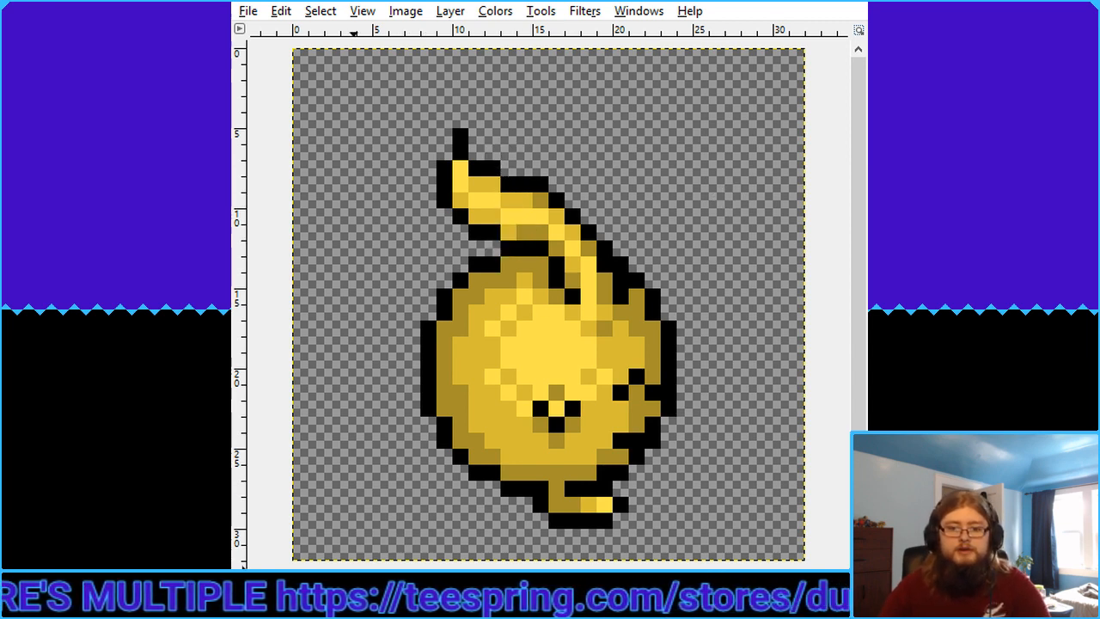
# Examine the lowered ear at smaller zoom levels and compare the pose with the previous side view
pyautogui.scroll(-4, 353, 373)
pyautogui.scroll(-2, 353, 373)
pyautogui.scroll(6, 488, 404)
pyautogui.scroll(-2, 451, 438)
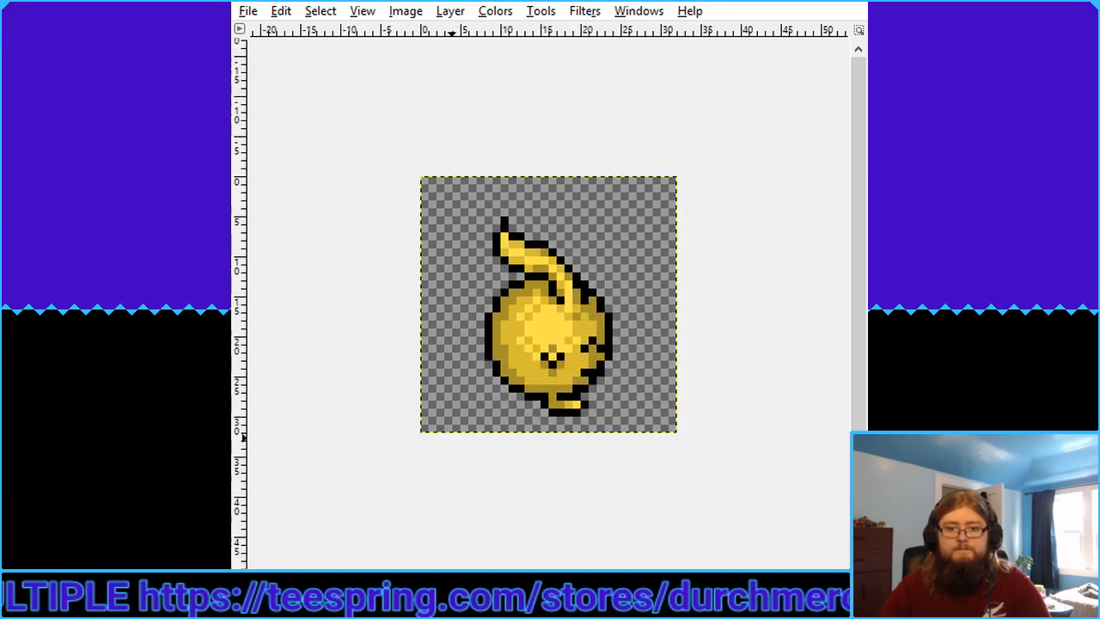
pyautogui.scroll(2, 451, 437)
pyautogui.hotkey('ctrl', 'z')
pyautogui.hotkey('ctrl', 'y')
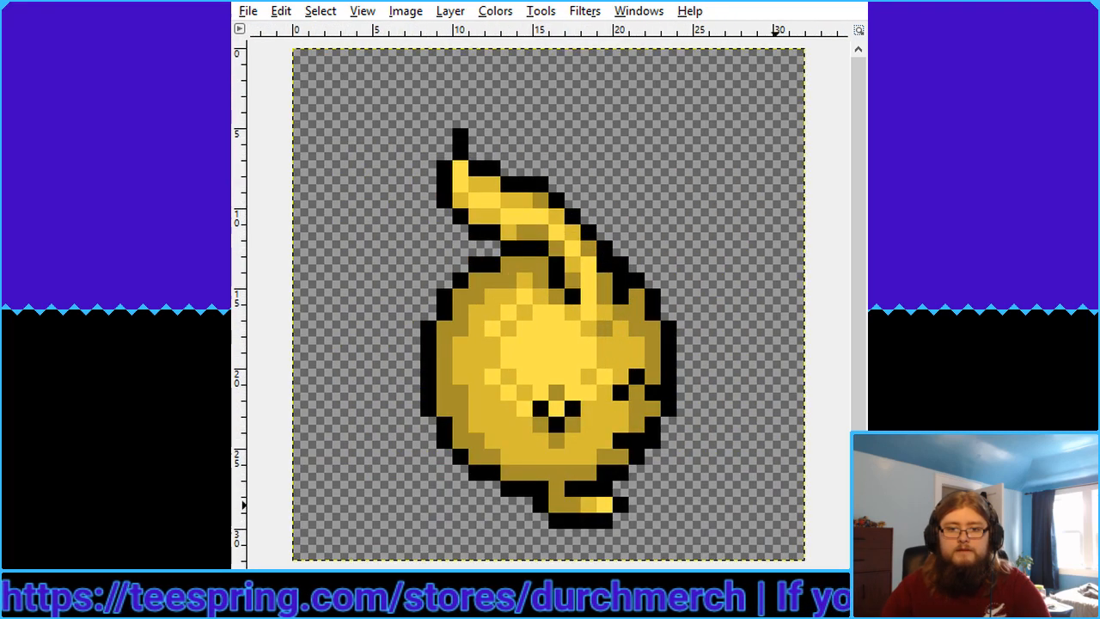
pyautogui.hotkey('ctrl', 'z')
pyautogui.hotkey('ctrl', 'y')
pyautogui.hotkey('ctrl', 'z')
pyautogui.hotkey('ctrl', 'y')
pyautogui.hotkey('ctrl', 'z')
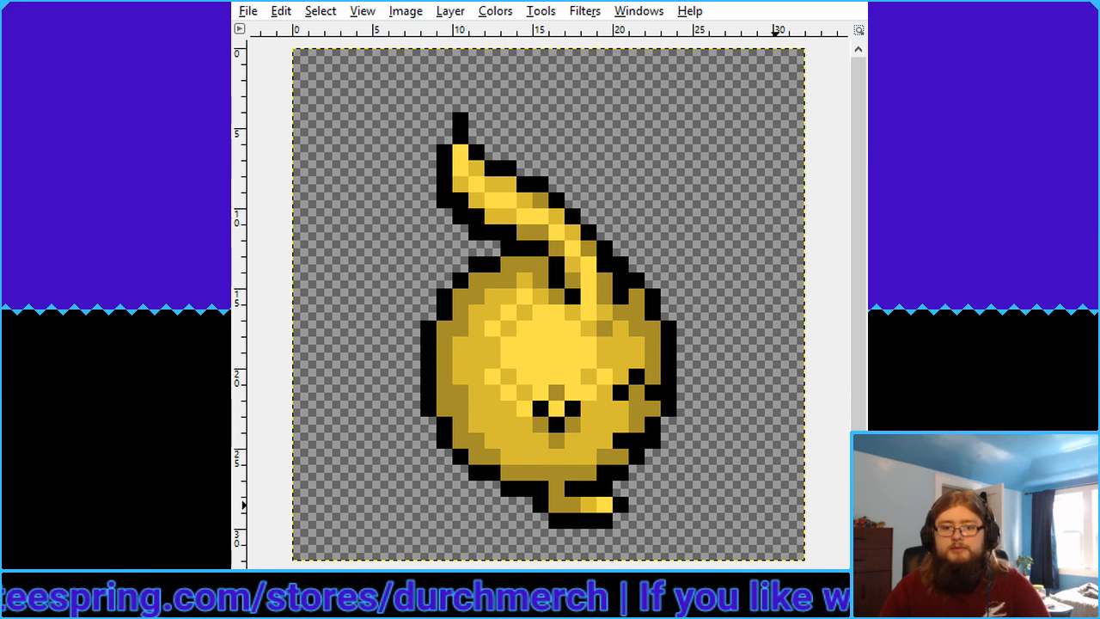
pyautogui.hotkey('ctrl', 'y')
pyautogui.hotkey('ctrl', 'z')
pyautogui.hotkey('ctrl', 'y')
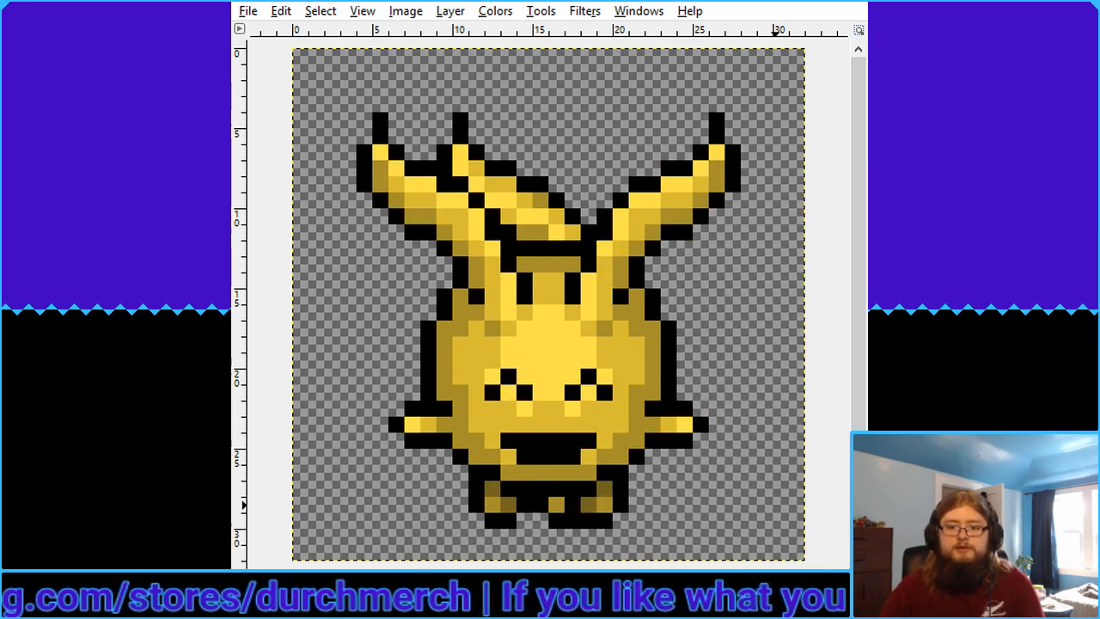
pyautogui.hotkey('ctrl', 'z')
pyautogui.hotkey('ctrl', 'y')
pyautogui.hotkey('ctrl', 'z')
pyautogui.hotkey('ctrl', 'y')
pyautogui.hotkey('ctrl', 'z')
pyautogui.hotkey('ctrl', 'y')
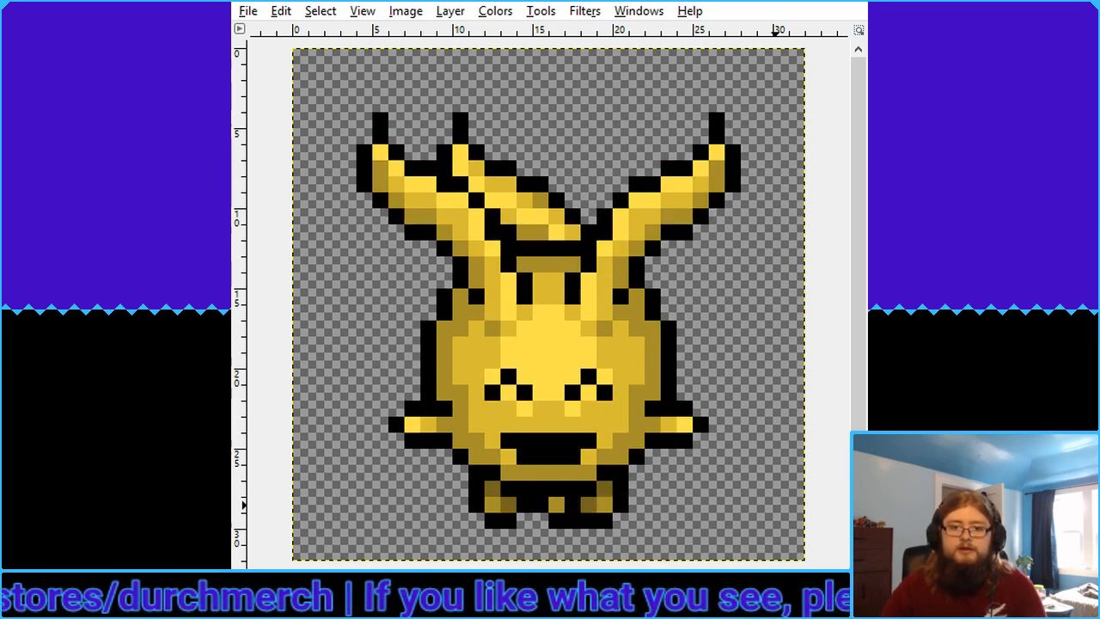
pyautogui.hotkey('ctrl', 'z')
pyautogui.hotkey('ctrl', 'y')
pyautogui.hotkey('ctrl', 'z')
pyautogui.hotkey('ctrl', 'y')
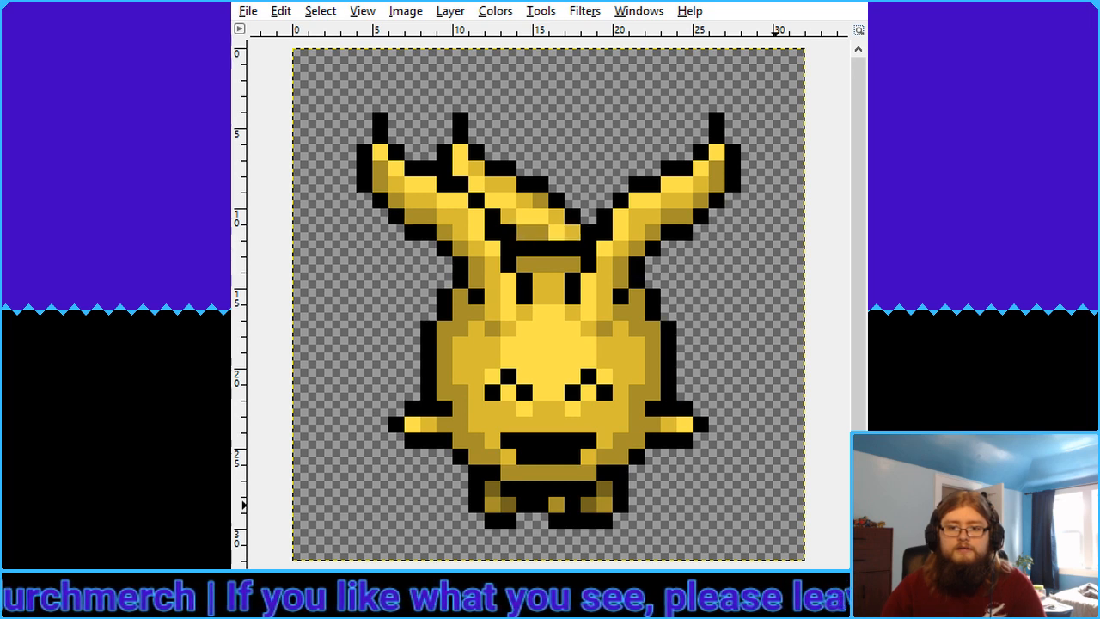
pyautogui.hotkey('ctrl', 'z')
pyautogui.hotkey('ctrl', 'z')
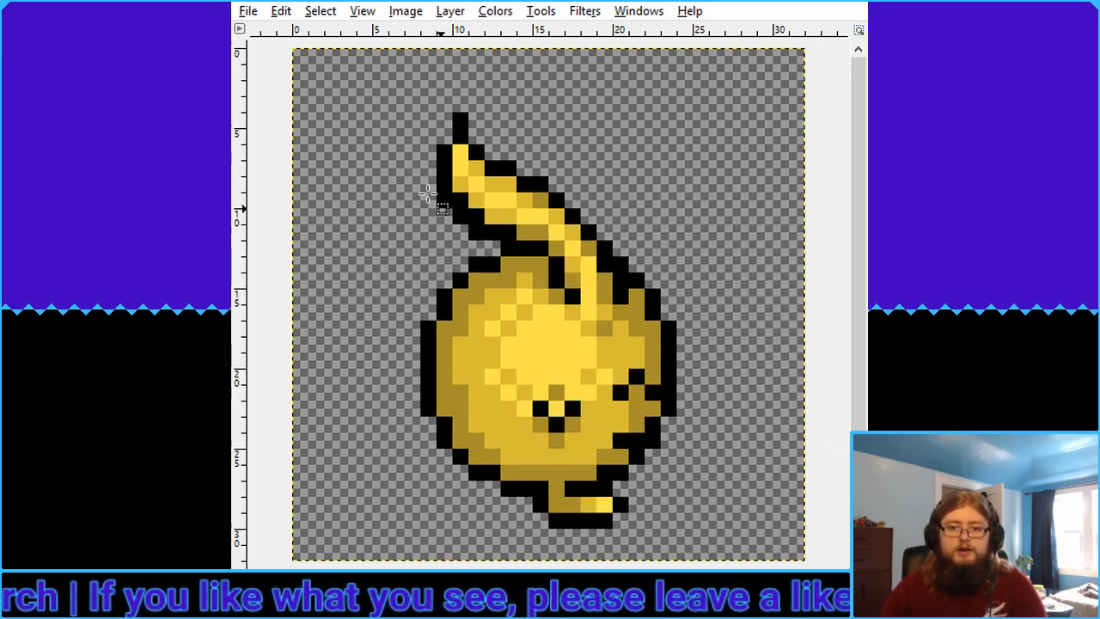
pyautogui.hotkey('ctrl', 'z')
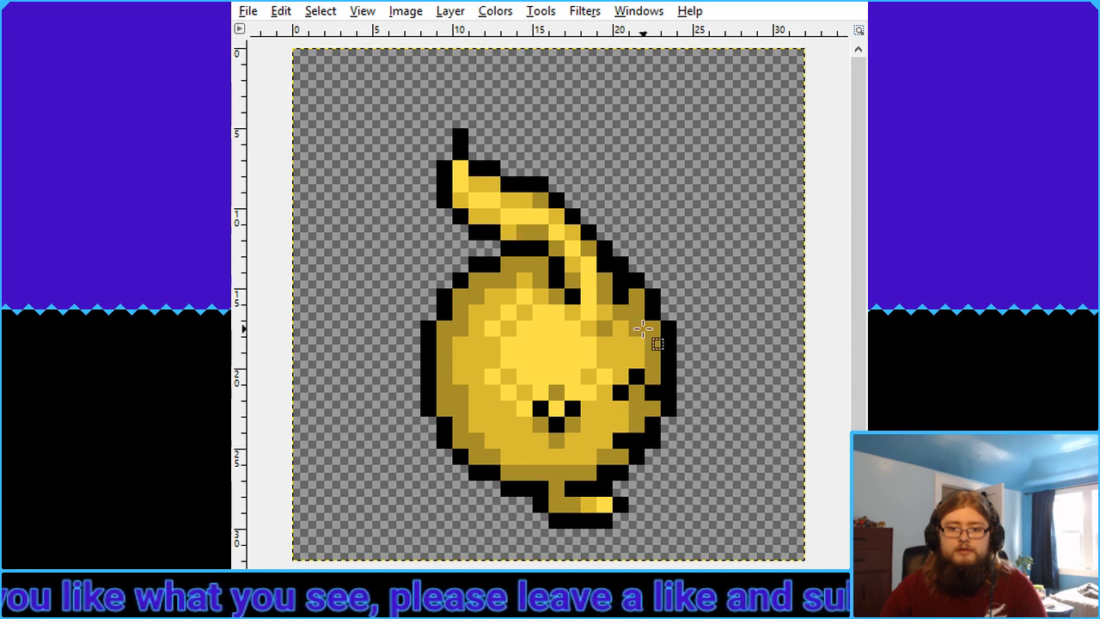
# Select the ear and body down to the top of the foot with a 20 by 24 pixel rectangle
pyautogui.moveTo(372, 112); pyautogui.dragTo(692, 494)
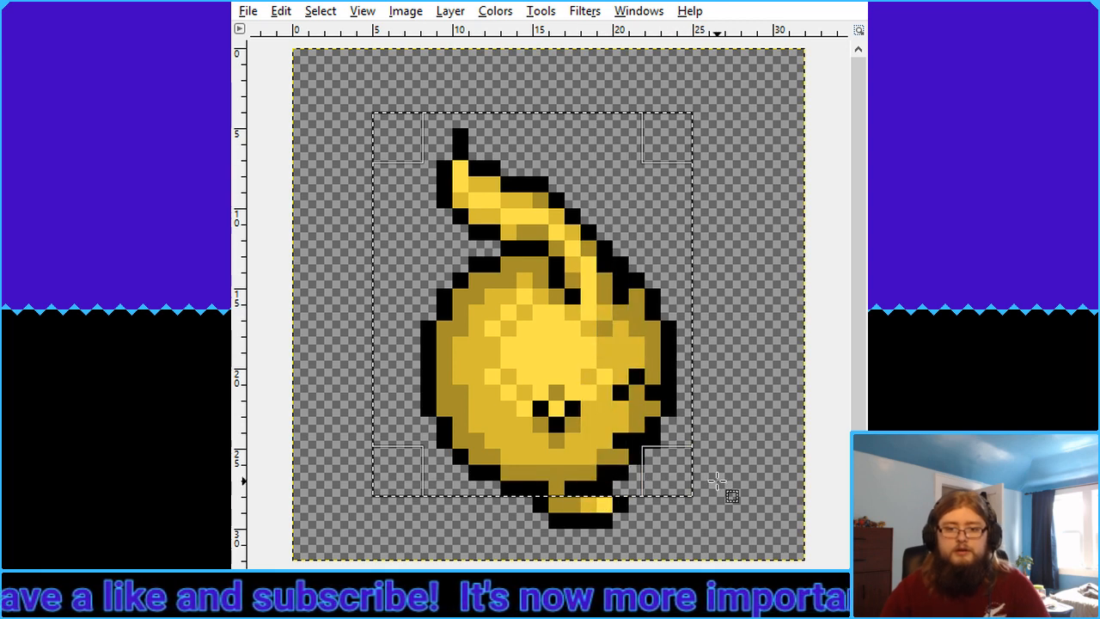
pyautogui.press('Delete')
pyautogui.hotkey('ctrl', 'v')
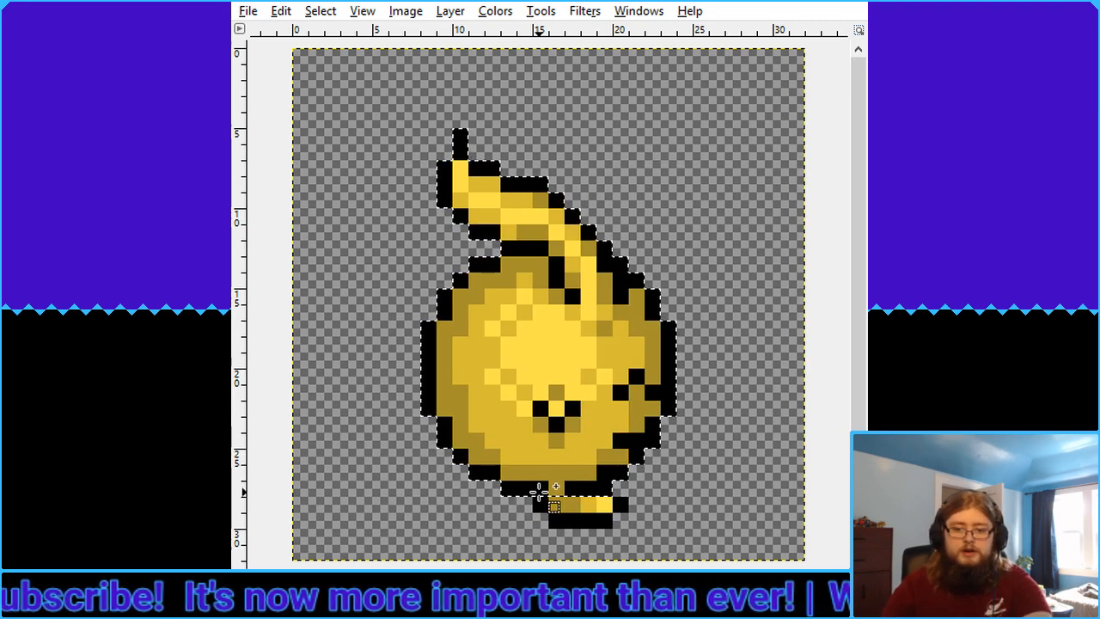
pyautogui.hotkey('ctrl', 'z')
pyautogui.hotkey('ctrl', 'z')
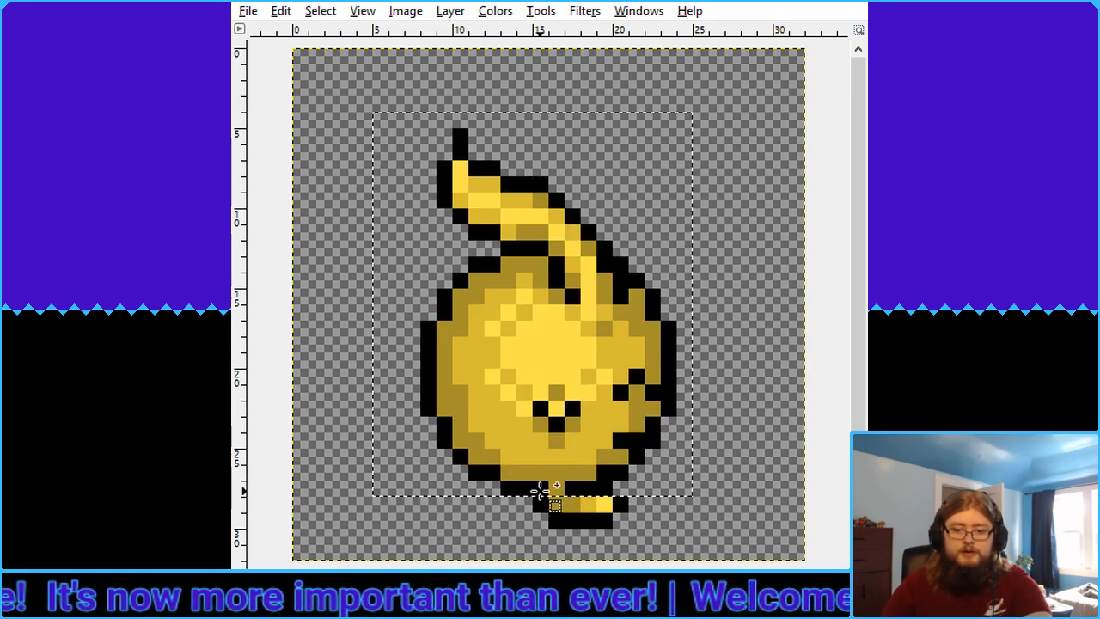
# Add the foot's first four pixel columns to the selection and try raising the selected sprite by one pixel
pyautogui.moveTo(585, 522)
pyautogui.mouseDown()
pyautogui.moveTo(601, 526)
pyautogui.moveTo(581, 516)
pyautogui.moveTo(591, 524)
pyautogui.mouseUp()
pyautogui.hotkey('ctrl', 'x')
pyautogui.hotkey('ctrl', 'v')
pyautogui.press('Up')
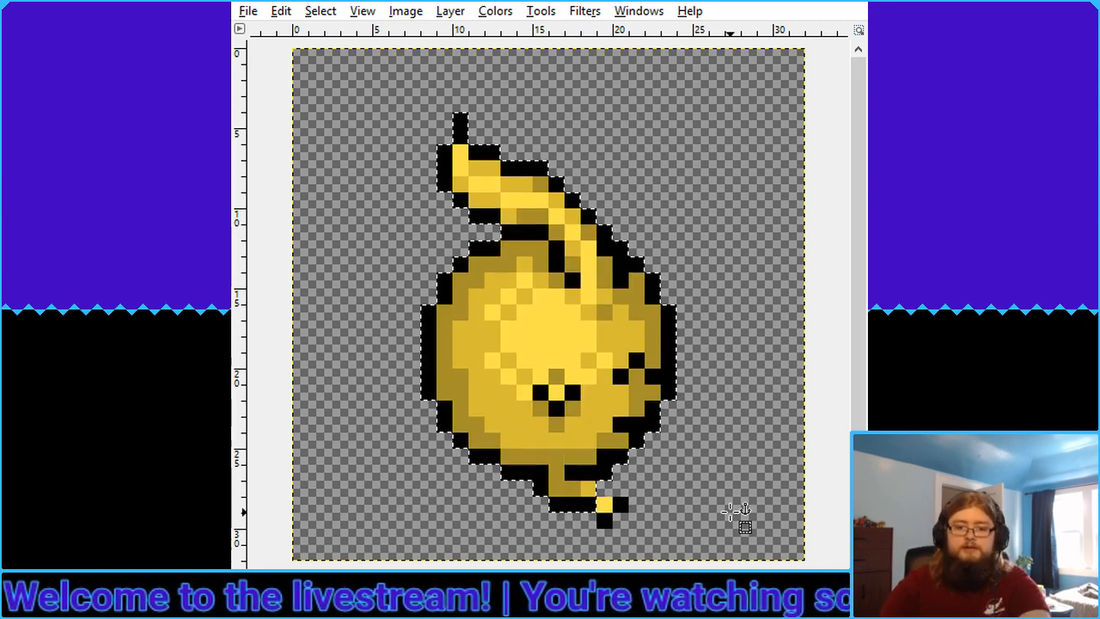
pyautogui.hotkey('ctrl', 'shift', 'a')
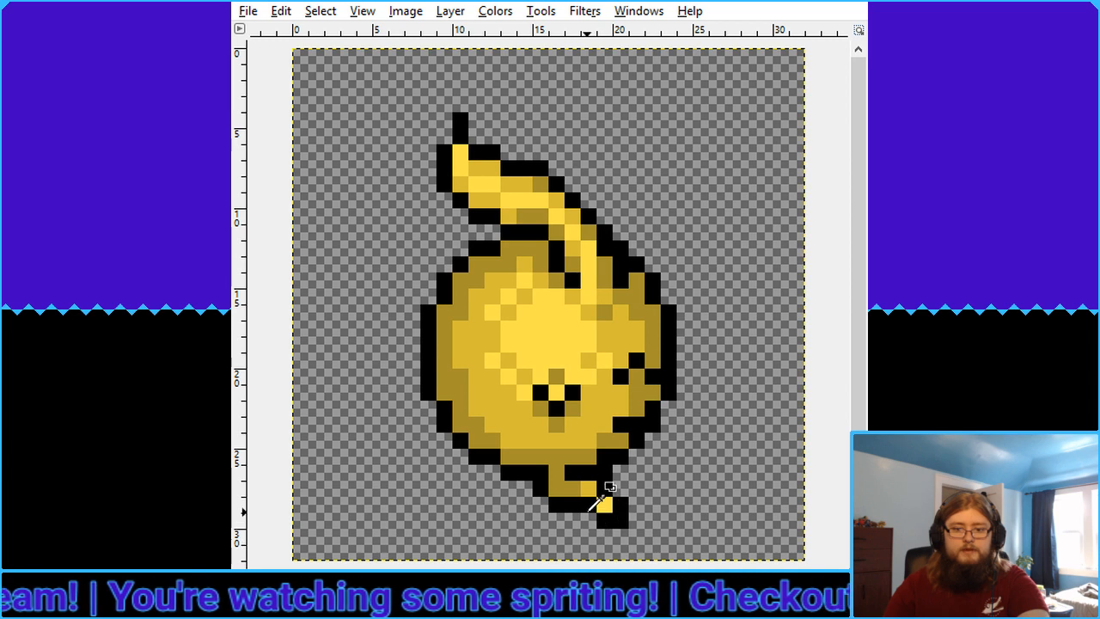
# Try to patch the black outline between the raised body and the toe with single pixels
pyautogui.hotkey('shift', 'e')
pyautogui.click(620, 519)
pyautogui.press('n')
pyautogui.click(620, 473)
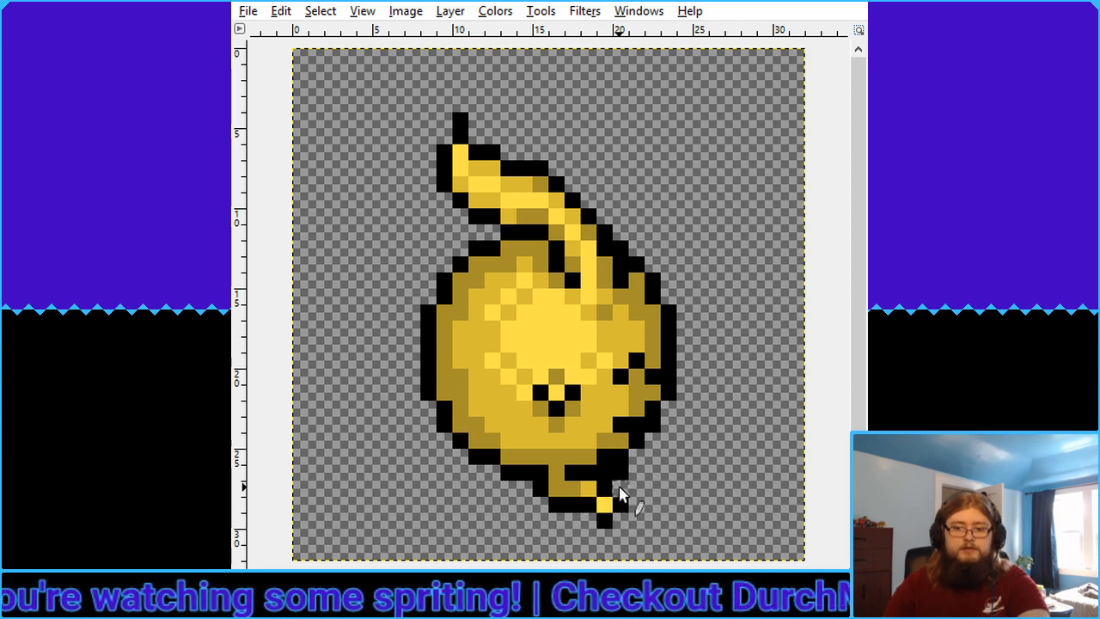
pyautogui.hotkey('ctrl', 'z')
pyautogui.click(619, 487)
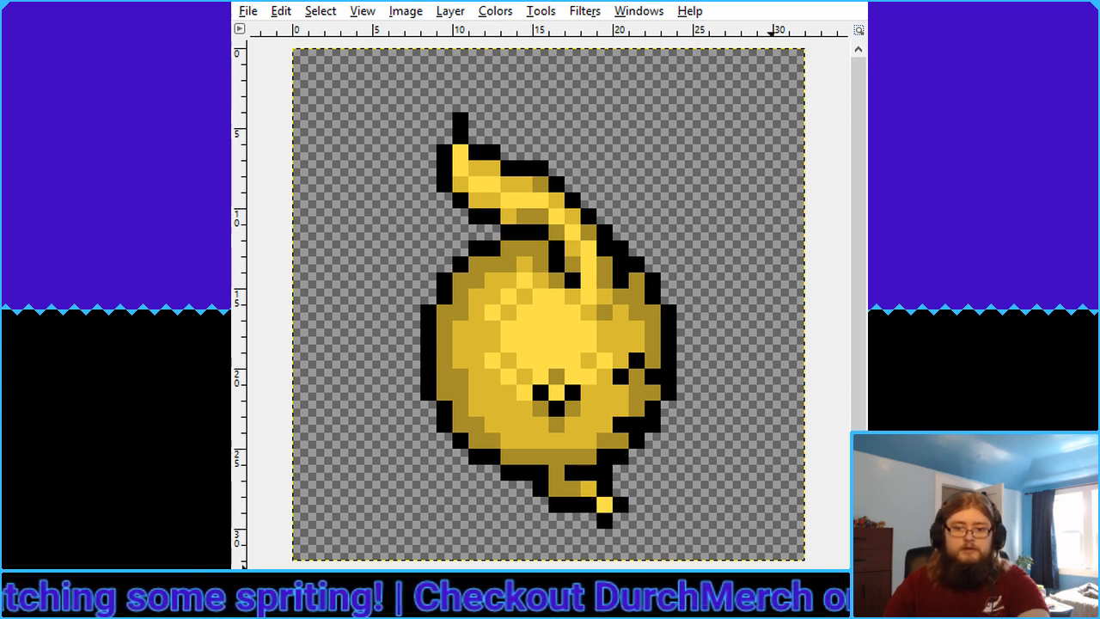
# Check how the raised body and separated toe read at smaller zoom levels
pyautogui.press('-')
pyautogui.press('-')
pyautogui.press('-')
pyautogui.press('-')
pyautogui.press('+')
pyautogui.press('+')
pyautogui.press('+')
pyautogui.press('+')
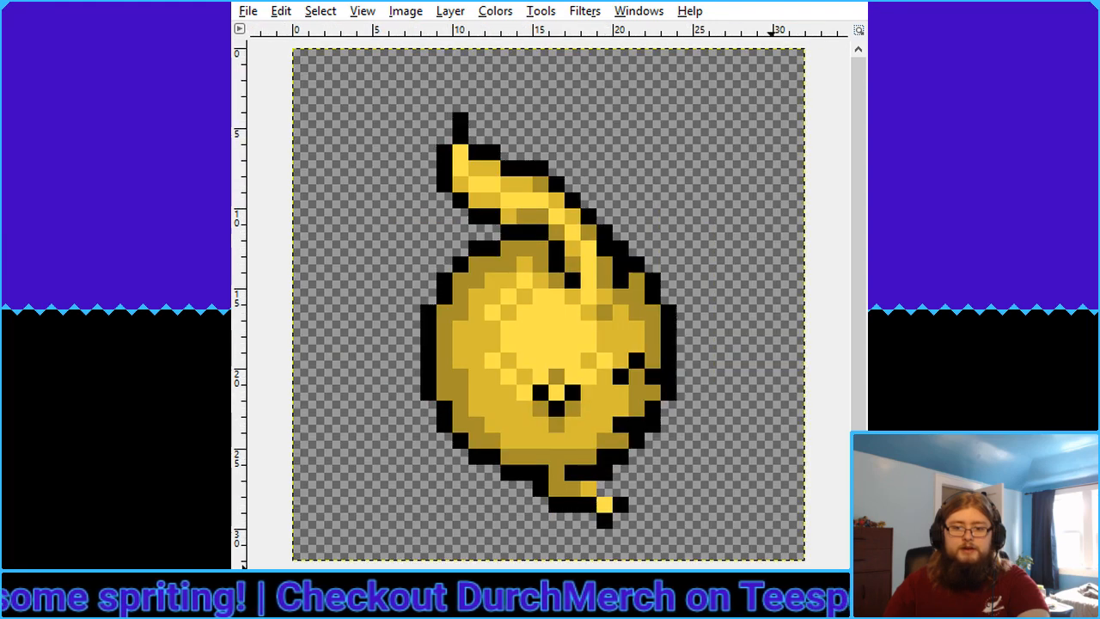
# Undo the sprite's raise and redo it by one pixel with the three-column toe section left in place
pyautogui.hotkey('ctrl', 'z')
pyautogui.hotkey('ctrl', 'z')
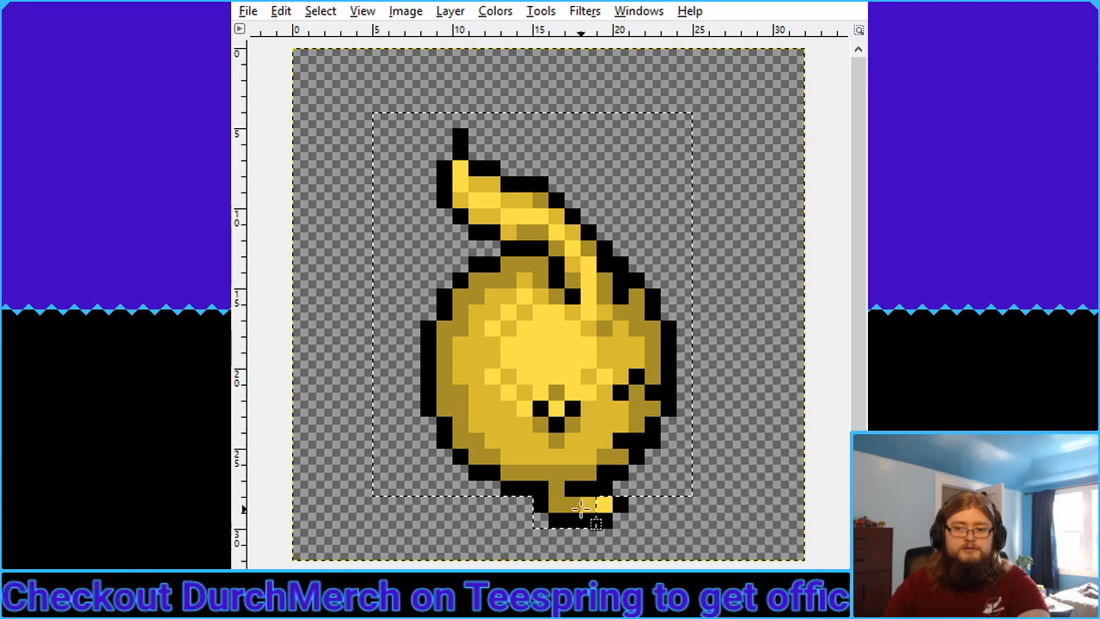
pyautogui.hotkey('ctrl', 'y')
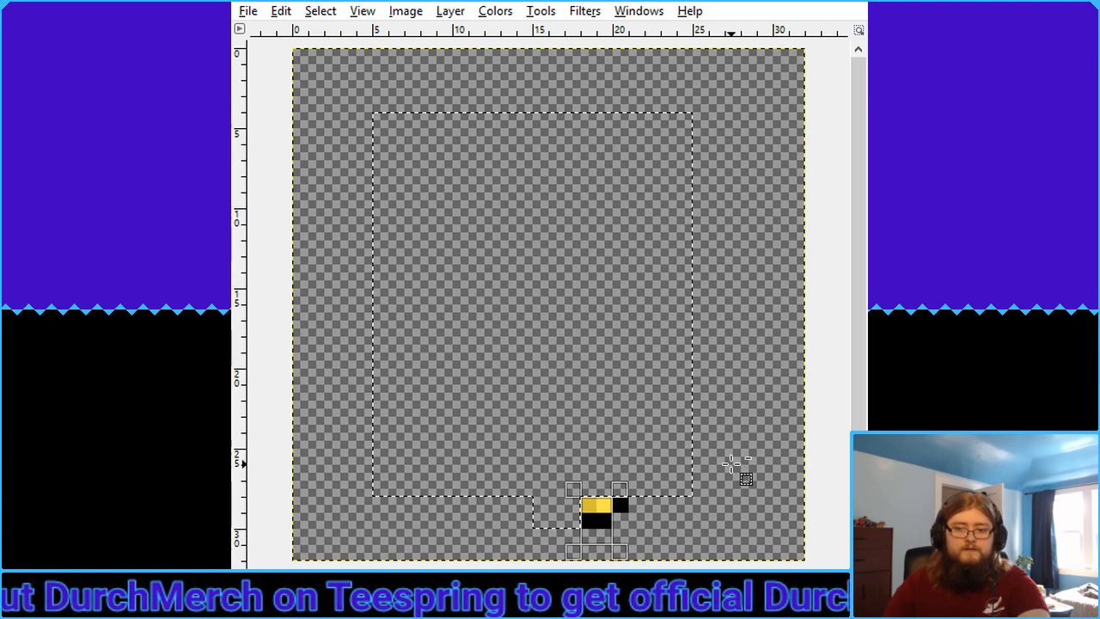
pyautogui.hotkey('ctrl', 'y')
pyautogui.hotkey('ctrl', 'y')
pyautogui.hotkey('ctrl', 'shift', 'a')
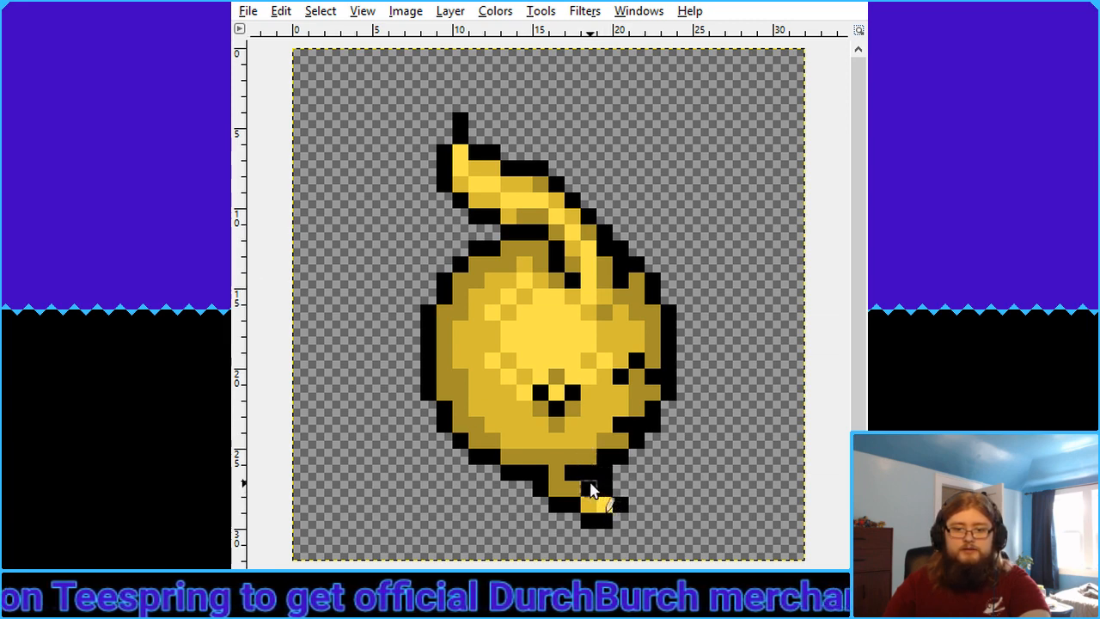
# Examine the raised pose and its reshaped foot repeatedly at several reduced zoom levels
pyautogui.scroll(-3, 402, 560)
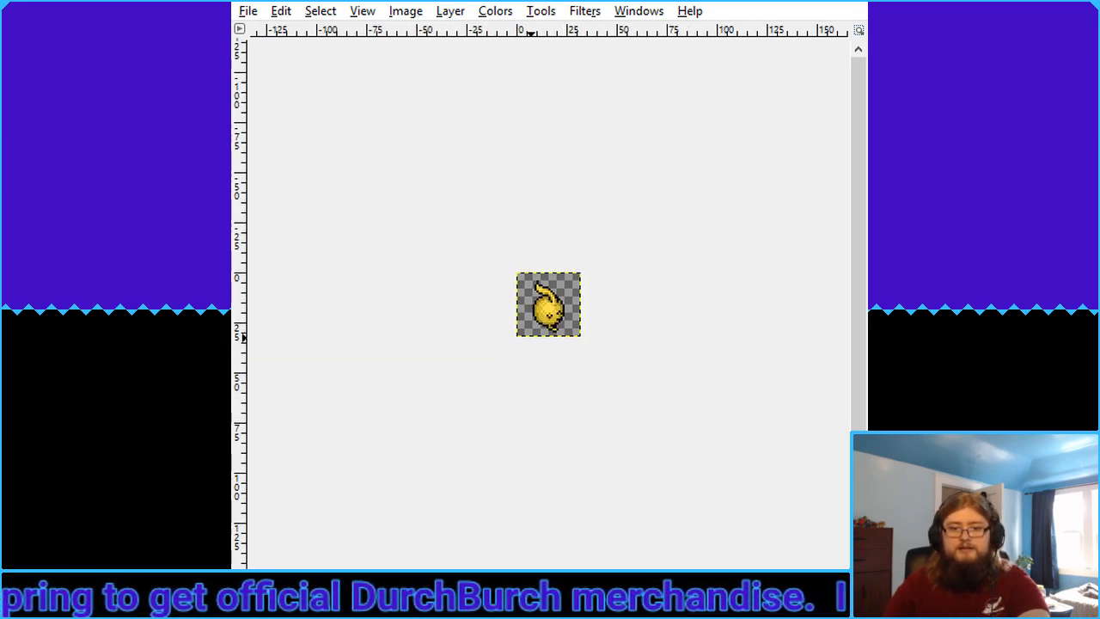
pyautogui.hotkey('ctrl', 'shift', 'j')
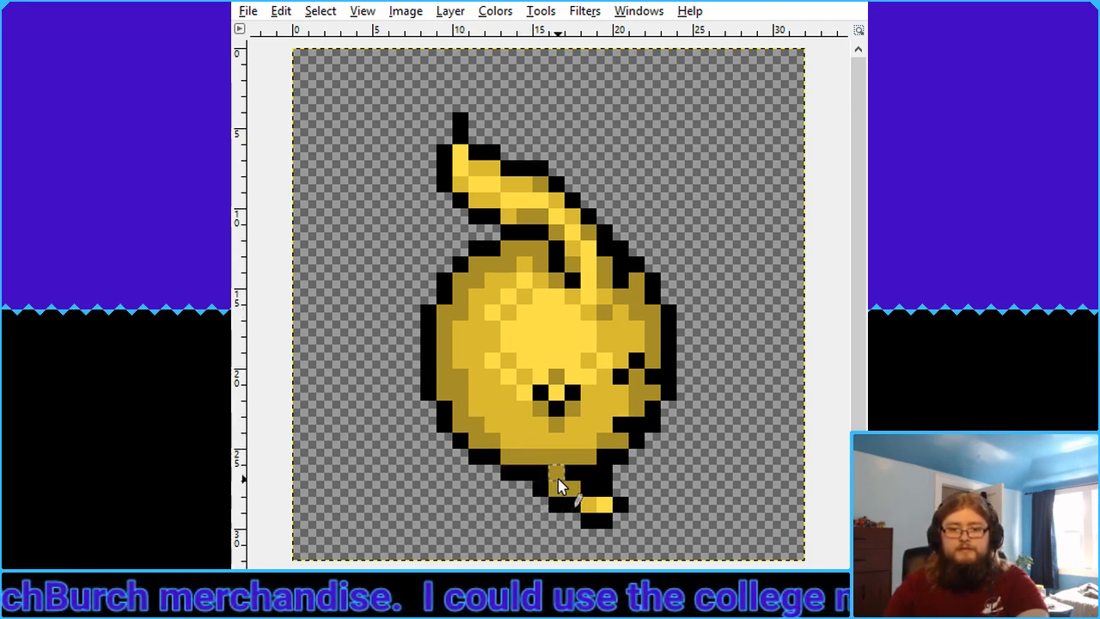
pyautogui.press('-')
pyautogui.press('-')
pyautogui.press('-')
pyautogui.press('-')
pyautogui.press('-')
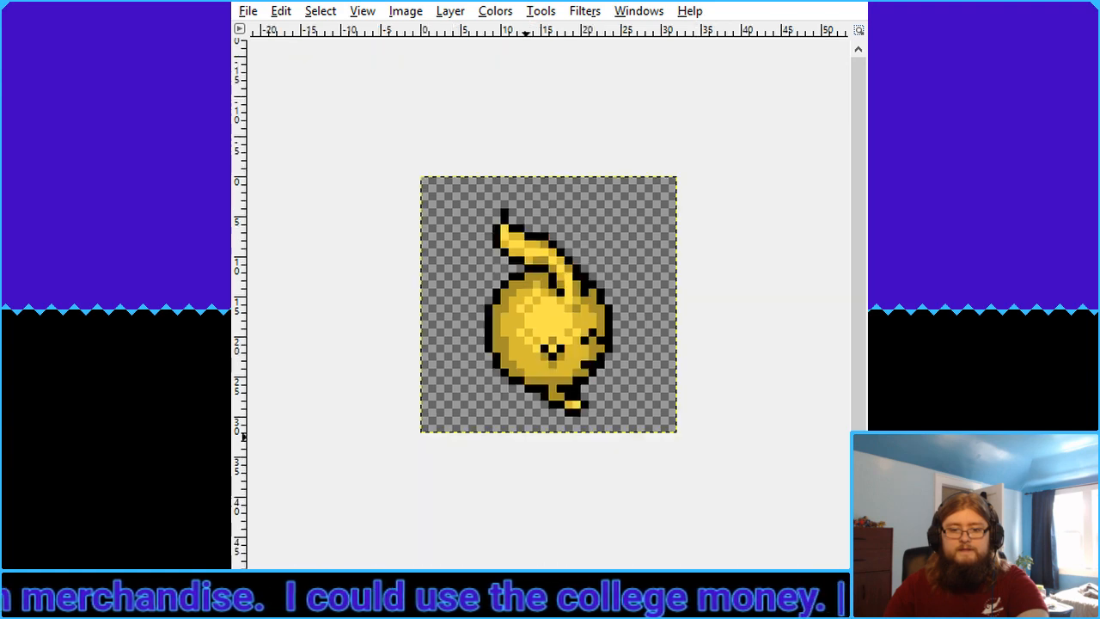
pyautogui.press('+')
pyautogui.press('+')
pyautogui.press('+')
pyautogui.press('+')
pyautogui.press('+')
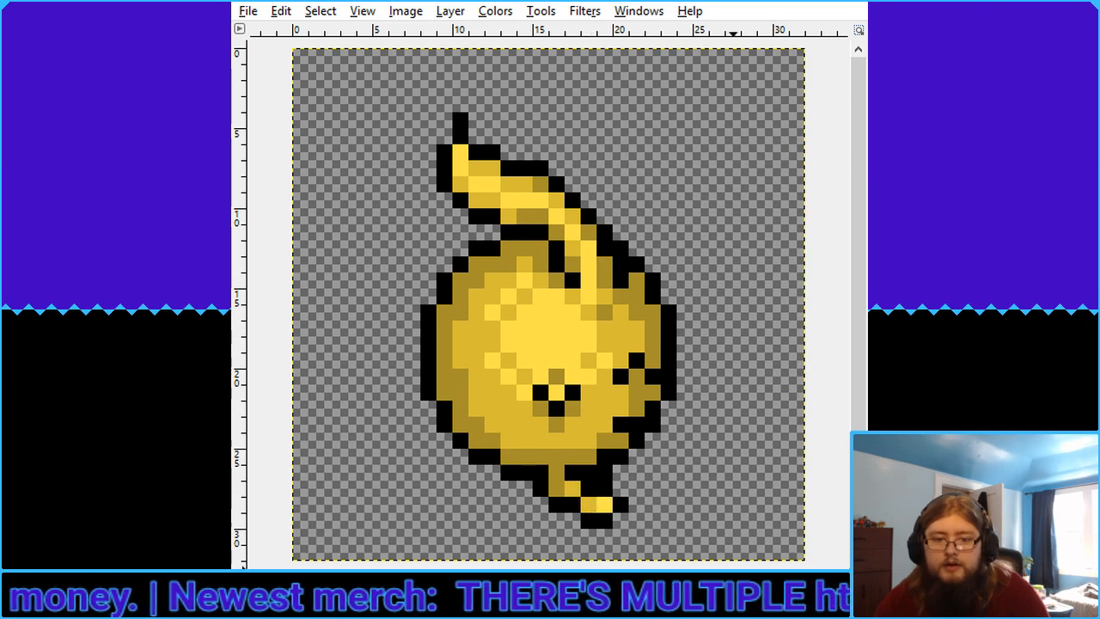
pyautogui.scroll(-5, 548, 304)
pyautogui.hotkey('shift', 'ctrl', 'j')
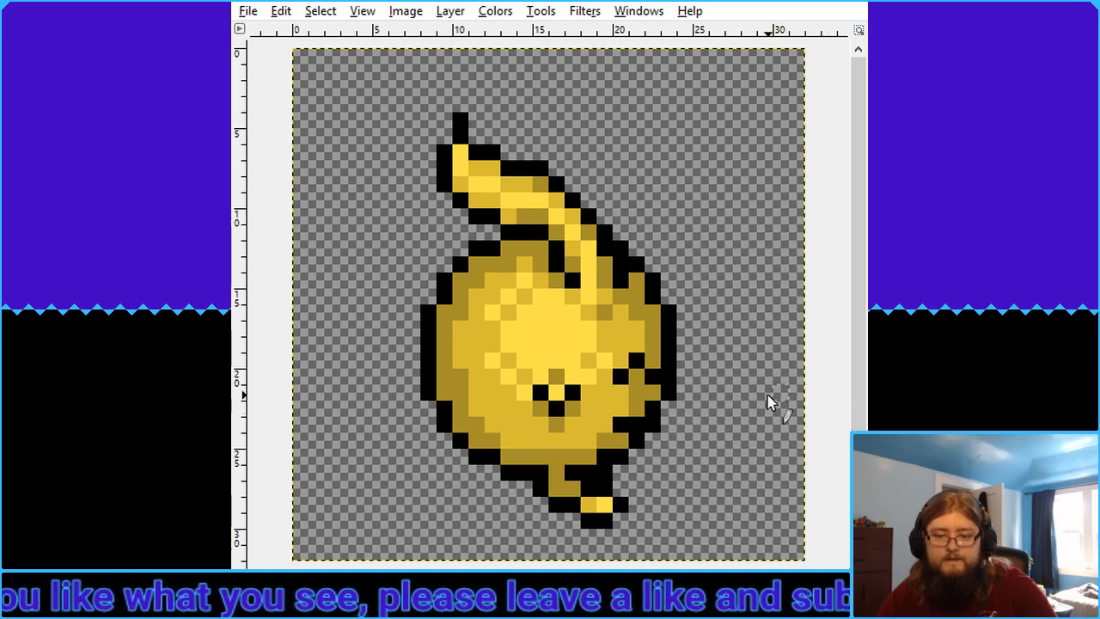
# Redraw the arm's black outline pointing upward, with a single tip pixel, two-pixel-tall sides and an open bottom
pyautogui.click(554, 359)
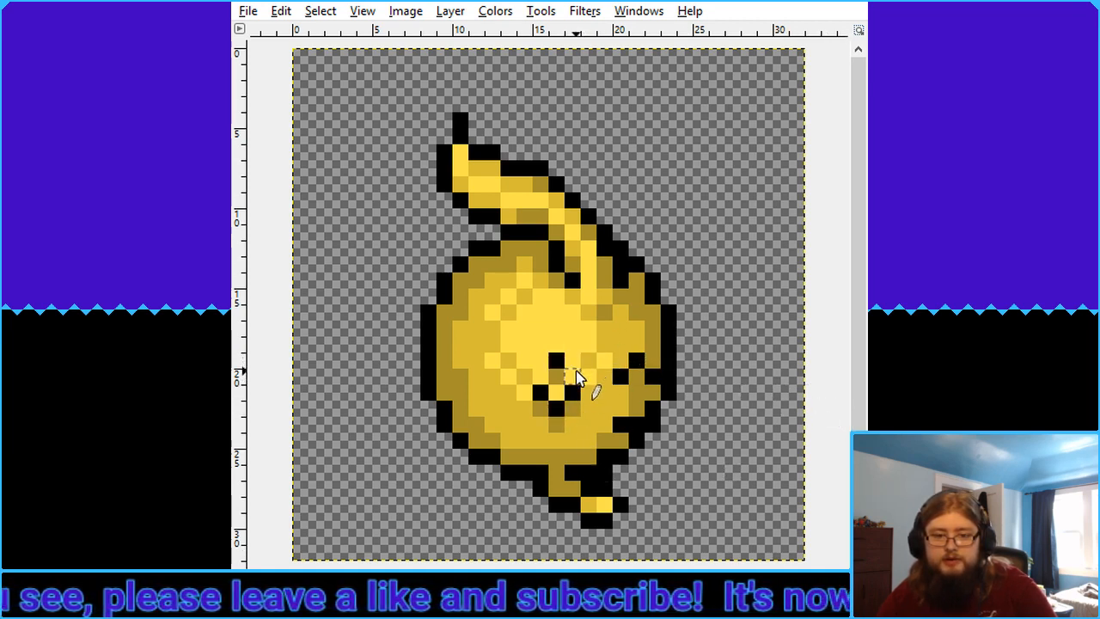
pyautogui.moveTo(539, 375); pyautogui.dragTo(540, 392)
pyautogui.click(556, 407)
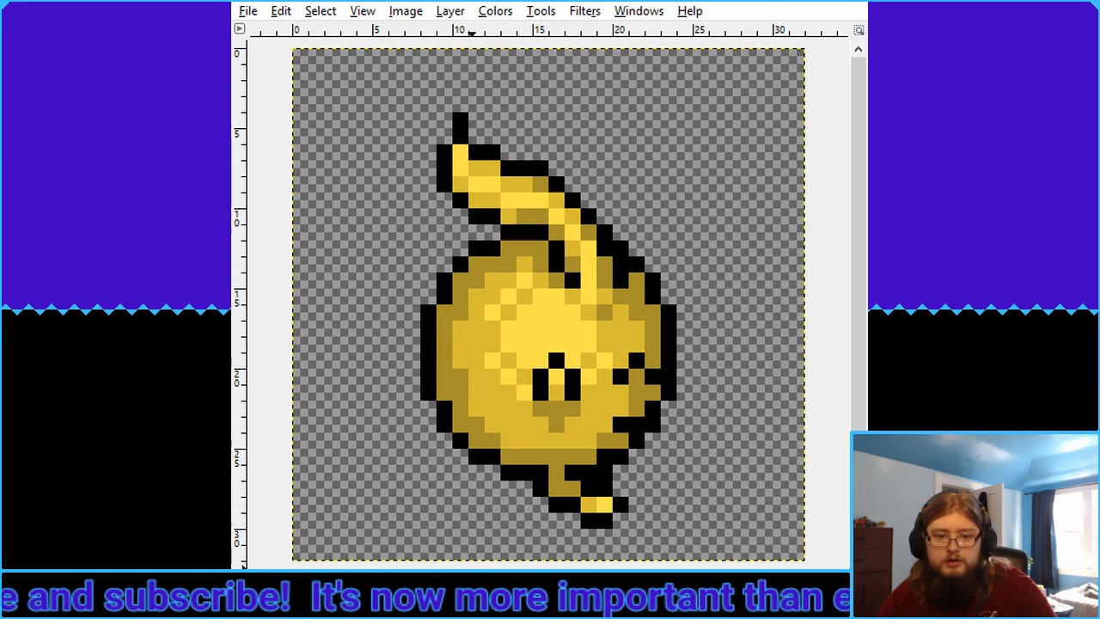
pyautogui.press('-')
pyautogui.press('+')
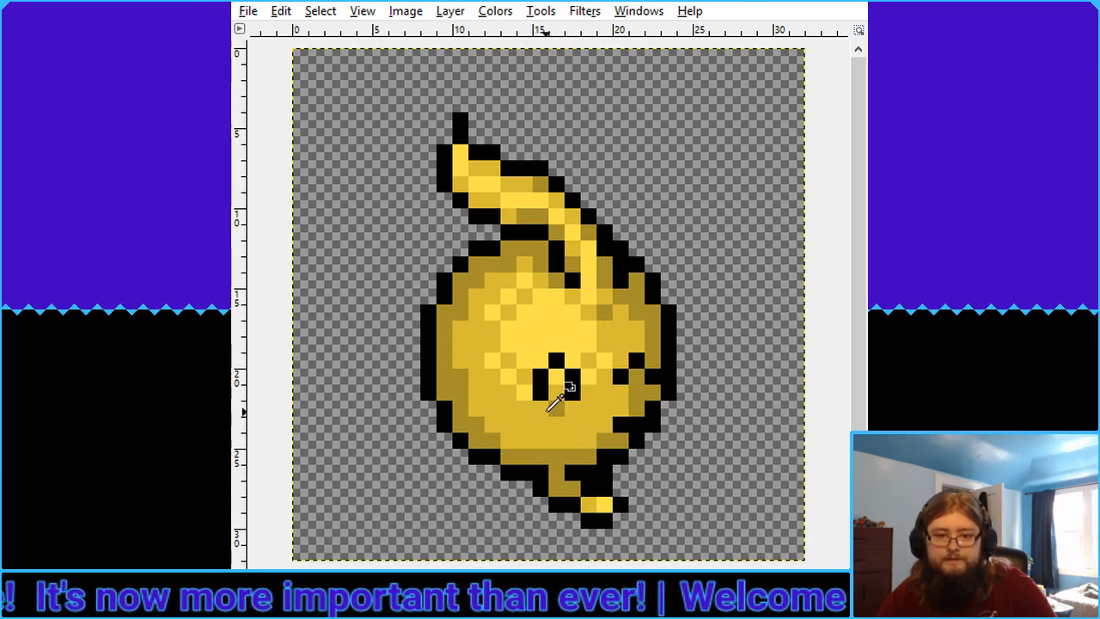
# Shade beneath the upward-pointing arm in dark gold, three pixels across with one centred below, and check it at smaller zoom
pyautogui.click(567, 410)
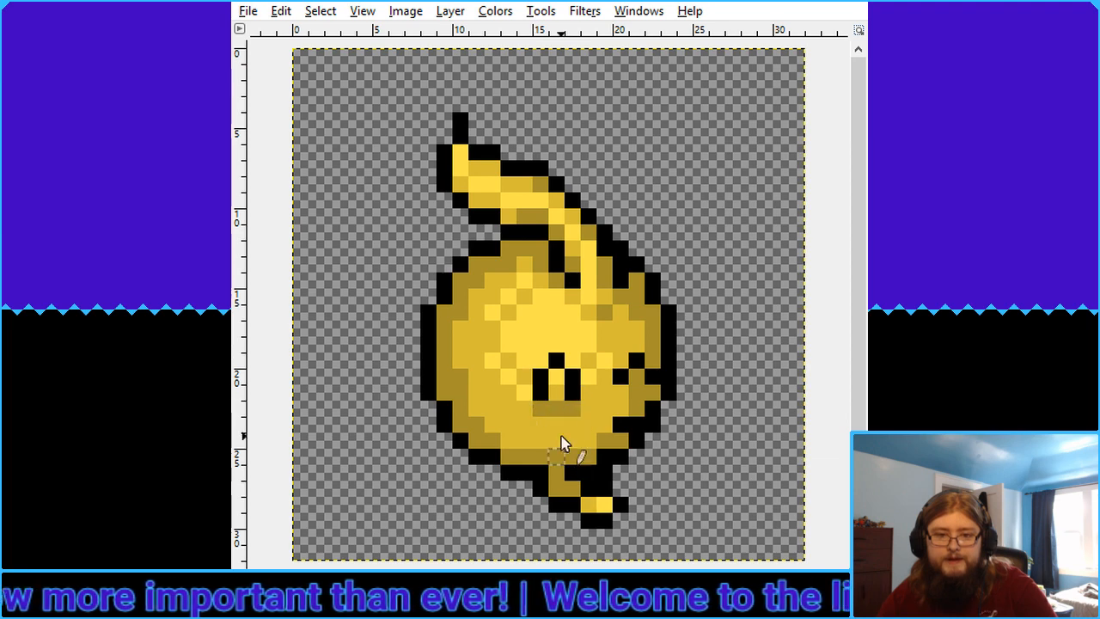
pyautogui.scroll(-5, 544, 380)
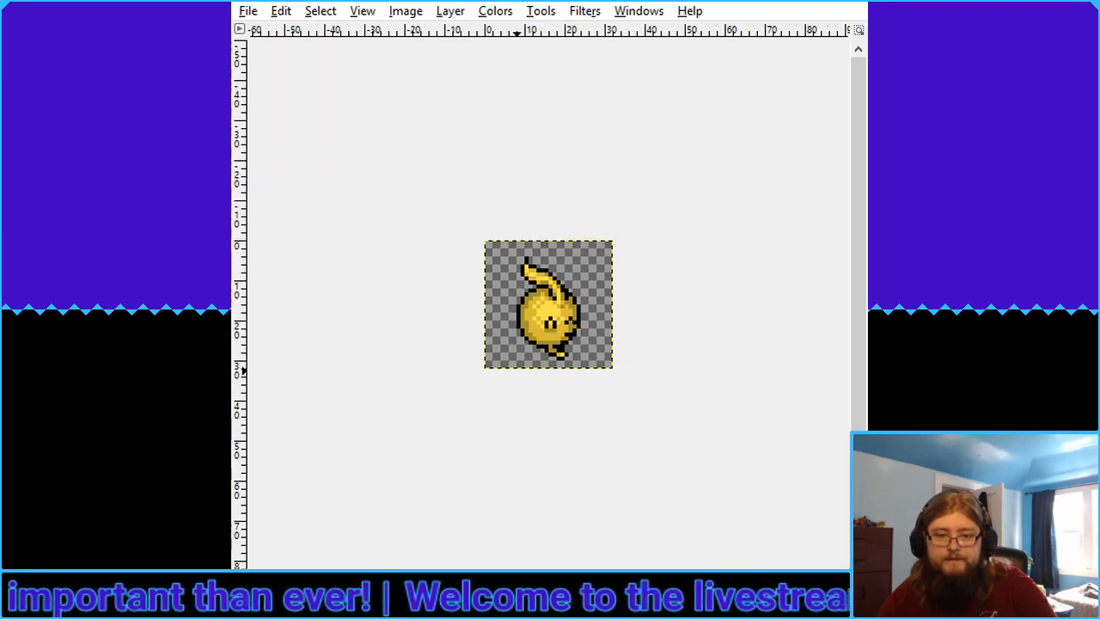
pyautogui.scroll(6, 544, 380)
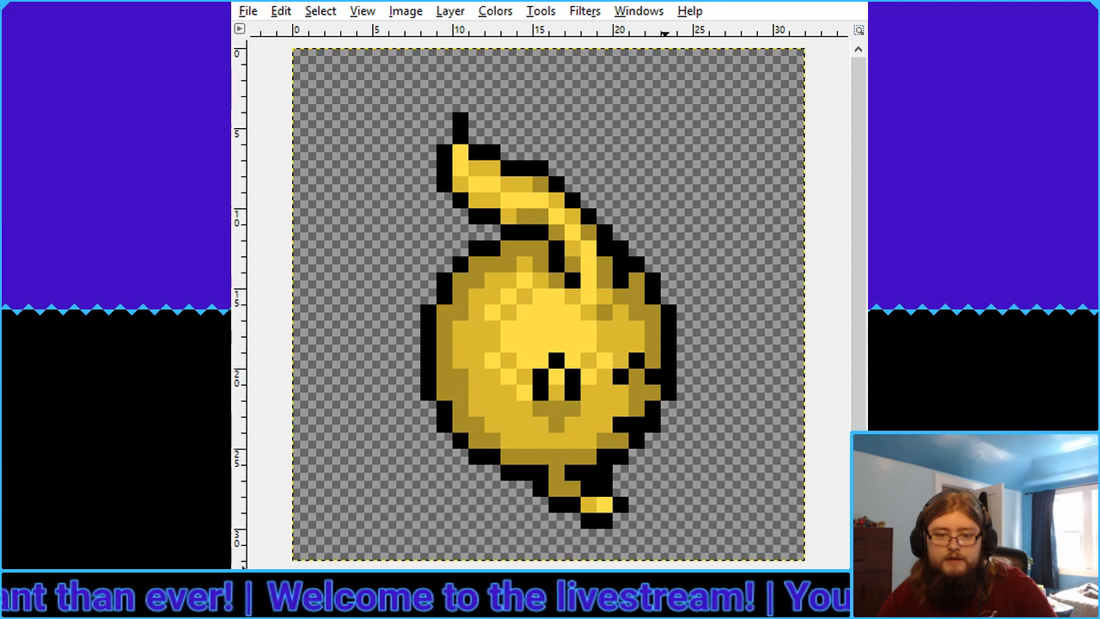
pyautogui.press('-')
pyautogui.press('-')
pyautogui.hotkey('shift', 'ctrl', 'j')
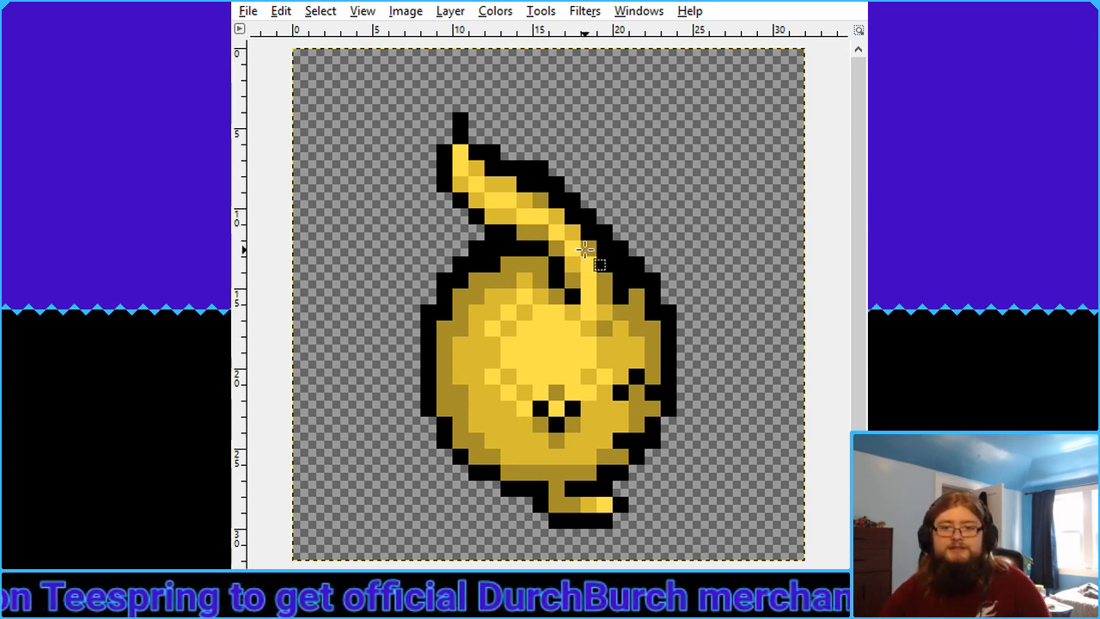
# Paste the neutral side-view sprite onto the canvas and anchor the floating copy
pyautogui.hotkey('ctrl', 'a')
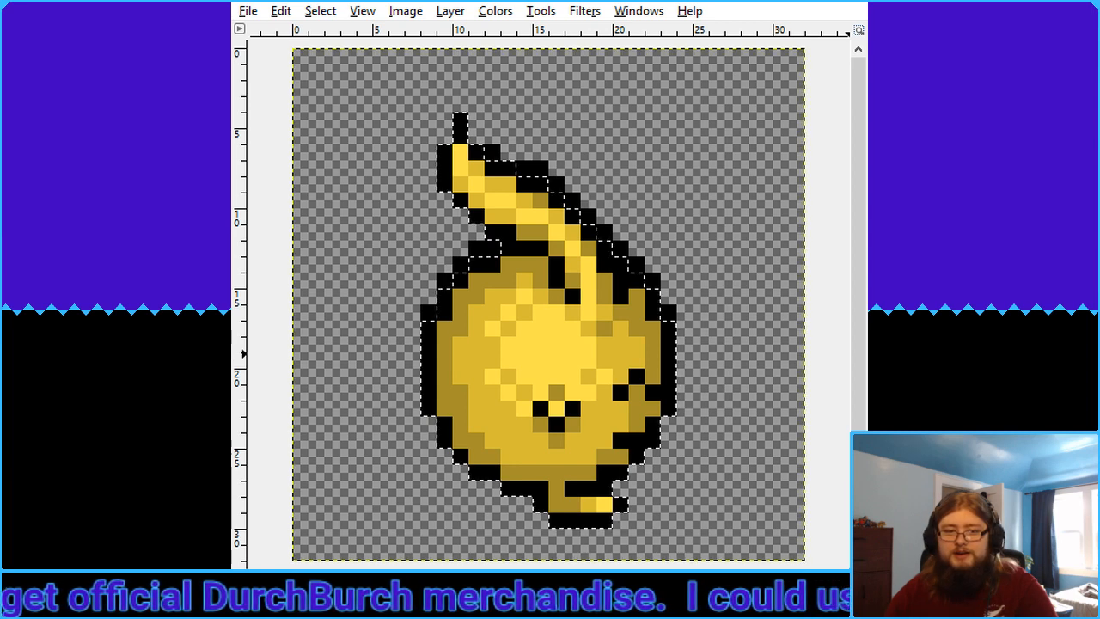
pyautogui.hotkey('ctrl', 'v')
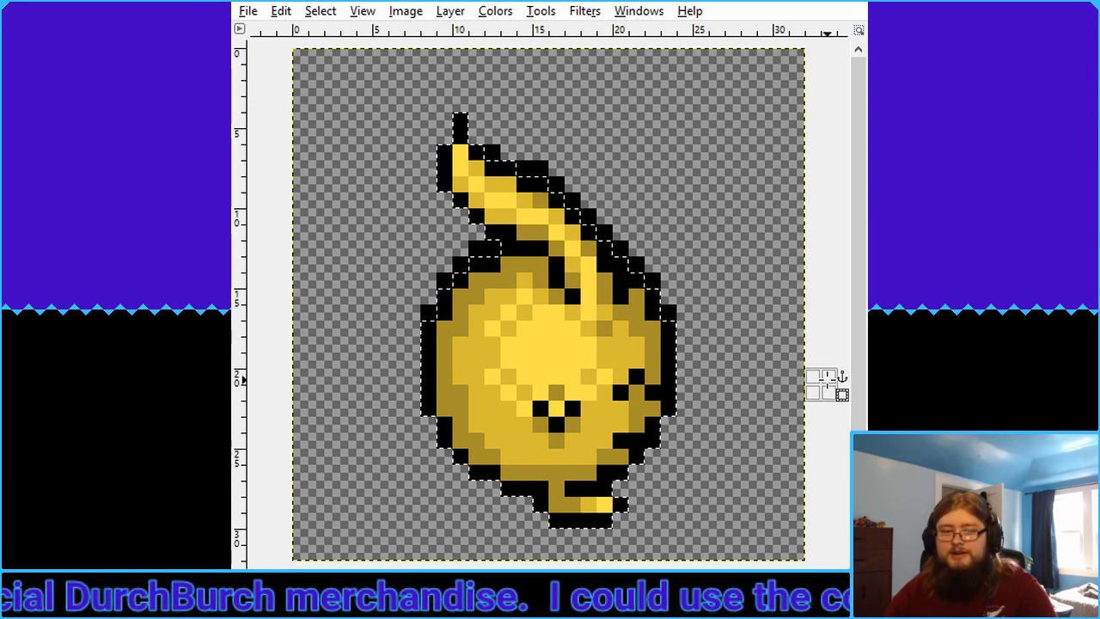
pyautogui.click(830, 384)
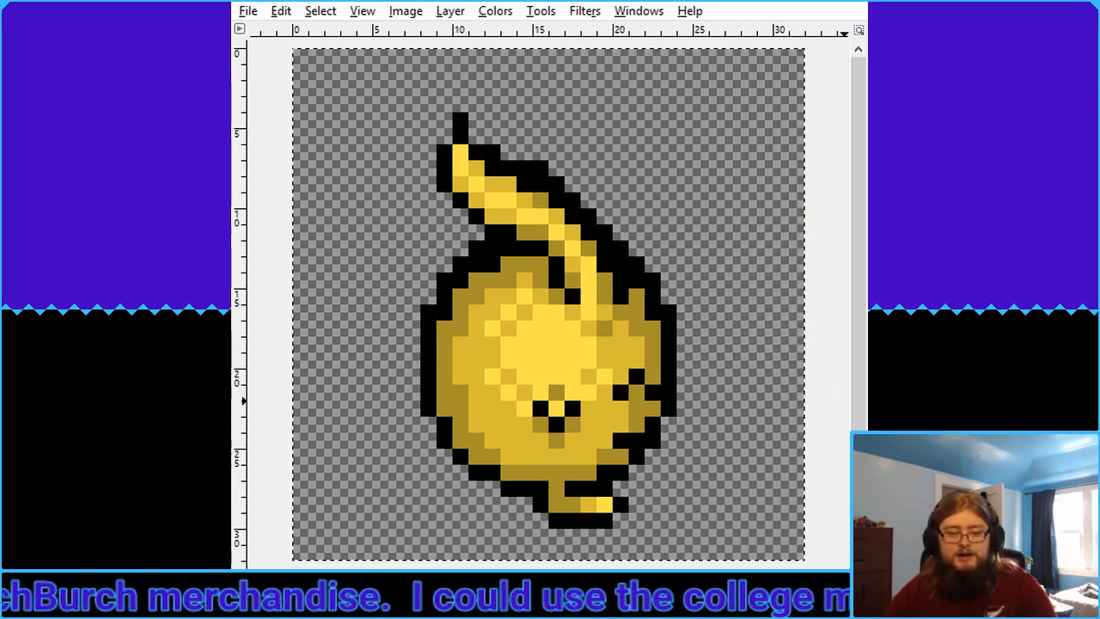
pyautogui.hotkey('ctrl', 'v')
pyautogui.click(842, 430)
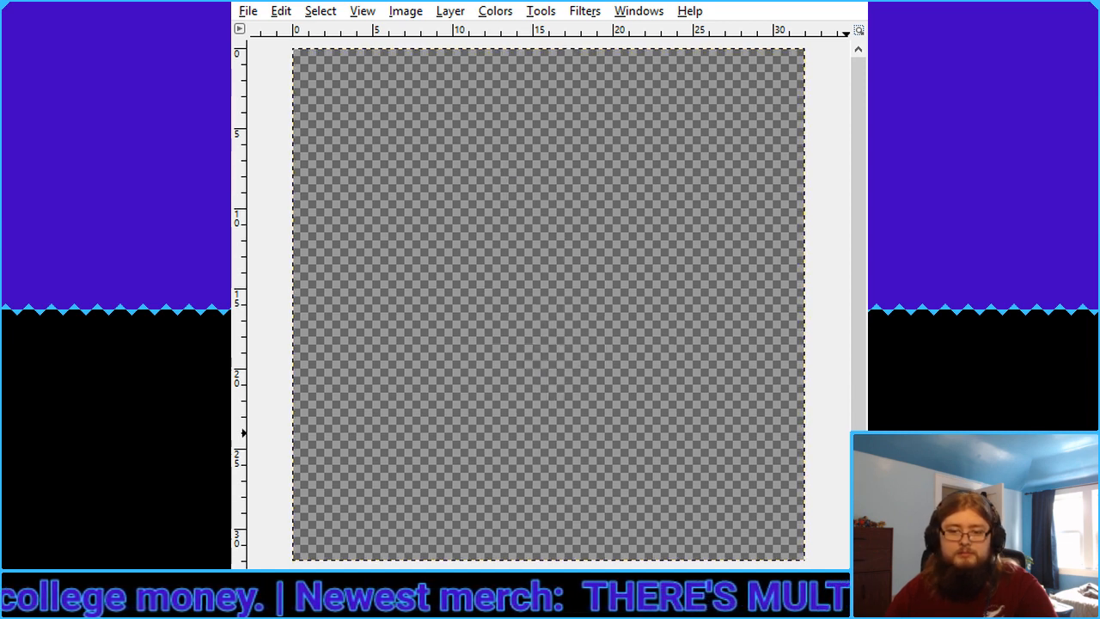
# Copy the round body of the neutral side-view sprite with a 16 by 16 pixel elliptical selection fitted to its outline
pyautogui.hotkey('ctrl', 'a')
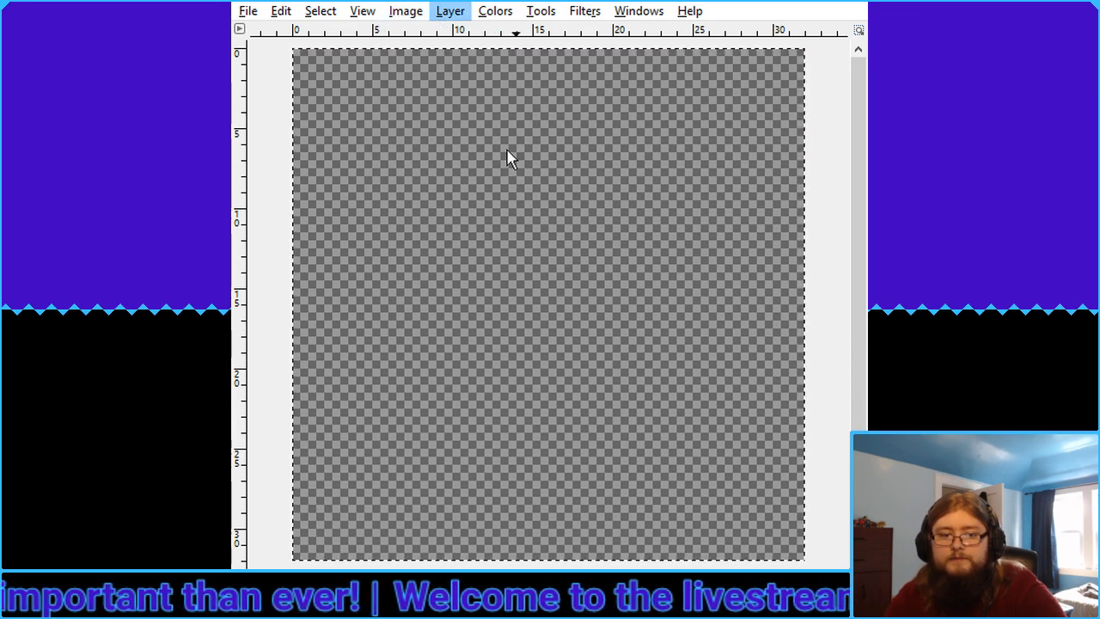
pyautogui.click(739, 263)
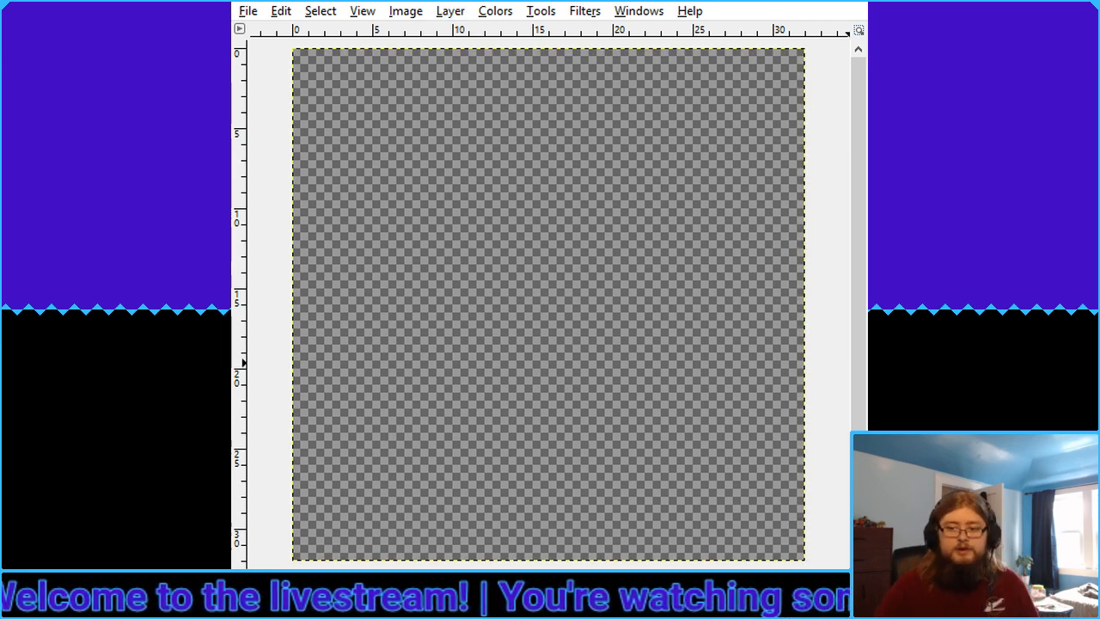
pyautogui.hotkey('ctrl', 'v')
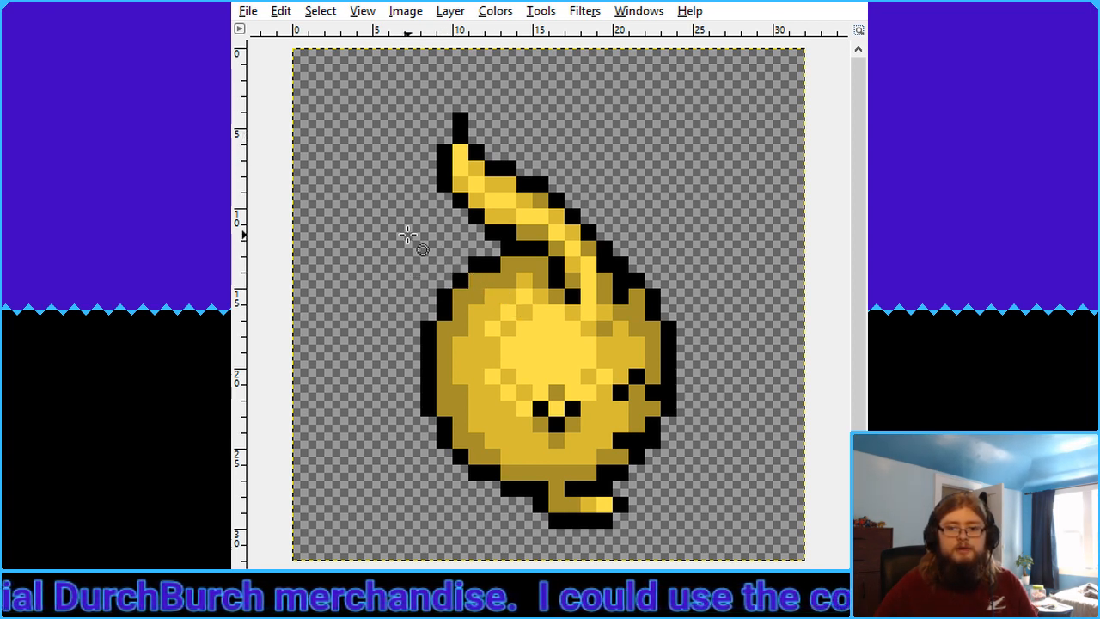
pyautogui.moveTo(406, 240); pyautogui.dragTo(695, 495)
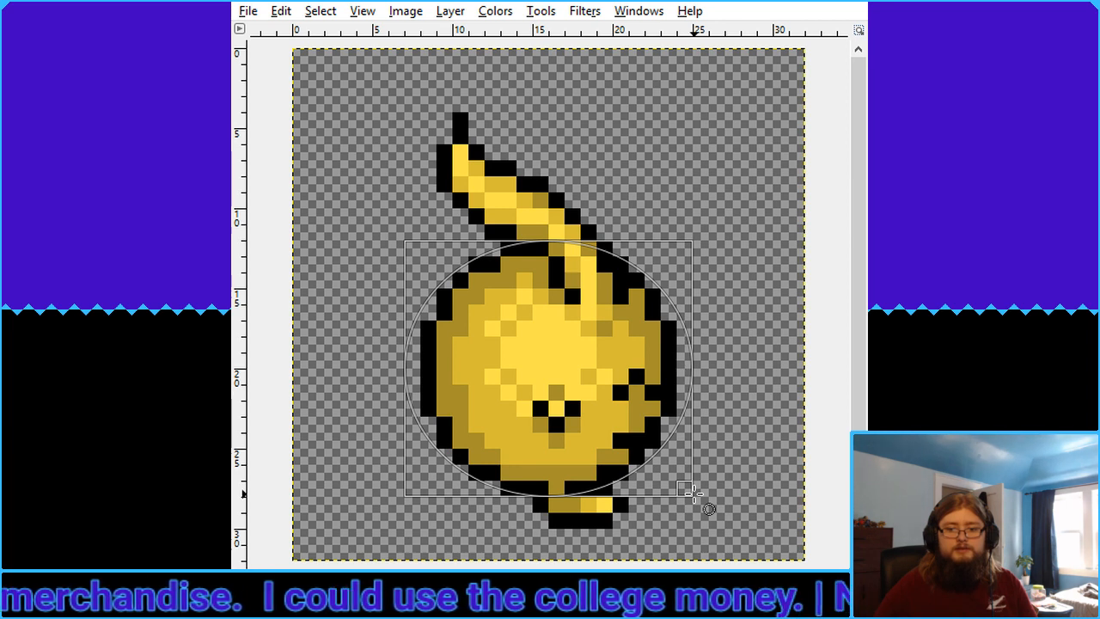
pyautogui.moveTo(683, 369); pyautogui.dragTo(668, 368)
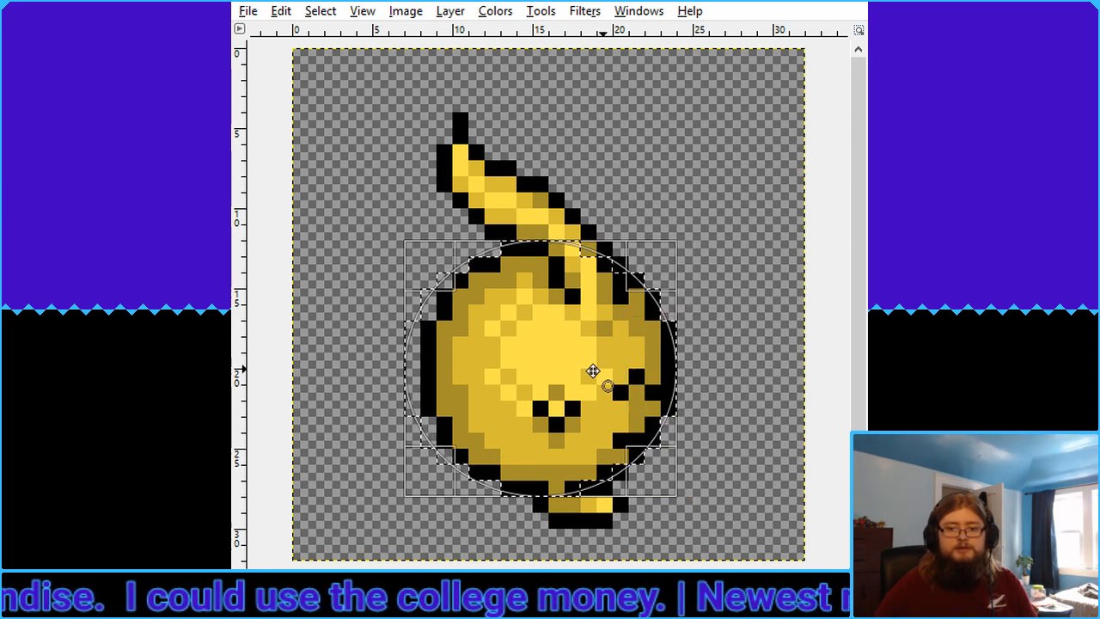
pyautogui.moveTo(439, 368); pyautogui.dragTo(449, 364)
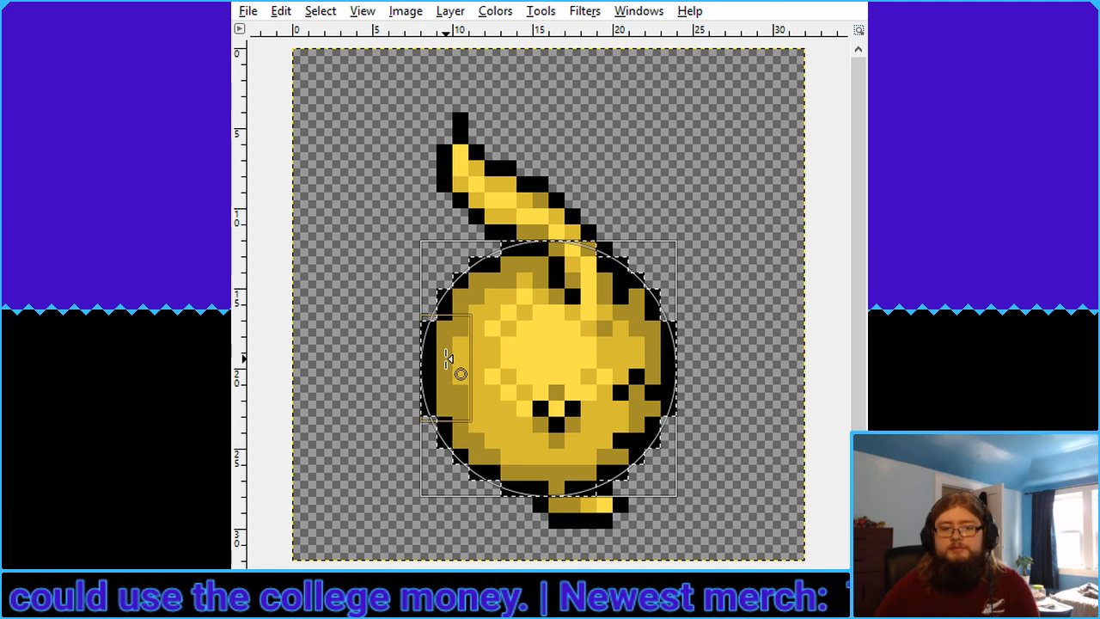
pyautogui.click(747, 344)
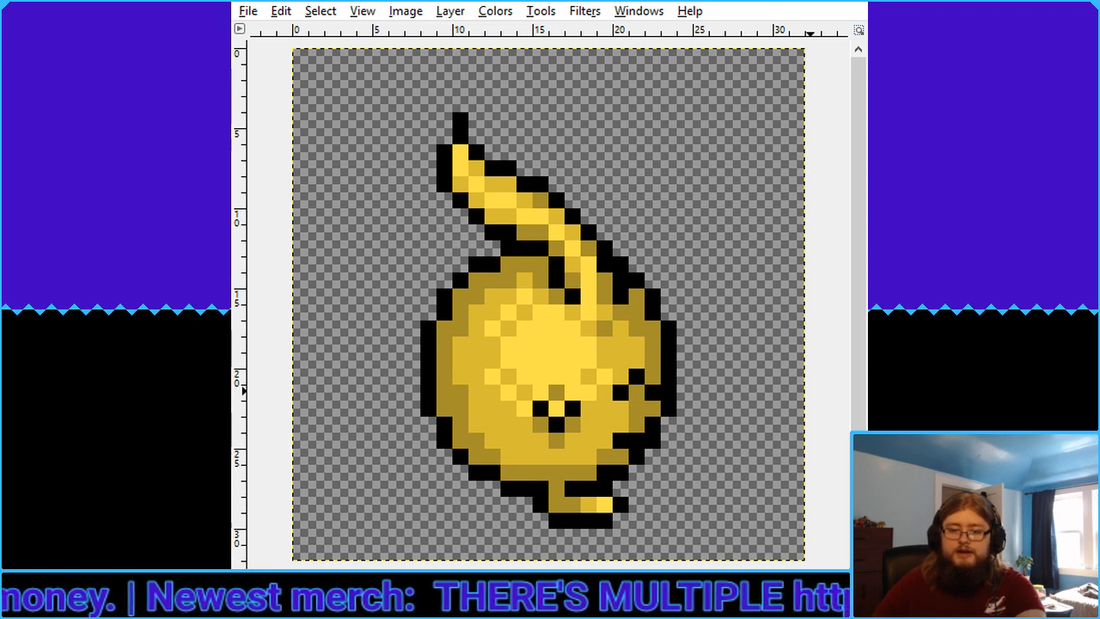
# Paste the copied round body, align it exactly over the sprite's own body and anchor it
pyautogui.hotkey('ctrl', 'v')
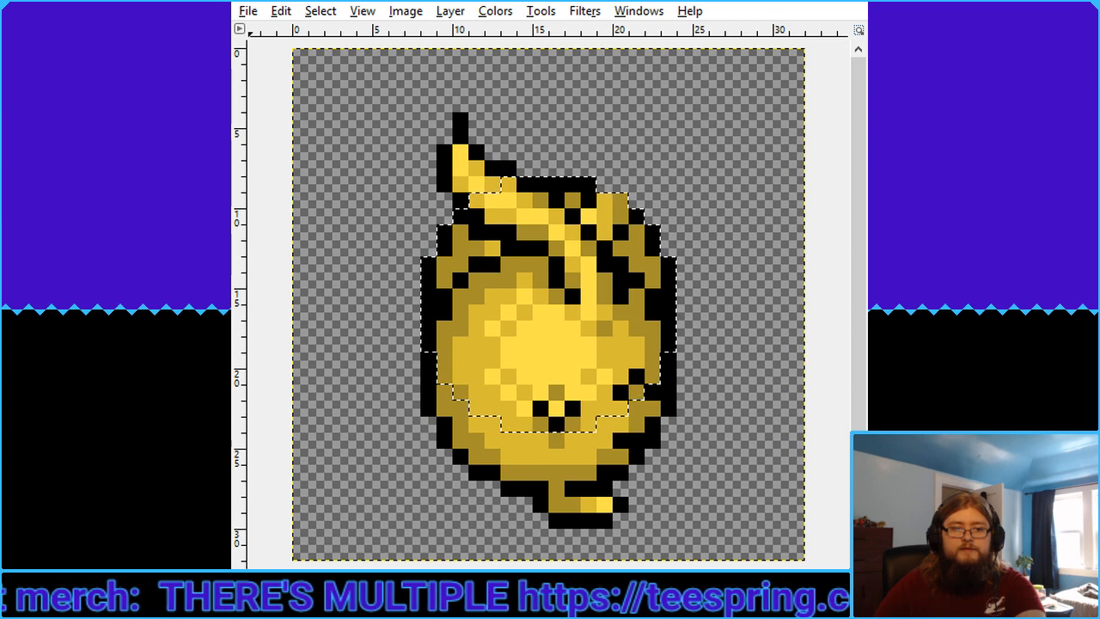
pyautogui.moveTo(546, 248); pyautogui.dragTo(544, 314)
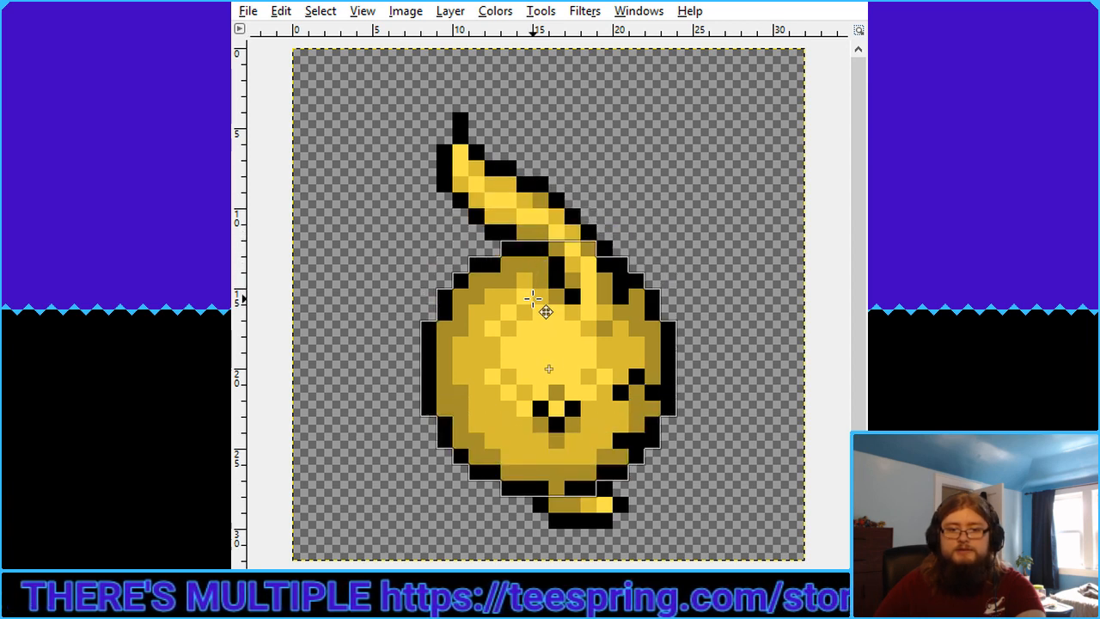
pyautogui.click(718, 302)
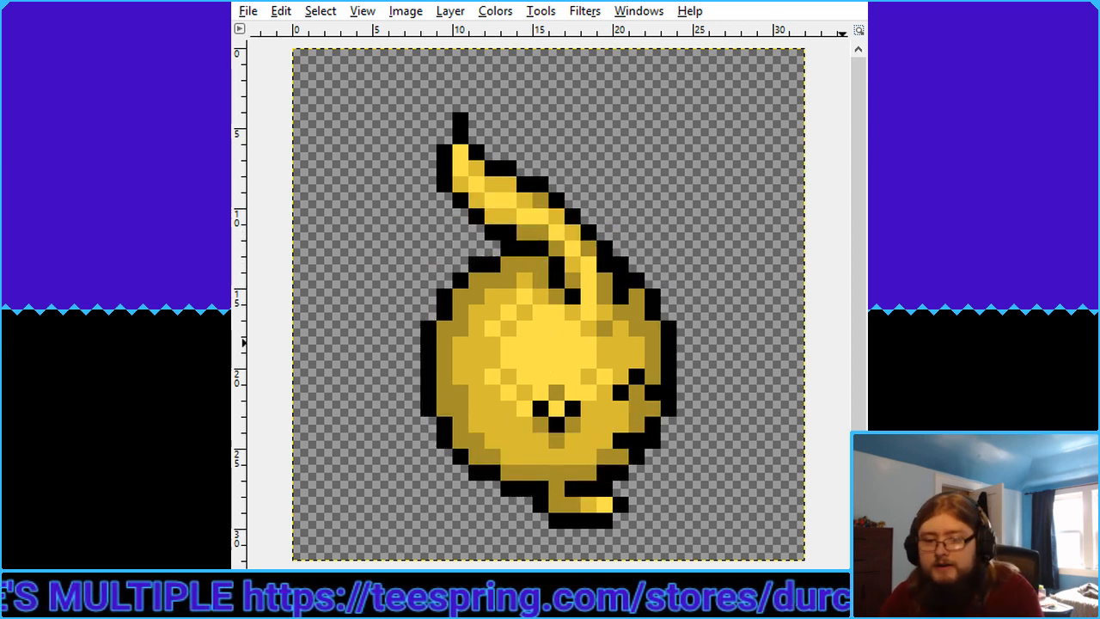
# Undo and redo the recent paste operations until only the round side-view body remains on the otherwise empty canvas
pyautogui.hotkey('ctrl', 'z')
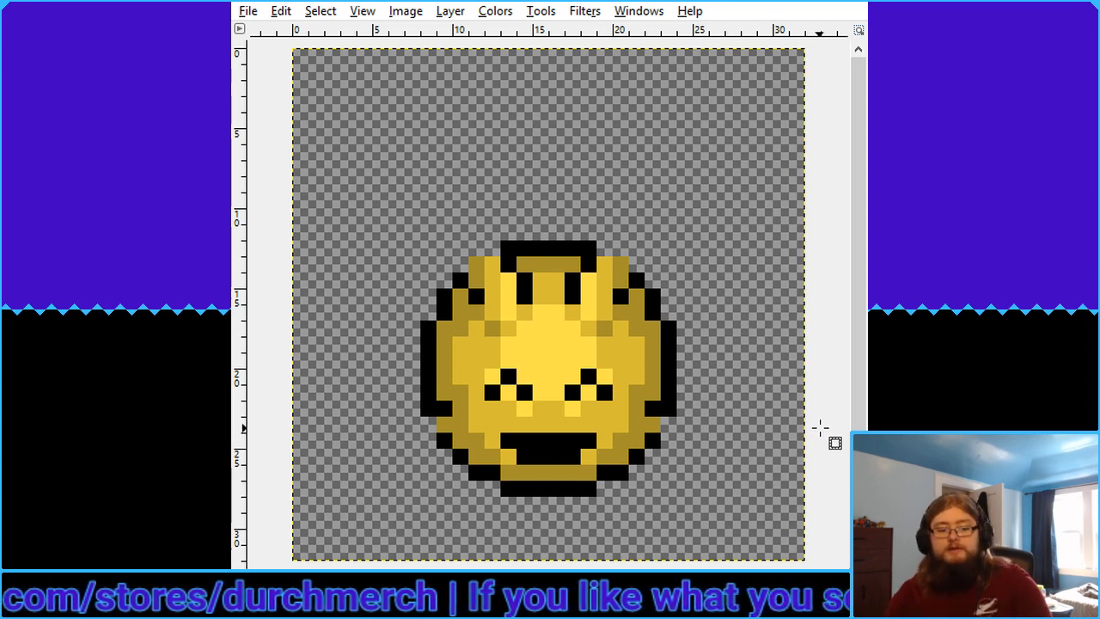
pyautogui.hotkey('ctrl', 'z')
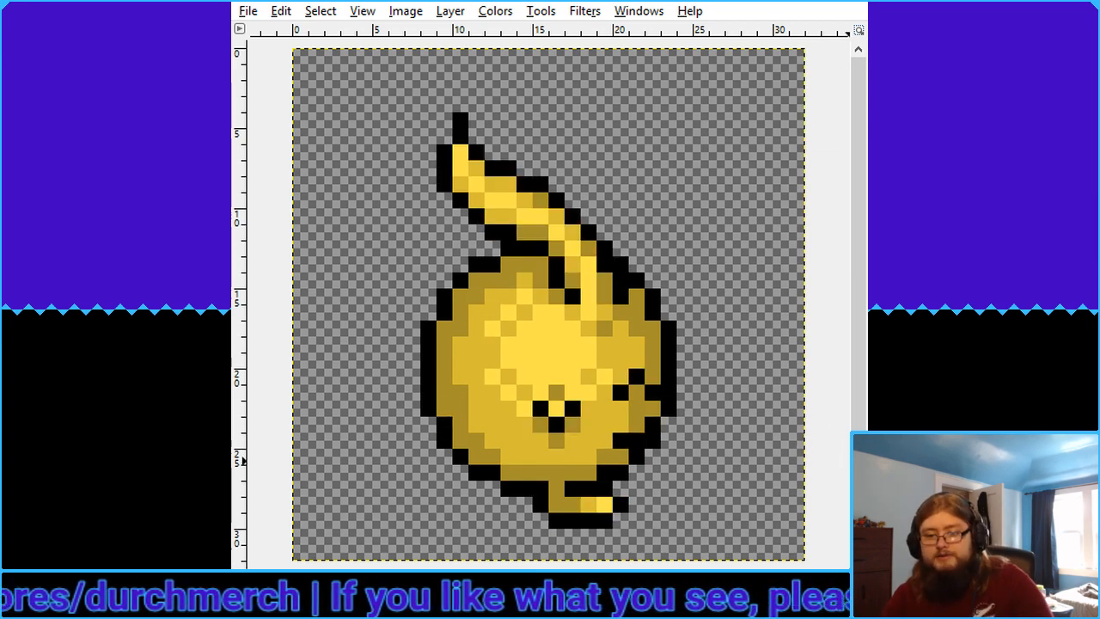
pyautogui.hotkey('ctrl', 'z')
pyautogui.hotkey('ctrl', 'z')
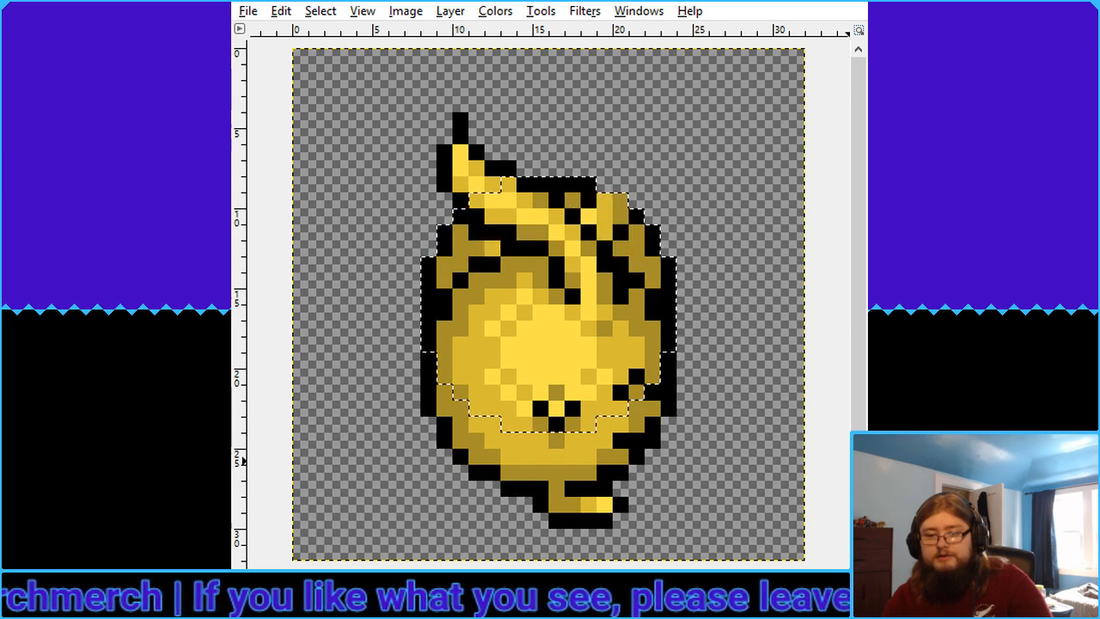
pyautogui.hotkey('ctrl', 'y')
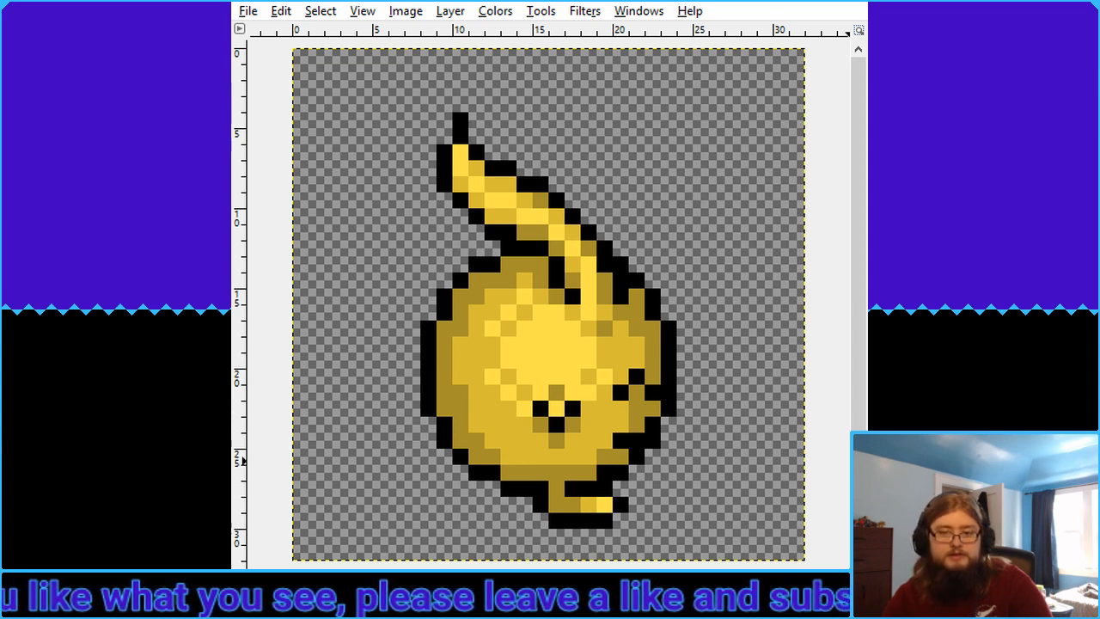
pyautogui.hotkey('ctrl', 'y')
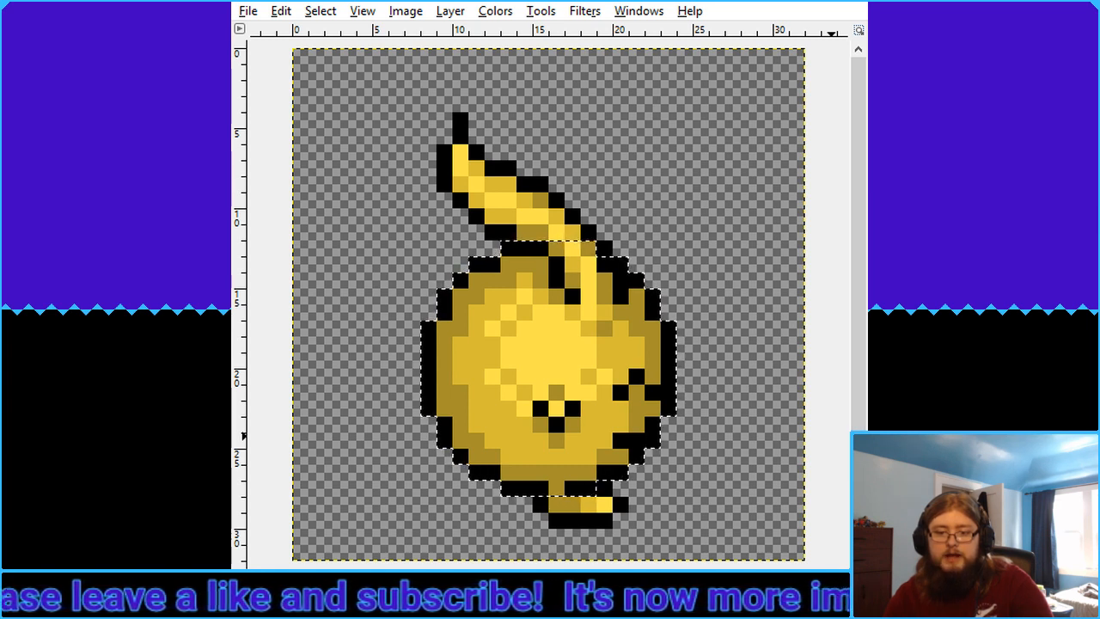
pyautogui.hotkey('ctrl', 'z')
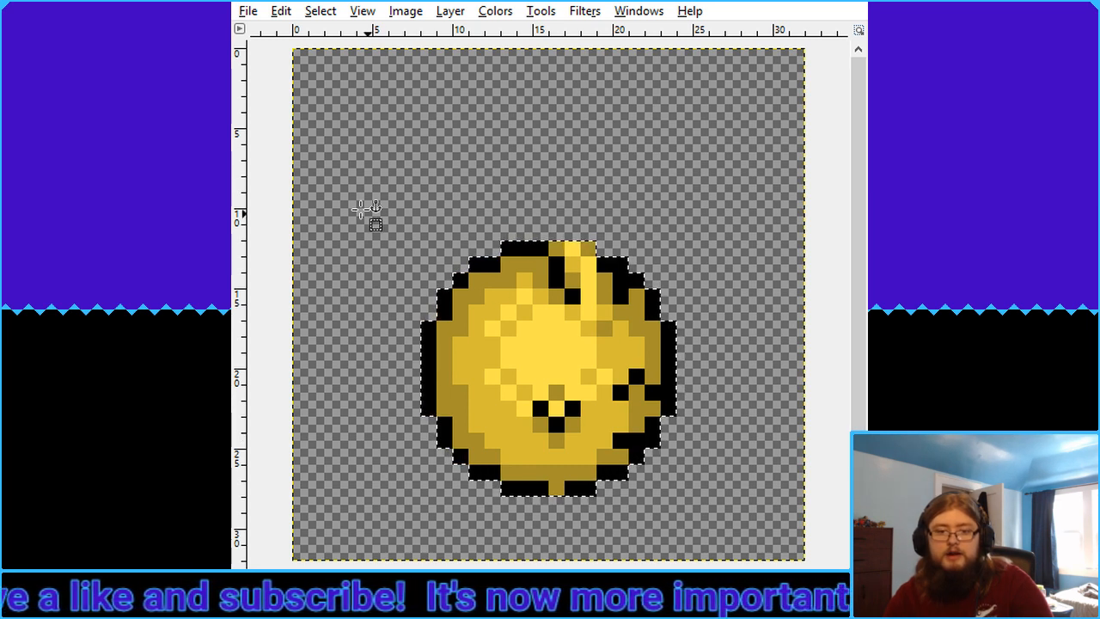
# Close the black outline at the body's top and bottom and paint out the ear remnants with the surrounding gold shades
pyautogui.click(554, 490)
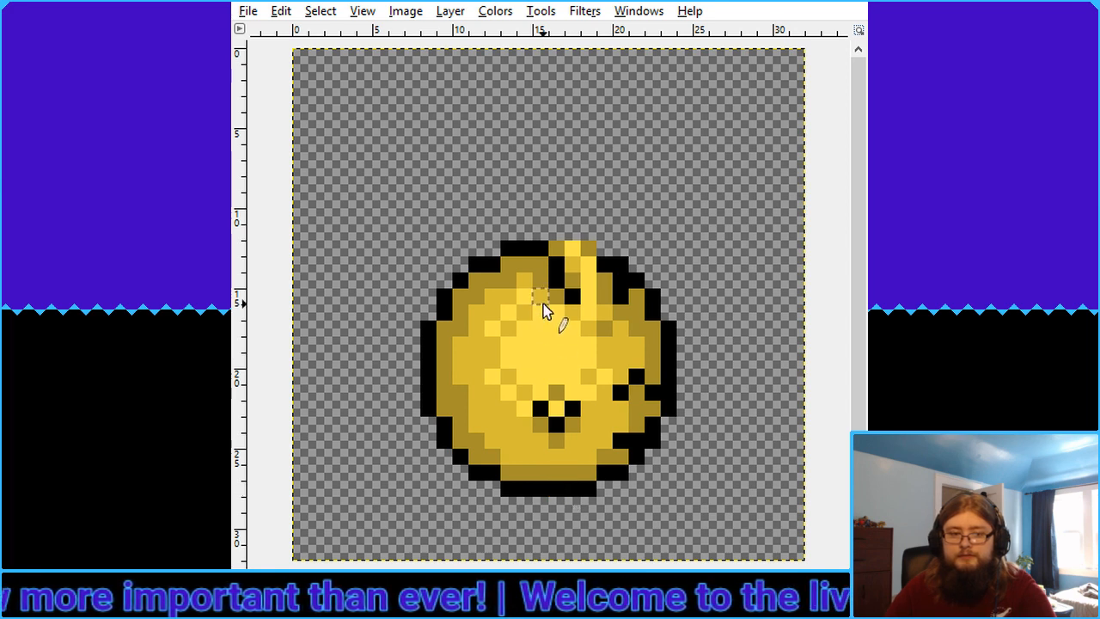
pyautogui.moveTo(560, 249); pyautogui.dragTo(584, 257)
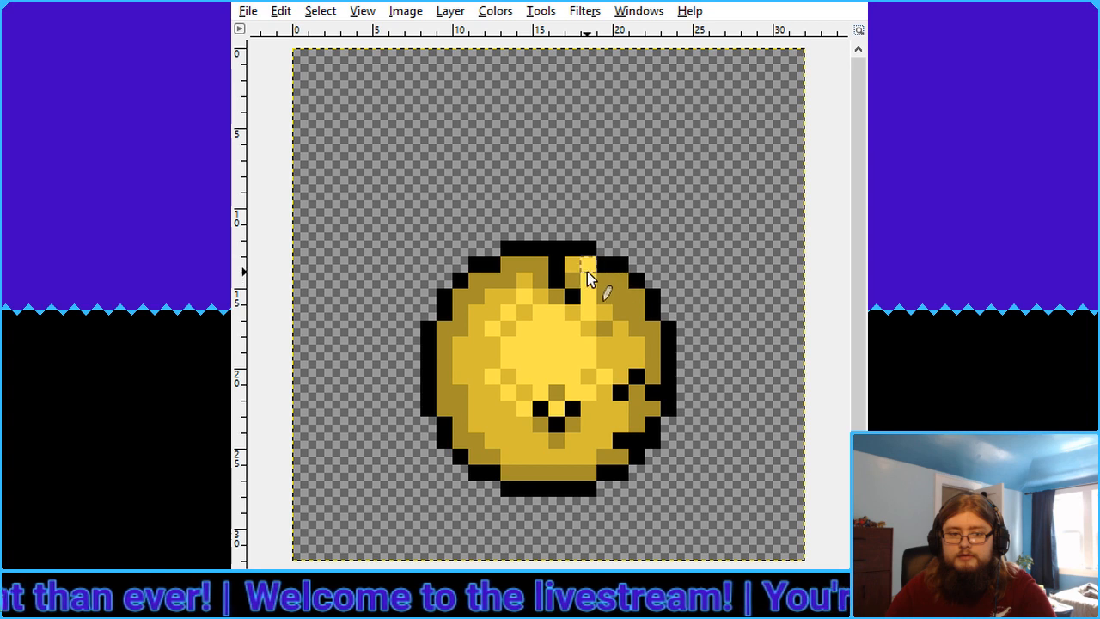
pyautogui.moveTo(556, 263); pyautogui.dragTo(560, 275)
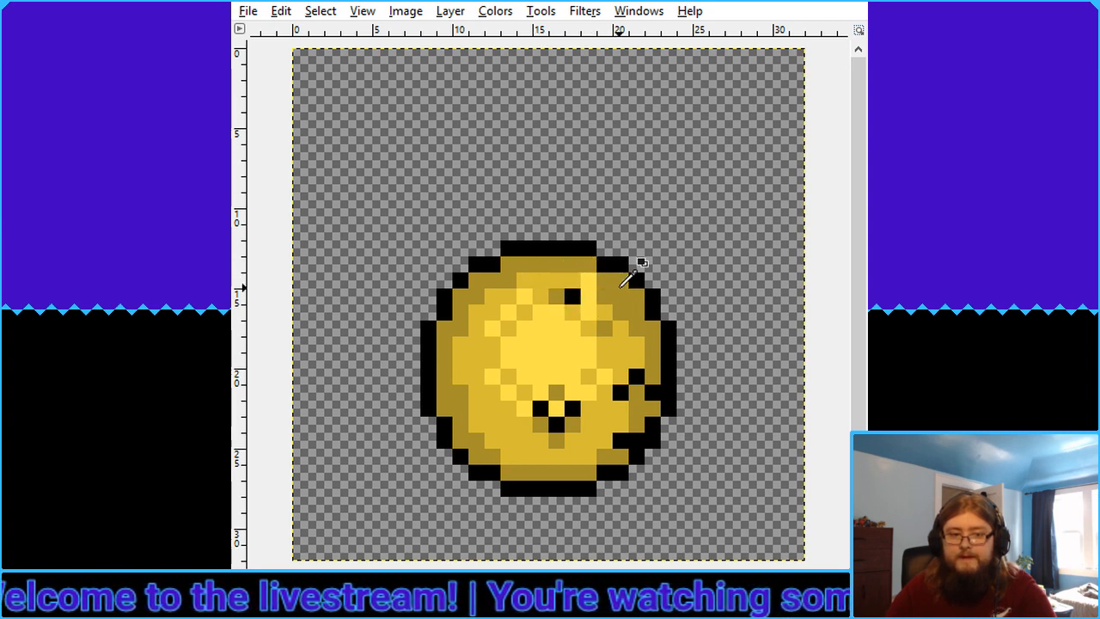
pyautogui.click(568, 297)
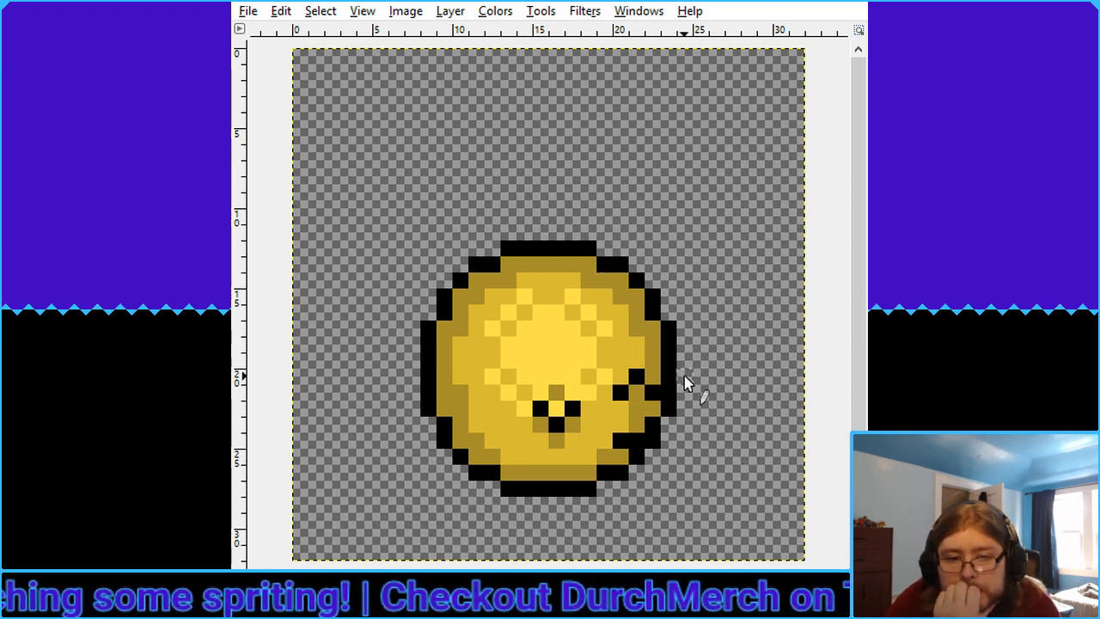
# Paint over the eye and mouth pixels along the body's front edge with matching gold shading
pyautogui.click(636, 376)
pyautogui.click(620, 392)
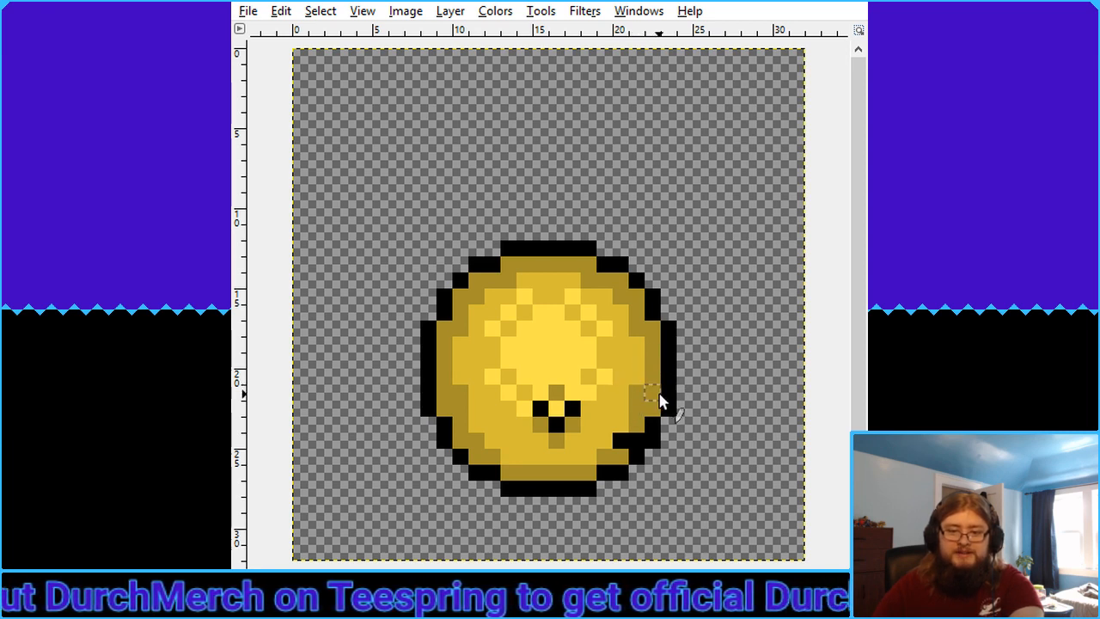
pyautogui.click(634, 437)
# Paint out the arm's black outline and shading in the body's centre with the surrounding medium and bright gold
pyautogui.keyDown('ctrl'); pyautogui.click(619, 420); pyautogui.keyUp('ctrl')
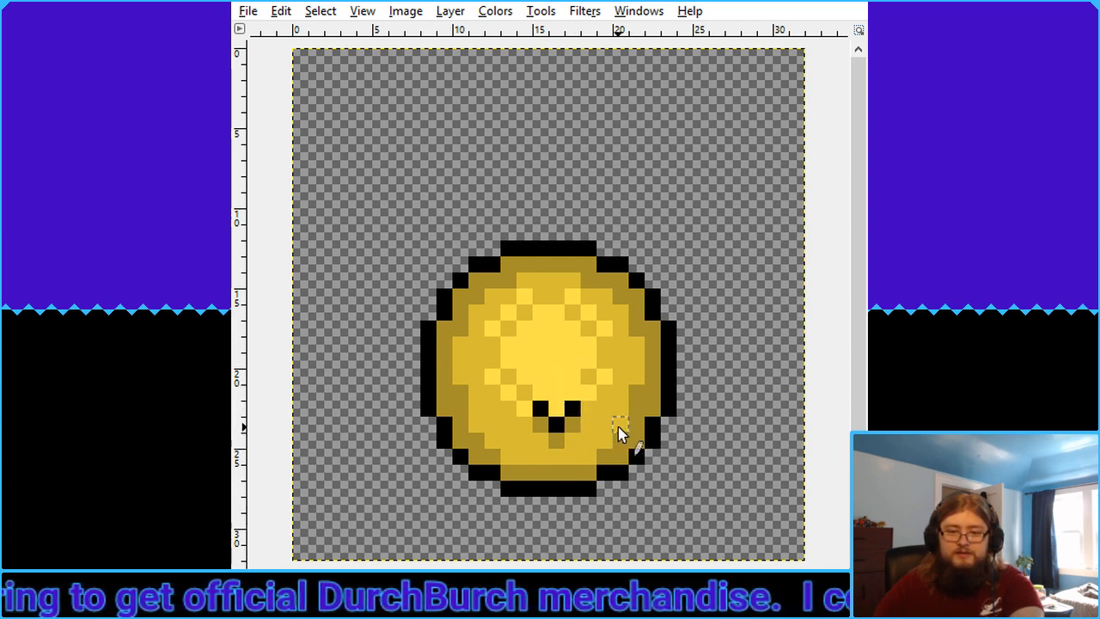
pyautogui.click(571, 408)
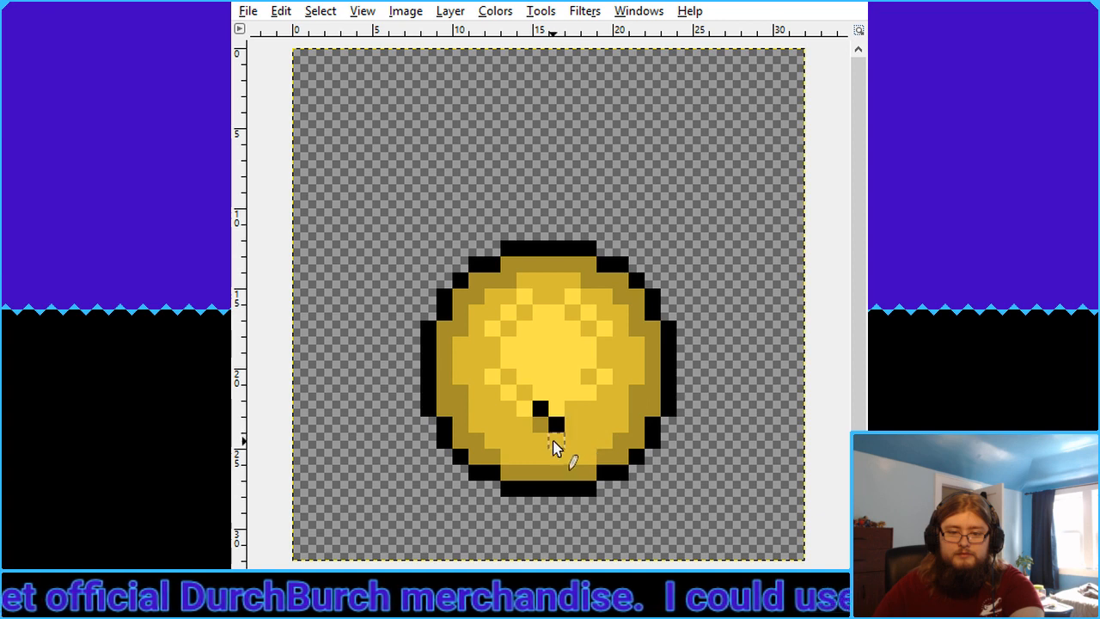
pyautogui.click(556, 423)
pyautogui.click(539, 408)
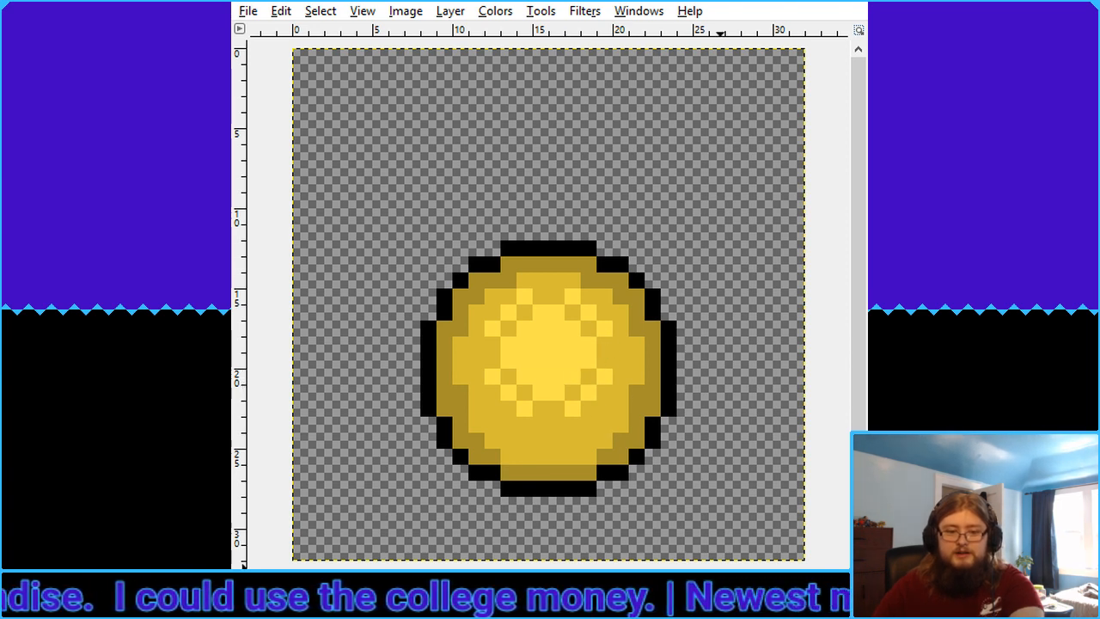
# Examine the cleaned, featureless body at several reduced zoom levels
pyautogui.press('-')
pyautogui.press('-')
pyautogui.press('-')
pyautogui.press('-')
pyautogui.press('-')
pyautogui.press('1')
pyautogui.press('4')
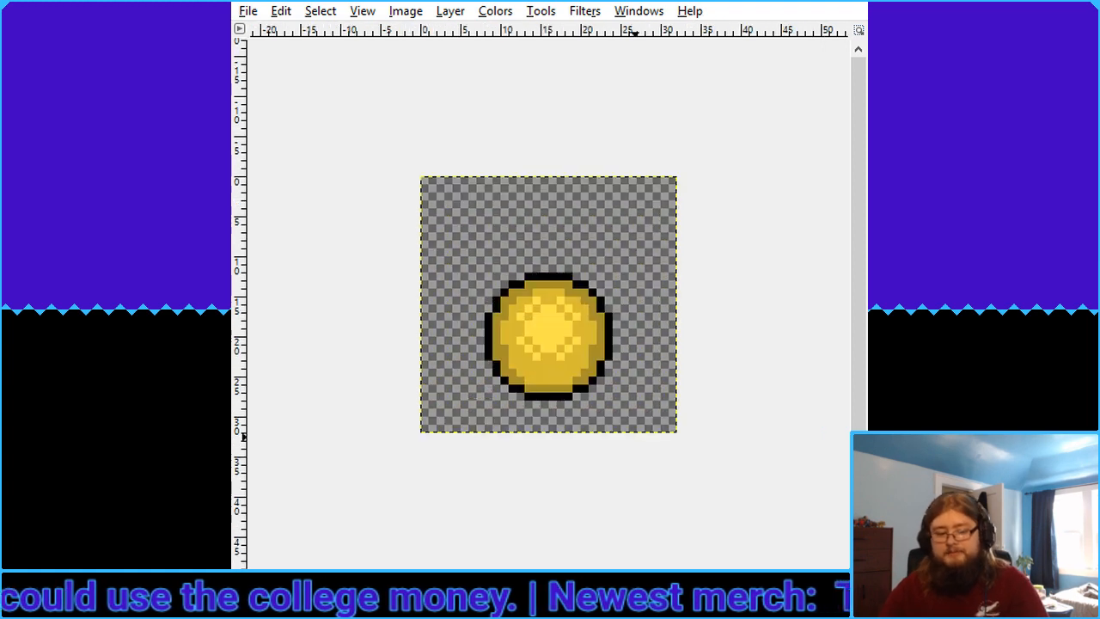
# Select the front view's left ear down to its base on the head and copy it
pyautogui.press('5')
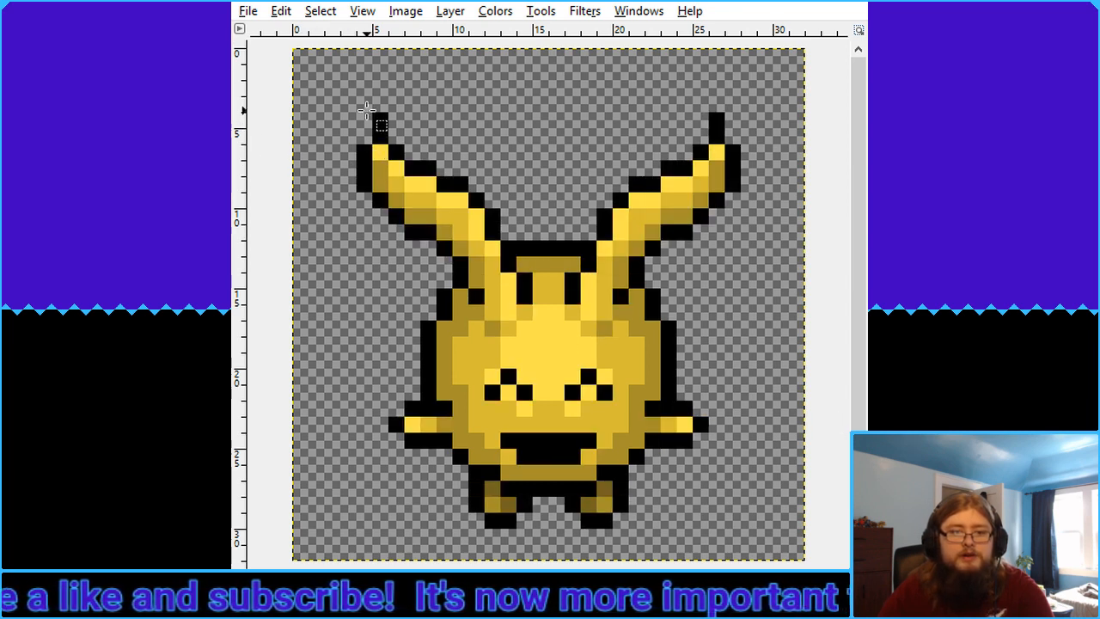
pyautogui.moveTo(356, 97); pyautogui.dragTo(519, 273)
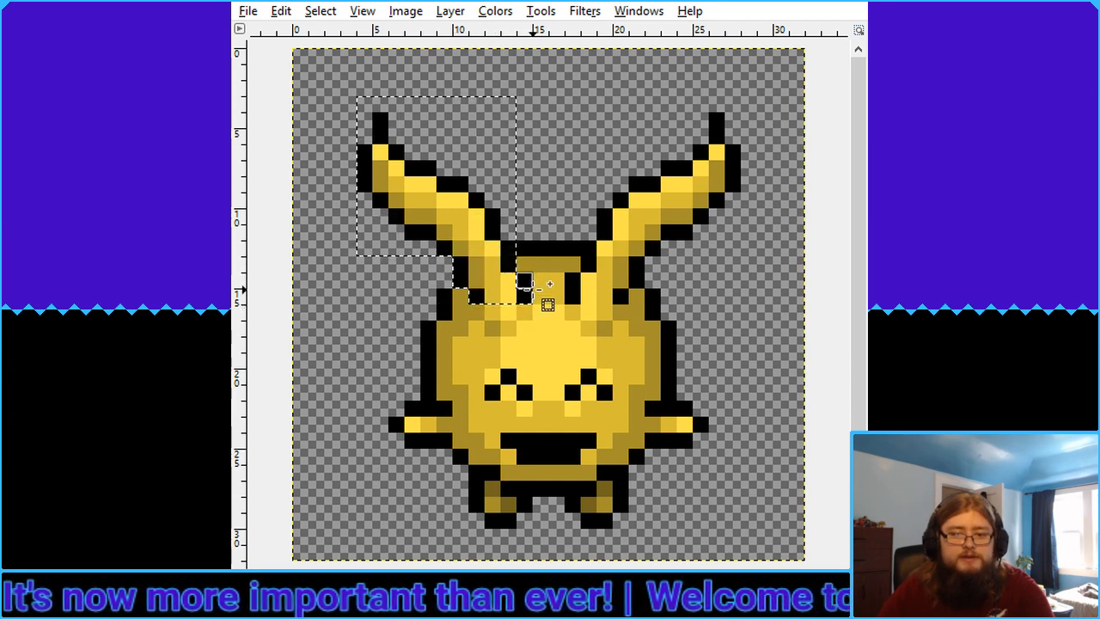
pyautogui.click(773, 337)
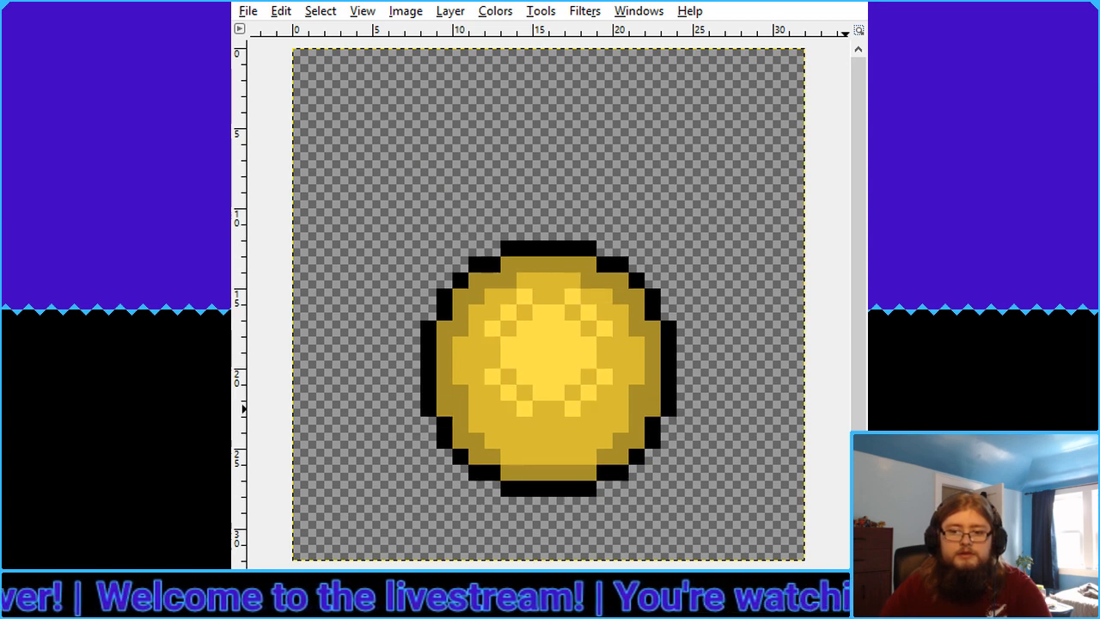
# Paste the copied ear onto the featureless body's canvas and place it beyond the head's upper-right side
pyautogui.hotkey('ctrl', 'z')
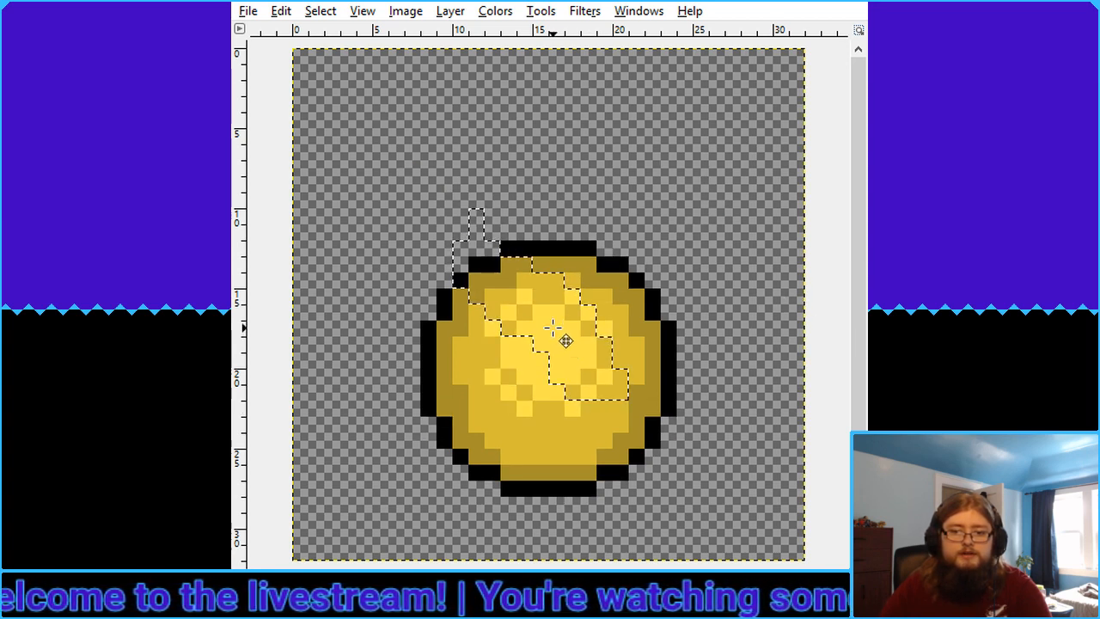
pyautogui.hotkey('ctrl', 'z')
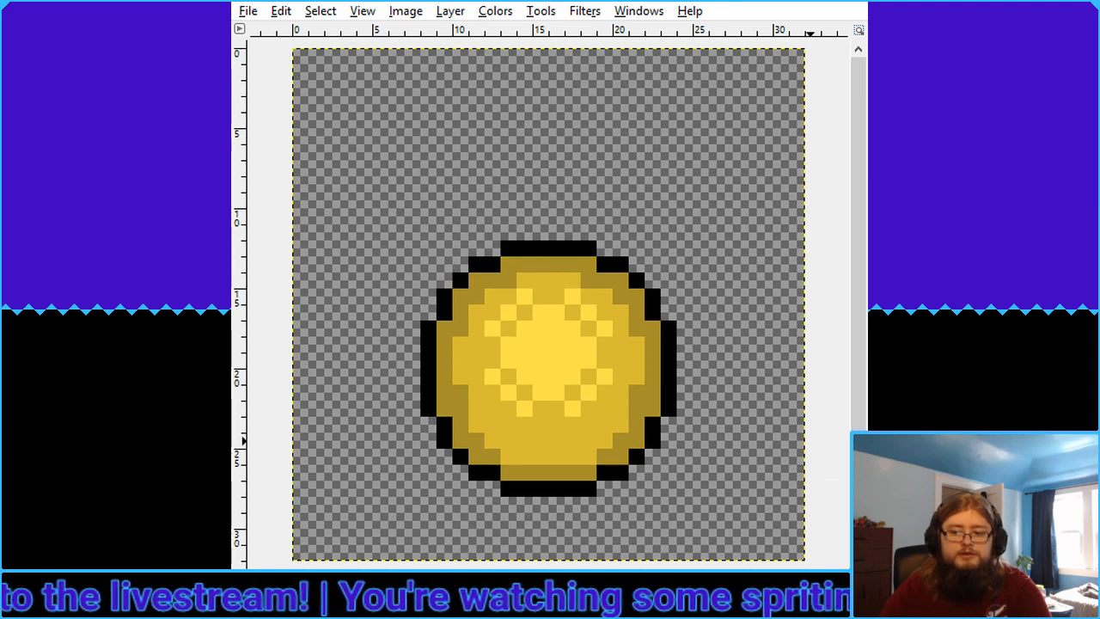
pyautogui.hotkey('ctrl', 'v')
pyautogui.moveTo(576, 341); pyautogui.dragTo(713, 253)
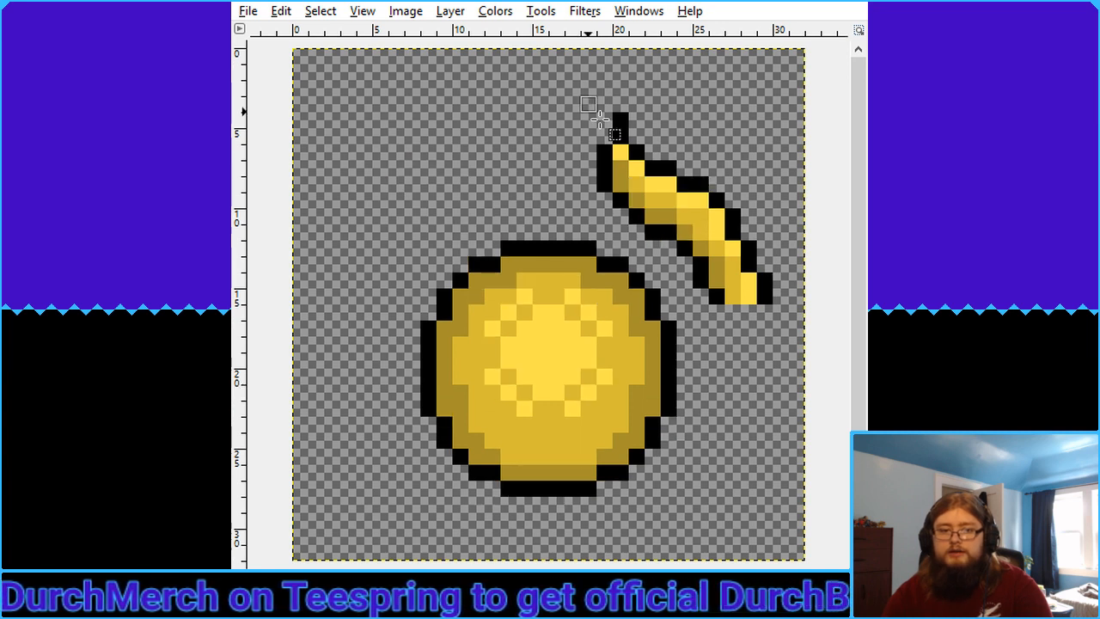
pyautogui.moveTo(581, 97); pyautogui.dragTo(707, 206)
pyautogui.click(615, 251)
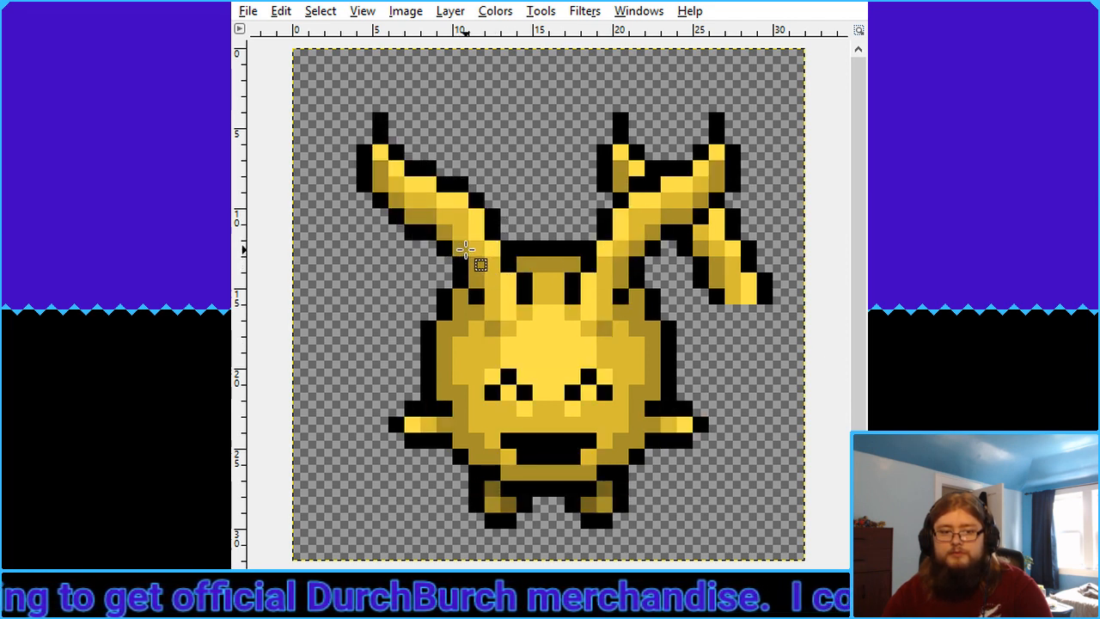
pyautogui.moveTo(452, 241); pyautogui.dragTo(520, 305)
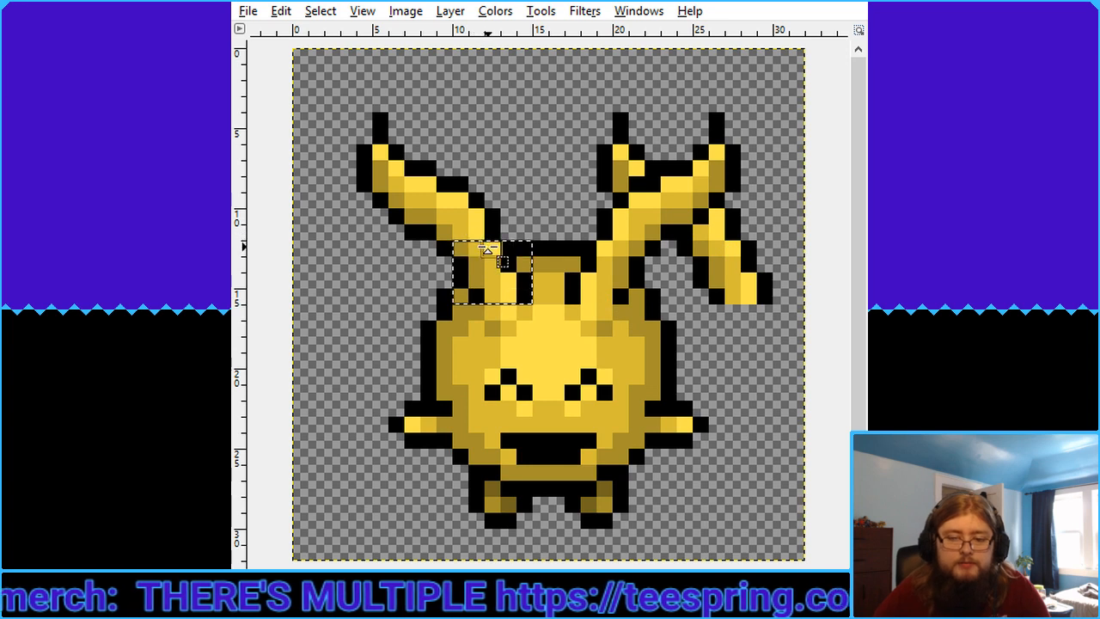
pyautogui.click(839, 359)
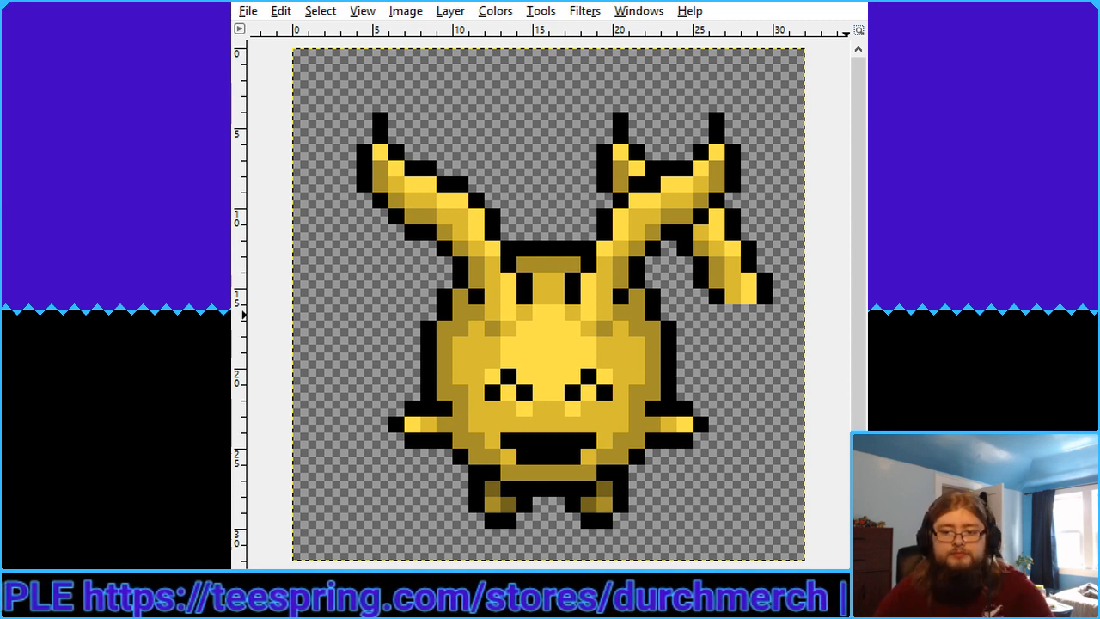
pyautogui.hotkey('ctrl', 'v')
pyautogui.hotkey('ctrl', 'z')
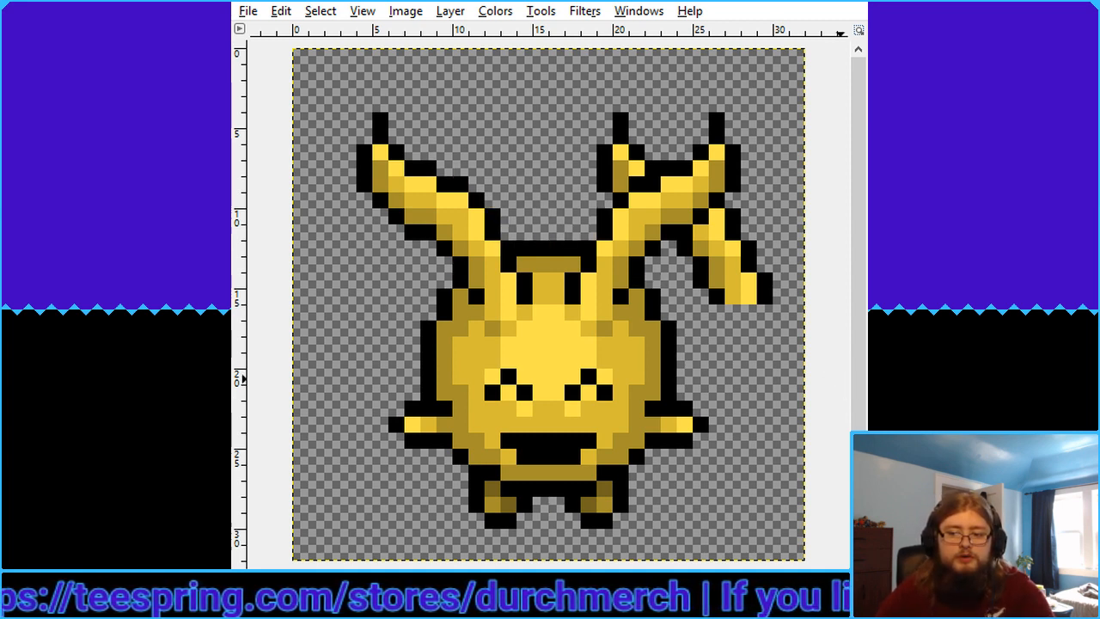
pyautogui.hotkey('ctrl', 'z')
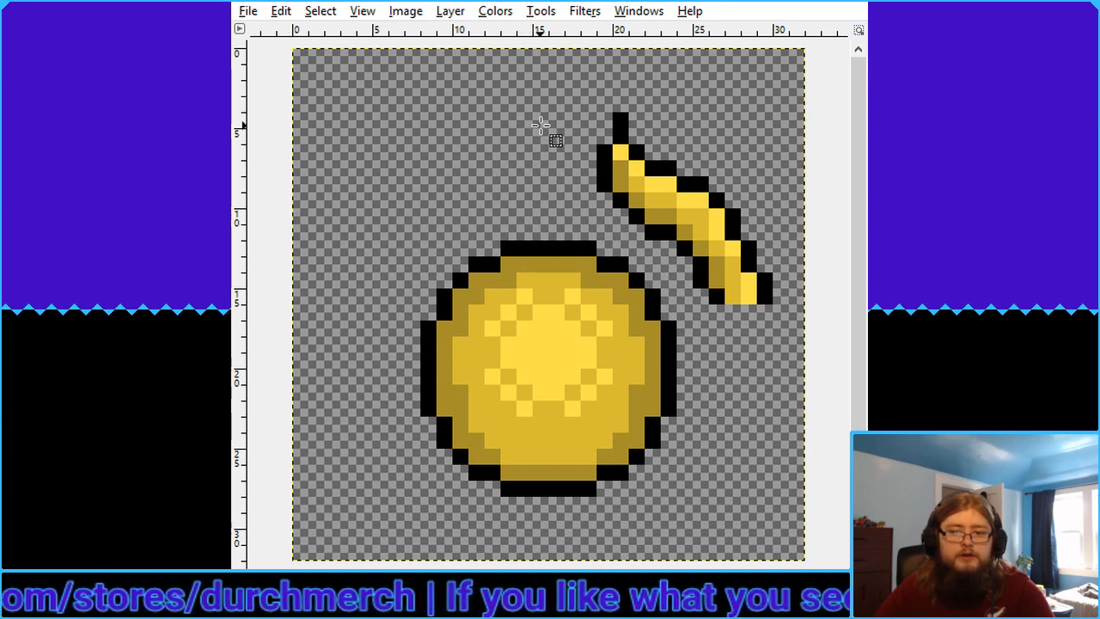
# Delete the ear placed beside the body's upper-right side
pyautogui.moveTo(597, 113); pyautogui.dragTo(813, 297)
pyautogui.moveTo(565, 242); pyautogui.dragTo(660, 335)
pyautogui.press('Delete')
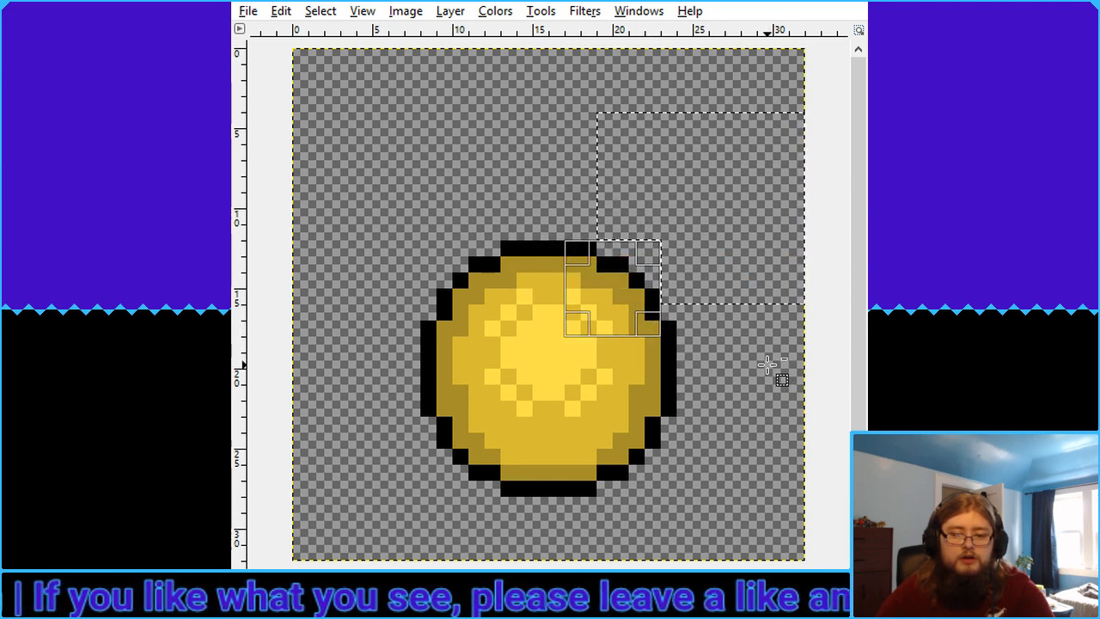
# Undo the ear's deletion and moves back to its first placement over the head's upper-left side
pyautogui.hotkey('ctrl', 'z')
pyautogui.hotkey('ctrl', 'z')
pyautogui.hotkey('ctrl', 'z')
pyautogui.hotkey('ctrl', 'z')
pyautogui.hotkey('ctrl', 'z')
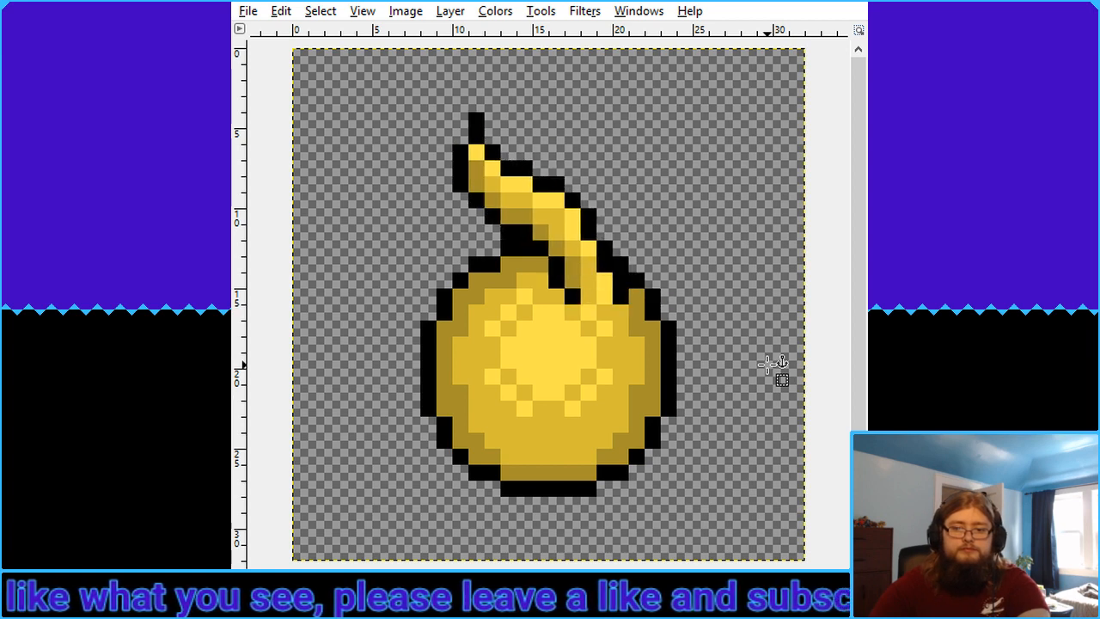
pyautogui.hotkey('ctrl', 'z')
pyautogui.hotkey('ctrl', 'z')
pyautogui.hotkey('ctrl', 'z')
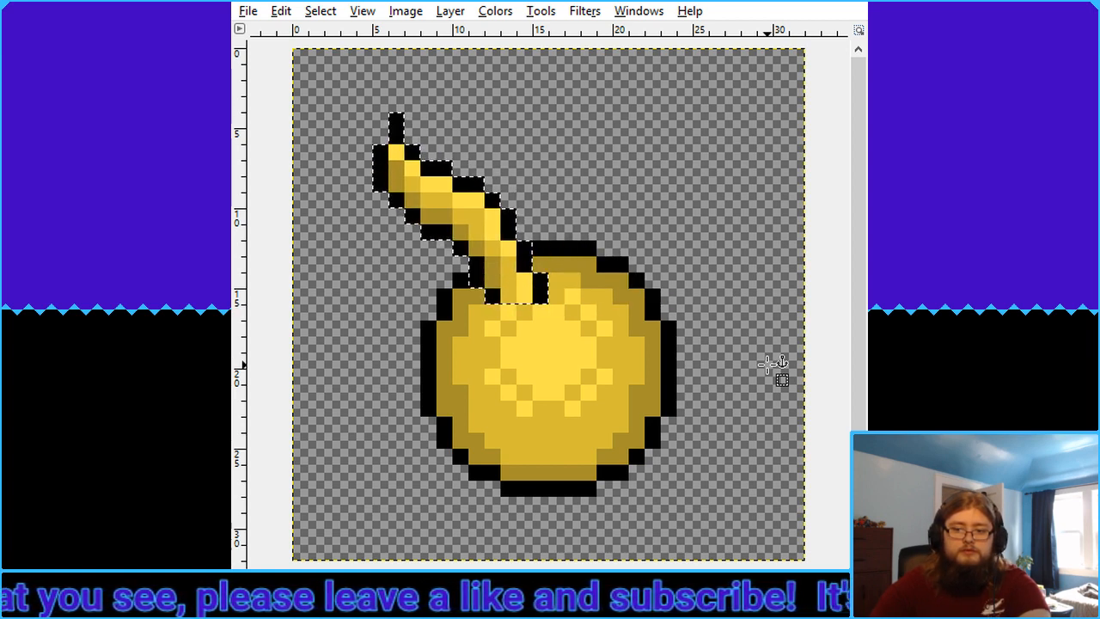
pyautogui.hotkey('ctrl', 'z')
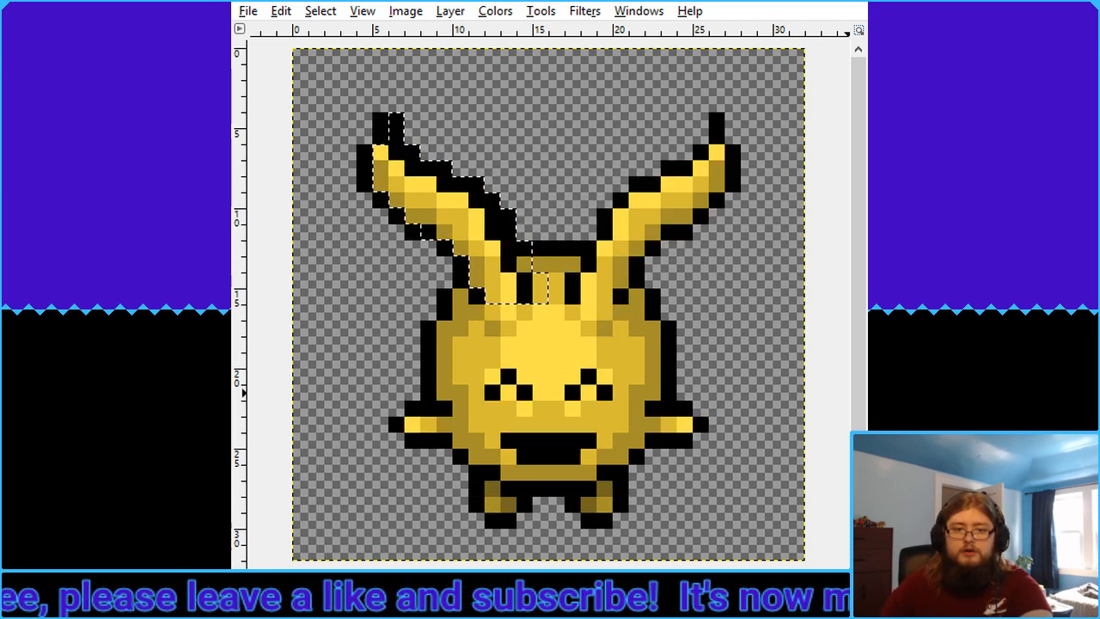
# Compare the pasted ear with the front view's ear and shift it one pixel left to line up
pyautogui.hotkey('ctrl', 'y')
pyautogui.hotkey('ctrl', 'z')
pyautogui.hotkey('ctrl', 'y')
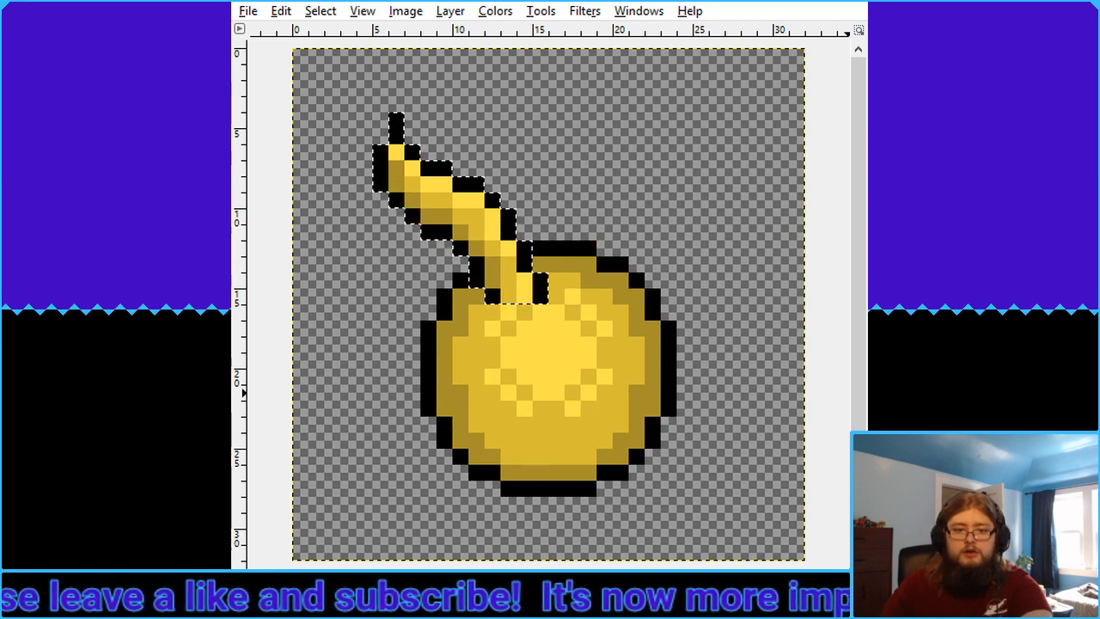
pyautogui.moveTo(494, 245); pyautogui.dragTo(480, 245)
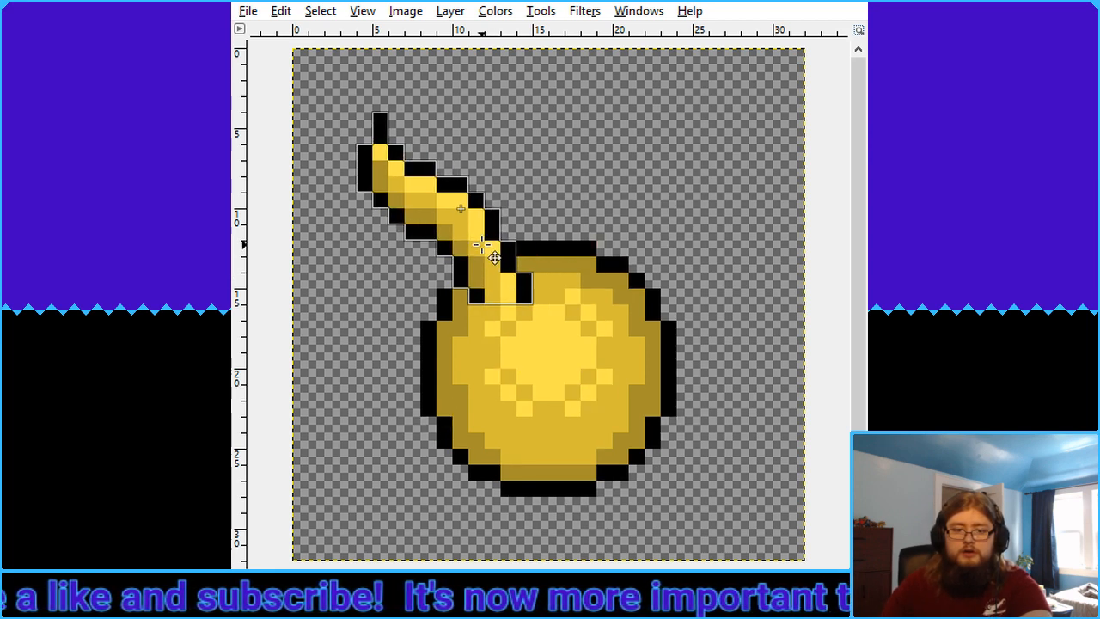
# Compare the ear's placement on the head before and after the last change
pyautogui.hotkey('ctrl', 'z')
pyautogui.hotkey('ctrl', 'y')
pyautogui.hotkey('ctrl', 'z')
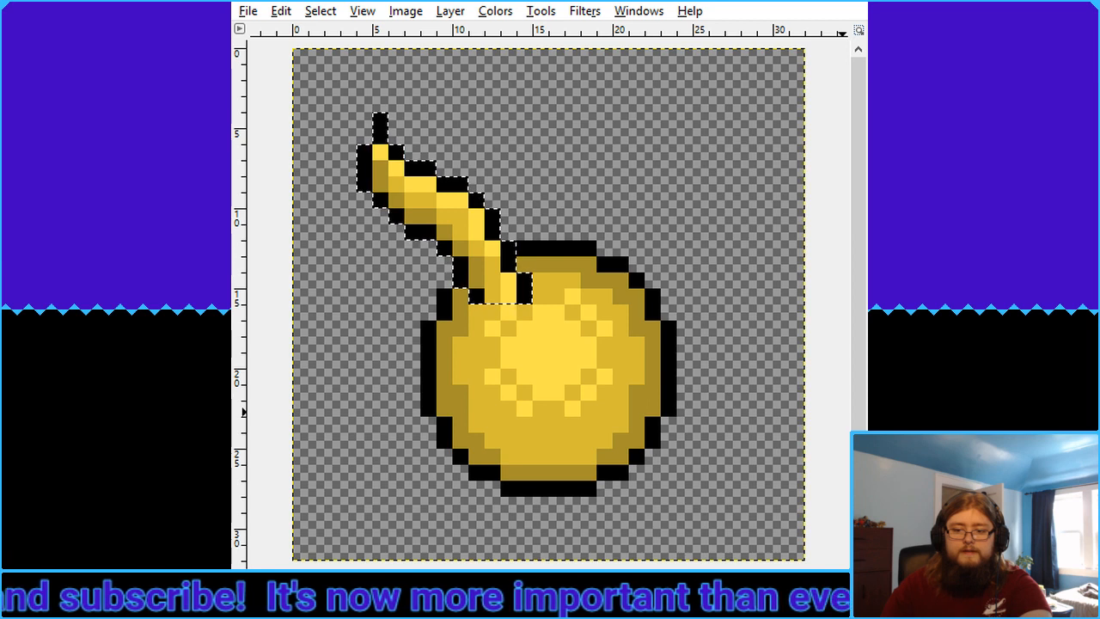
pyautogui.hotkey('ctrl', 'z')
pyautogui.hotkey('ctrl', 'y')
pyautogui.hotkey('ctrl', 'y')
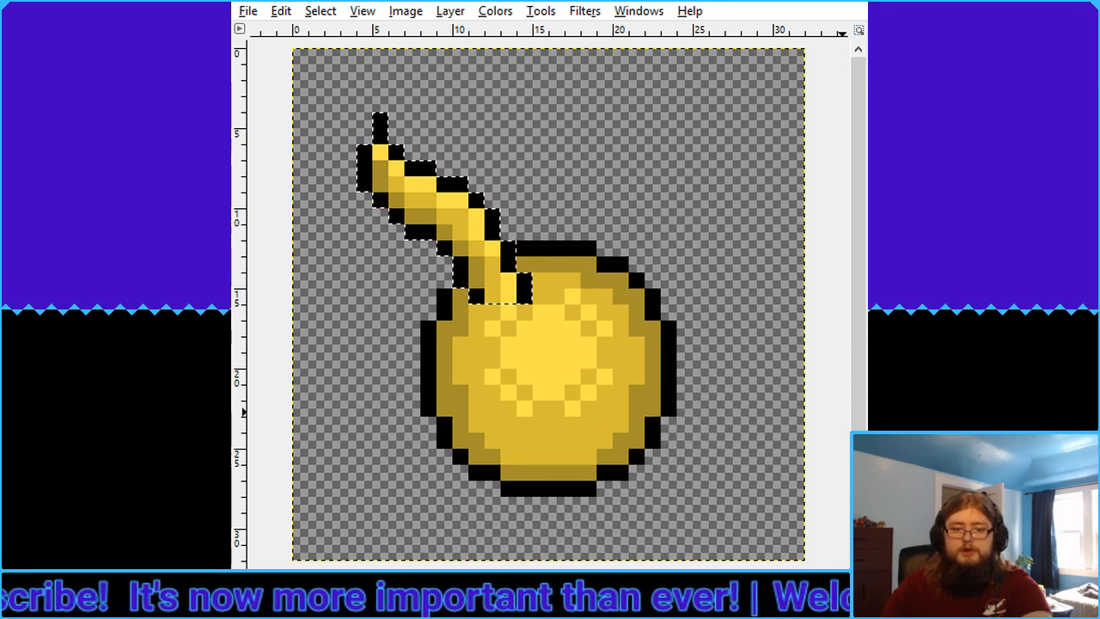
pyautogui.hotkey('ctrl', 'z')
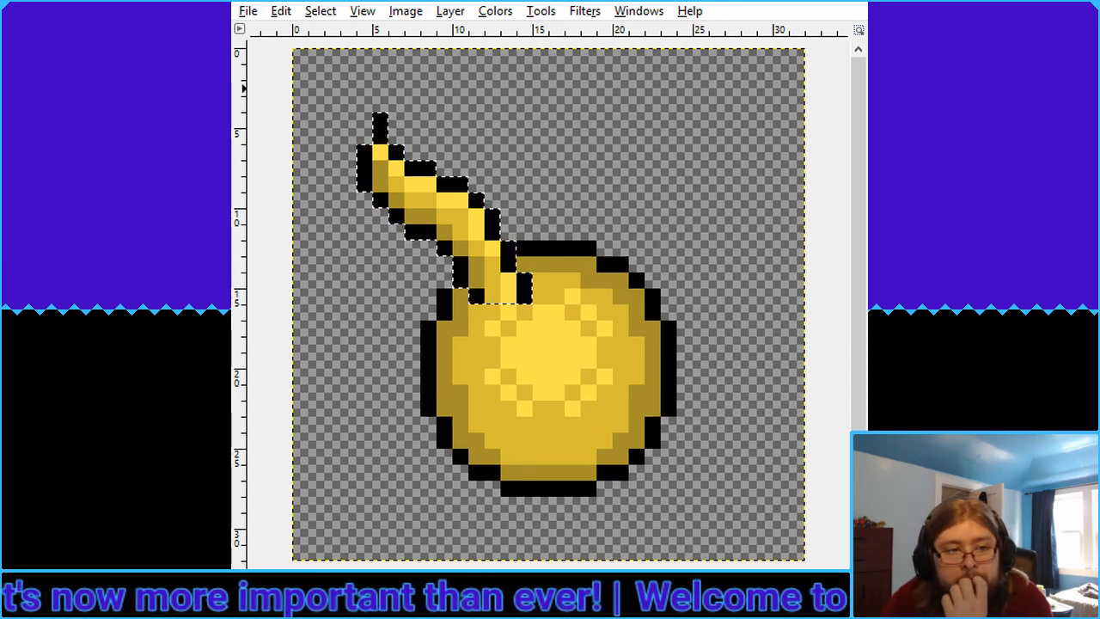
pyautogui.hotkey('ctrl', 'y')
pyautogui.hotkey('ctrl', 'z')
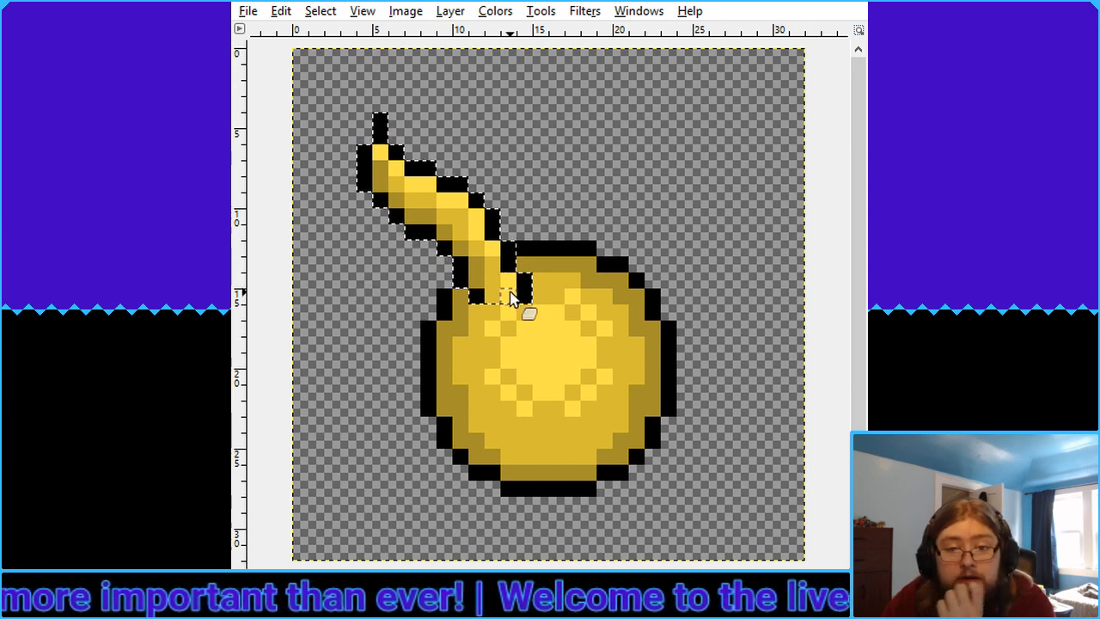
# Erase the ear's lower end where it overlaps the body and shade its remaining base row dark gold
pyautogui.hotkey('ctrl', 'y')
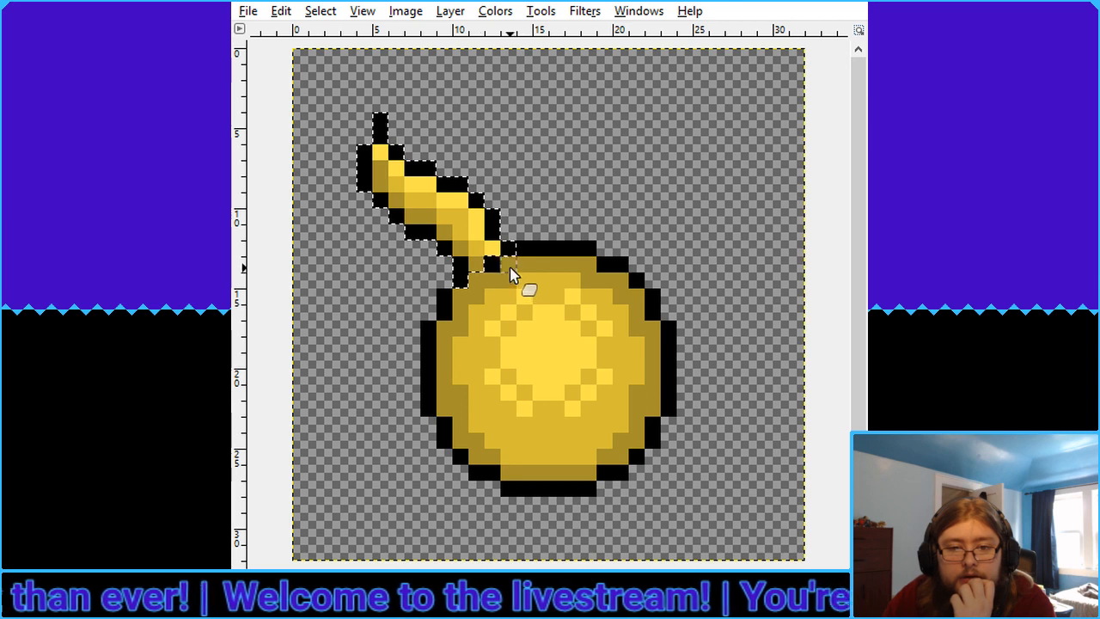
pyautogui.click(478, 266)
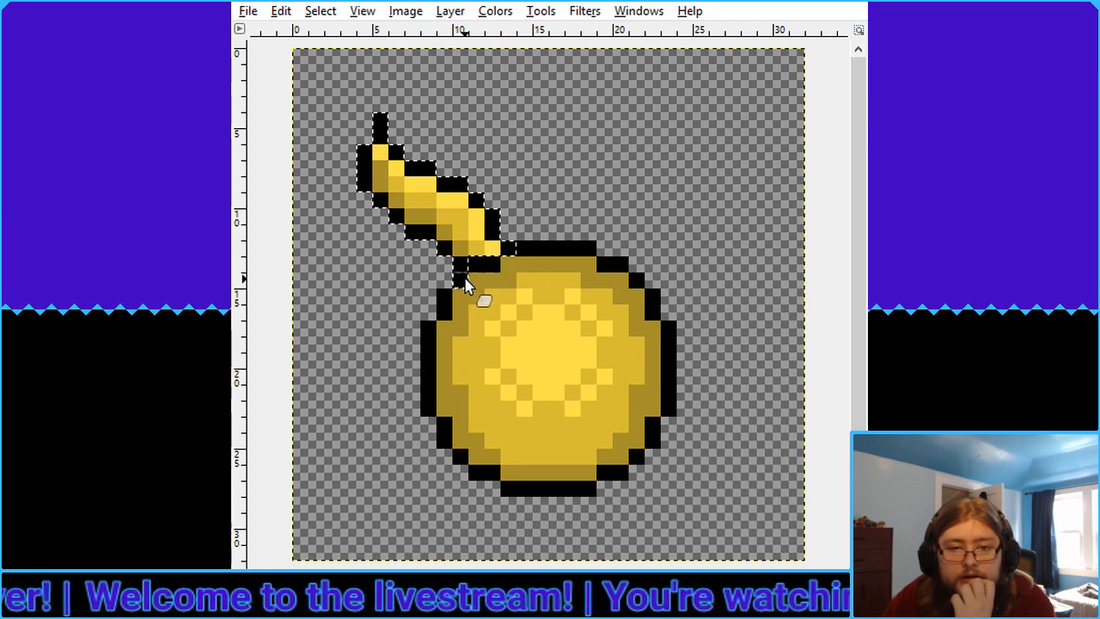
pyautogui.hotkey('ctrl', 'z')
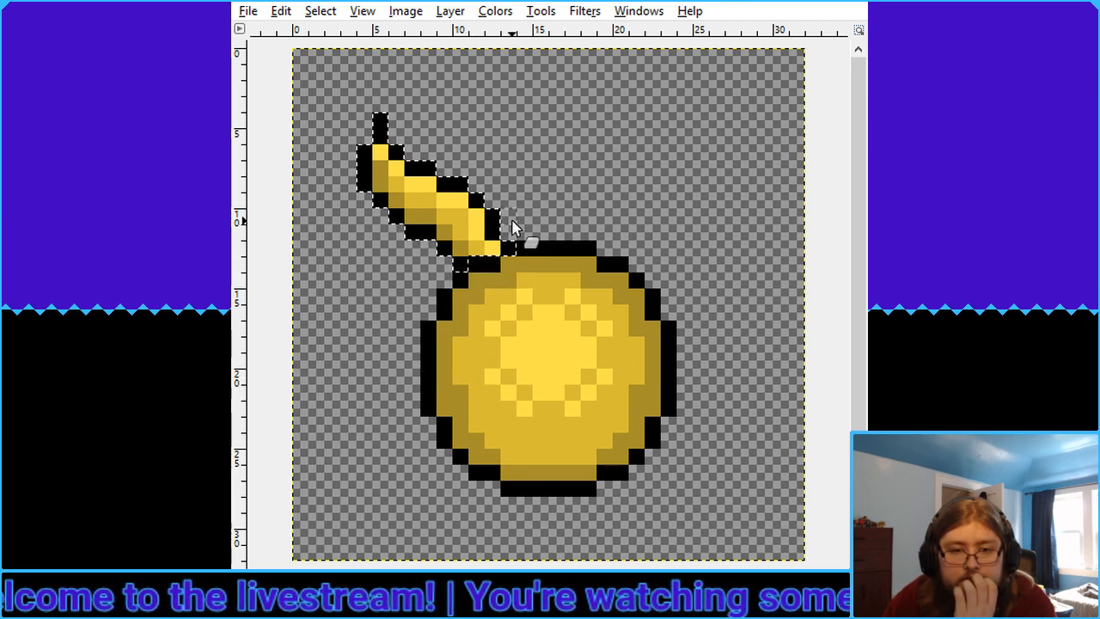
pyautogui.hotkey('ctrl', 'y')
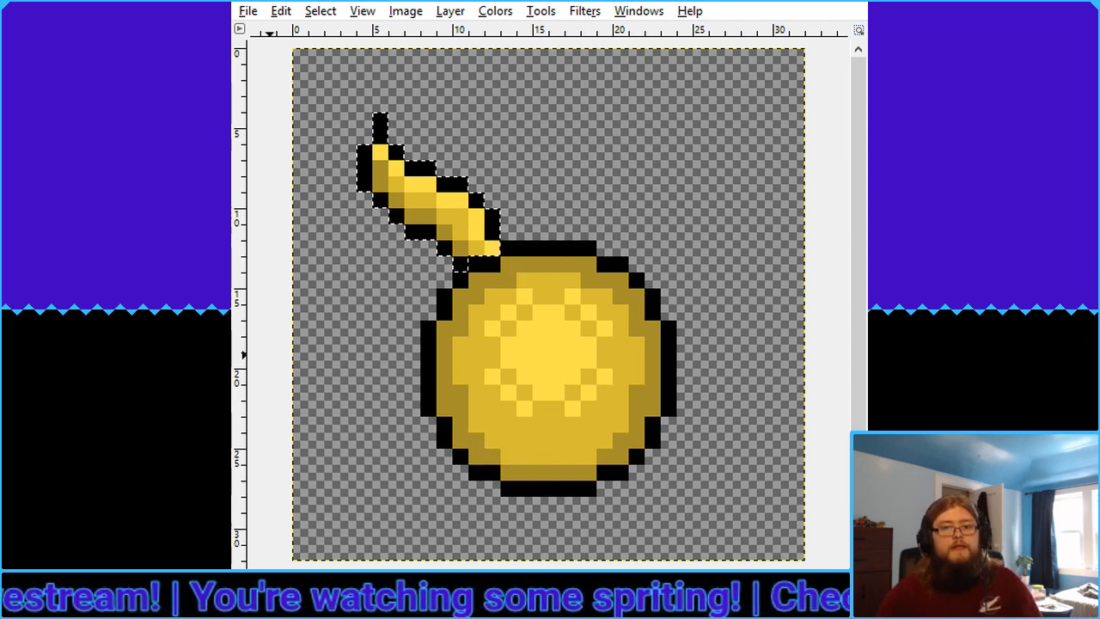
pyautogui.hotkey('ctrl', 'z')
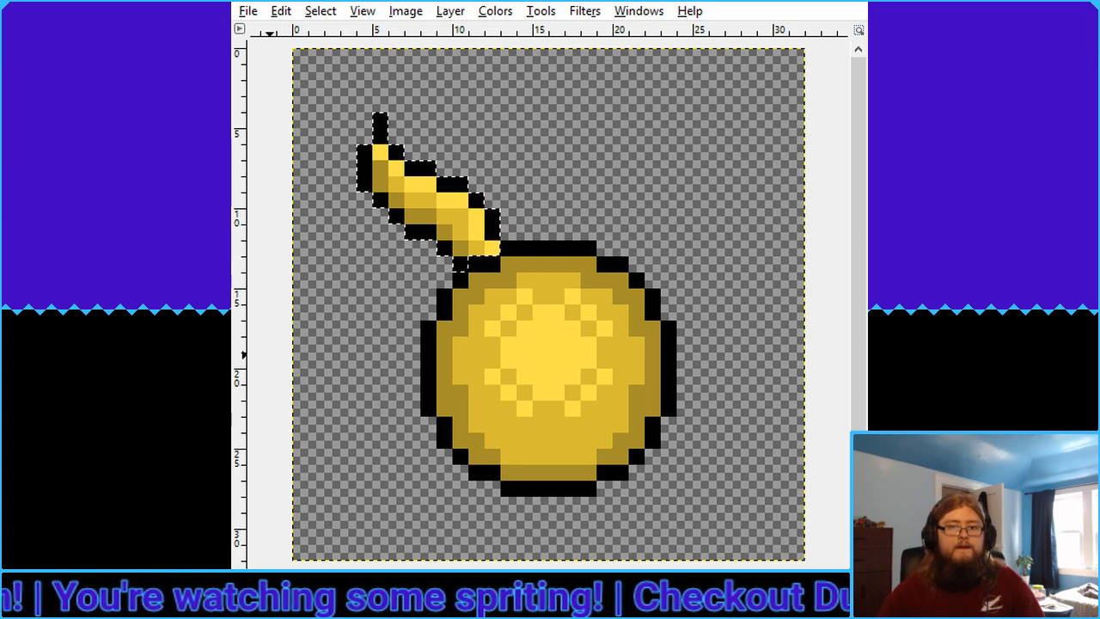
pyautogui.hotkey('ctrl', 'y')
pyautogui.click(531, 146)
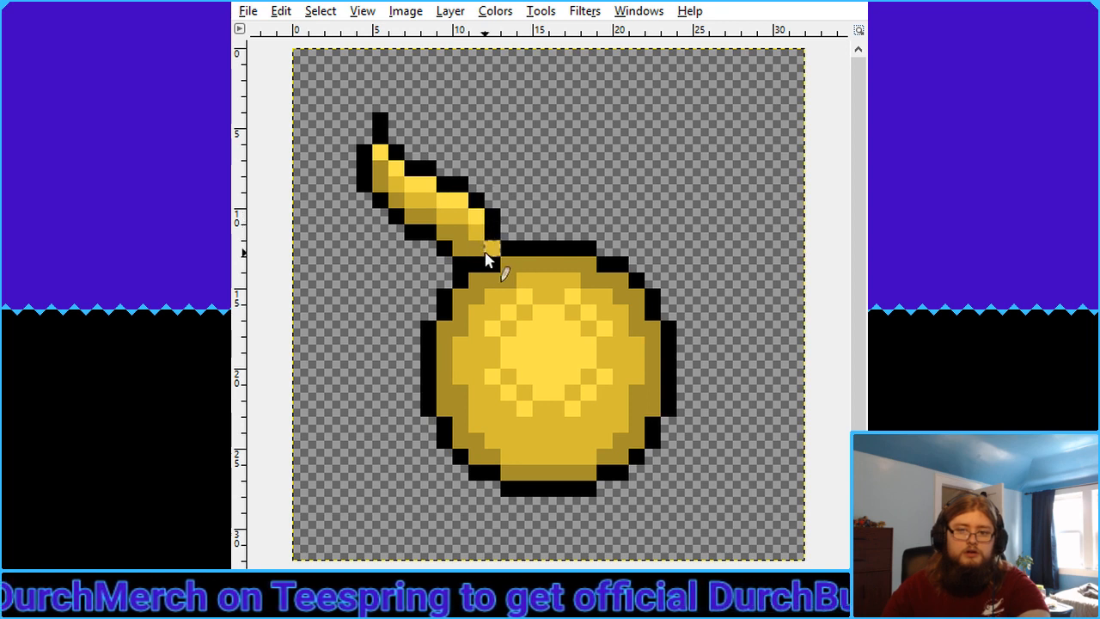
pyautogui.click(492, 248)
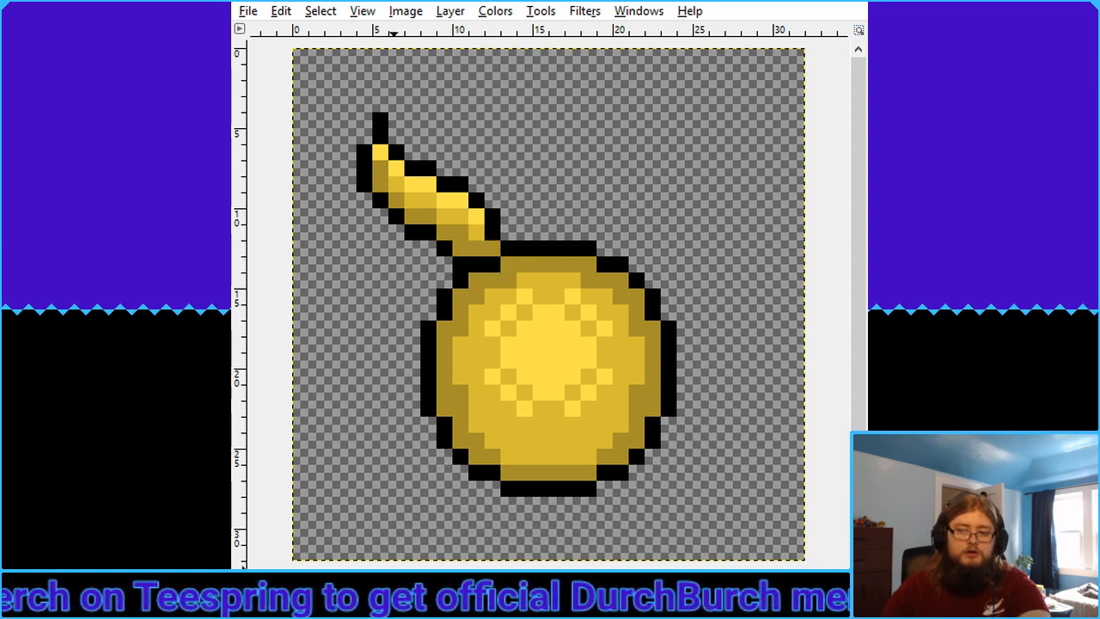
# Examine the body with its attached ear at several zoom levels
pyautogui.press('3')
pyautogui.press('1')
pyautogui.press('4')
pyautogui.press('2')
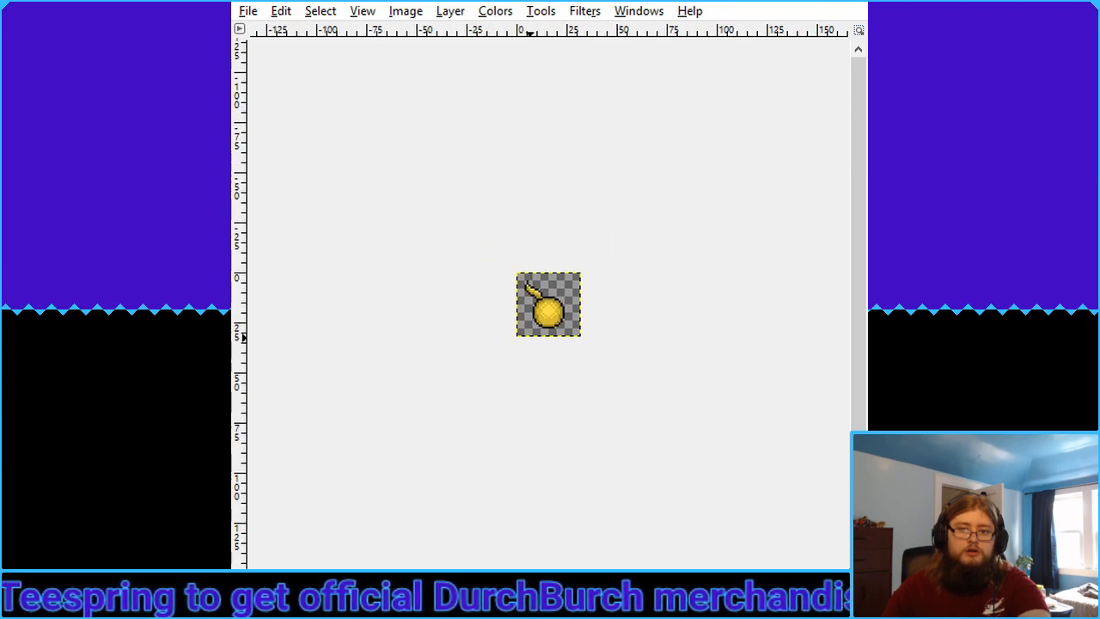
pyautogui.press('5')
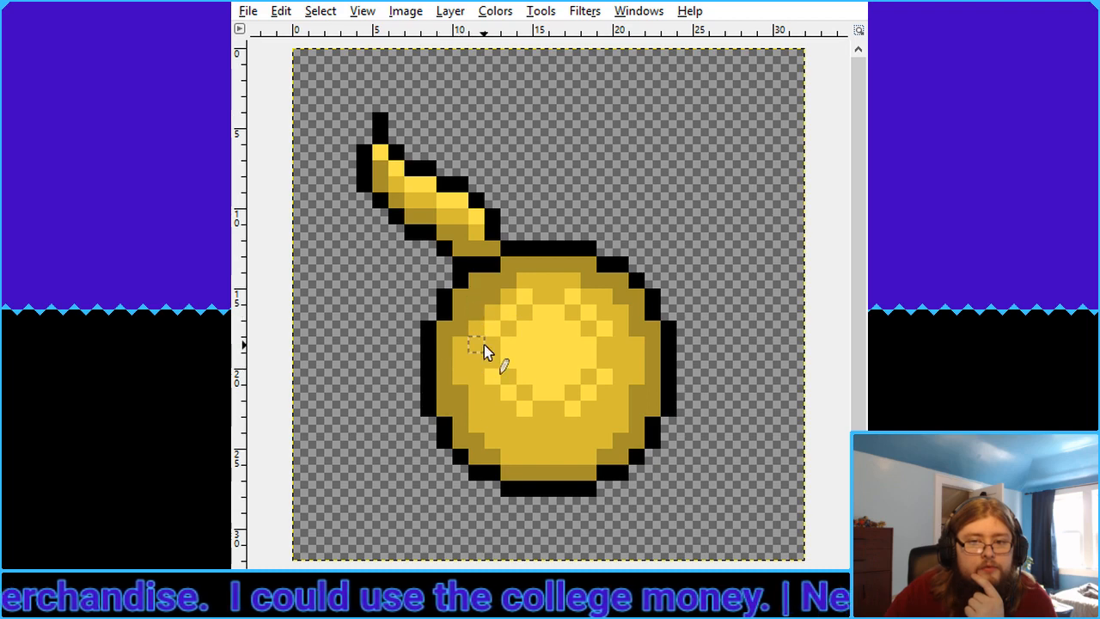
pyautogui.press('-')
pyautogui.press('+')
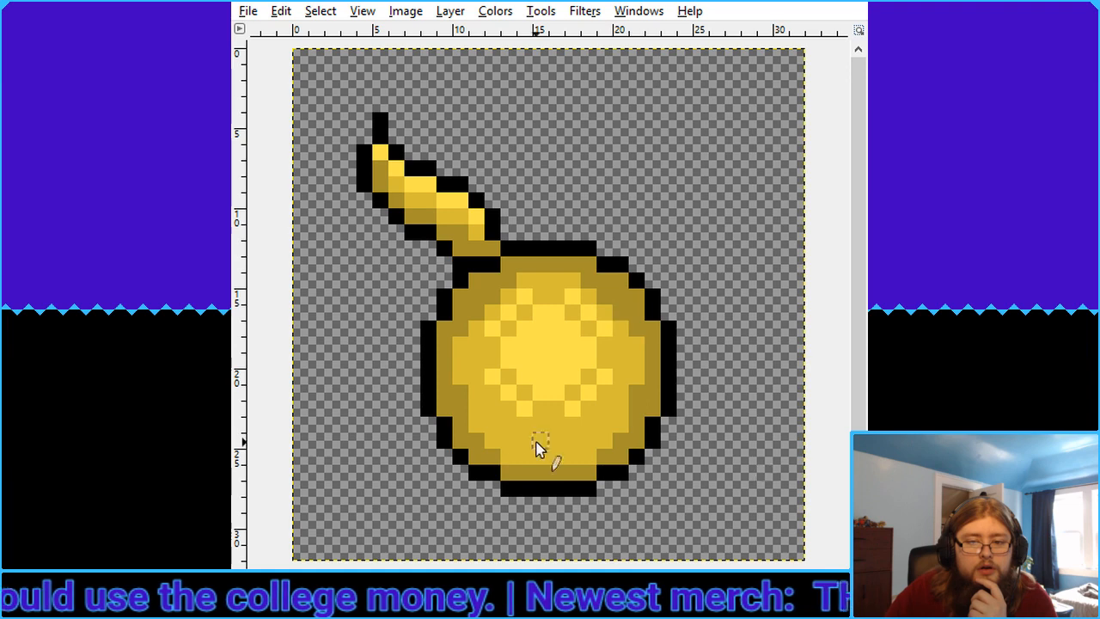
pyautogui.press('2')
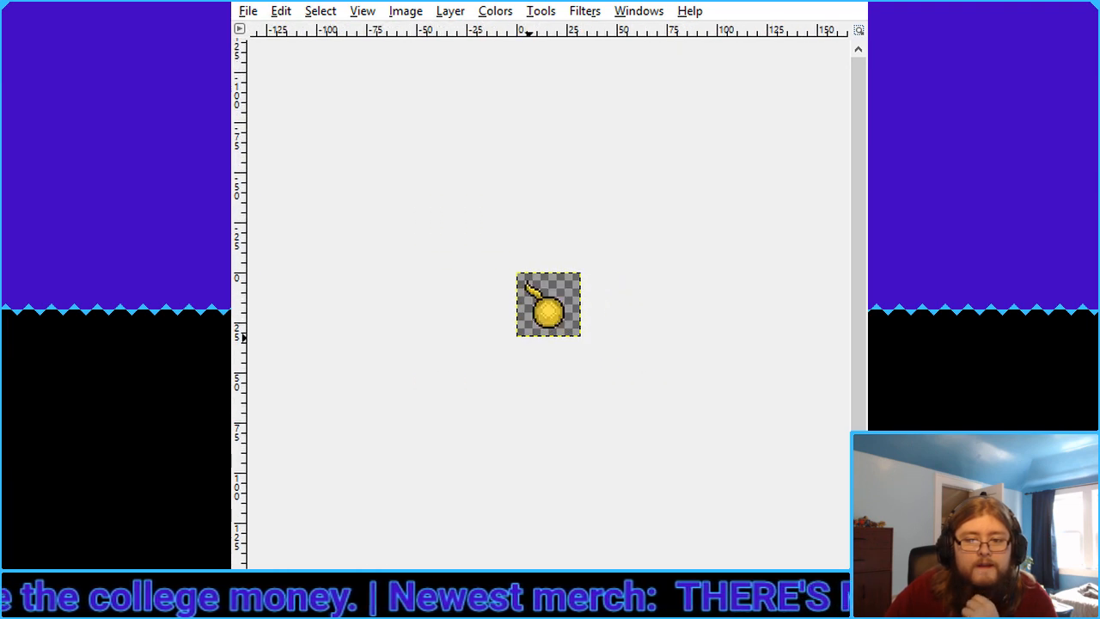
# Copy the finished ear, mirror it horizontally, and place the copy on the opposite side of the head
pyautogui.hotkey('shift', 'ctrl', 'j')
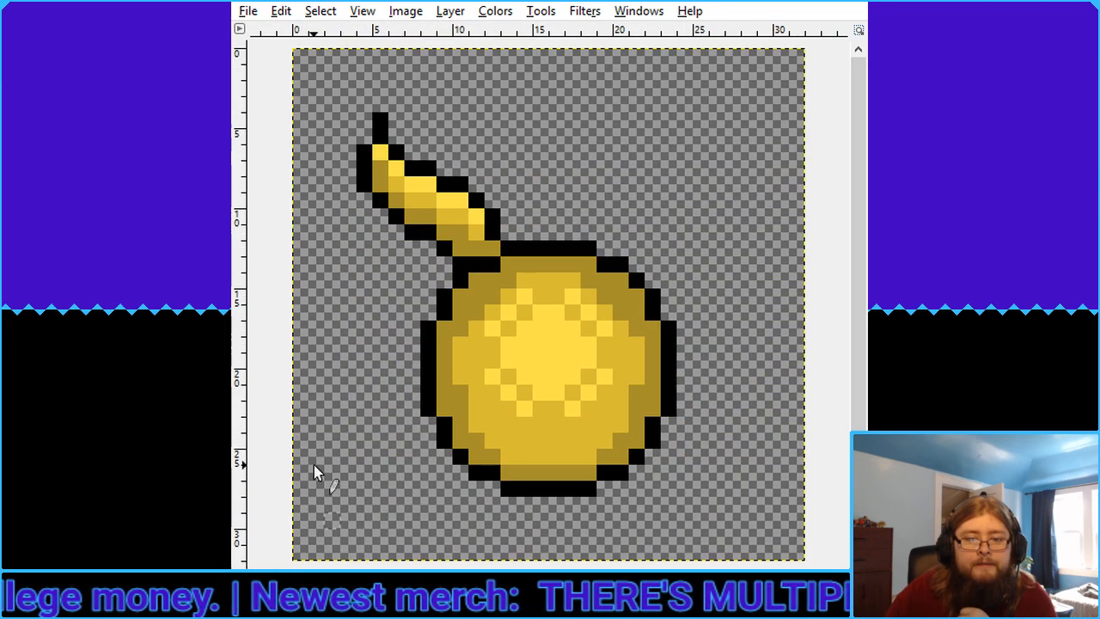
pyautogui.moveTo(341, 81); pyautogui.dragTo(500, 255)
pyautogui.hotkey('ctrl', 'x')
pyautogui.hotkey('ctrl', 'v')
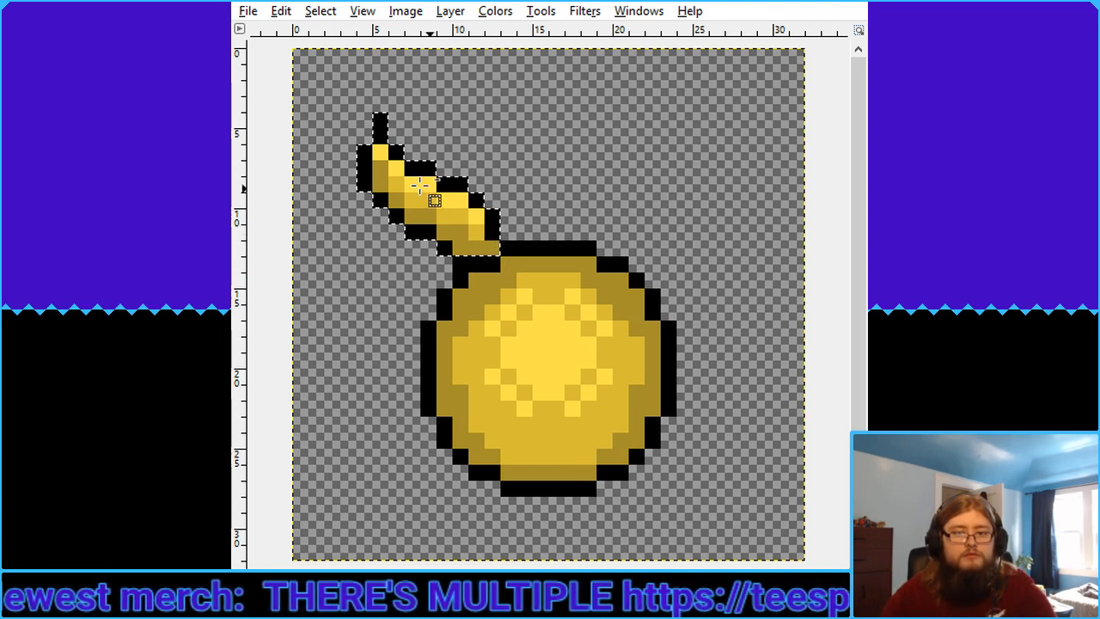
pyautogui.click(343, 167)
pyautogui.press('m')
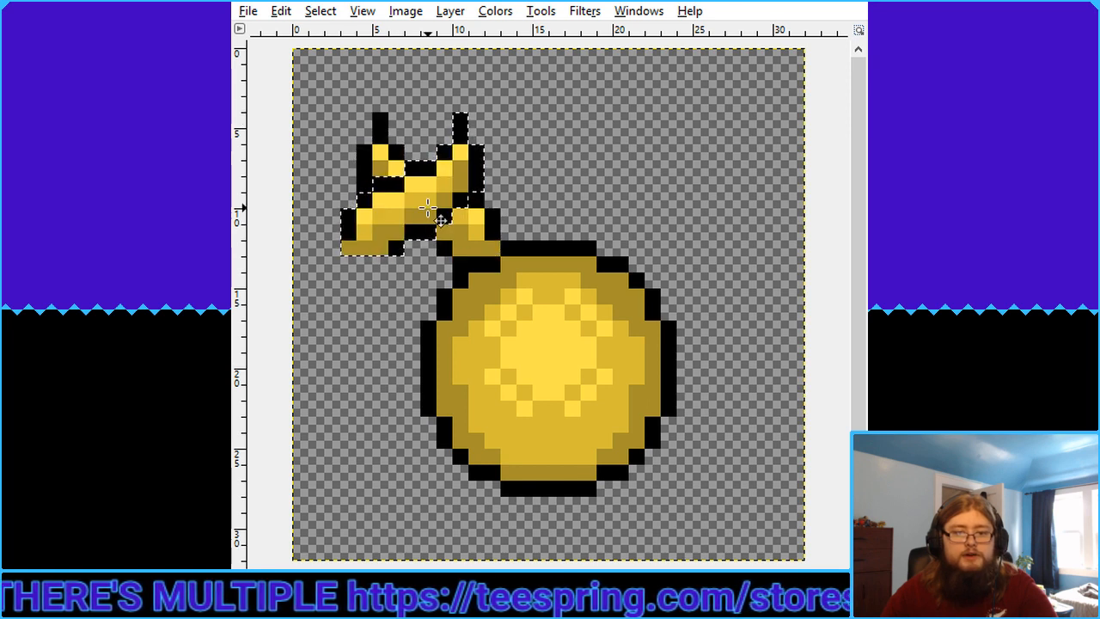
pyautogui.moveTo(441, 216); pyautogui.dragTo(653, 206)
pyautogui.hotkey('ctrl', 'h')
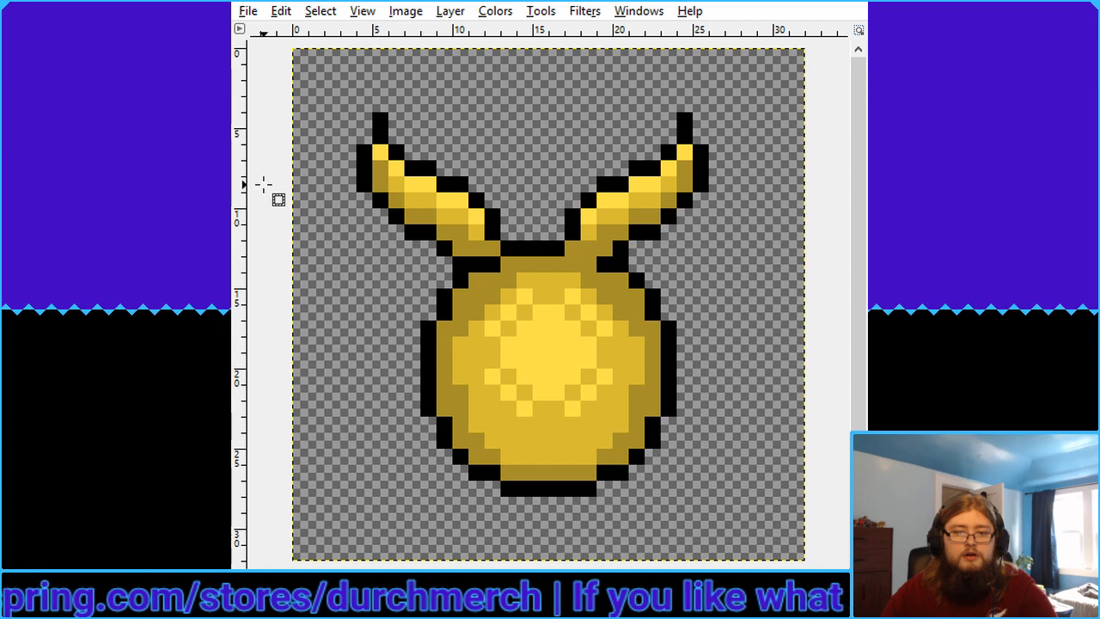
# Undo the anchoring of the mirrored ear and move it up and outward, clear of the body
pyautogui.hotkey('ctrl', 'z')
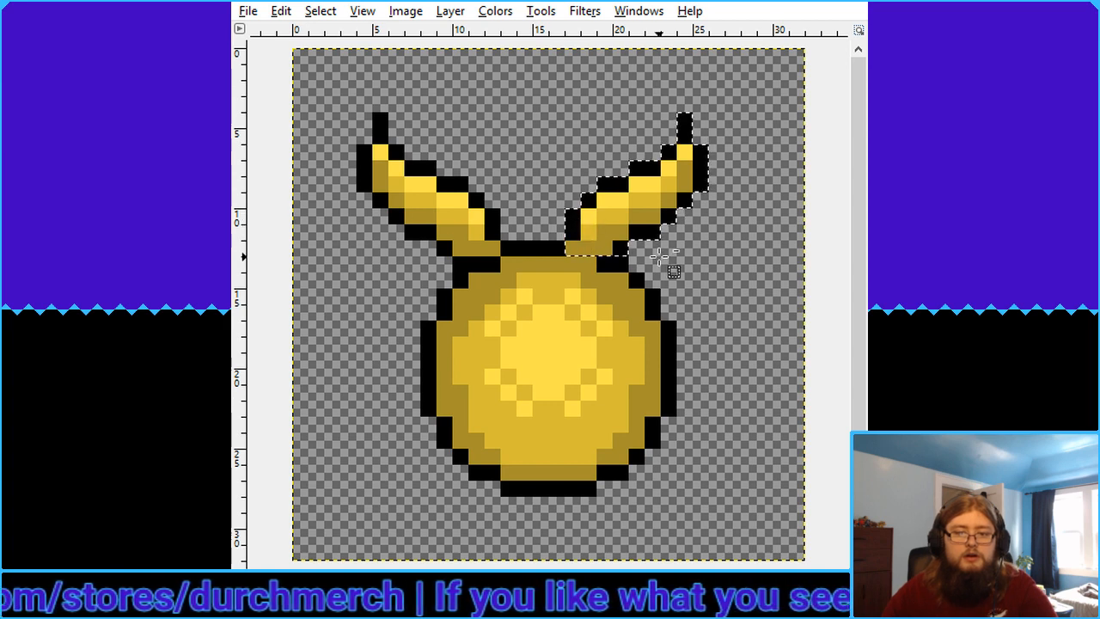
pyautogui.hotkey('ctrl', 'z')
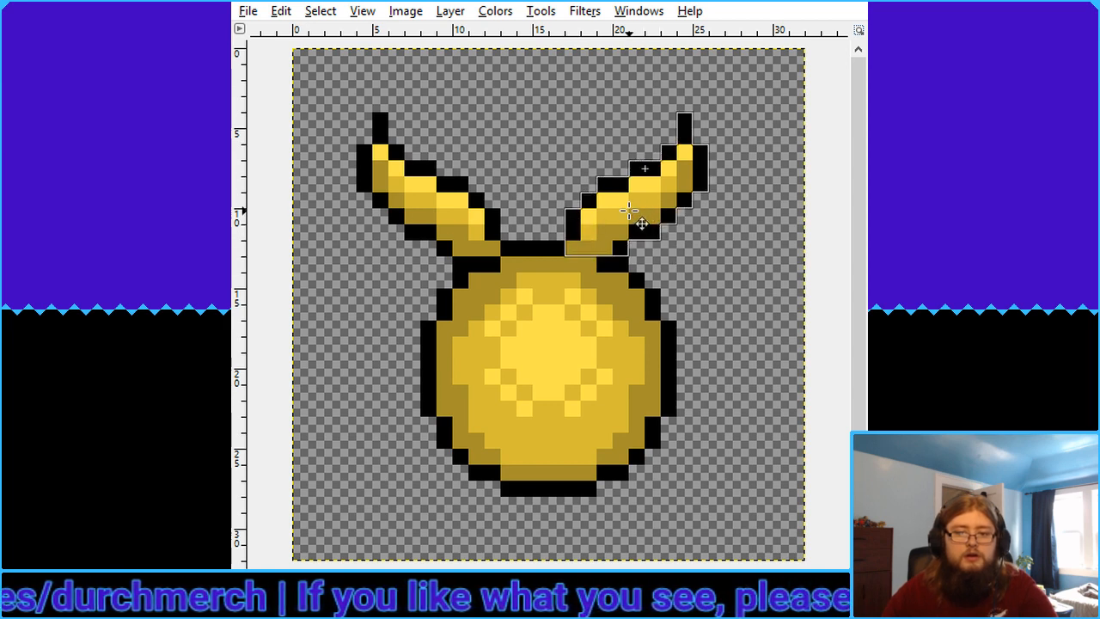
pyautogui.moveTo(630, 210); pyautogui.dragTo(696, 188)
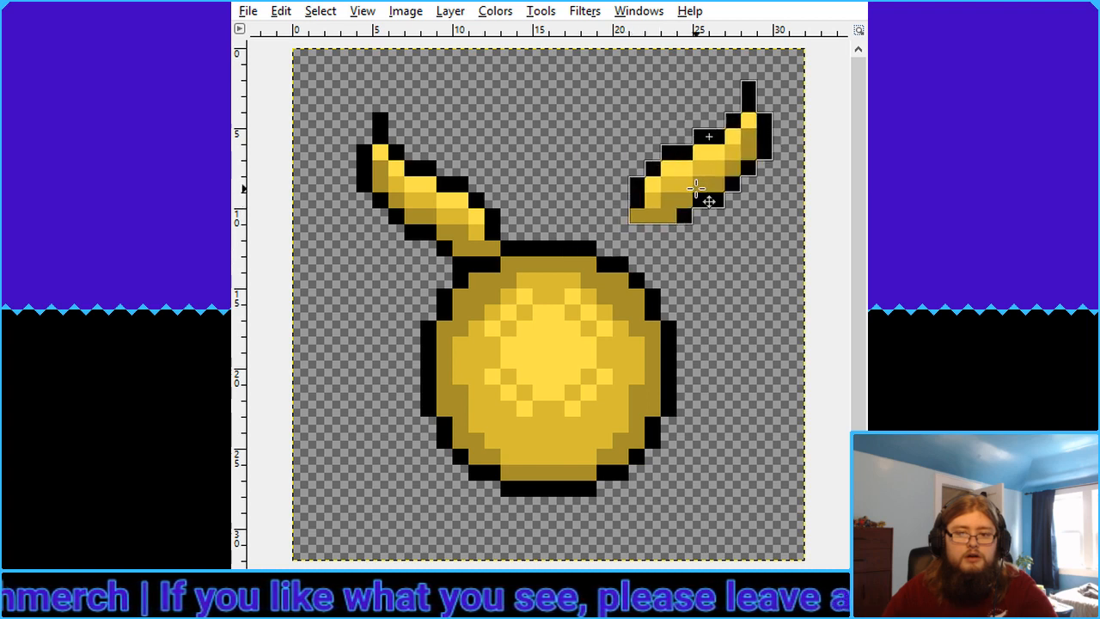
pyautogui.hotkey('ctrl', 'z')
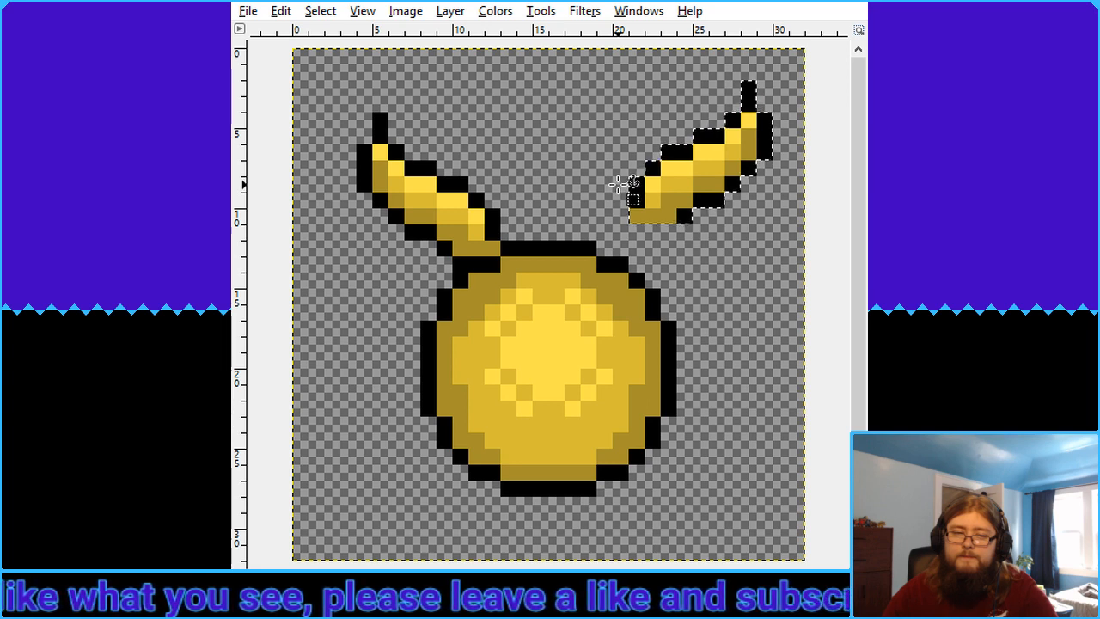
pyautogui.hotkey('ctrl', 'z')
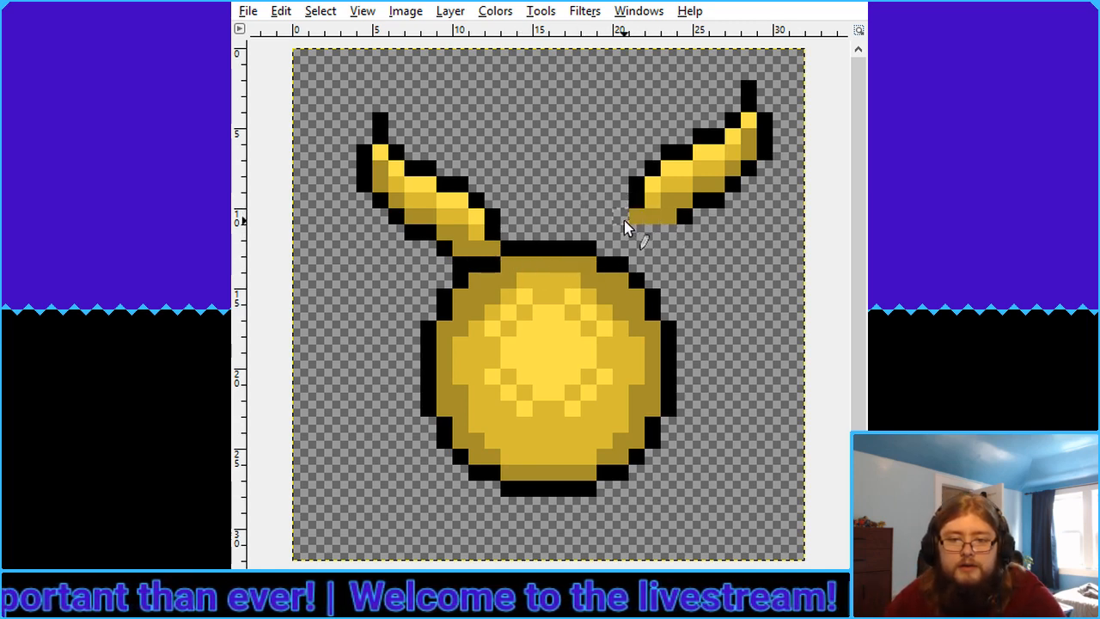
# Outline the detached ear's base in black, adding one black pixel beside its inner corner
pyautogui.click(667, 232)
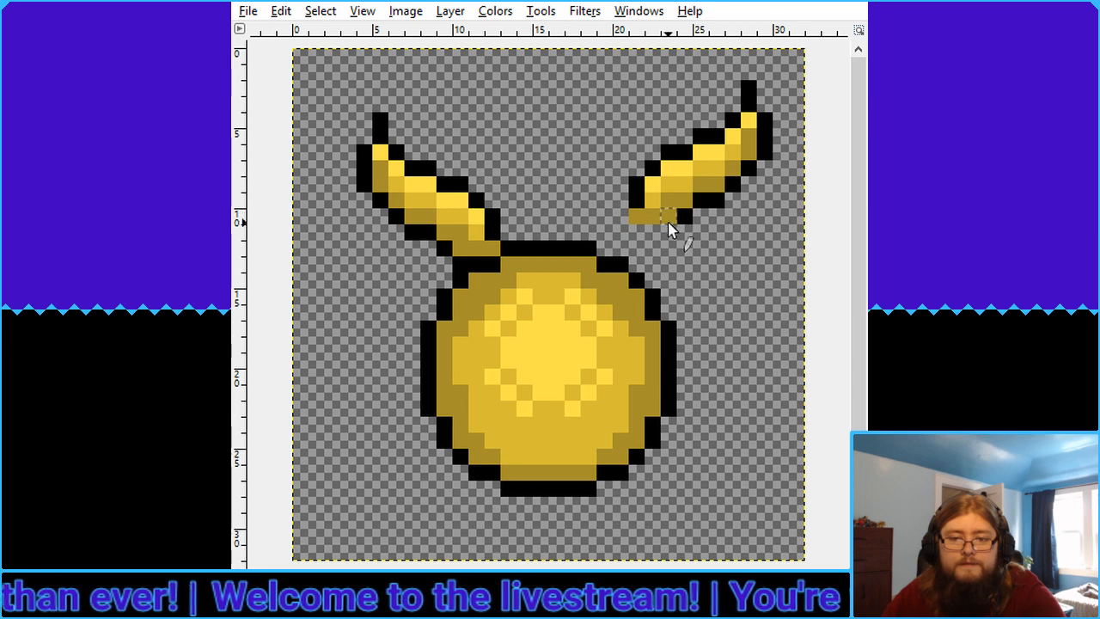
pyautogui.moveTo(666, 232); pyautogui.dragTo(633, 238)
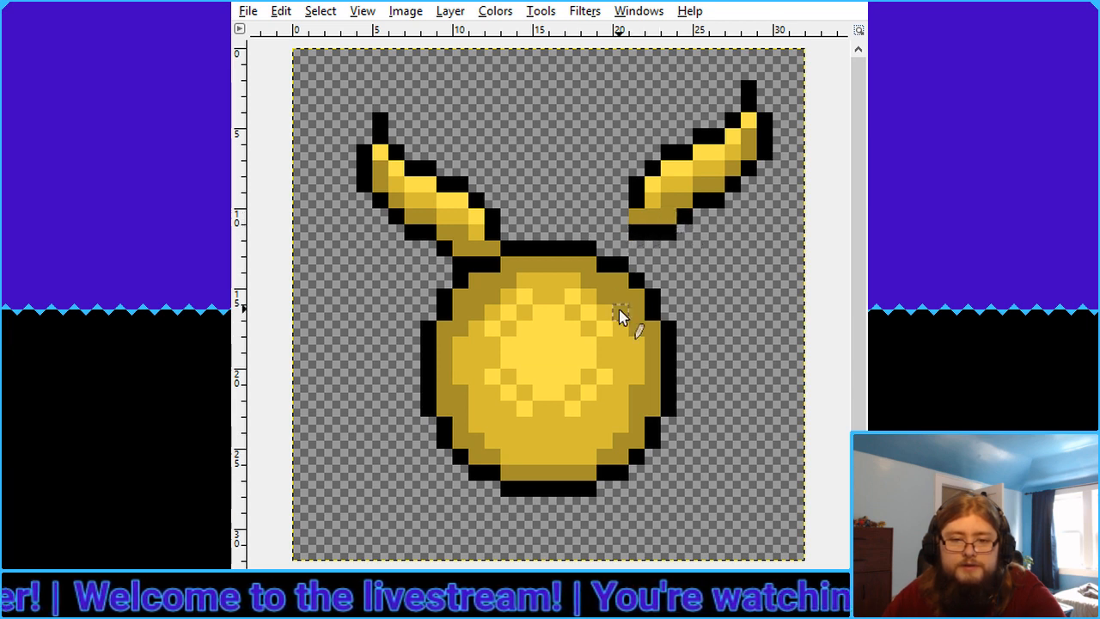
pyautogui.click(619, 216)
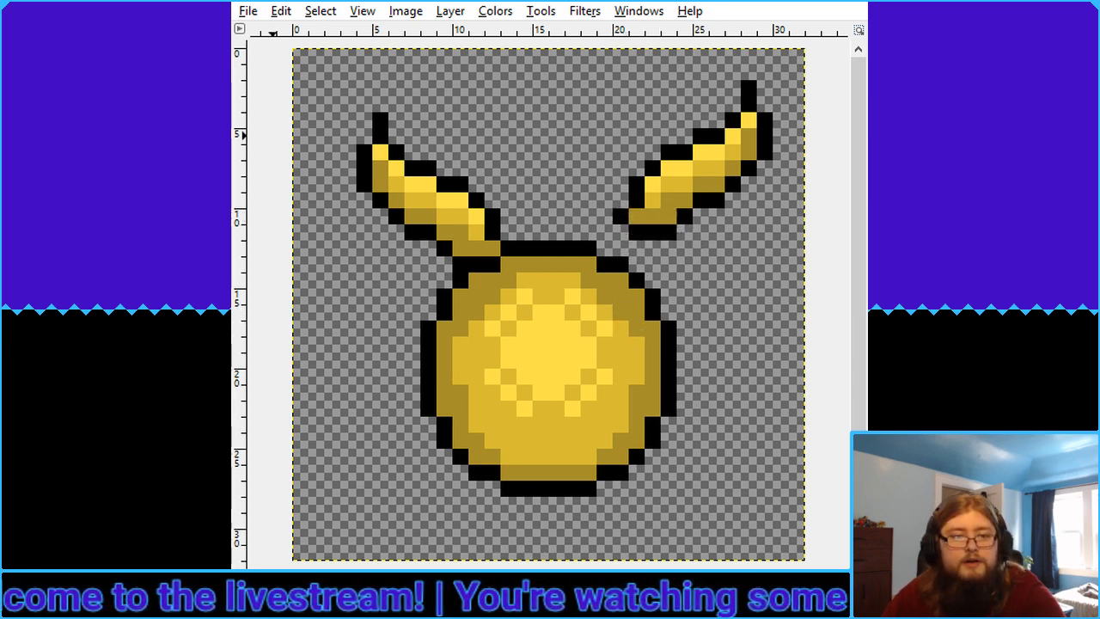
# Select the outlined ear and seat it on the head's upper right as the counterpart of the other ear
pyautogui.moveTo(629, 82); pyautogui.dragTo(773, 240)
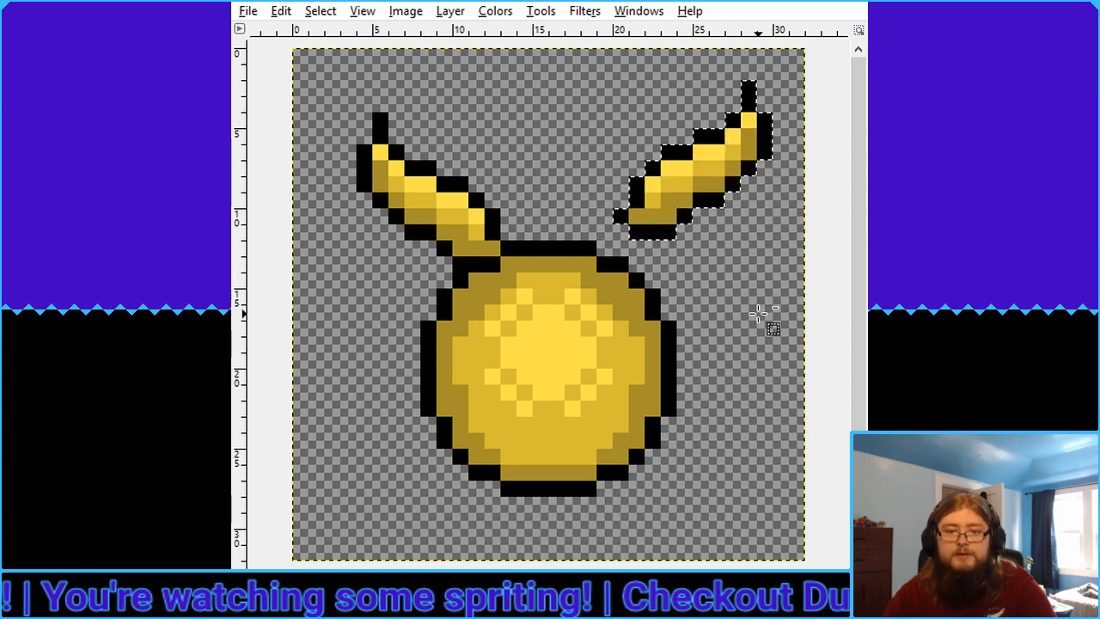
pyautogui.moveTo(687, 190); pyautogui.dragTo(659, 210)
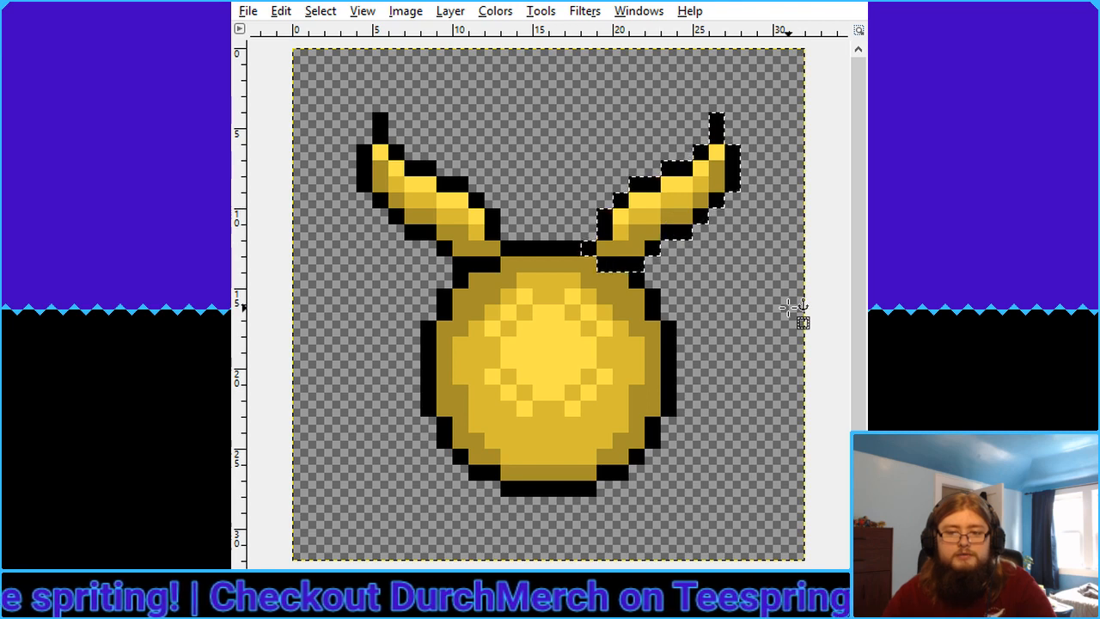
pyautogui.hotkey('ctrl', 'shift', 'a')
pyautogui.press('-')
pyautogui.press('1')
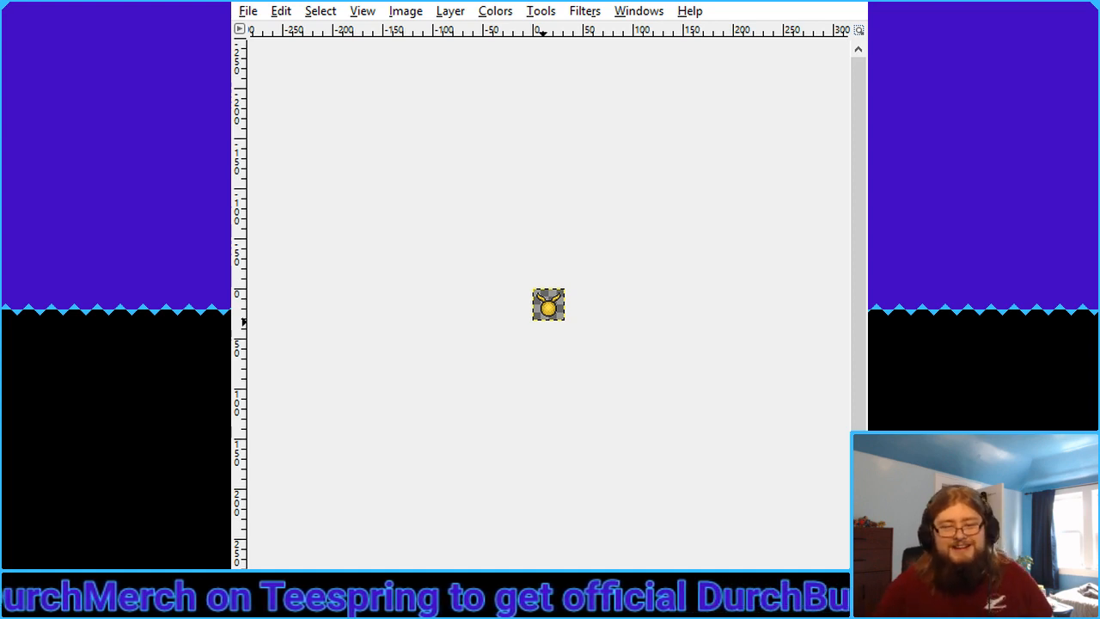
pyautogui.hotkey('shift', 'ctrl', 'j')
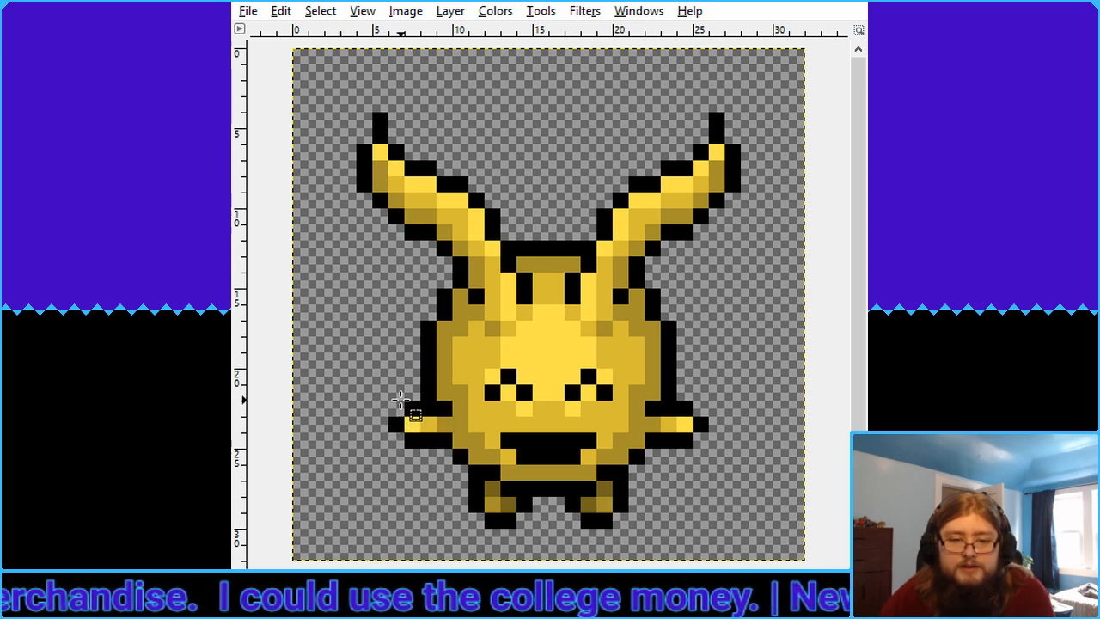
# Copy the left arm tip from the front view and paste it in the same place on the featureless body
pyautogui.moveTo(400, 402); pyautogui.dragTo(434, 454)
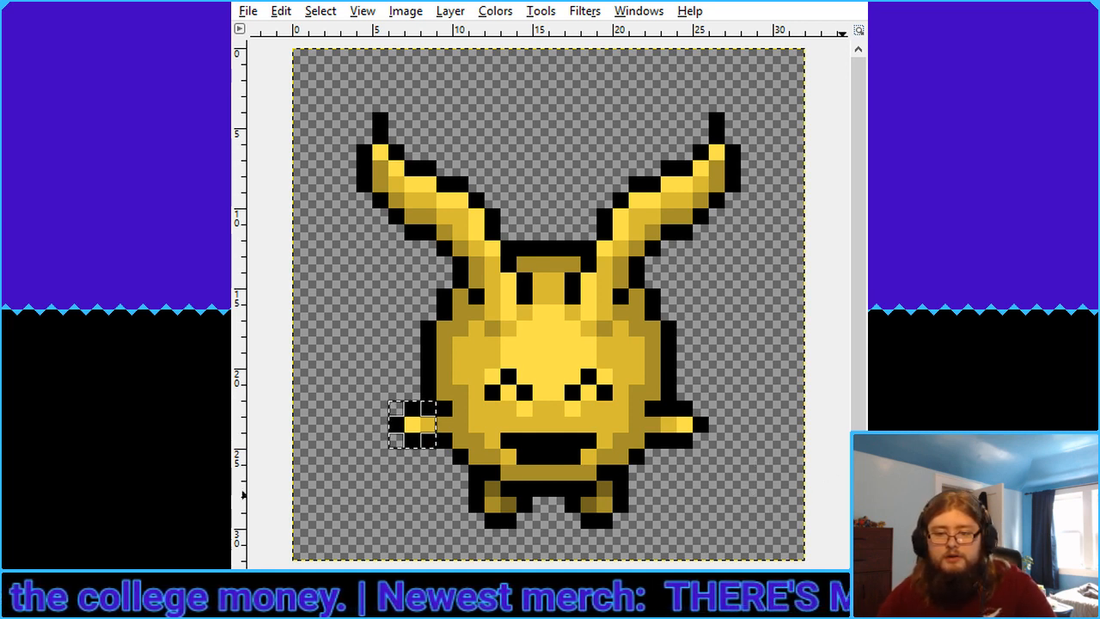
pyautogui.hotkey('ctrl', 'x')
pyautogui.hotkey('ctrl', 'v')
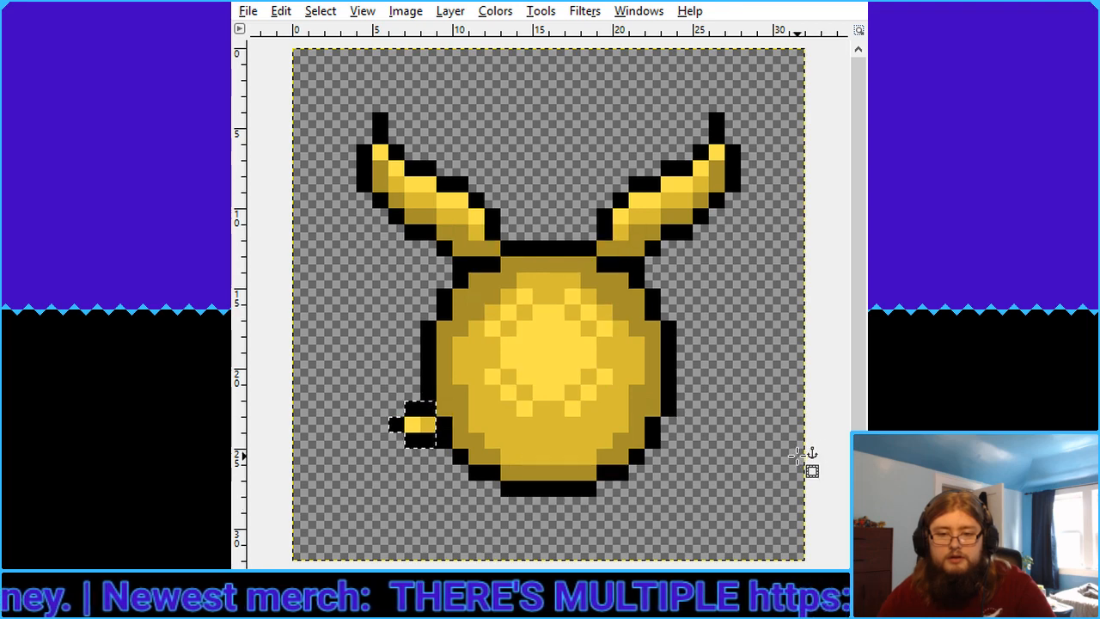
pyautogui.click(795, 453)
pyautogui.press('-')
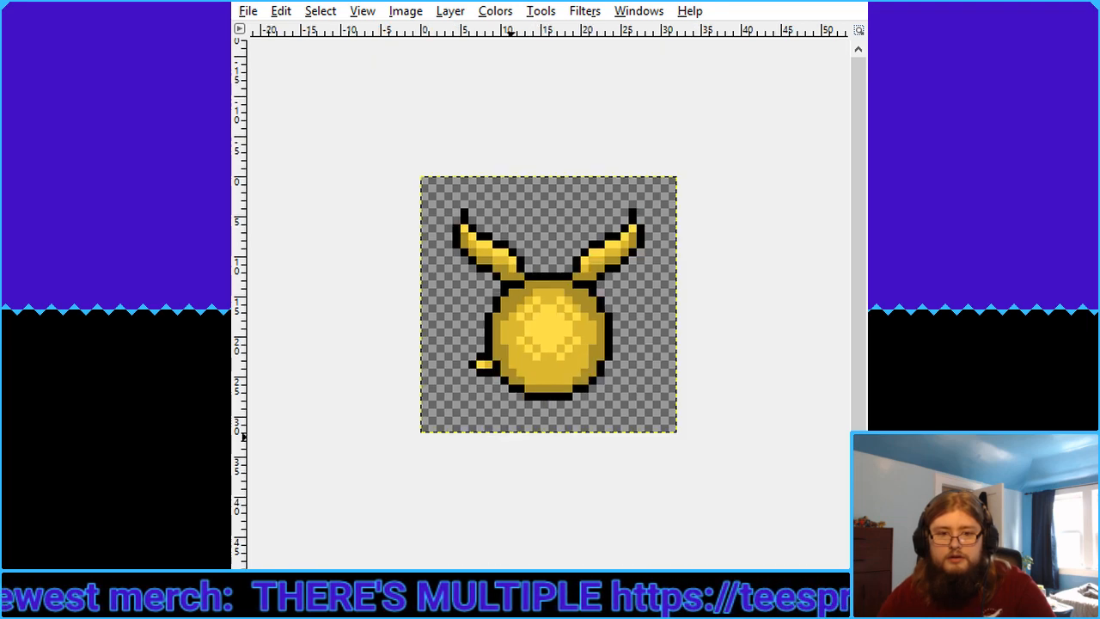
# Place a mirrored copy of the arm against the lower right side of the body
pyautogui.press('+')
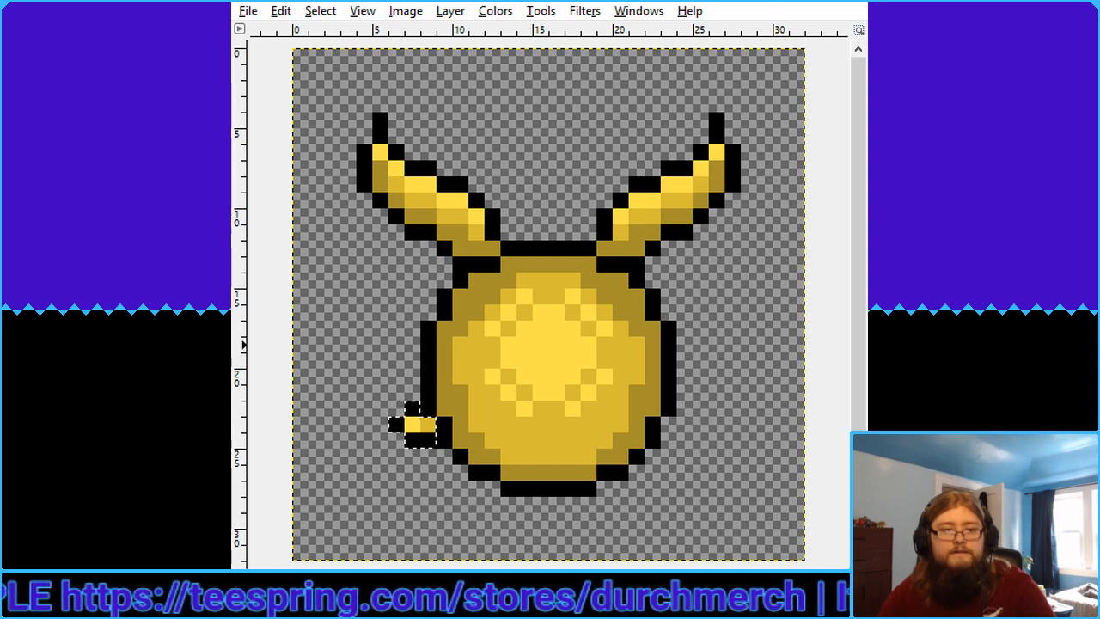
pyautogui.moveTo(418, 438); pyautogui.dragTo(684, 427)
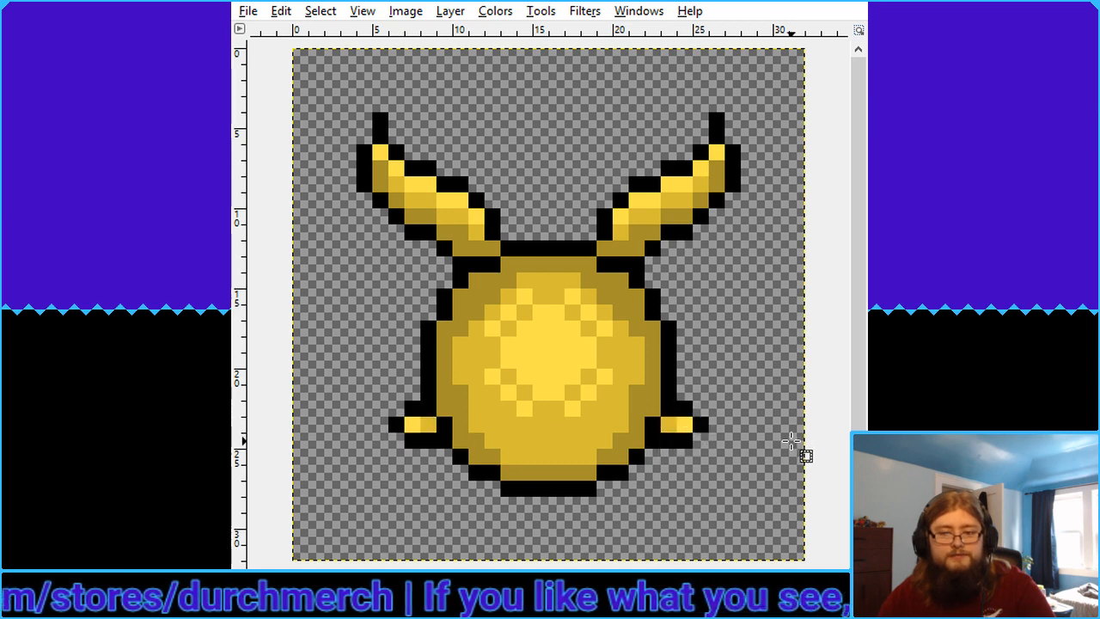
pyautogui.press('1')
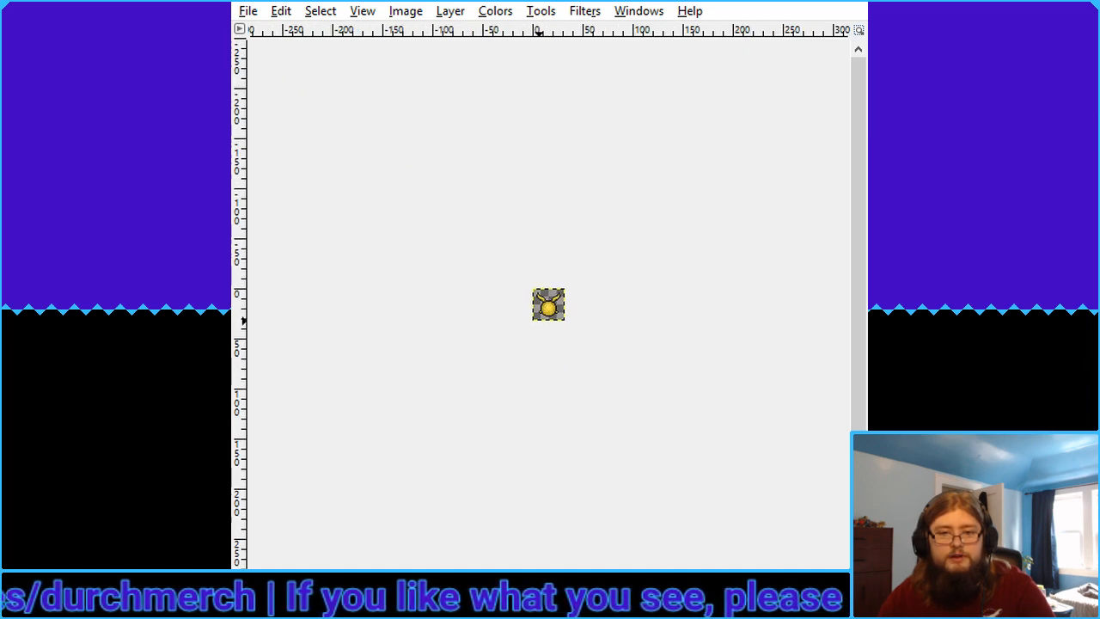
pyautogui.press('4')
pyautogui.press('5')
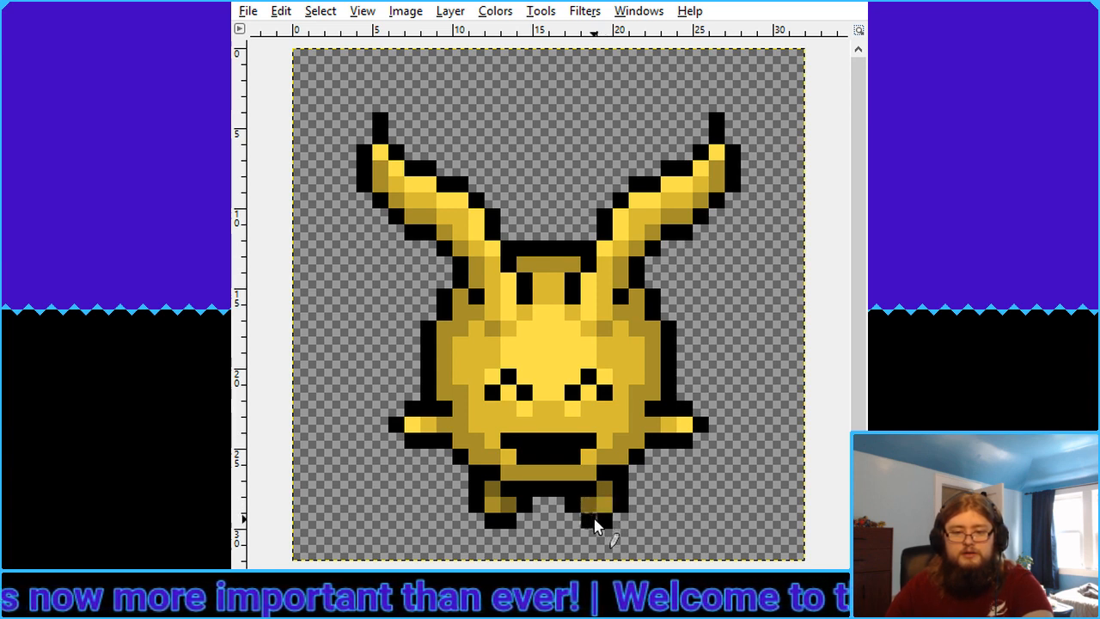
# Copy the right foot from the front view and attach it beneath the lower right of the body
pyautogui.click(602, 507)
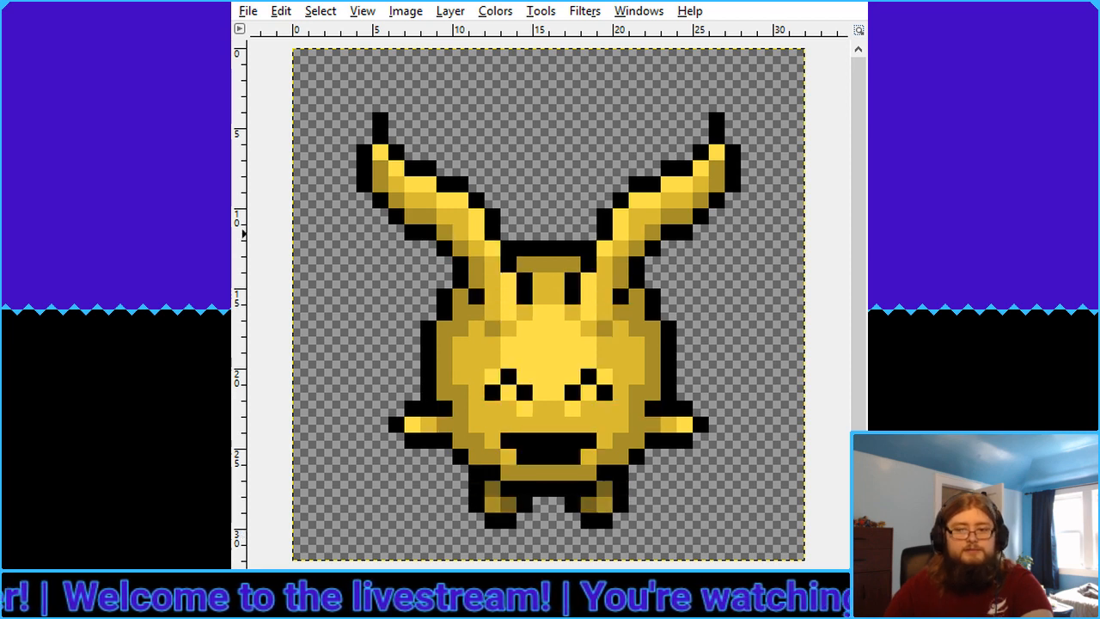
pyautogui.moveTo(565, 497); pyautogui.dragTo(627, 528)
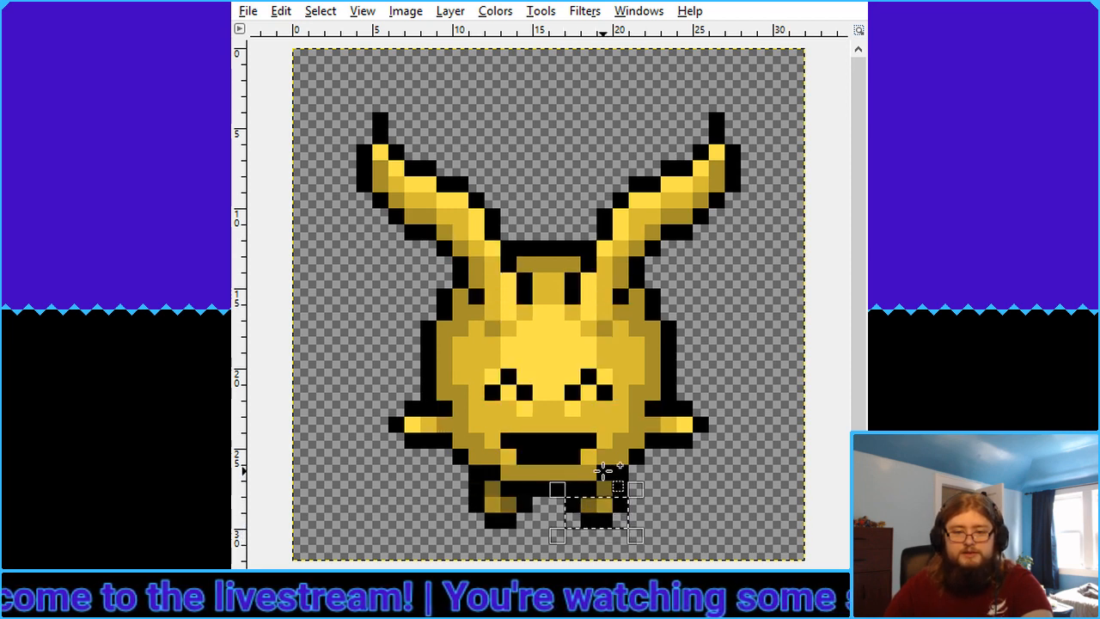
pyautogui.moveTo(599, 480); pyautogui.dragTo(626, 497)
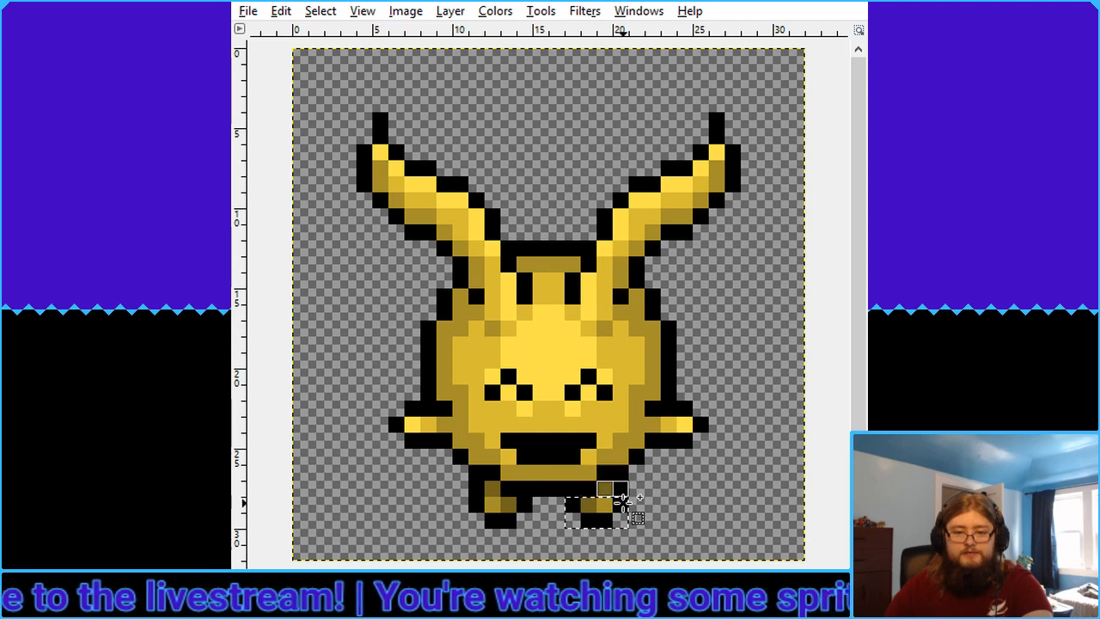
pyautogui.click(698, 503)
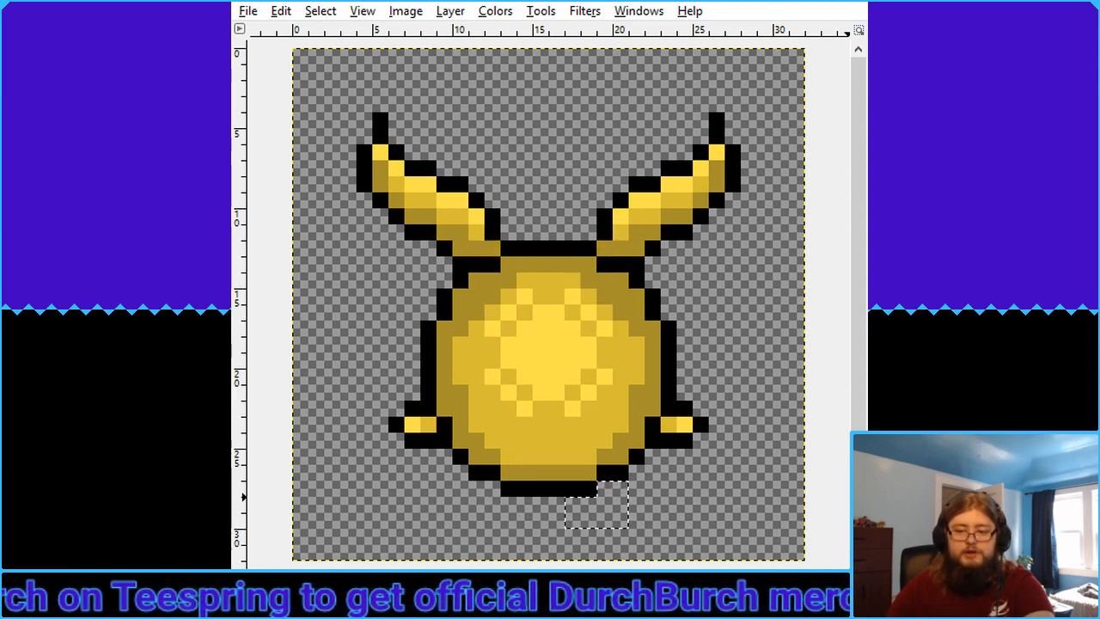
pyautogui.hotkey('ctrl', 'v')
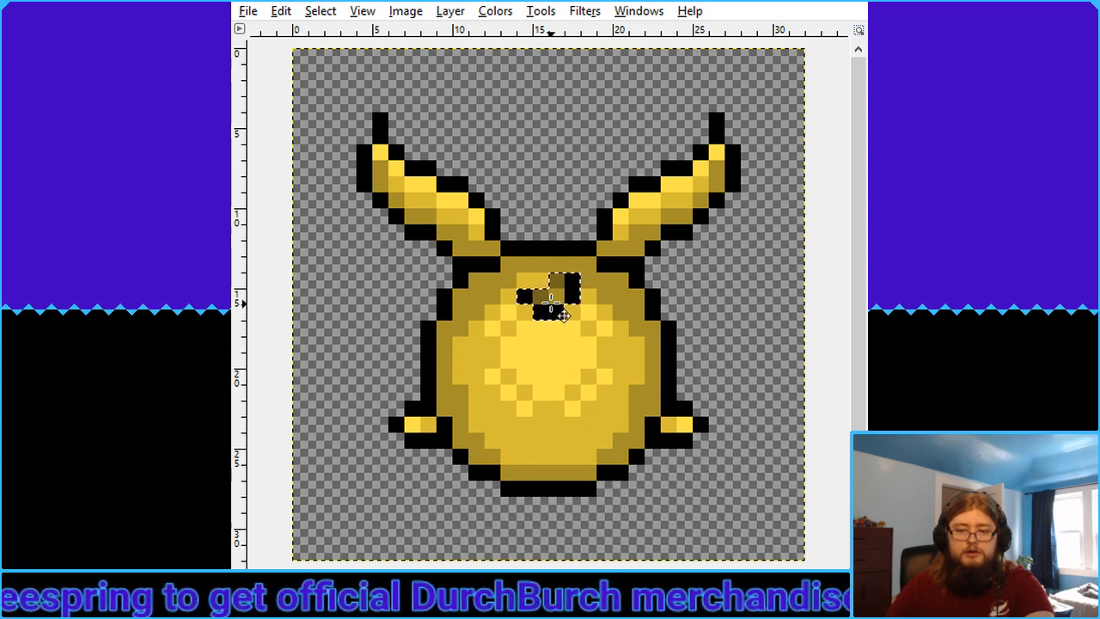
pyautogui.moveTo(549, 299); pyautogui.dragTo(521, 517)
# Paste a second foot, mirror it horizontally, and line it up beneath the lower left of the body
pyautogui.hotkey('ctrl', 'v')
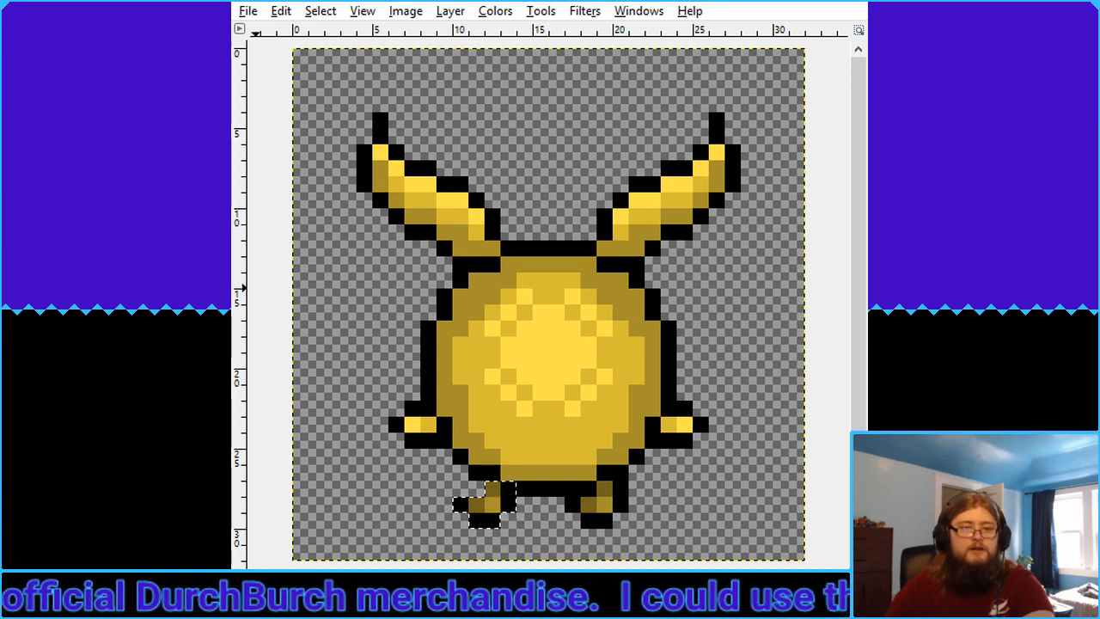
pyautogui.hotkey('shift', 'f')
pyautogui.click(469, 502)
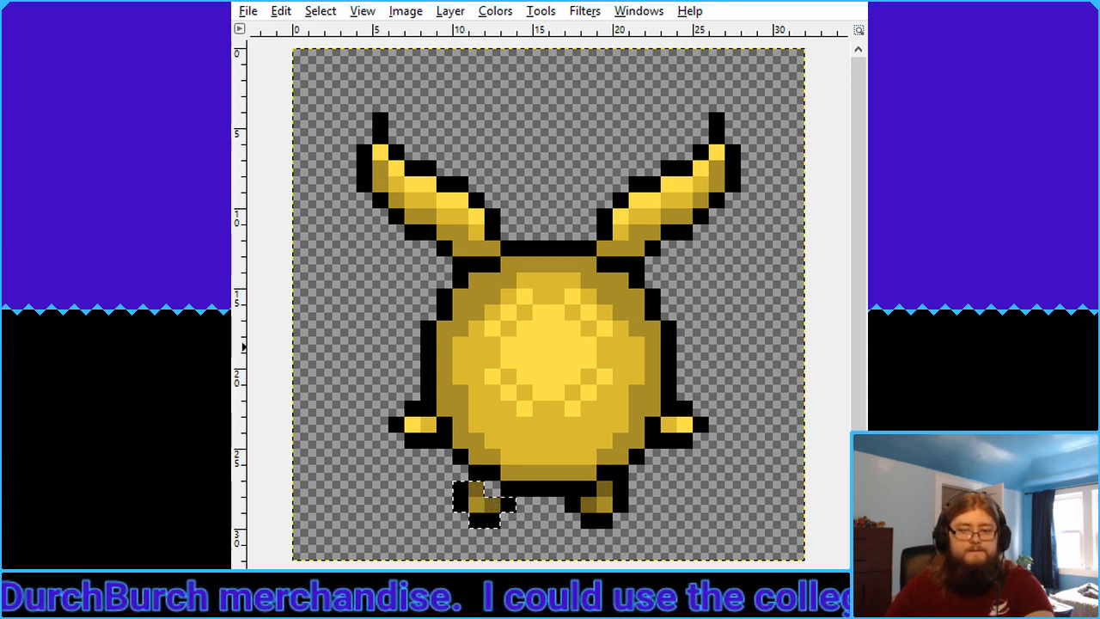
pyautogui.moveTo(486, 513); pyautogui.dragTo(507, 522)
# Examine the assembled figure at several zoom levels and check the outline of the whole drawing with a selection
pyautogui.press('1')
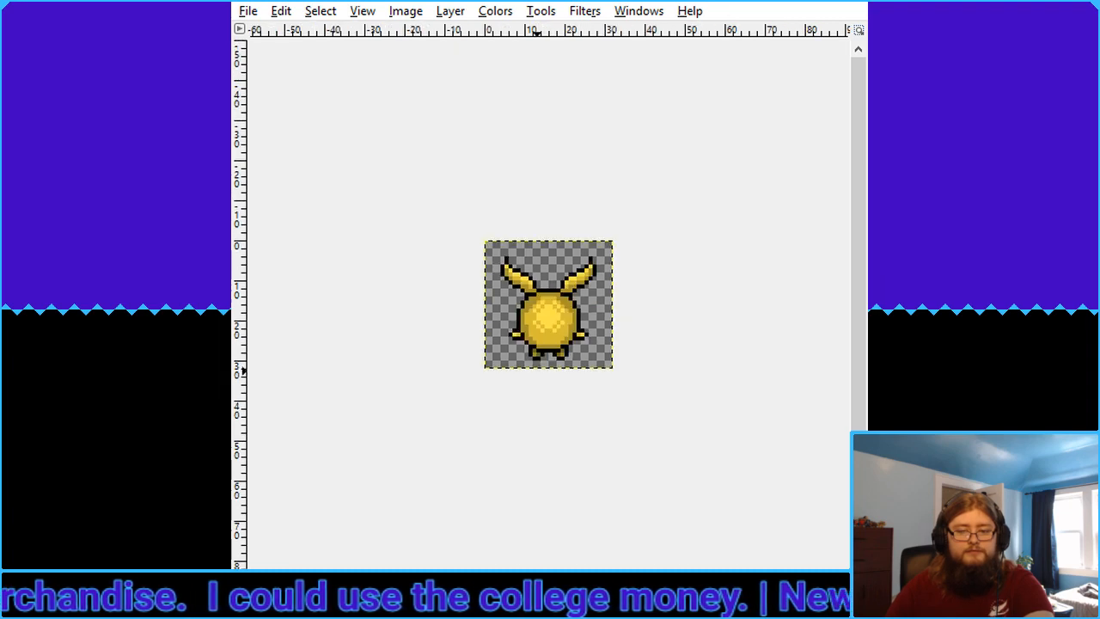
pyautogui.press('1')
pyautogui.press('3')
pyautogui.press('4')
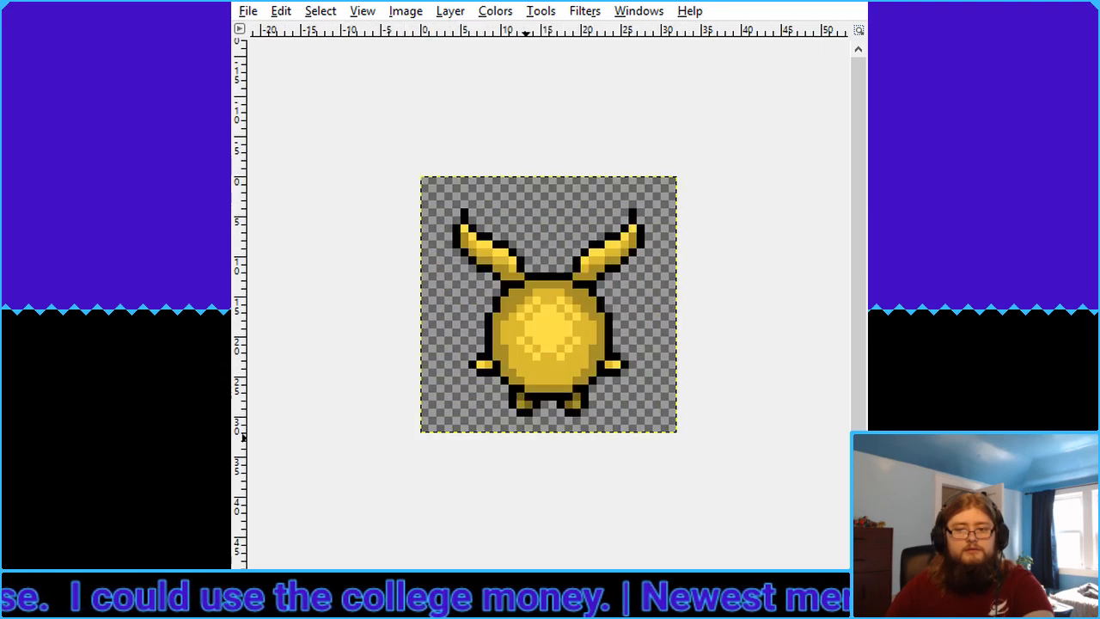
pyautogui.press('5')
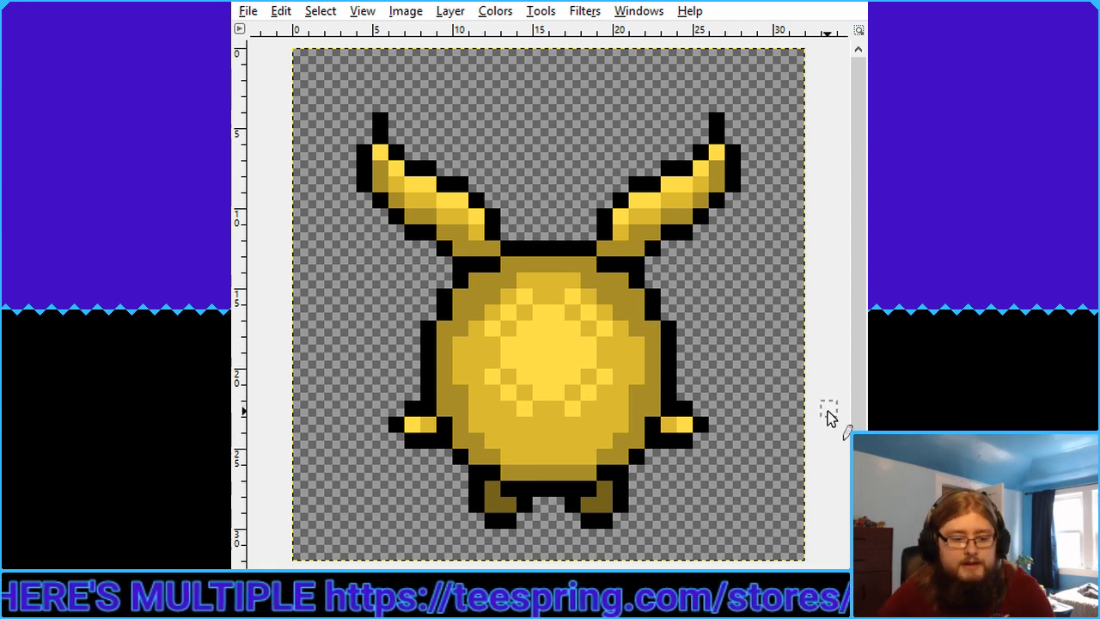
pyautogui.hotkey('ctrl', 'a')
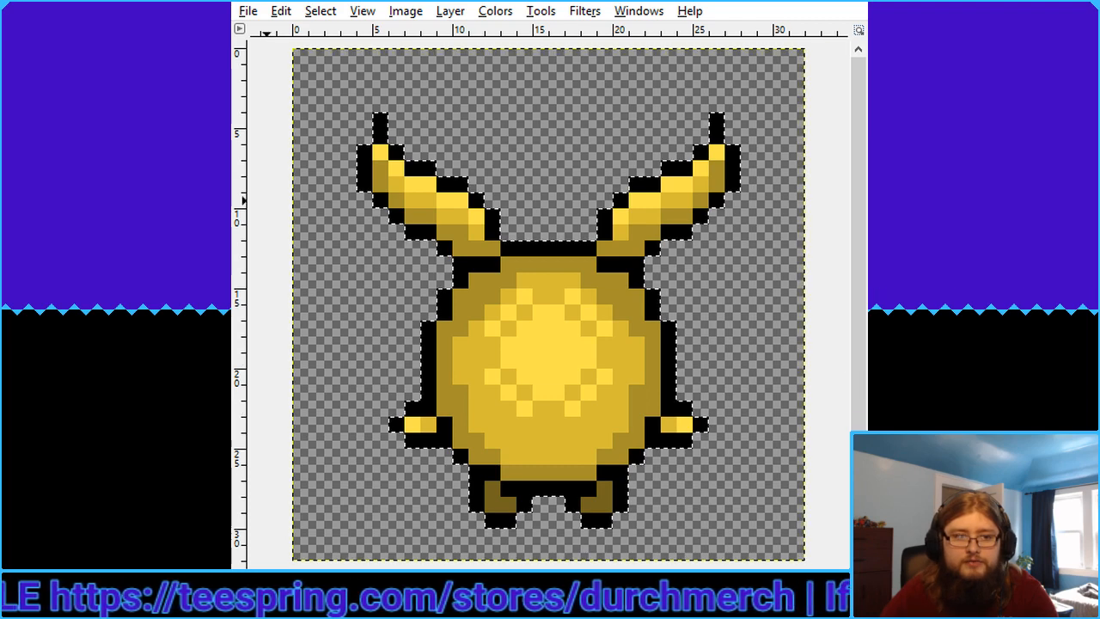
pyautogui.click(658, 103)
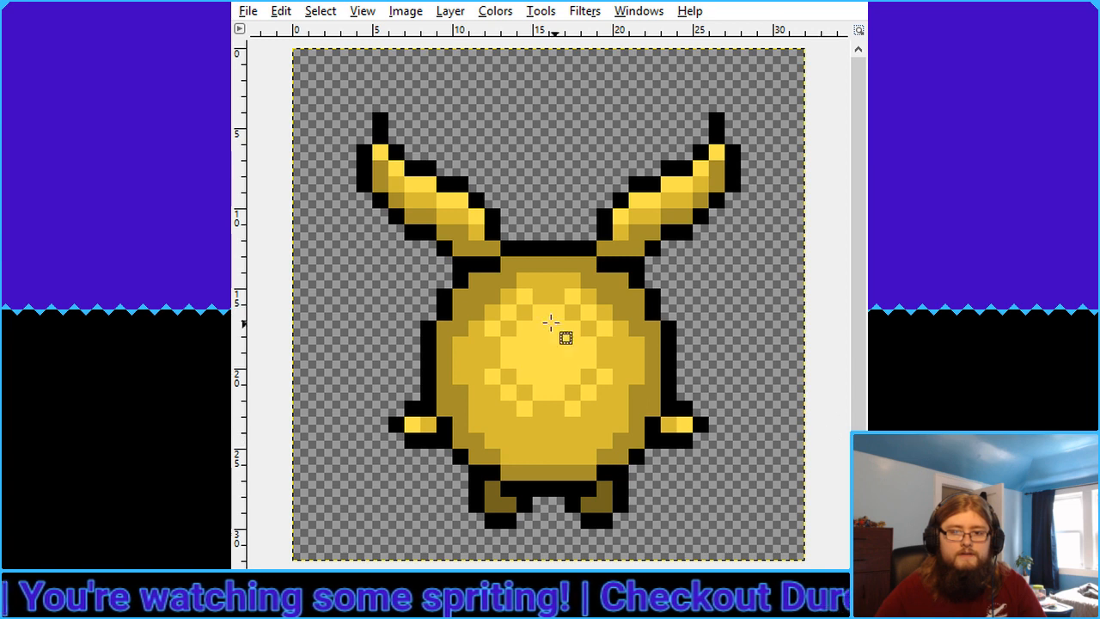
# Move the outer tip of the left ear down one pixel
pyautogui.moveTo(341, 113); pyautogui.dragTo(404, 223)
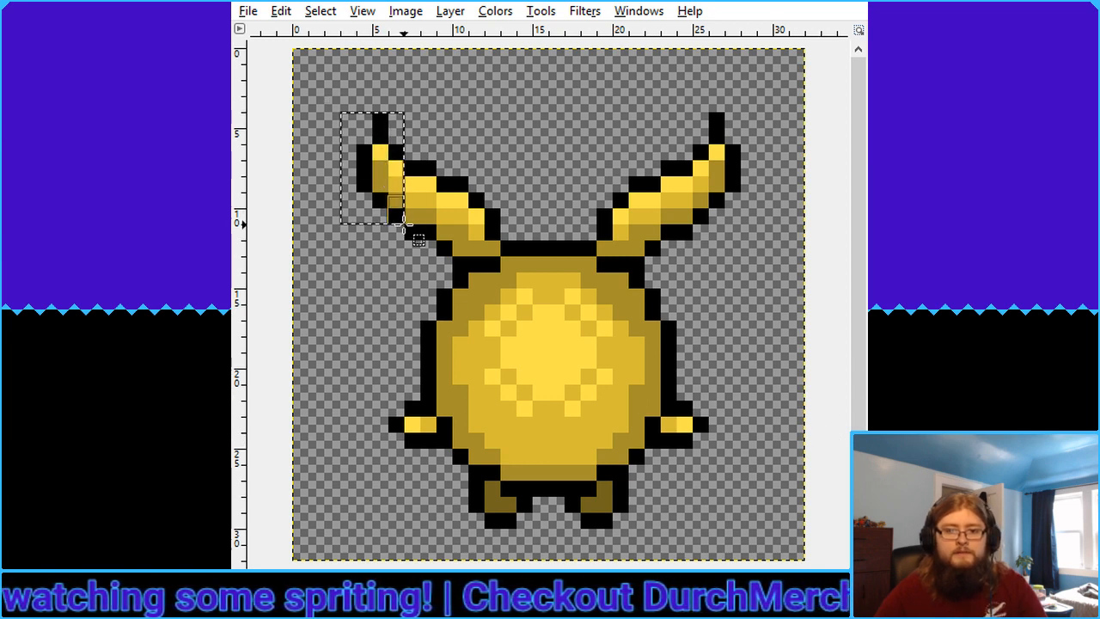
pyautogui.press('Delete')
pyautogui.hotkey('ctrl', 'v')
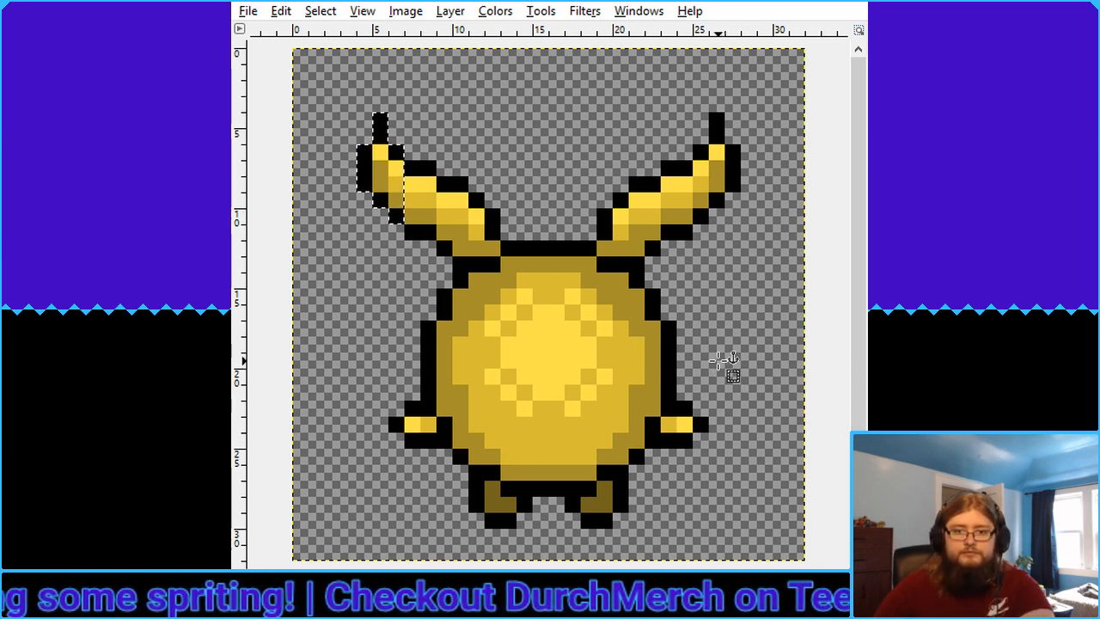
pyautogui.press('Down')
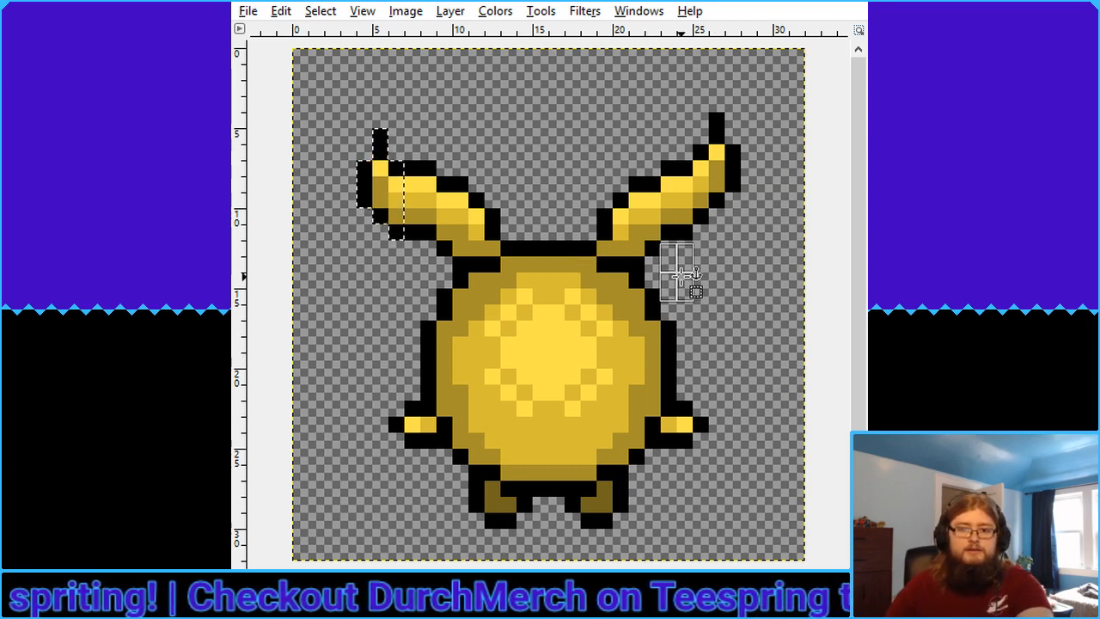
# Select the outer tip of the right ear and move it down one pixel to match the left ear
pyautogui.click(678, 100)
pyautogui.moveTo(679, 99); pyautogui.dragTo(740, 223)
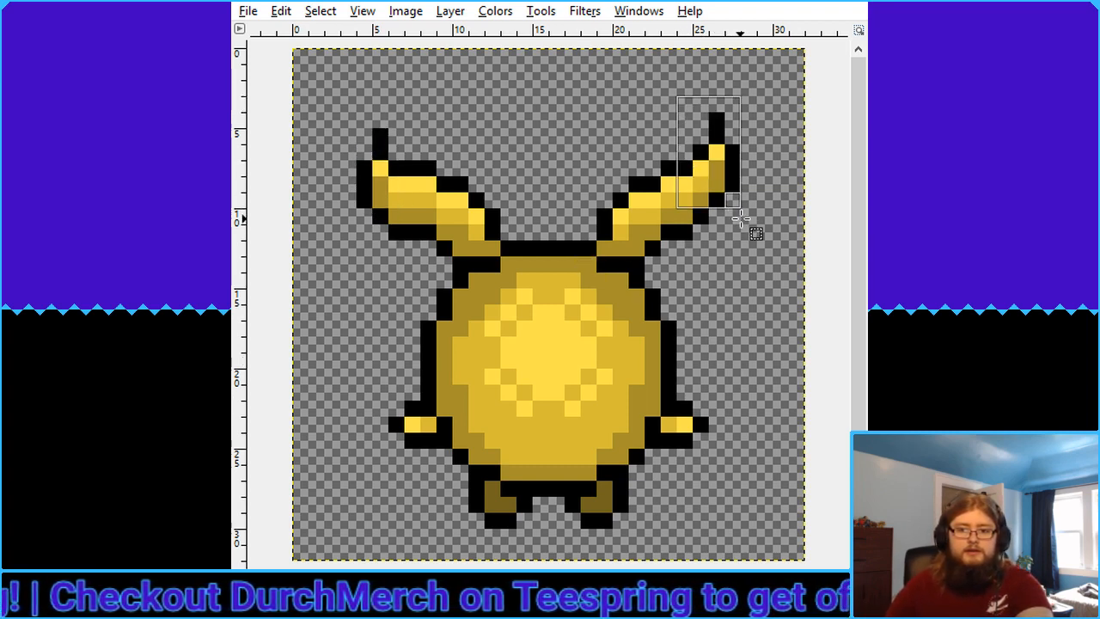
pyautogui.moveTo(695, 171); pyautogui.dragTo(705, 172)
pyautogui.hotkey('ctrl', 'x')
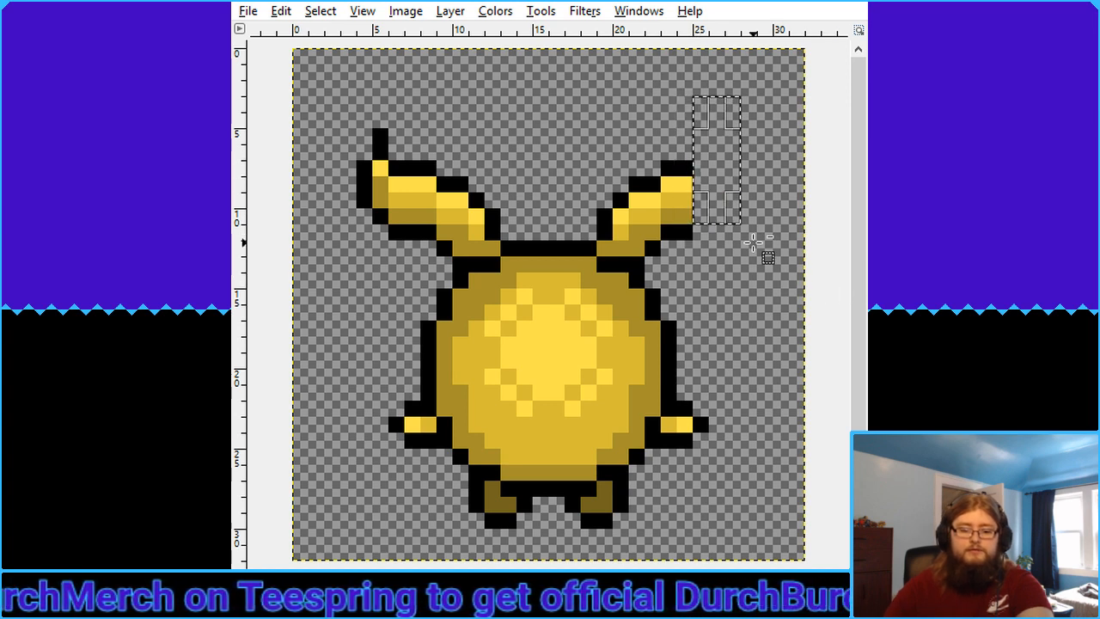
pyautogui.hotkey('ctrl', 'v')
pyautogui.press('Down')
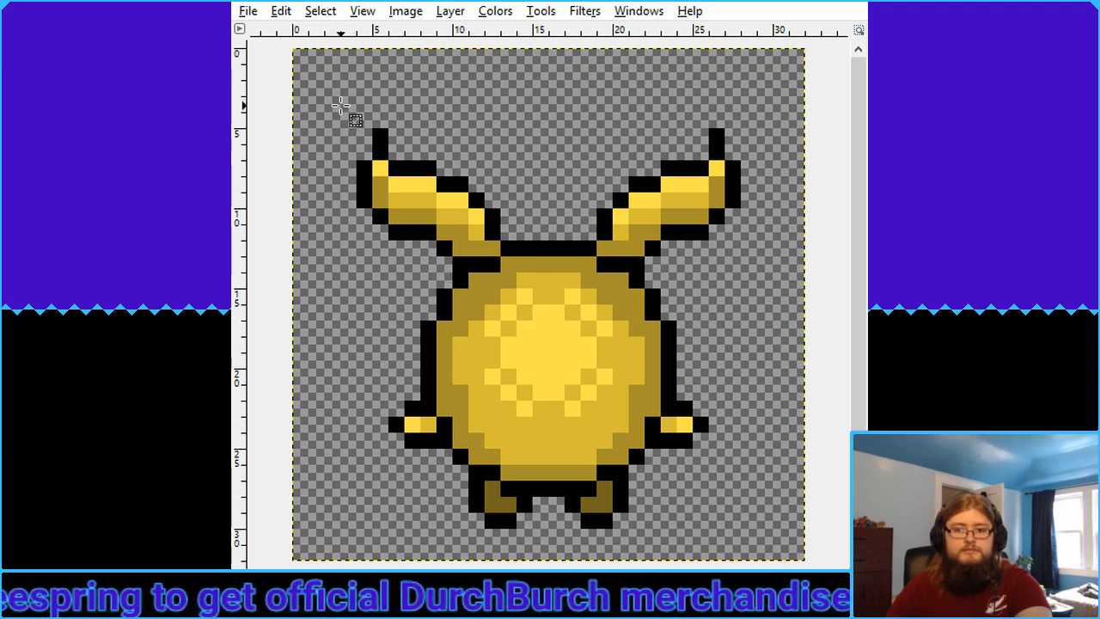
# Examine the reshaped ears and review the whole figure at a reduced size
pyautogui.moveTo(341, 113); pyautogui.dragTo(496, 243)
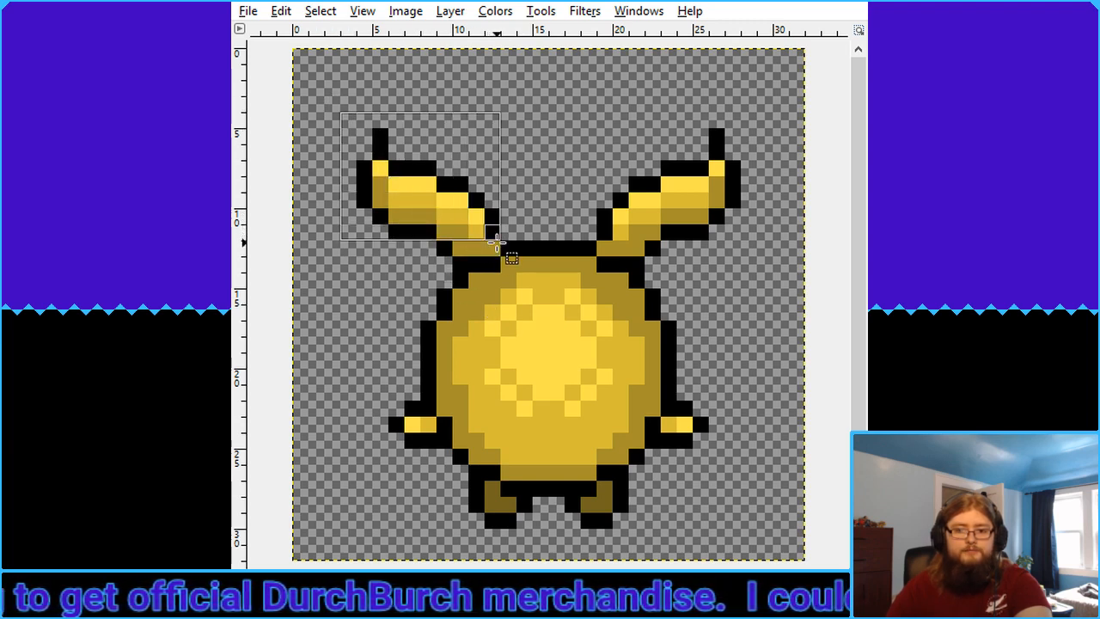
pyautogui.click(515, 196)
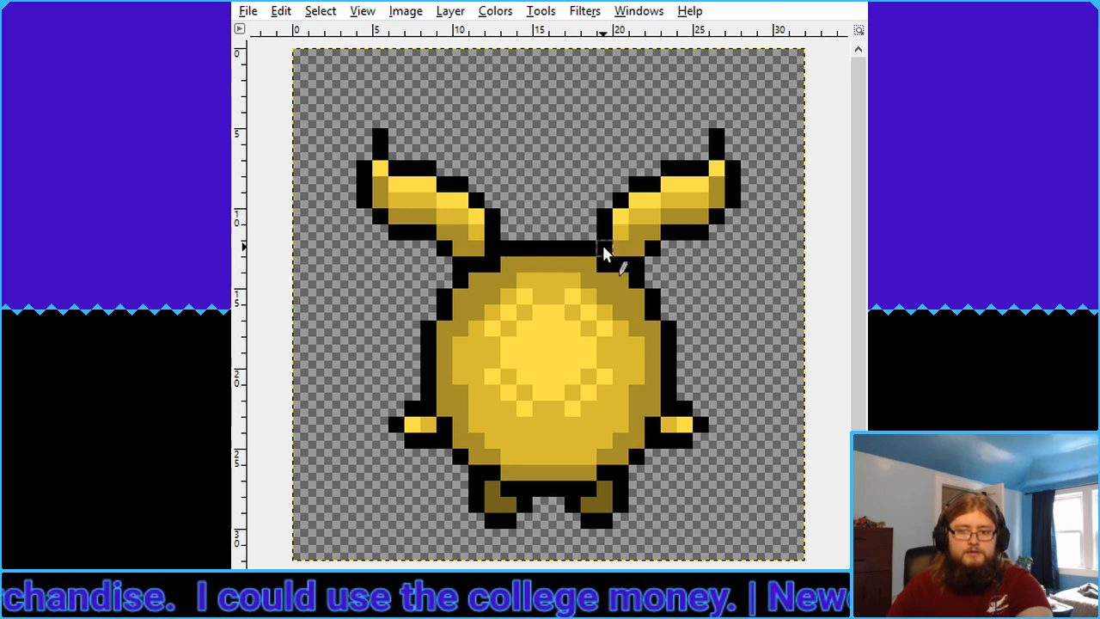
pyautogui.press('-')
pyautogui.press('-')
pyautogui.press('-')
pyautogui.press('-')
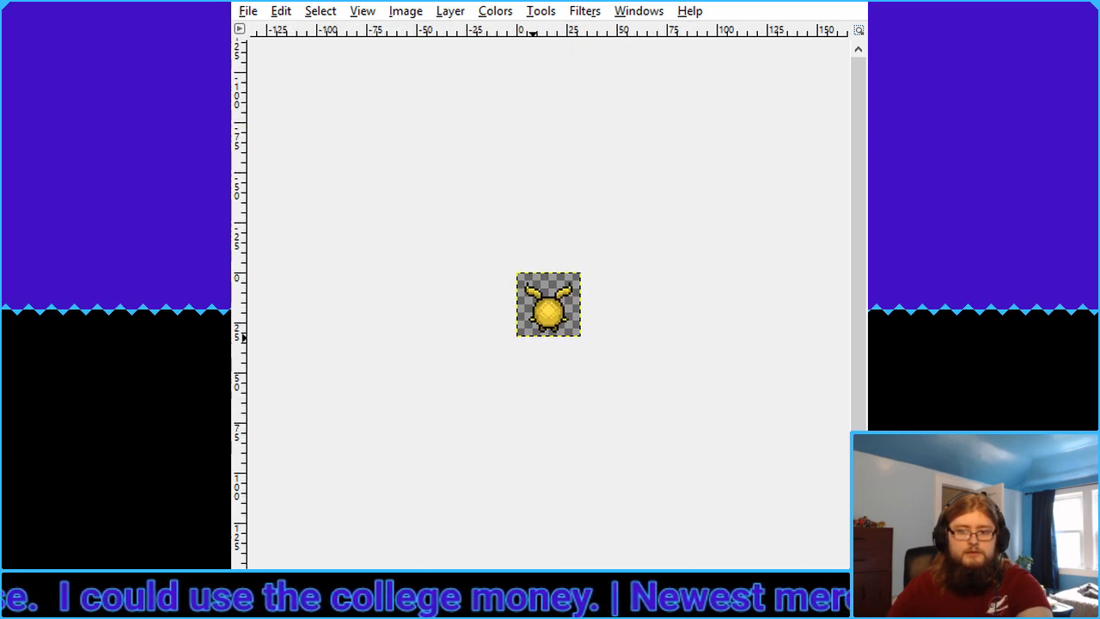
pyautogui.hotkey('shift', 'ctrl', 'j')
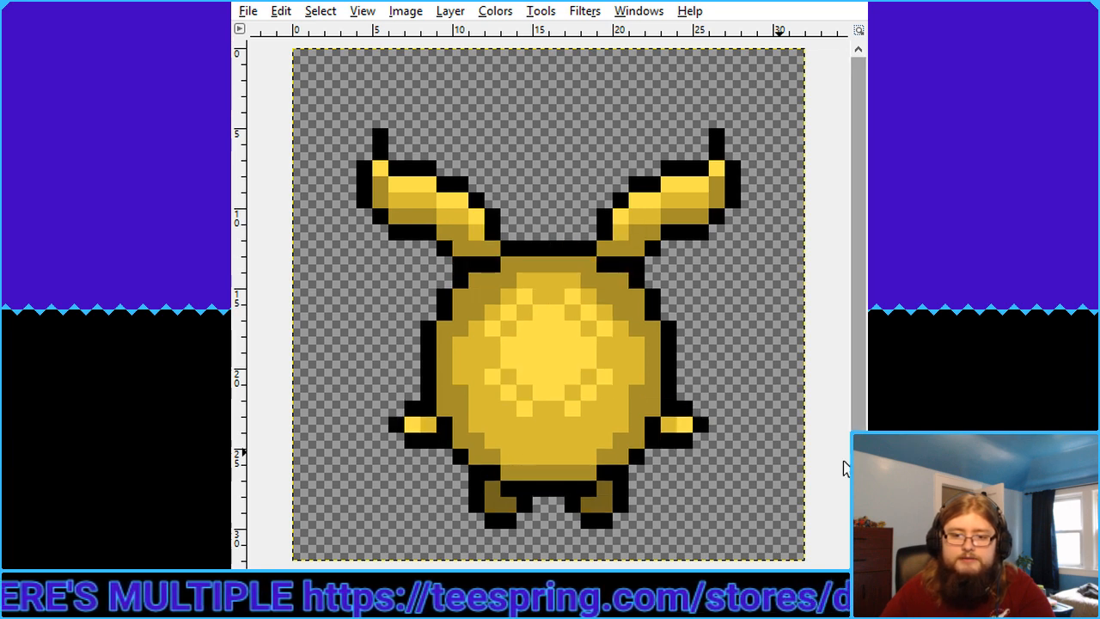
# Select everything above the feet and move the ears, body and arms up one pixel
pyautogui.moveTo(323, 128); pyautogui.dragTo(769, 490)
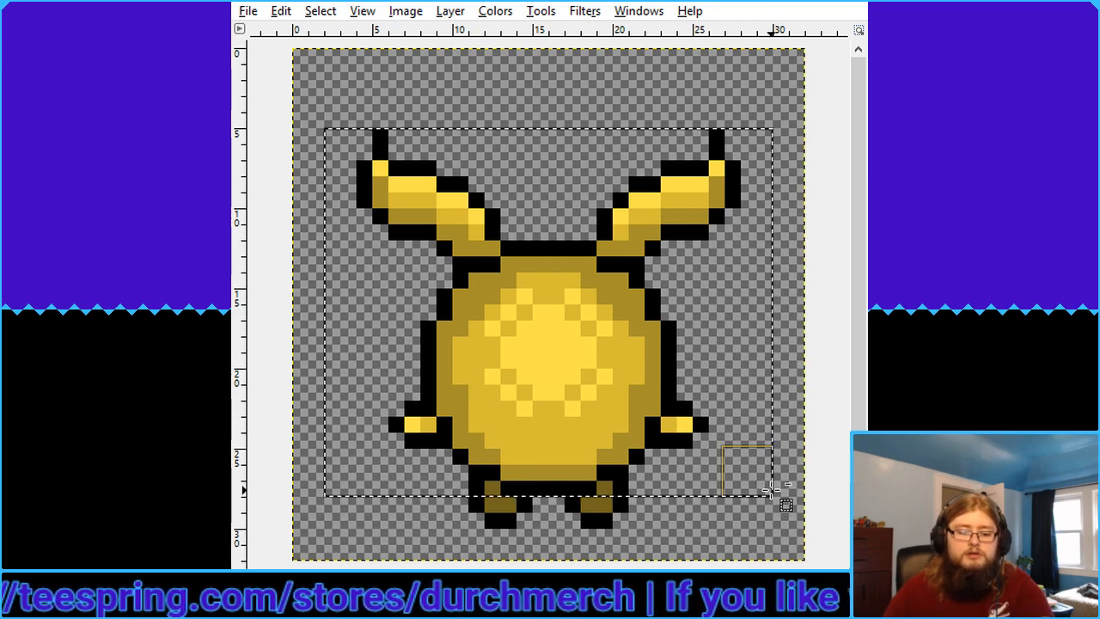
pyautogui.press('Delete')
pyautogui.hotkey('ctrl', 'z')
pyautogui.hotkey('ctrl', 'z')
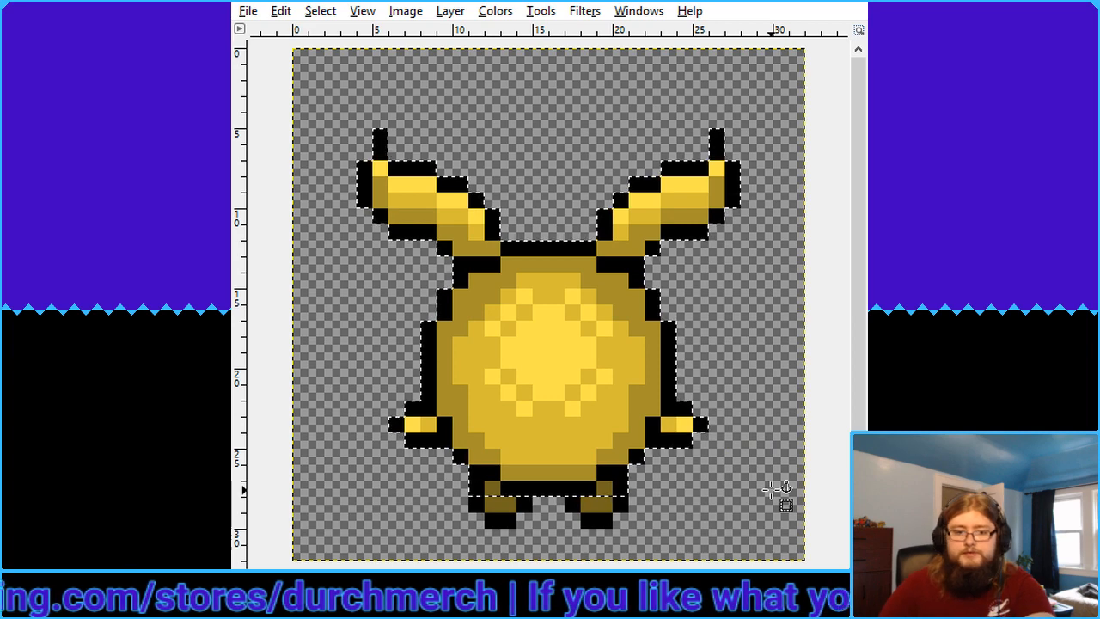
pyautogui.hotkey('ctrl', 'z')
pyautogui.click(771, 489)
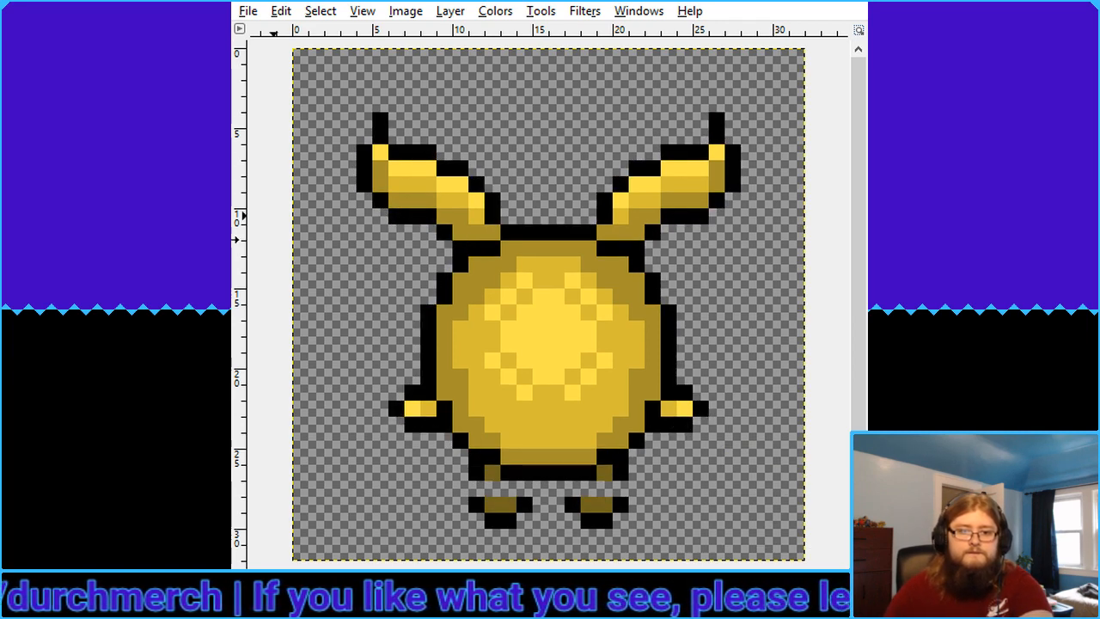
# Close the gaps in both legs with black outline pixels and fill the missing inner pixels with the dark leg colour
pyautogui.click(518, 490)
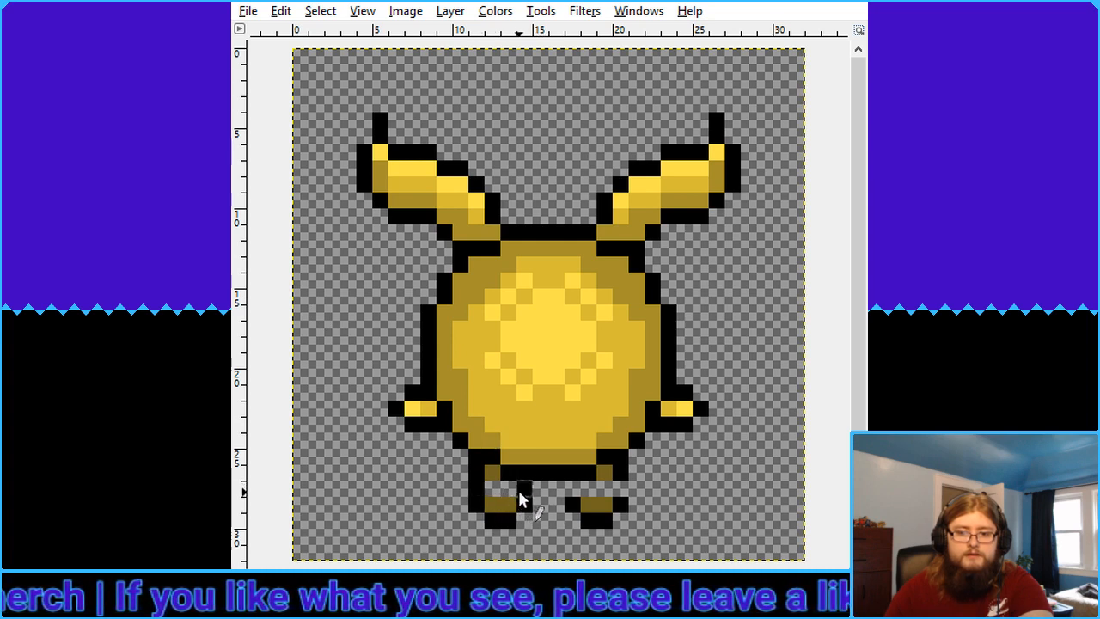
pyautogui.click(572, 488)
pyautogui.click(620, 488)
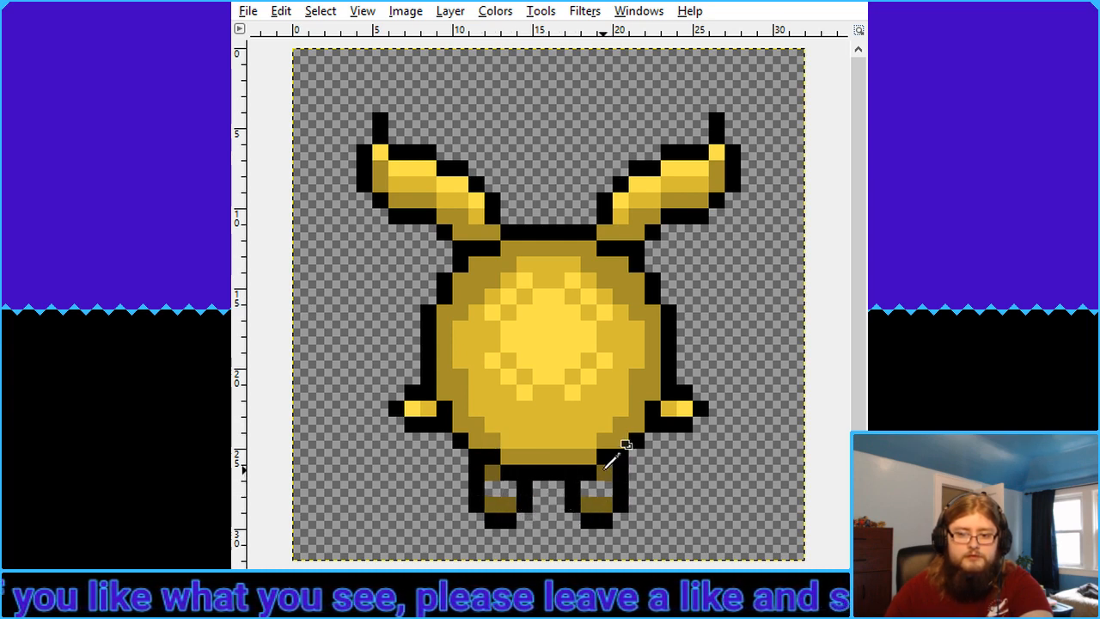
pyautogui.keyDown('ctrl'); pyautogui.click(606, 469); pyautogui.keyUp('ctrl')
pyautogui.moveTo(602, 501); pyautogui.dragTo(591, 483)
pyautogui.moveTo(491, 483); pyautogui.dragTo(503, 493)
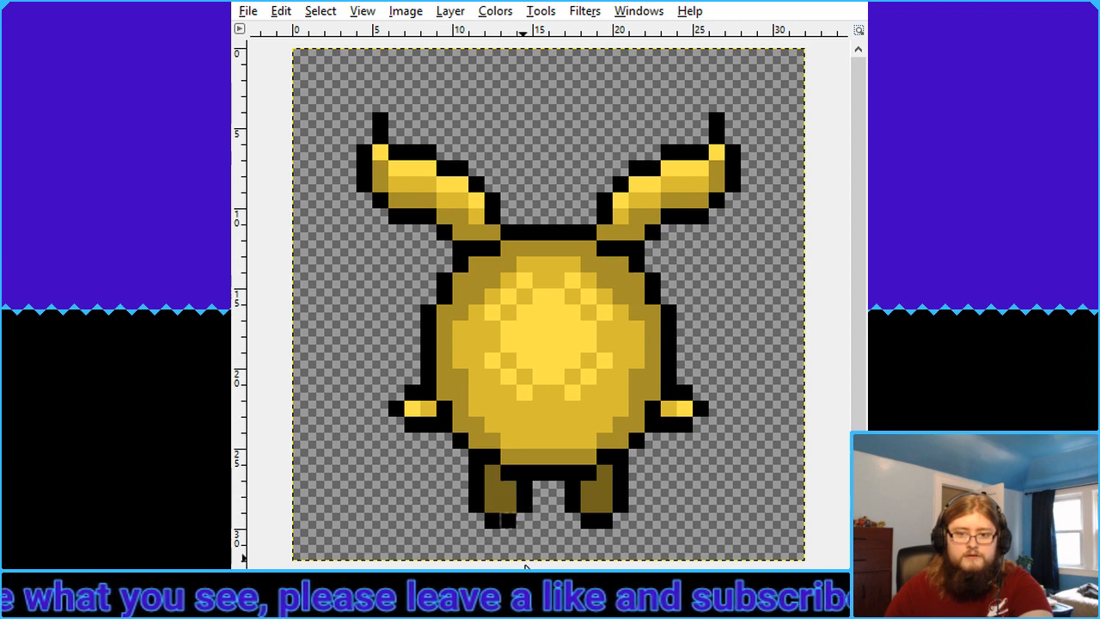
pyautogui.click(508, 519)
pyautogui.scroll(-2, 344, 593)
pyautogui.scroll(2, 343, 593)
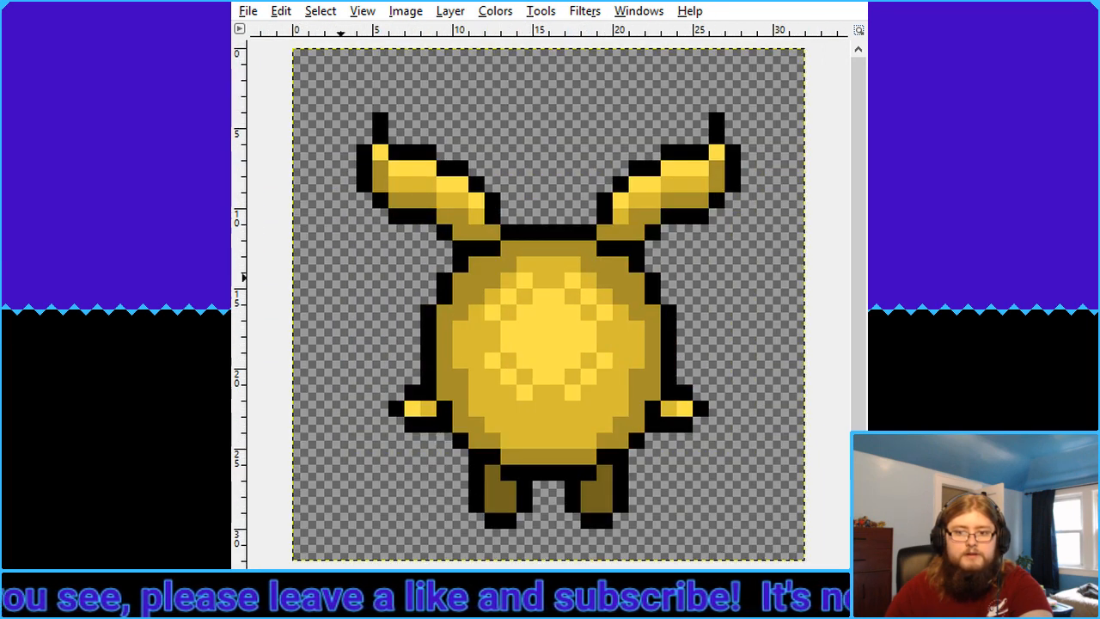
# Raise the outer part of the left arm by one pixel and complete its black outline
pyautogui.press('r')
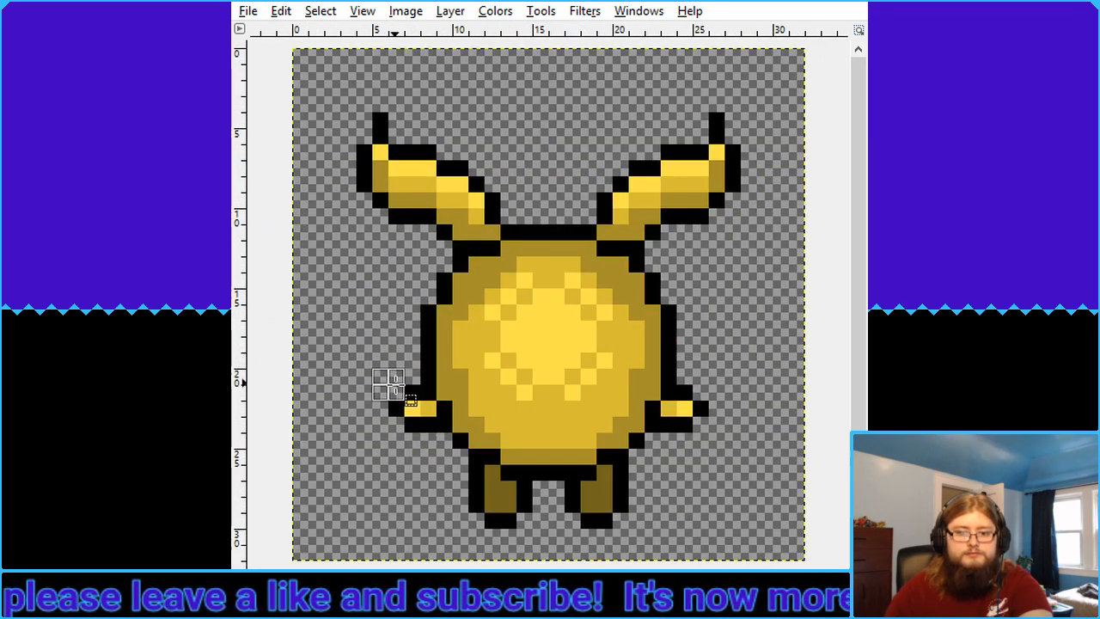
pyautogui.moveTo(388, 384); pyautogui.dragTo(422, 430)
pyautogui.hotkey('ctrl', 'z')
pyautogui.hotkey('ctrl', 'z')
pyautogui.hotkey('ctrl', 'z')
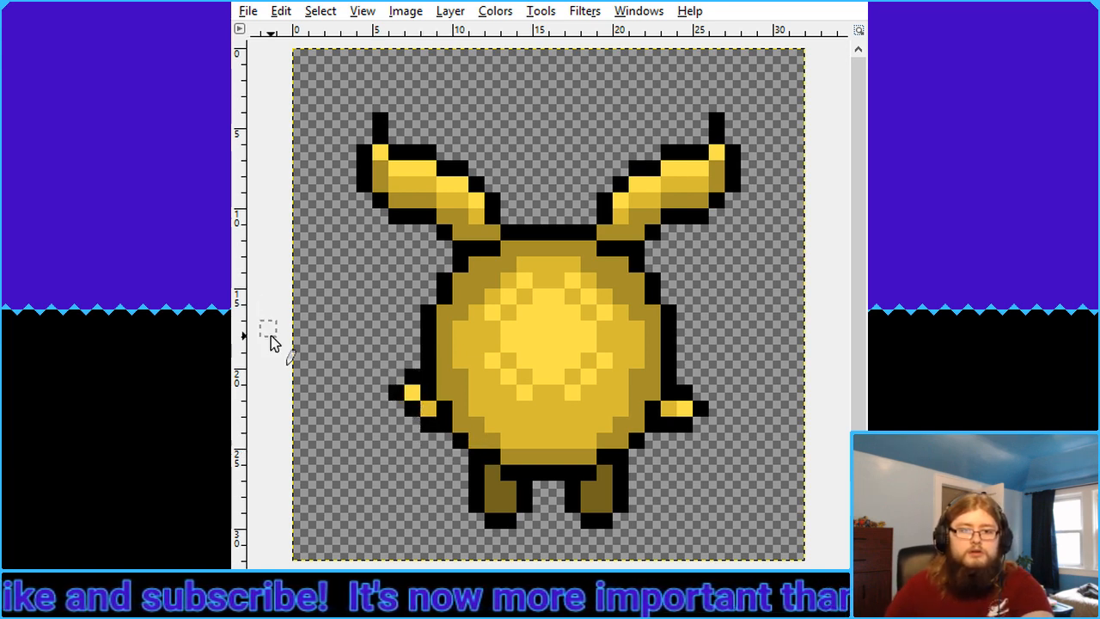
pyautogui.press('n')
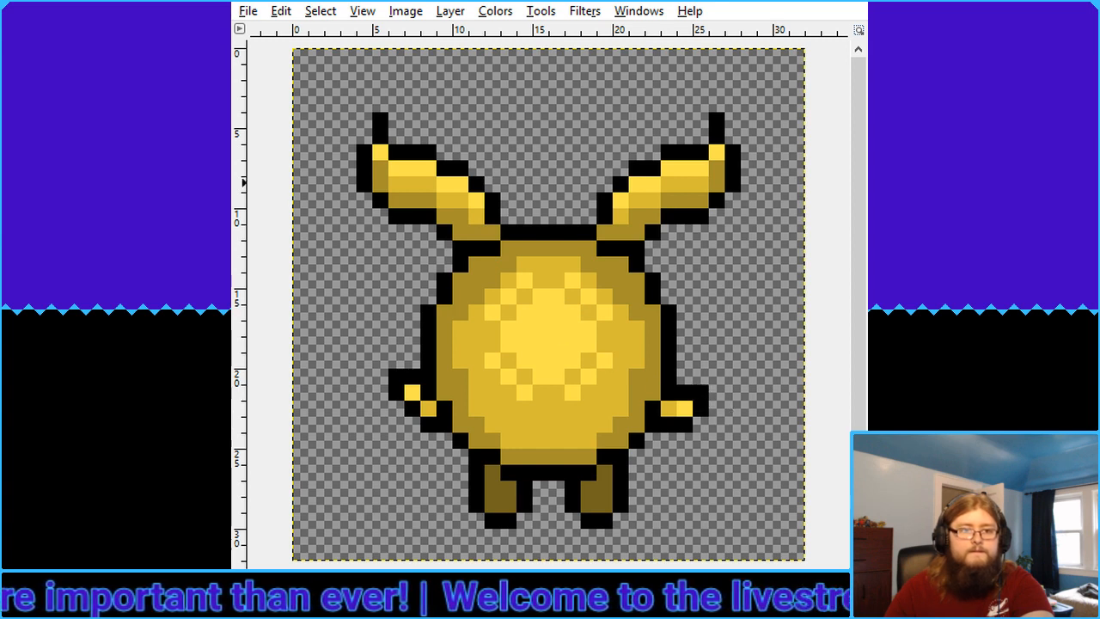
# Raise the outer part of the right arm by one pixel to match the left arm
pyautogui.moveTo(677, 385); pyautogui.dragTo(720, 428)
pyautogui.hotkey('alt', 'Up')
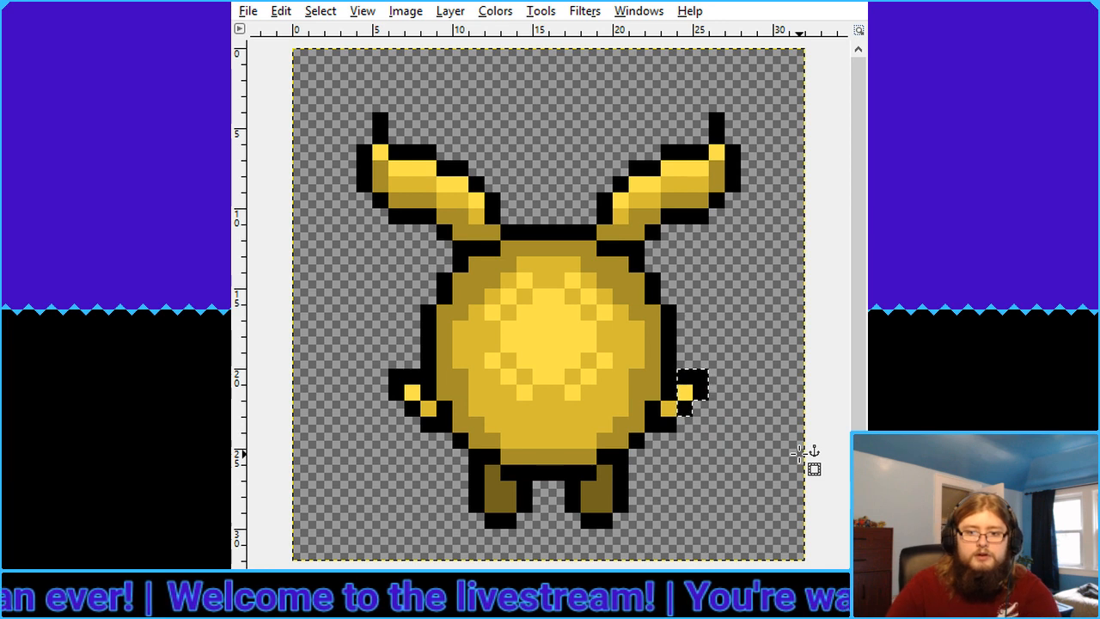
pyautogui.click(799, 456)
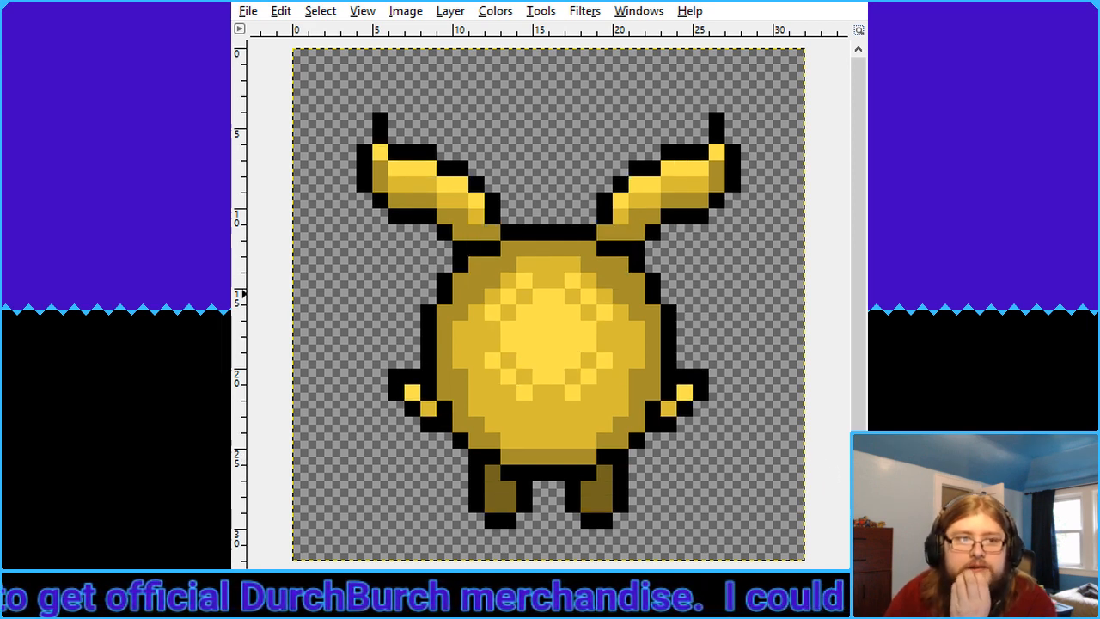
# Erase the inner yellow pixel of each arm and move both arms up one more pixel against the body
pyautogui.click(432, 415)
pyautogui.click(668, 408)
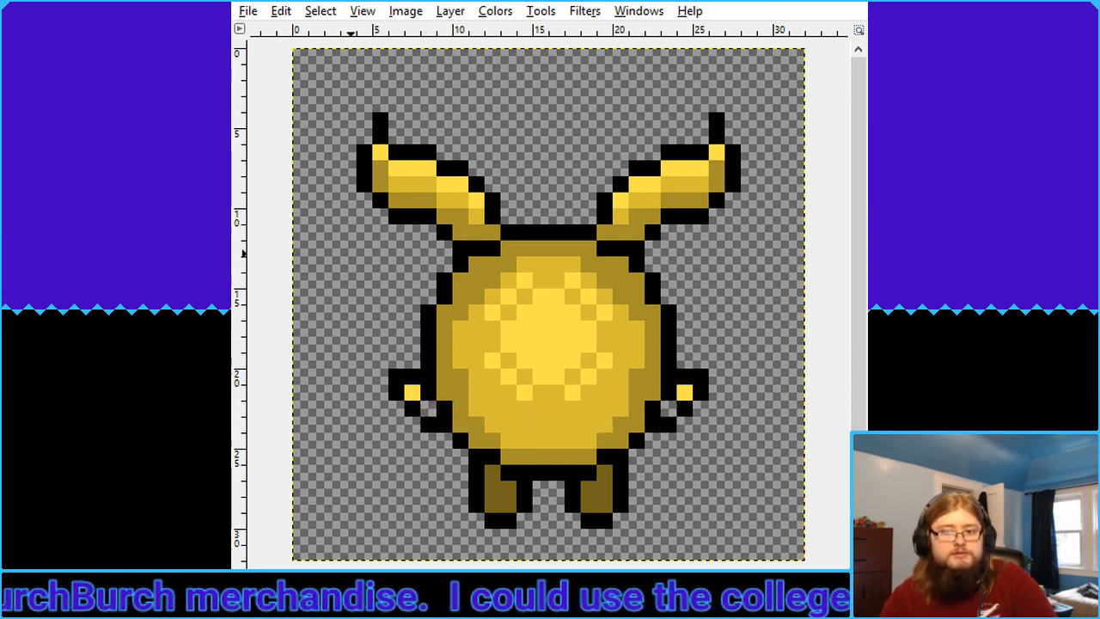
pyautogui.moveTo(373, 335); pyautogui.dragTo(436, 430)
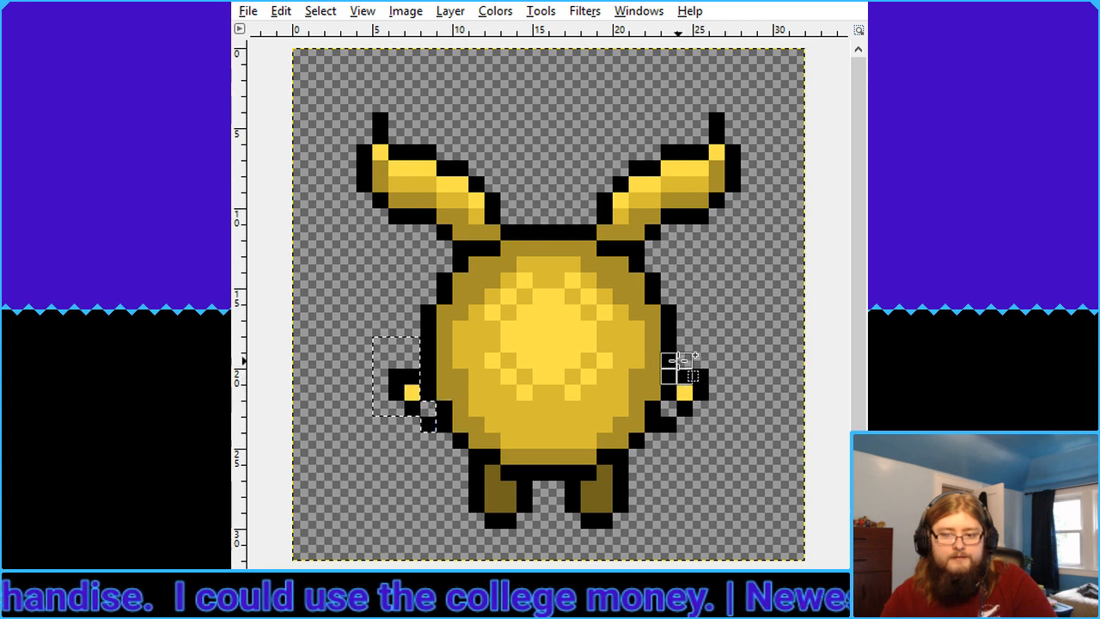
pyautogui.moveTo(677, 370); pyautogui.dragTo(667, 432)
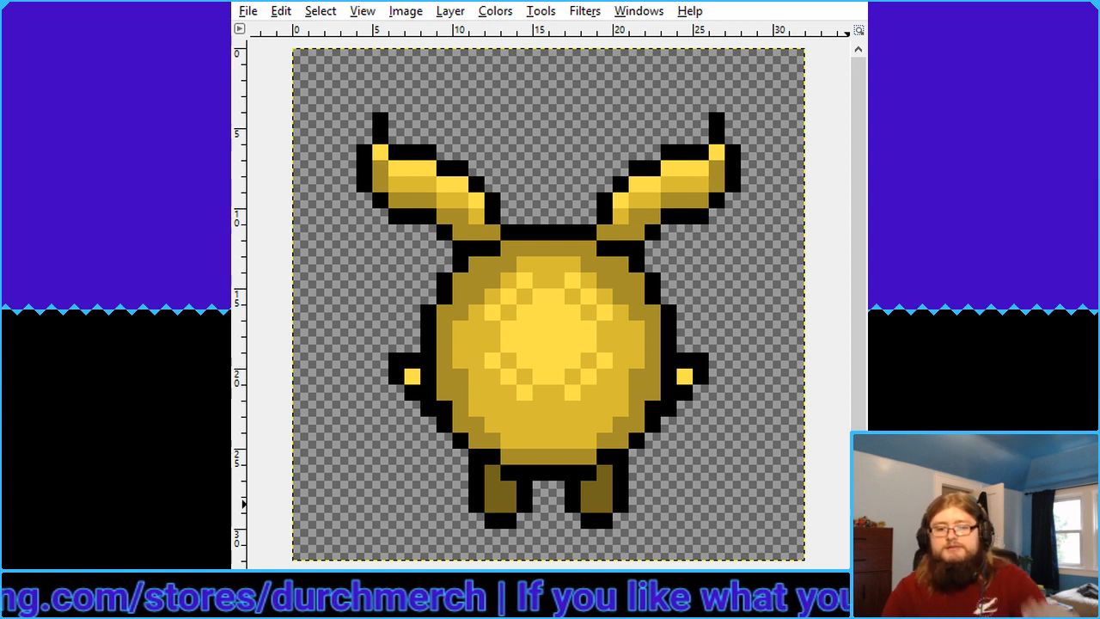
# Select the left ear above the head outline and move it down one pixel
pyautogui.moveTo(348, 84); pyautogui.dragTo(494, 224)
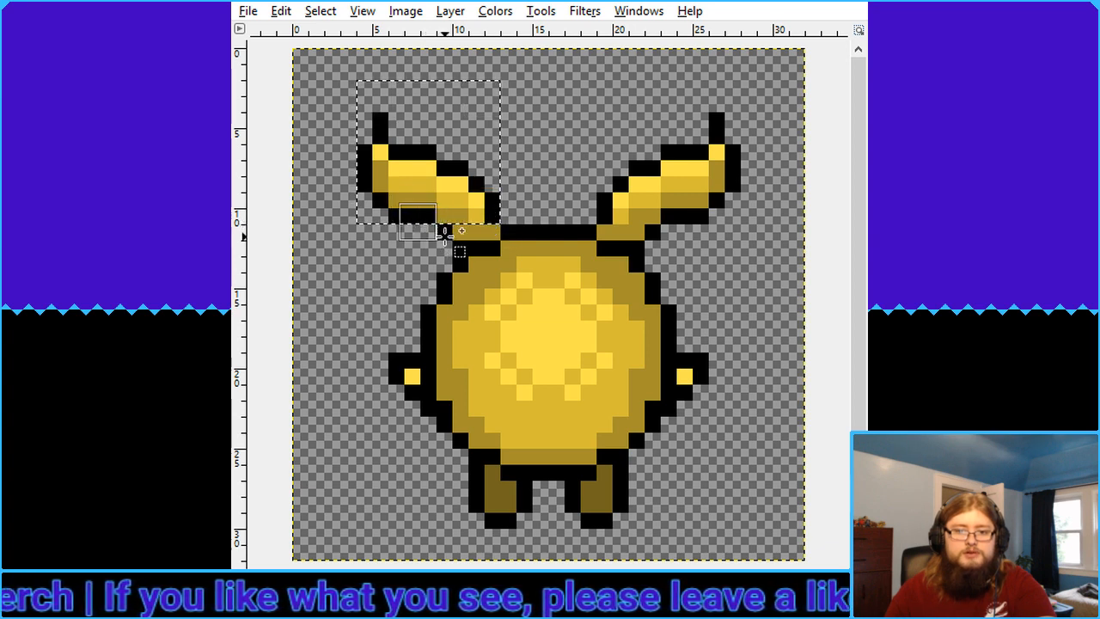
pyautogui.press('Delete')
pyautogui.hotkey('ctrl', 'v')
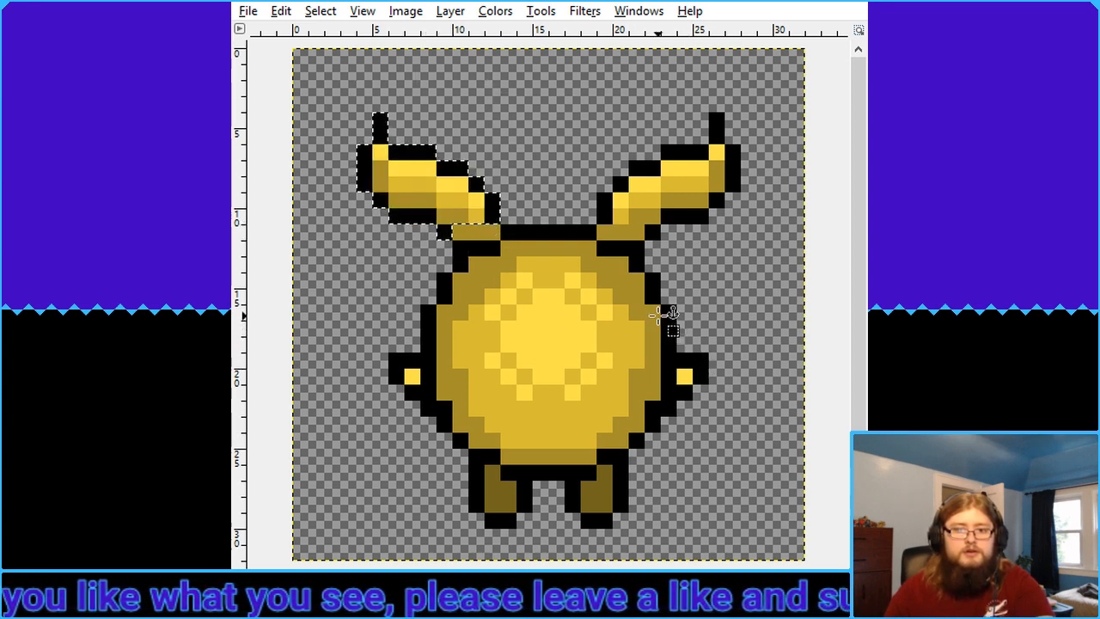
pyautogui.click(729, 345)
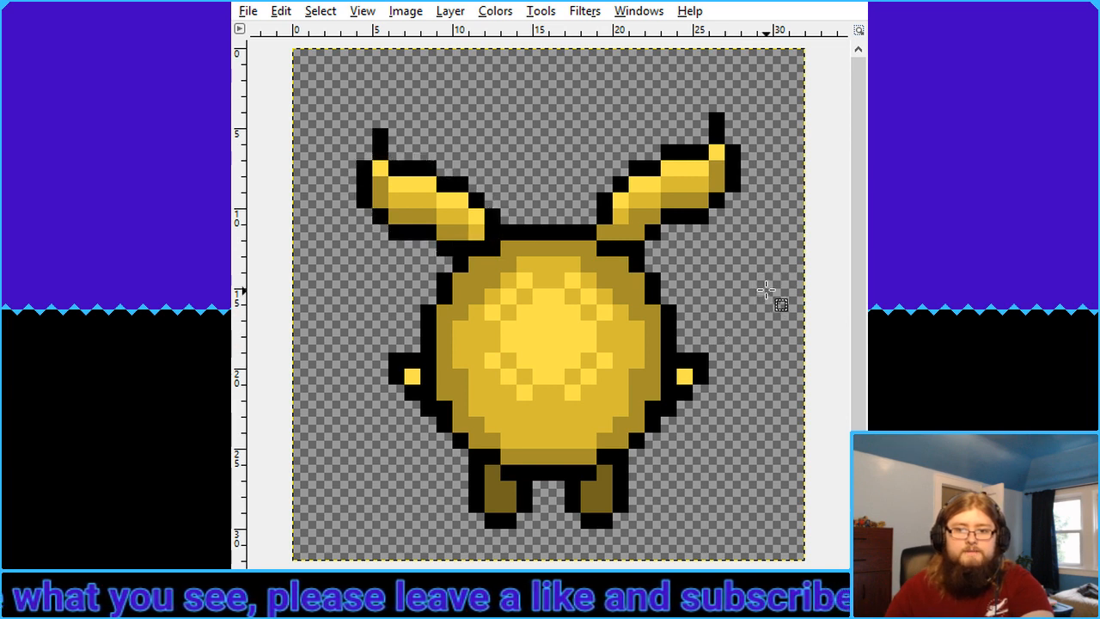
# Select the whole right ear above the head outline and move it down one pixel
pyautogui.moveTo(598, 129); pyautogui.dragTo(754, 224)
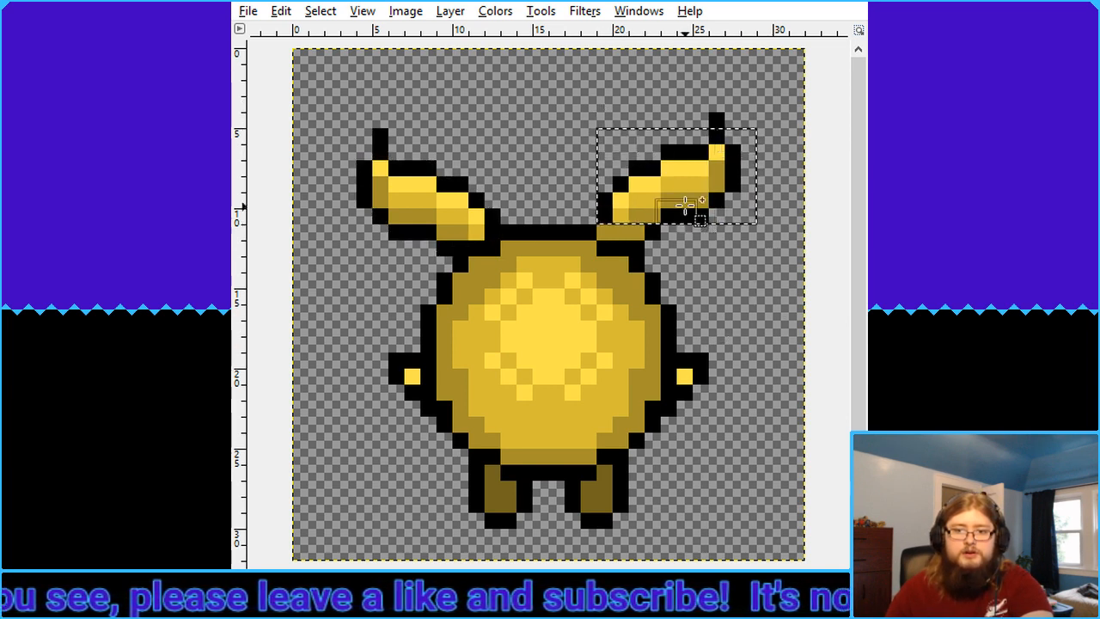
pyautogui.moveTo(686, 142); pyautogui.dragTo(687, 125)
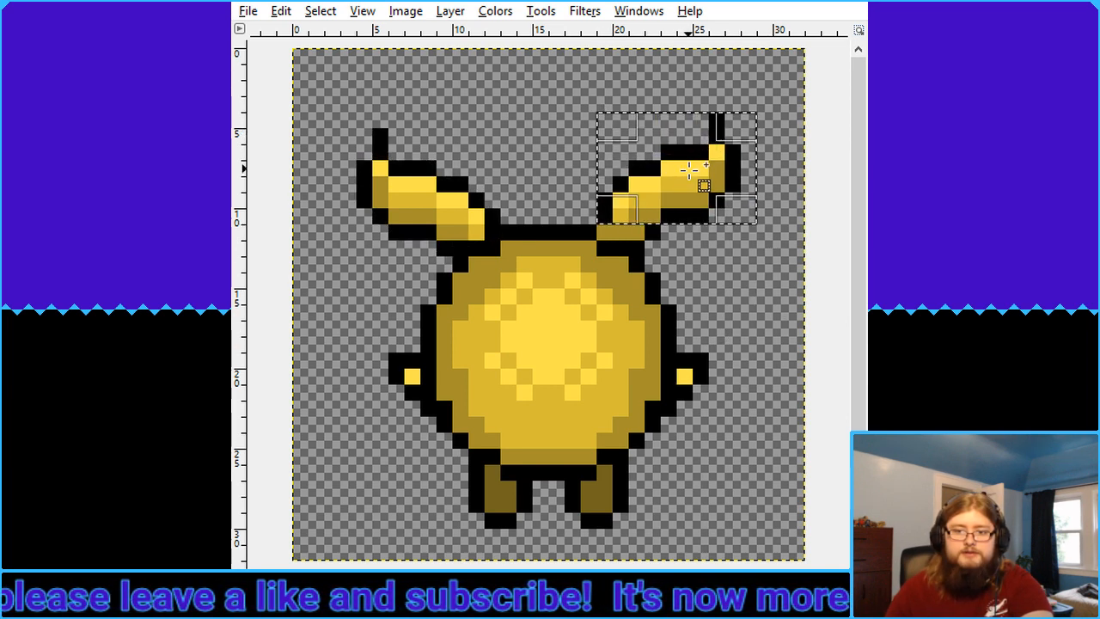
pyautogui.hotkey('ctrl', 'x')
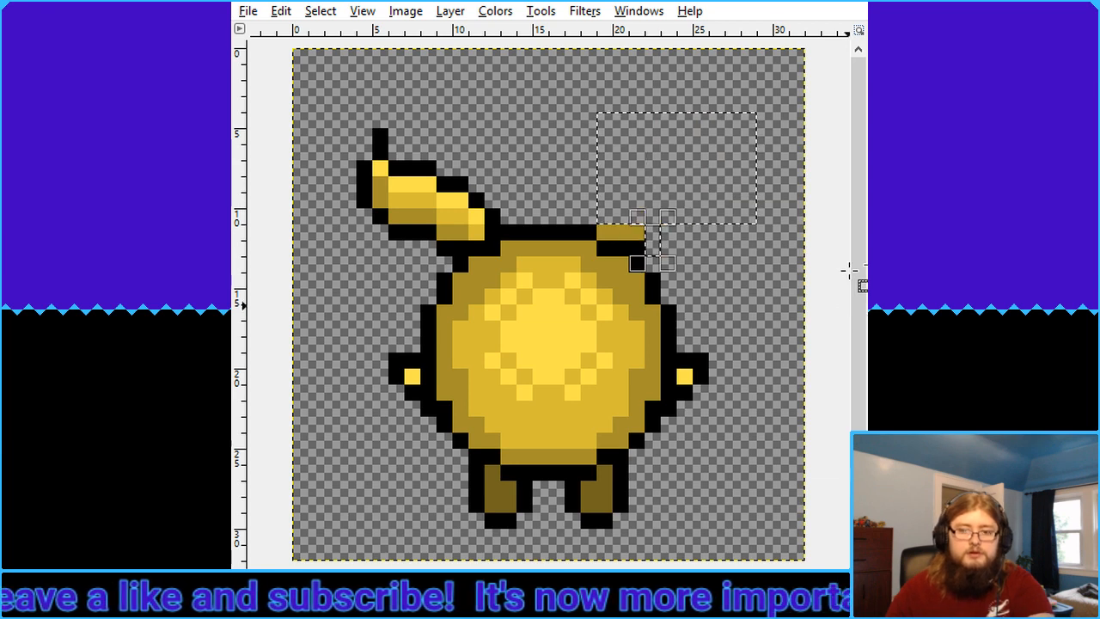
pyautogui.hotkey('ctrl', 'v')
pyautogui.click(846, 269)
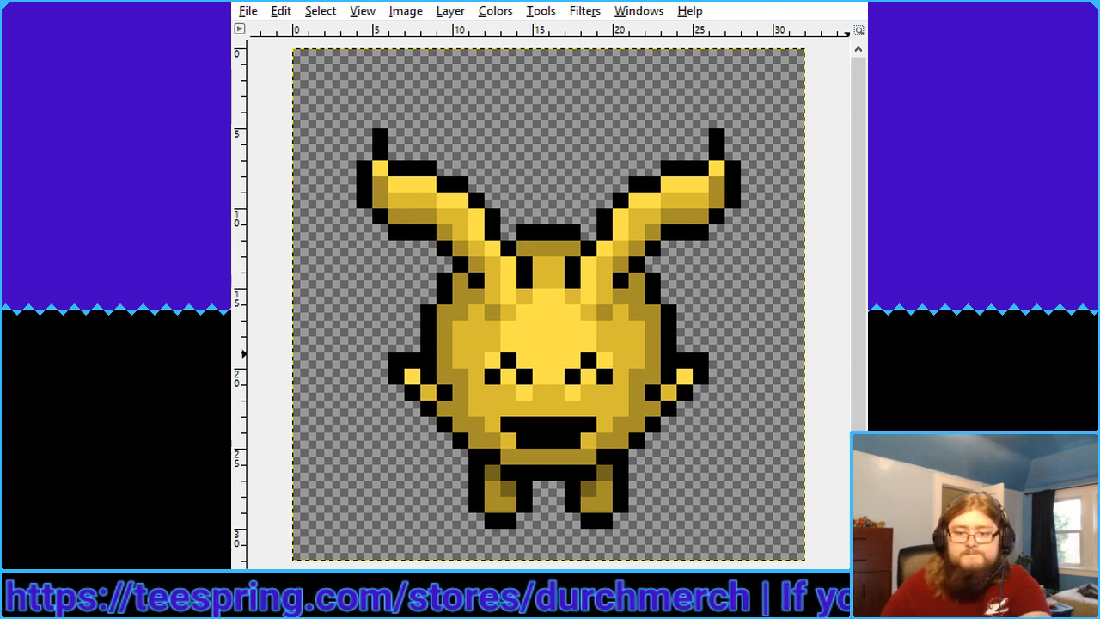
pyautogui.press('Delete')
pyautogui.hotkey('ctrl', 'z')
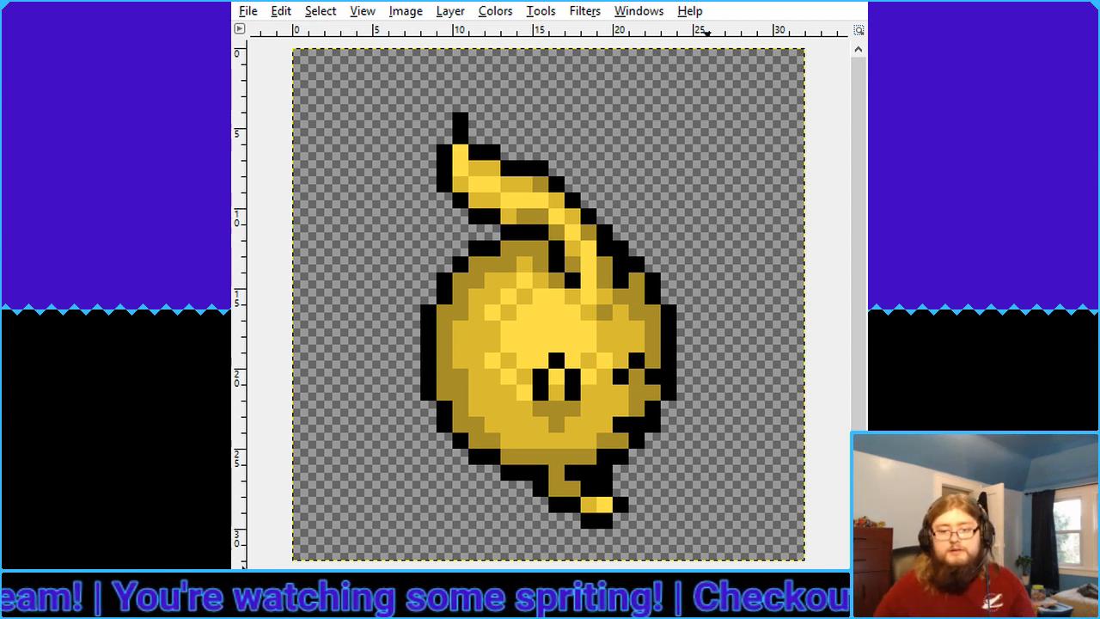
pyautogui.press('Delete')
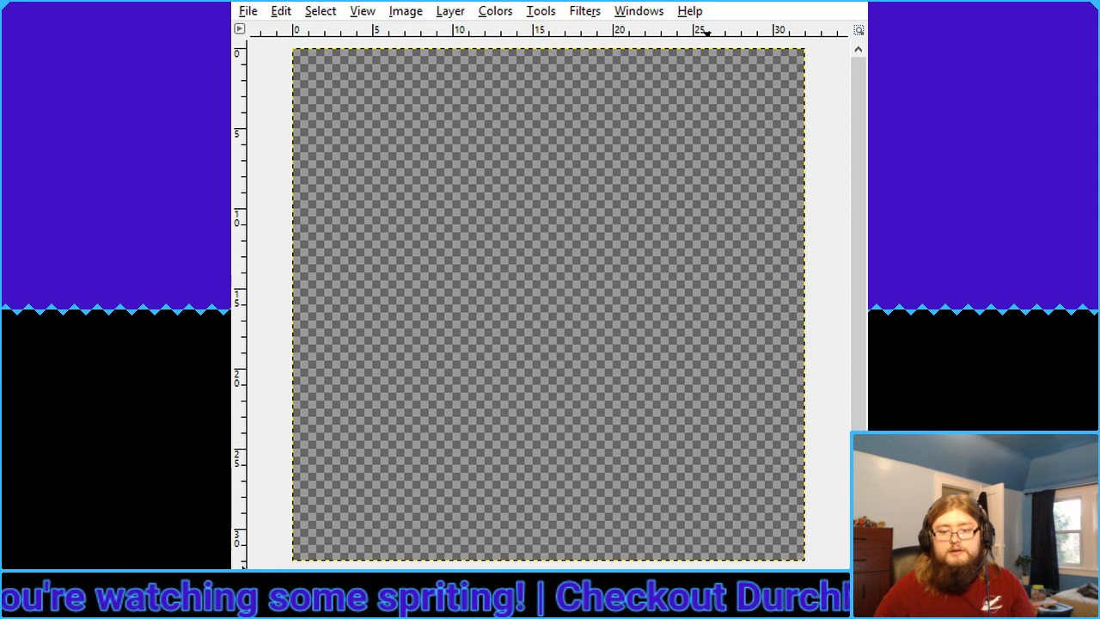
pyautogui.hotkey('ctrl', 'z')
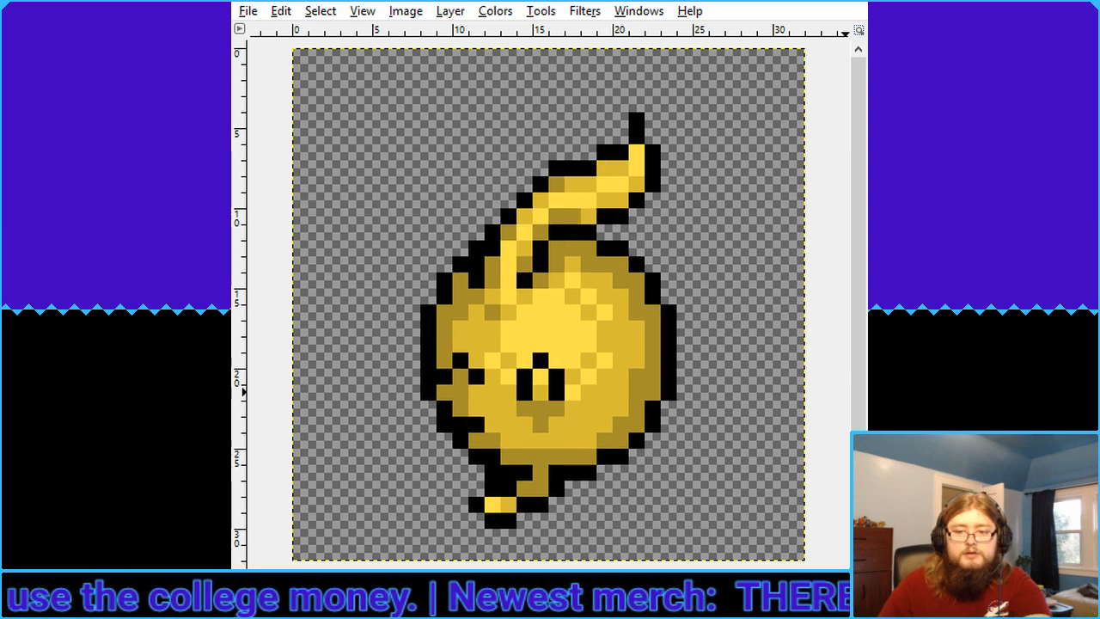
# Add a black pixel at the outer lower corner of the raised side view's foot outline and check the sprite at small size
pyautogui.click(476, 519)
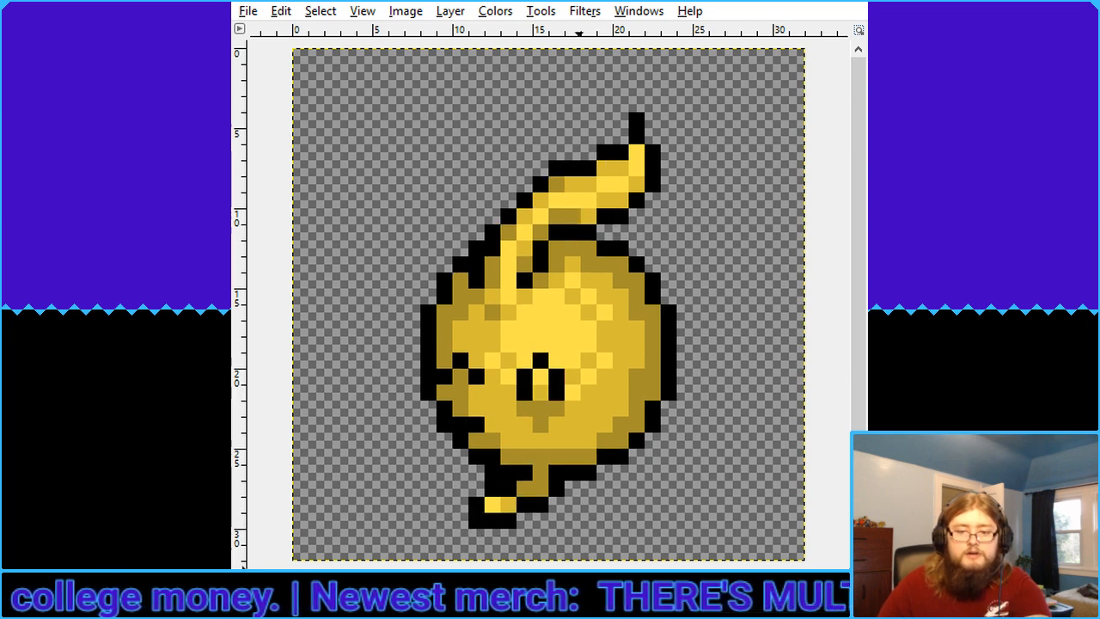
pyautogui.scroll(-5, 552, 338)
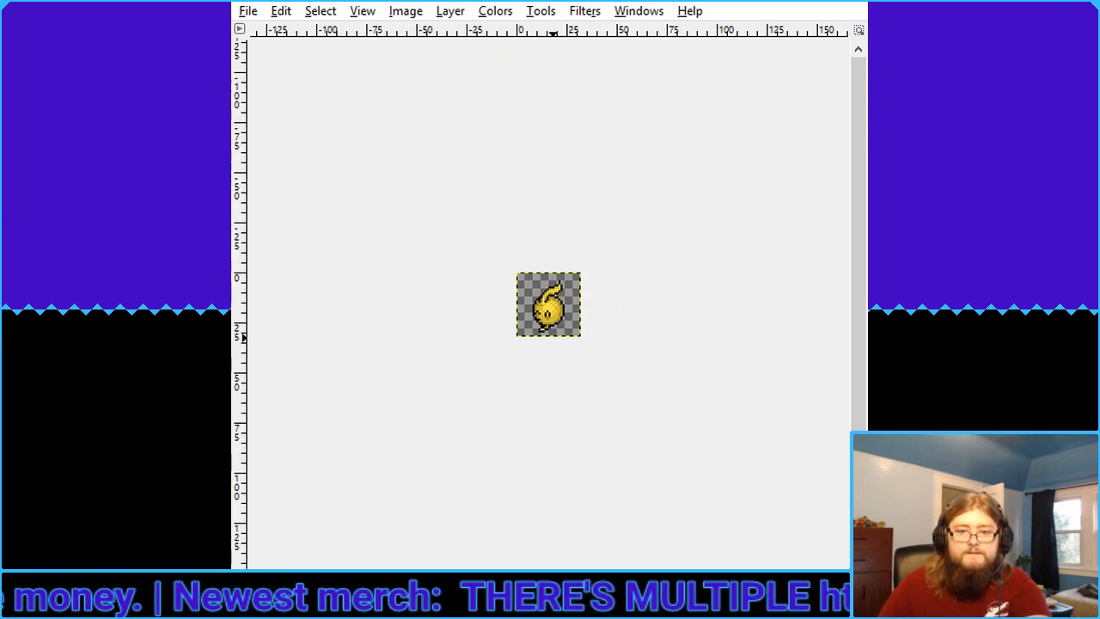
pyautogui.hotkey('shift', 'ctrl', 'j')
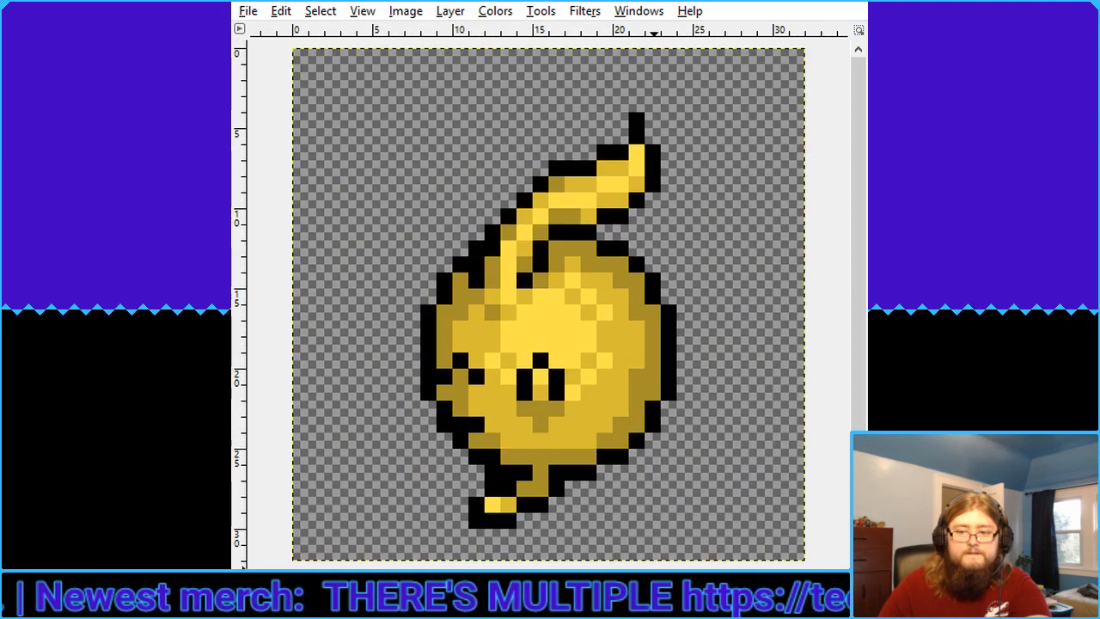
# Erase the black pixel at the outer lower corner of the foot outline in the standing side view
pyautogui.press('Delete')
pyautogui.hotkey('ctrl', 'z')
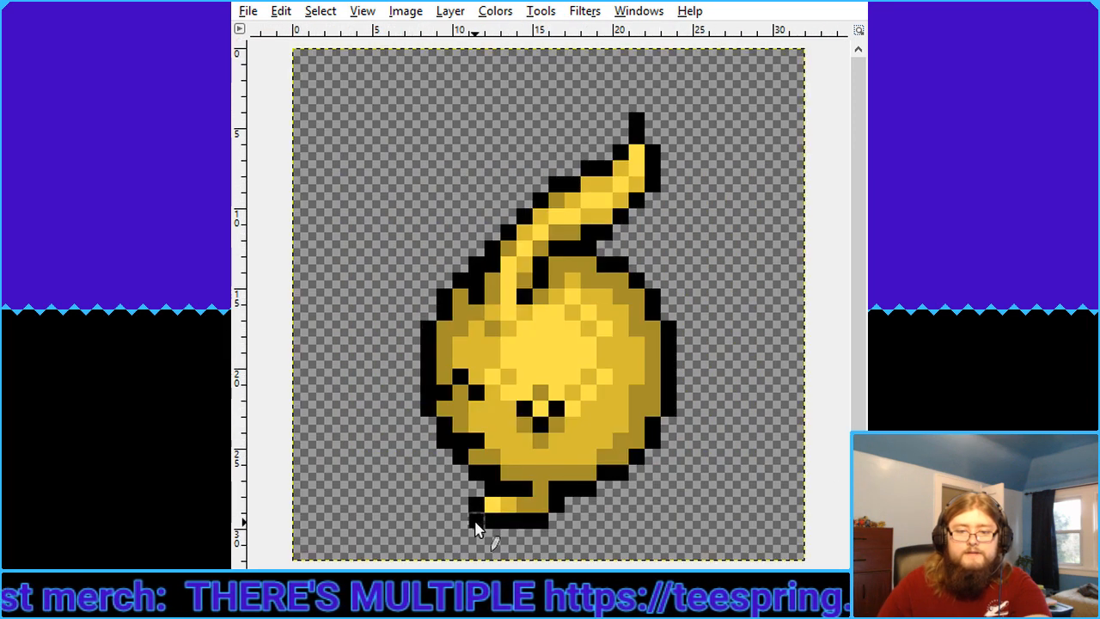
pyautogui.hotkey('ctrl', 'y')
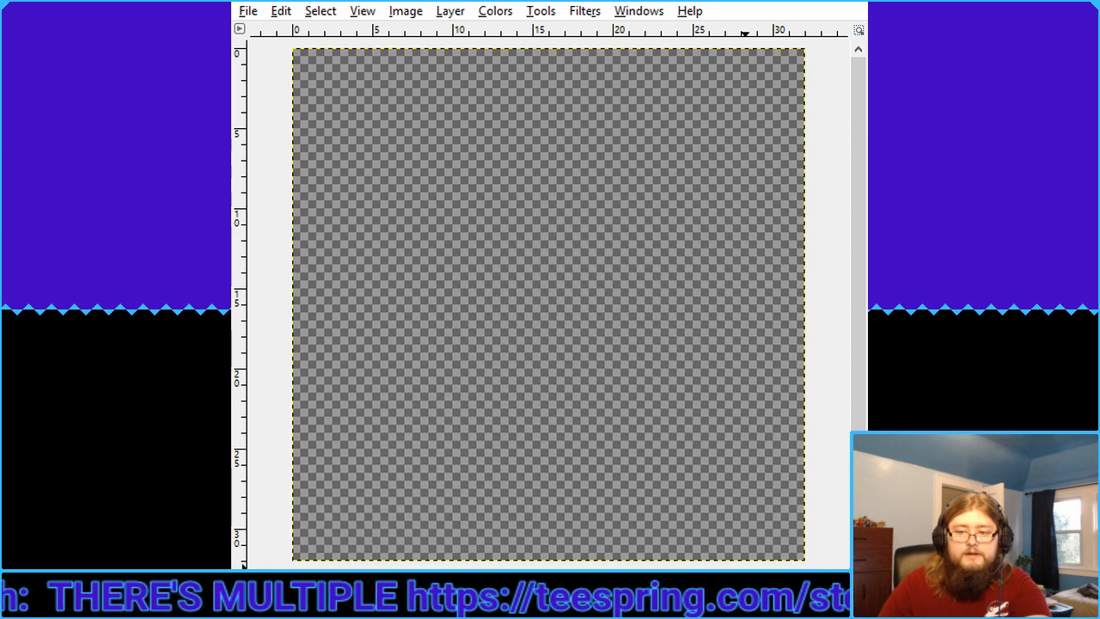
pyautogui.hotkey('ctrl', 'z')
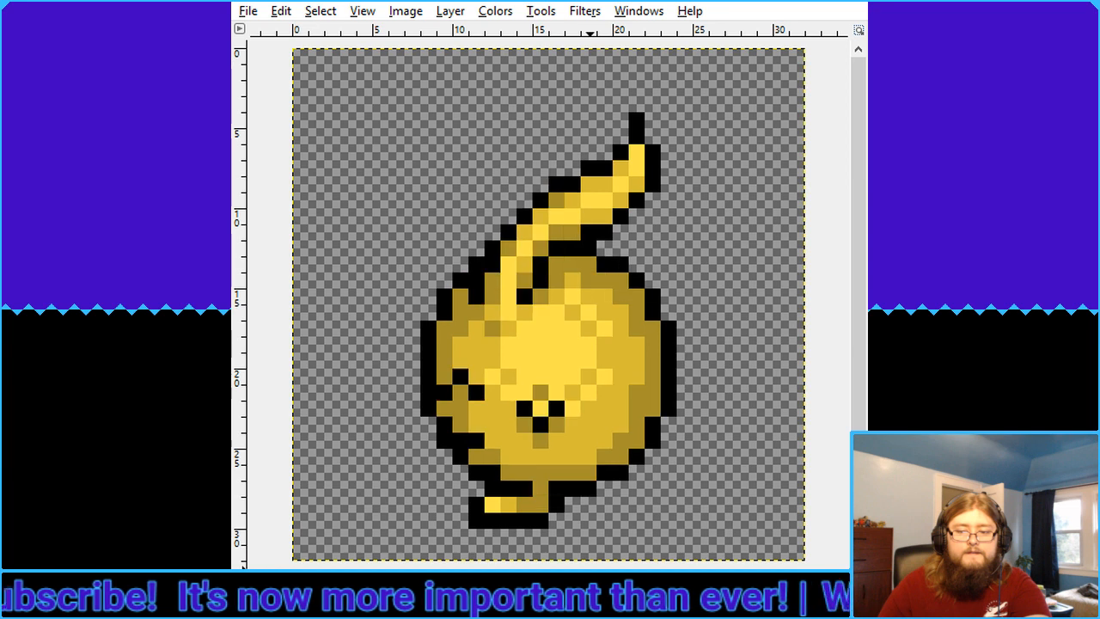
pyautogui.click(476, 518)
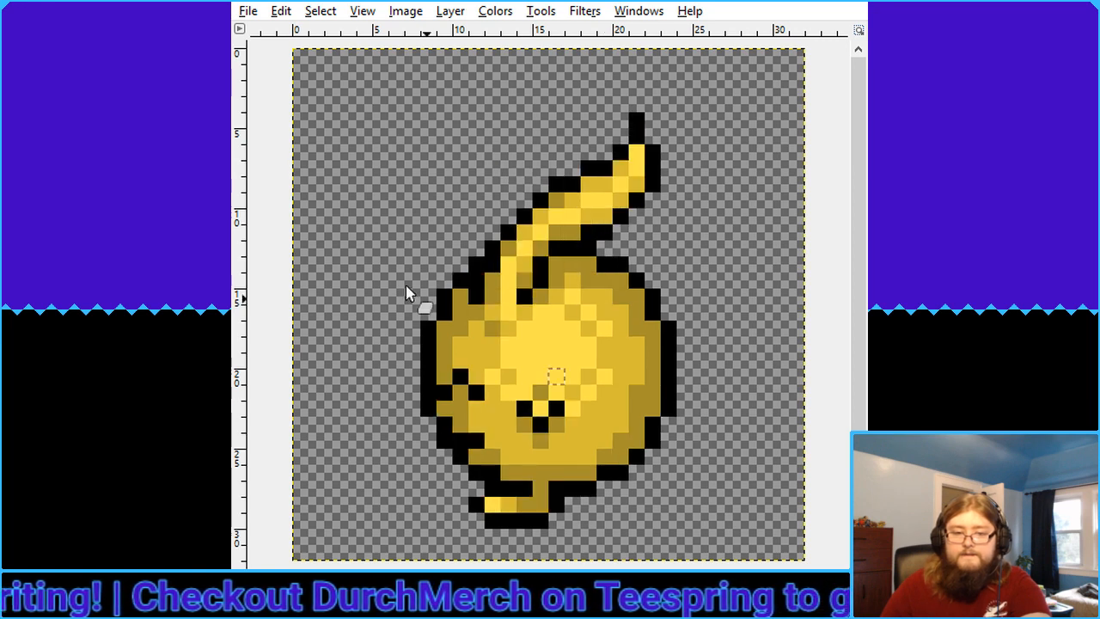
# Review the creature's back view in the standing and raised poses, and the standing front view
pyautogui.click(249, 13)
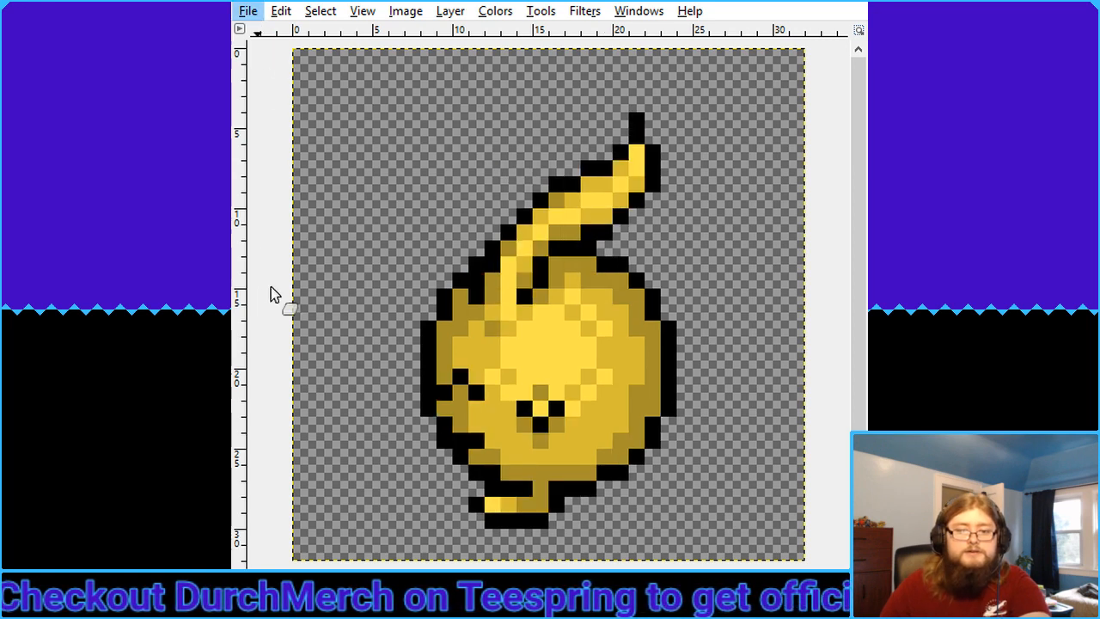
pyautogui.click(286, 308)
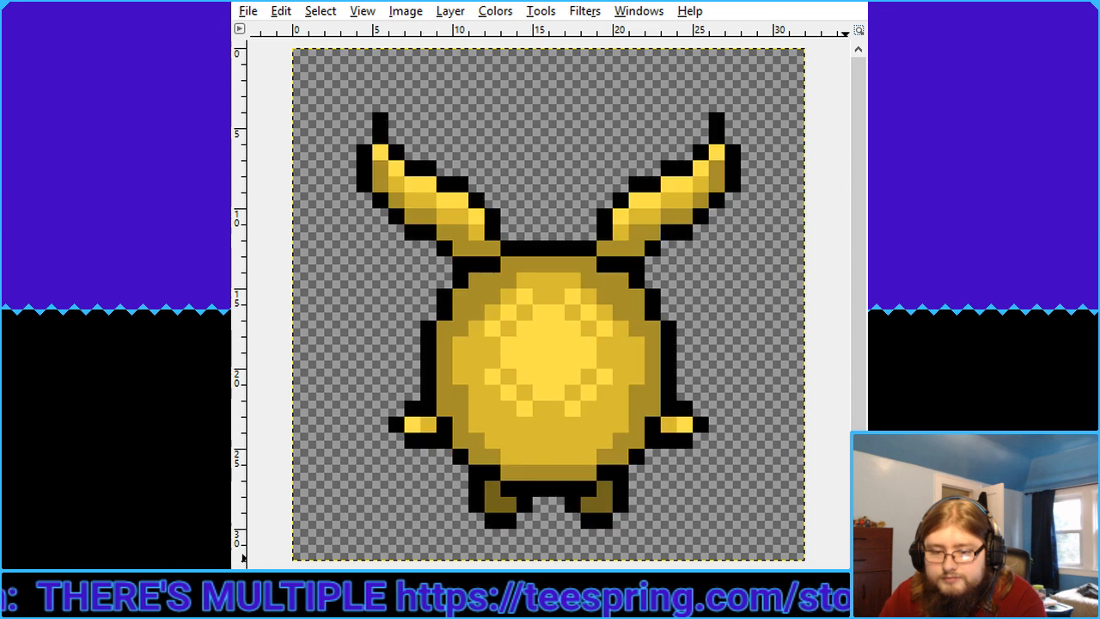
pyautogui.click(246, 11)
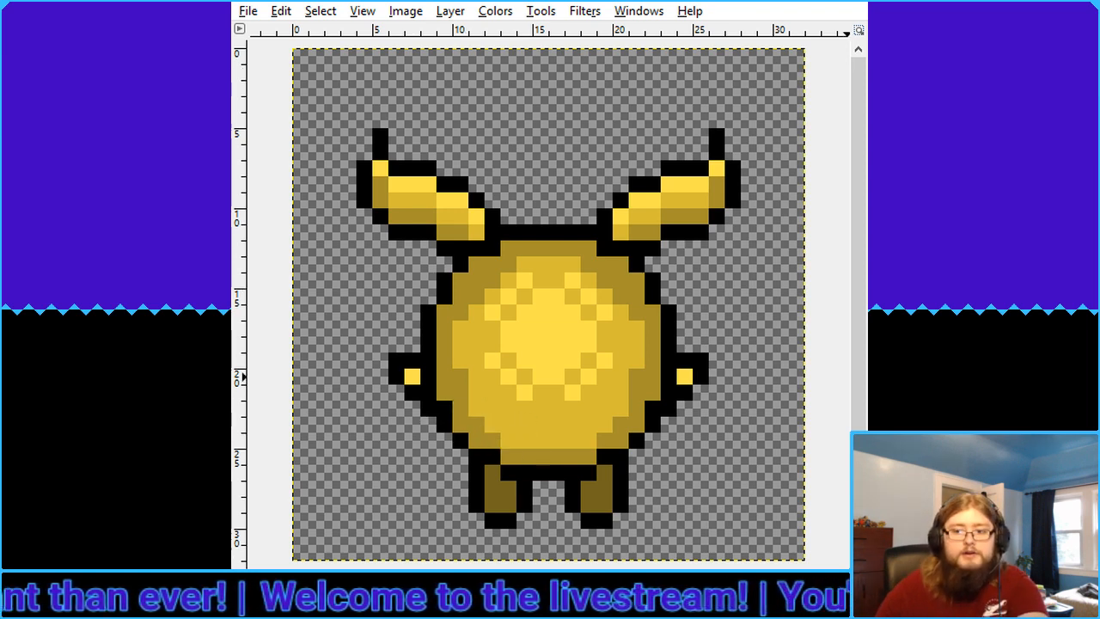
pyautogui.press('Delete')
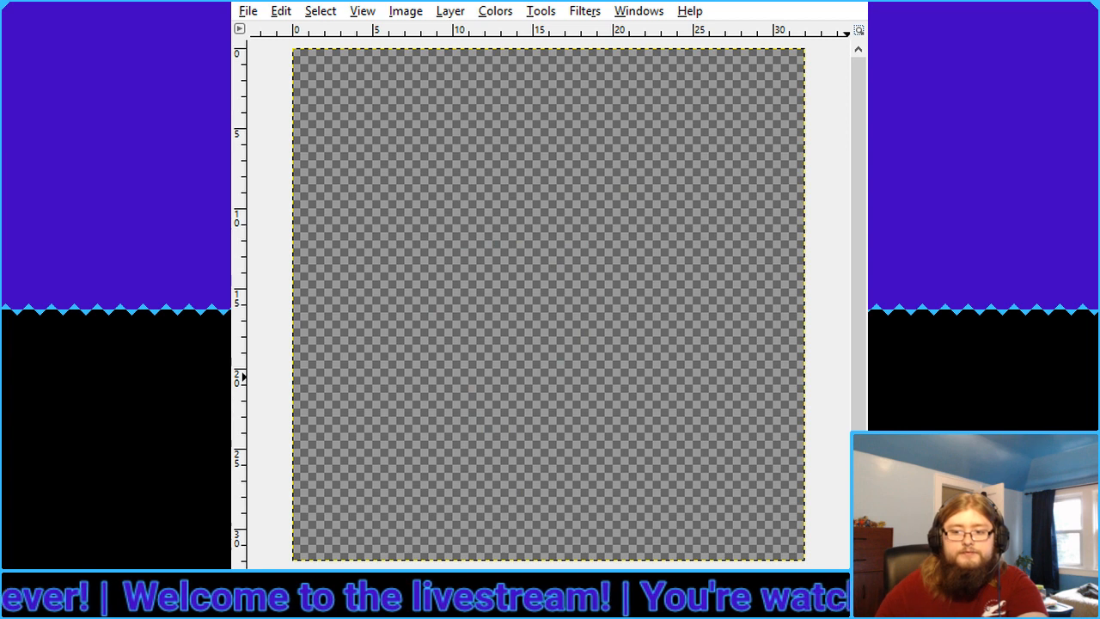
pyautogui.hotkey('ctrl', 'z')
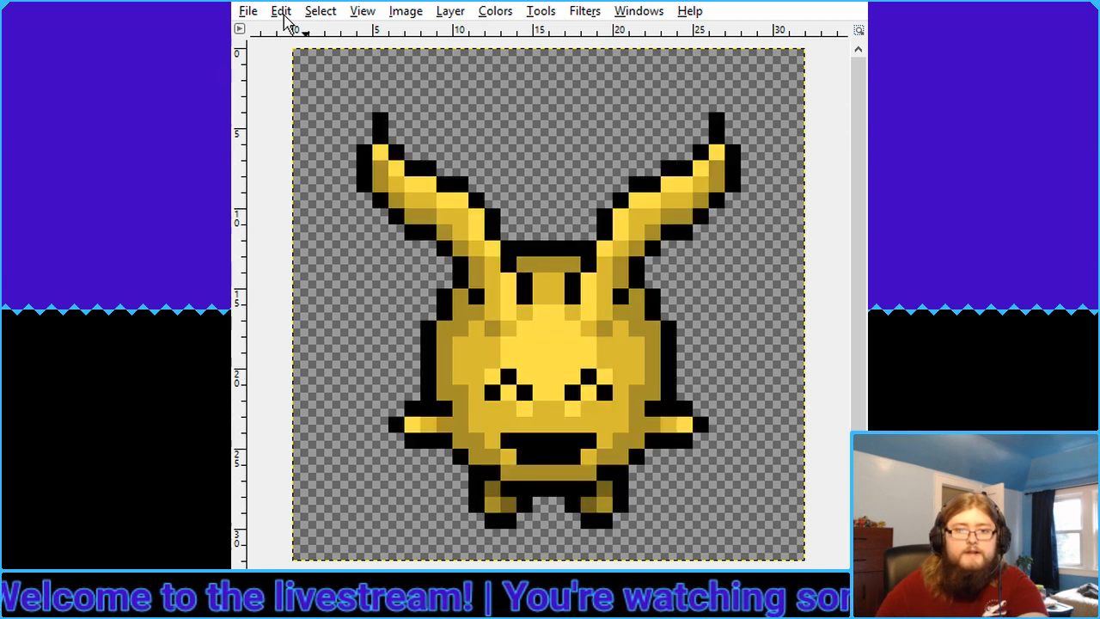
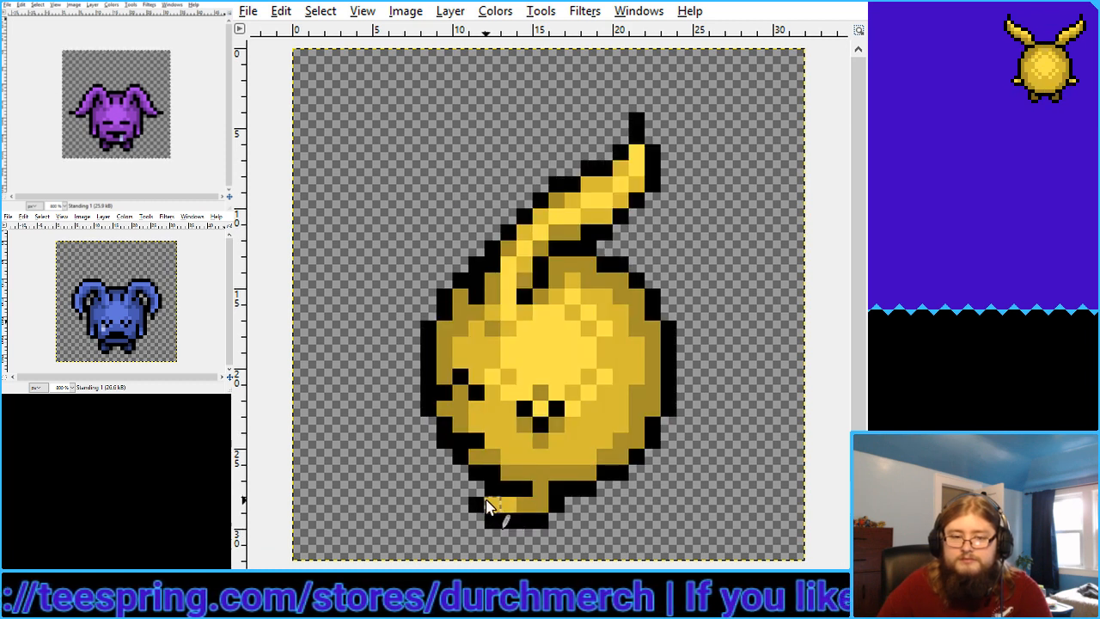
# Recolour the bright yellow toe pixel to the darker foot yellow in the side views and compare the standing and raised poses
pyautogui.click(556, 504)
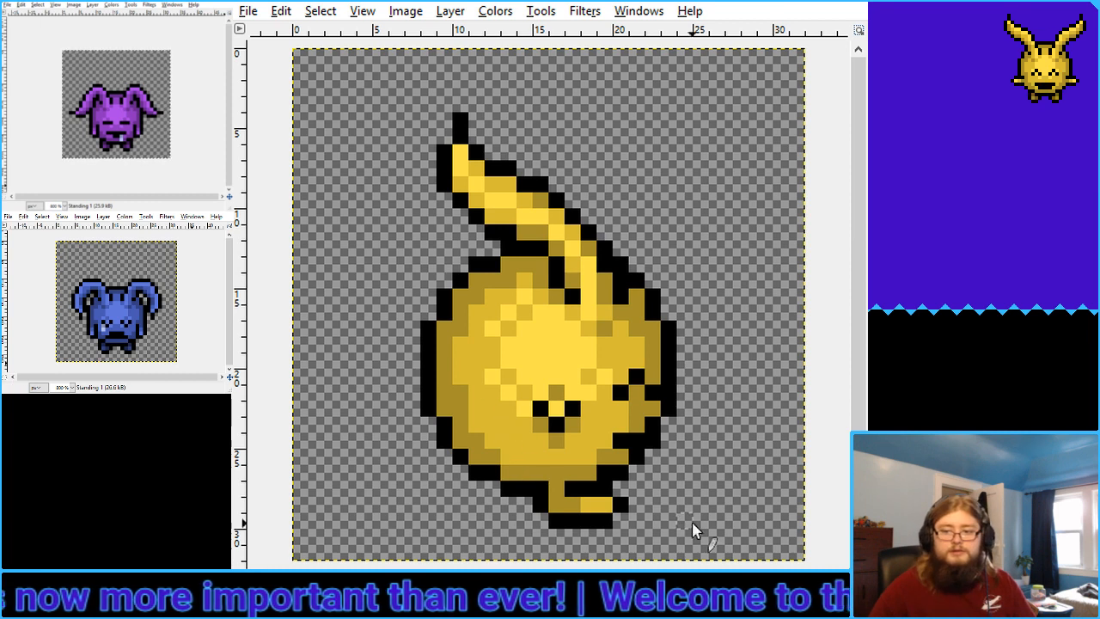
pyautogui.click(257, 15)
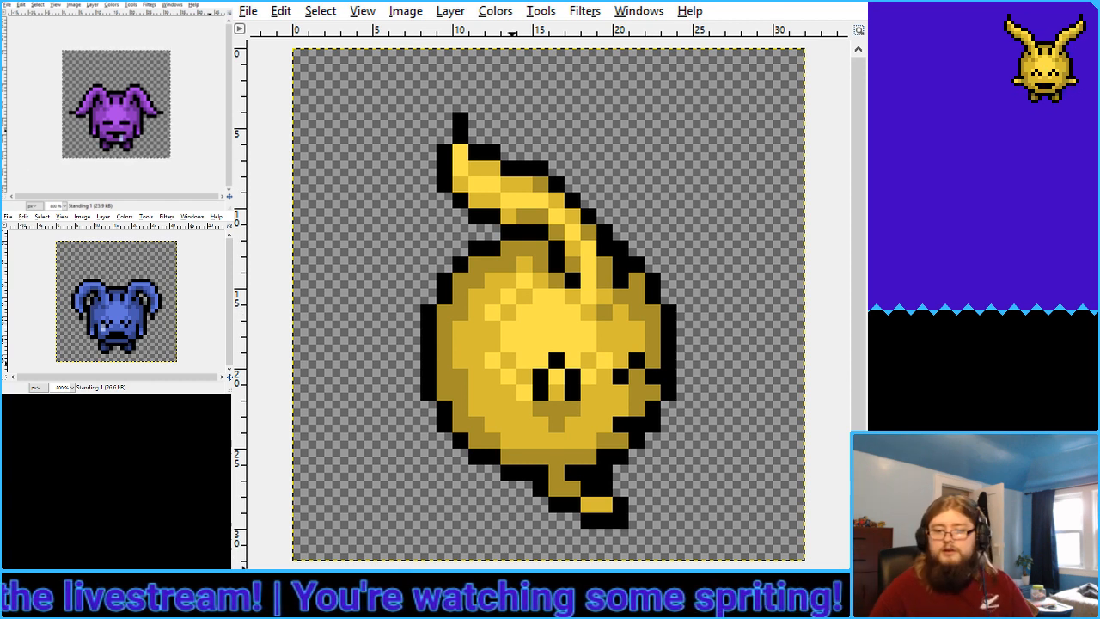
pyautogui.click(251, 12)
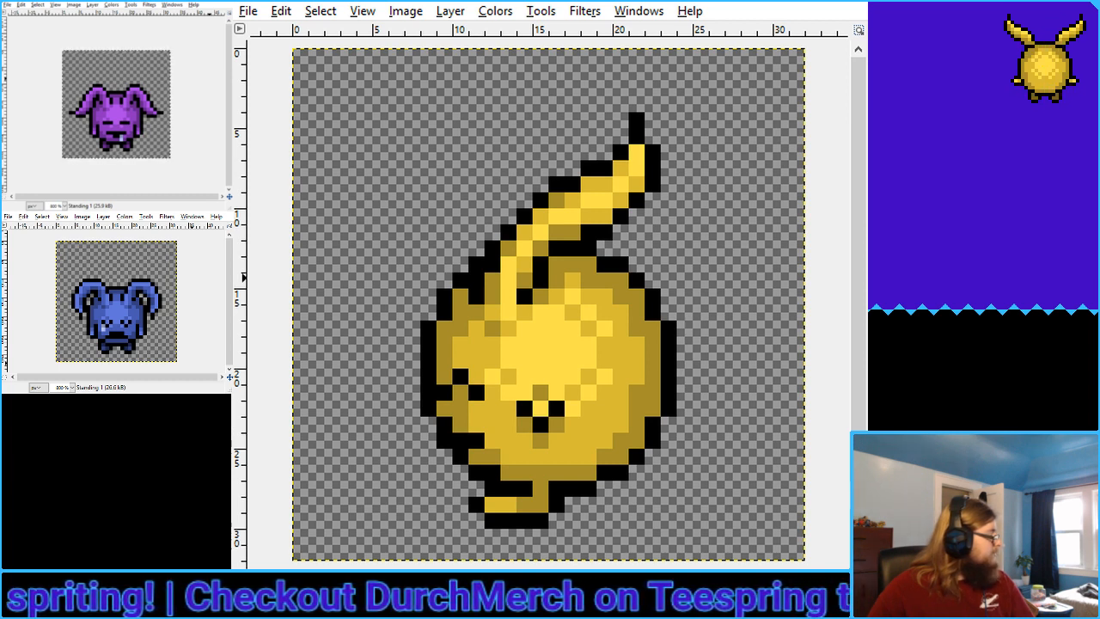
pyautogui.press('Delete')
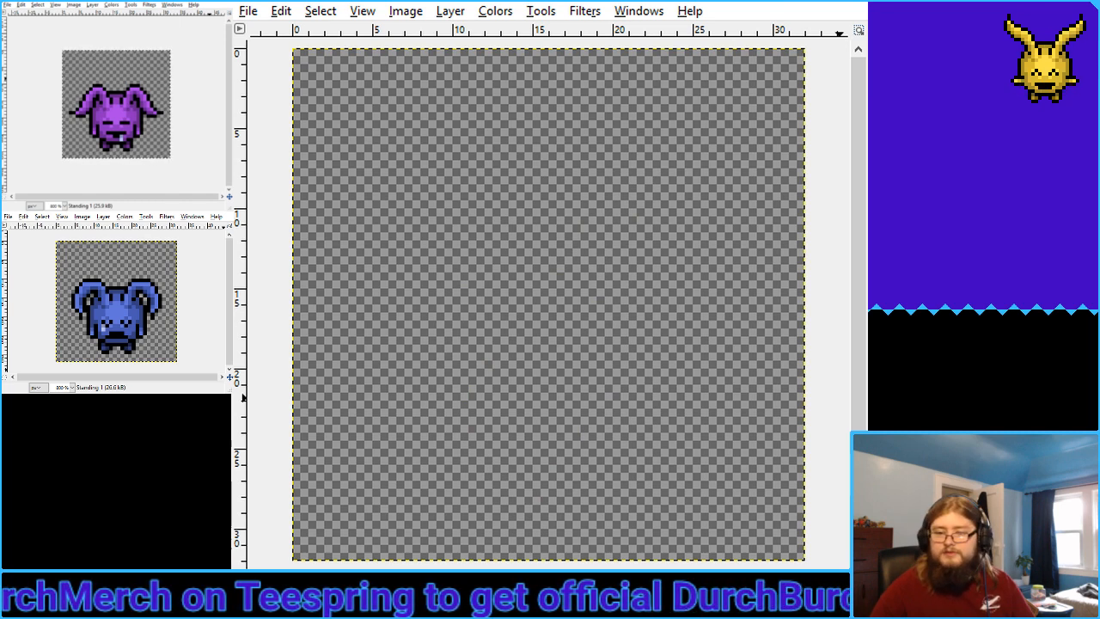
pyautogui.hotkey('ctrl', 'z')
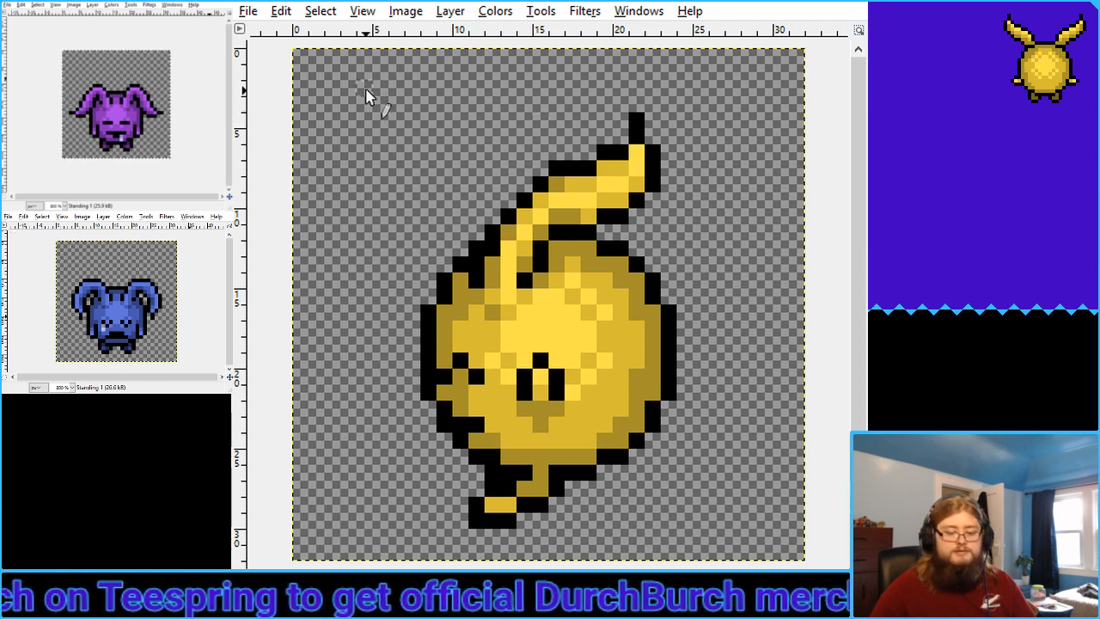